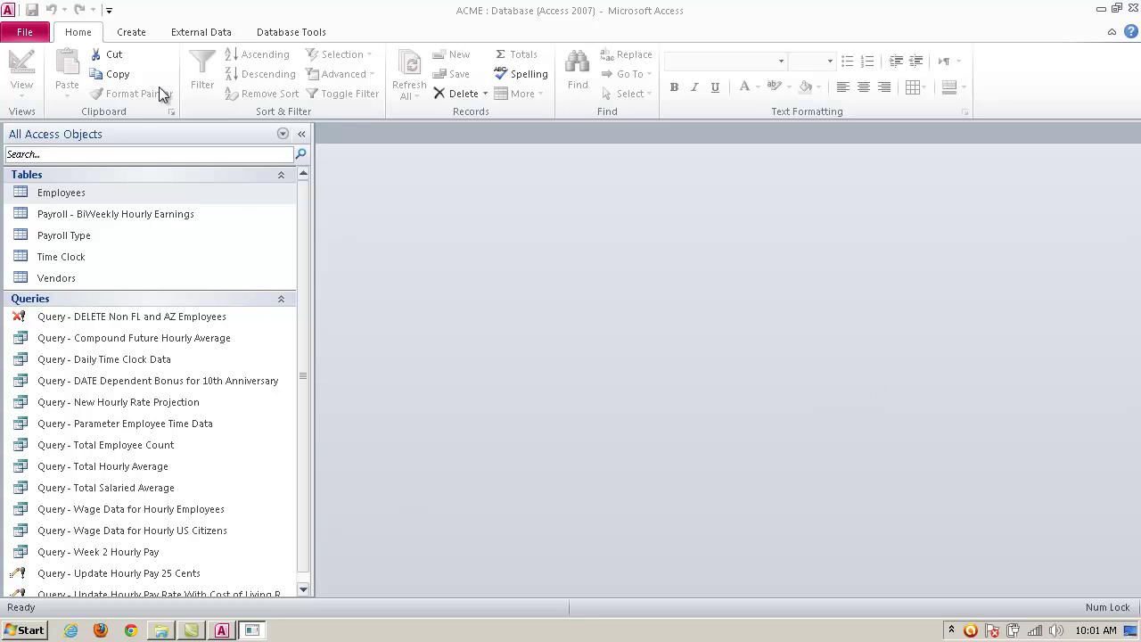
- Create a new design-view query based on the Employees table and enlarge its field list to show every field
left_click(168, 11)
left_click(145, 33)
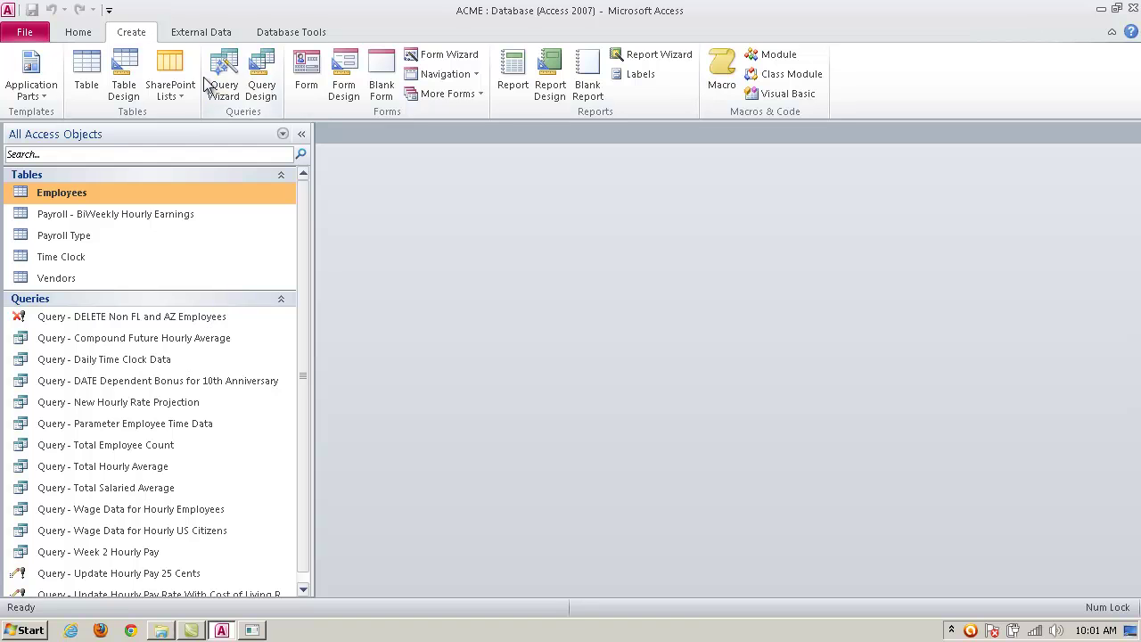
left_click(272, 97)
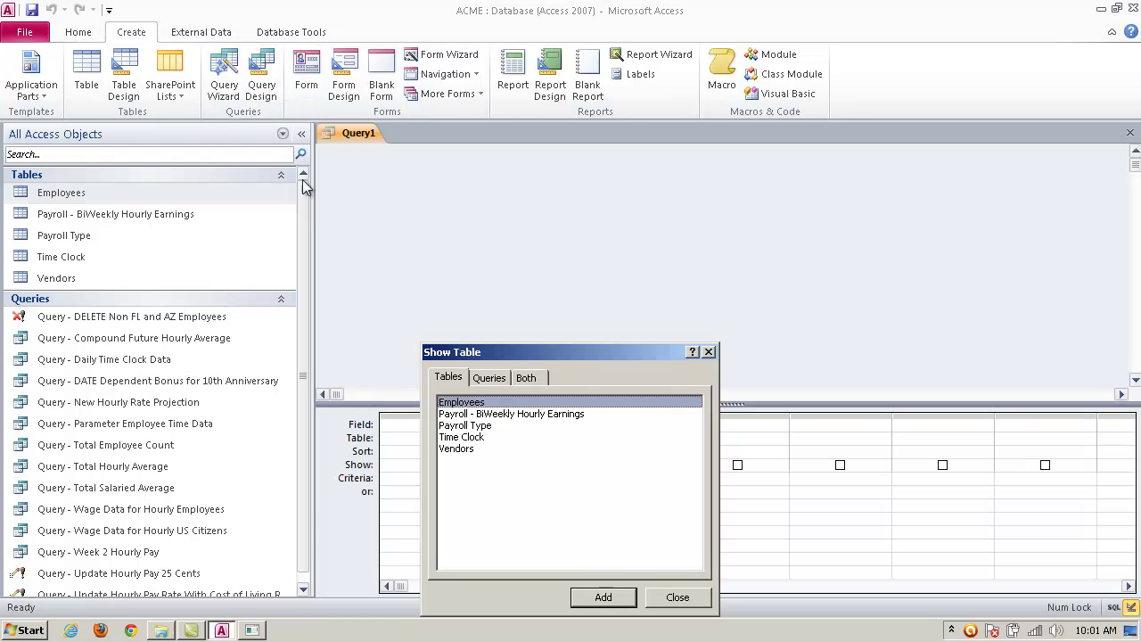
left_click(603, 597)
left_click(672, 599)
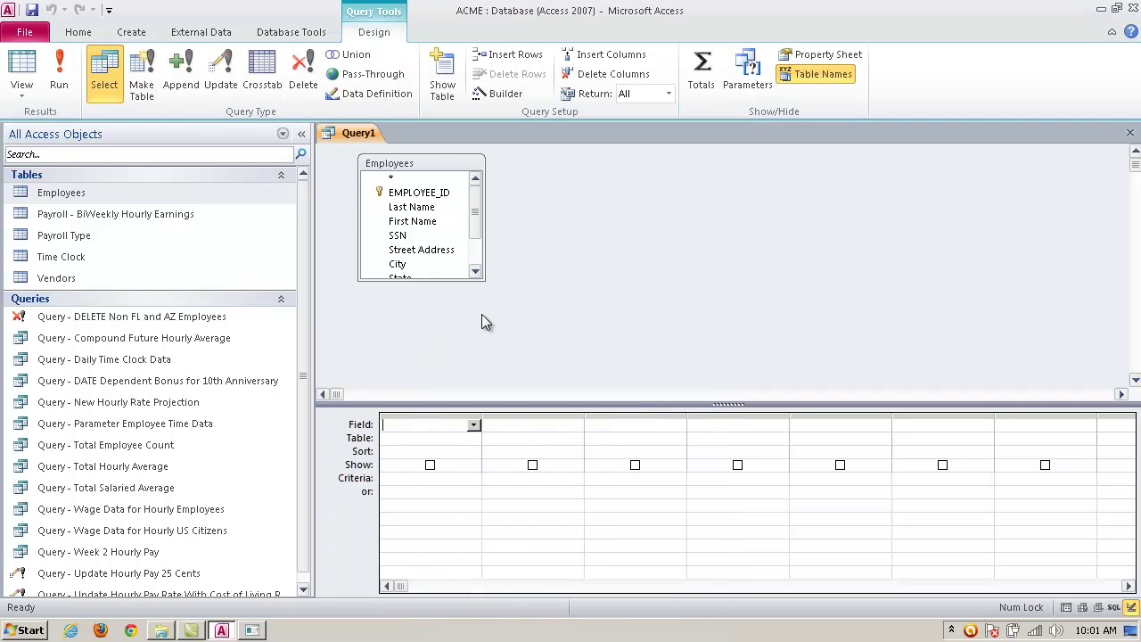
left_click_drag(453, 279, 453, 368)
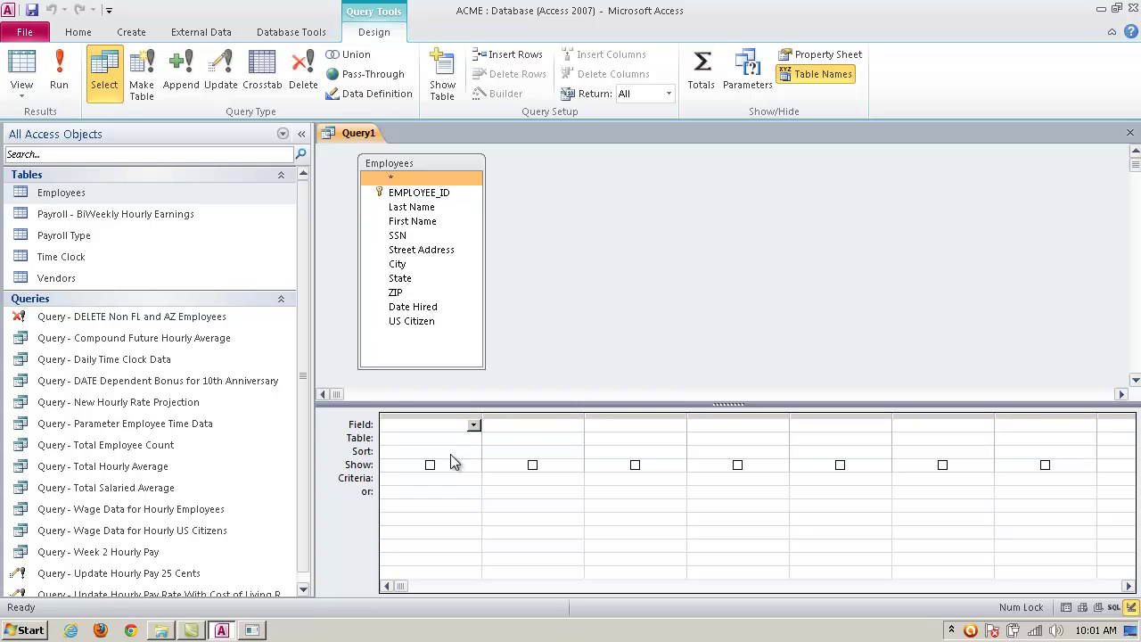
- Add the EMPLOYEE_ID, Last Name and First Name fields to the query grid and narrow their columns
left_click(475, 426)
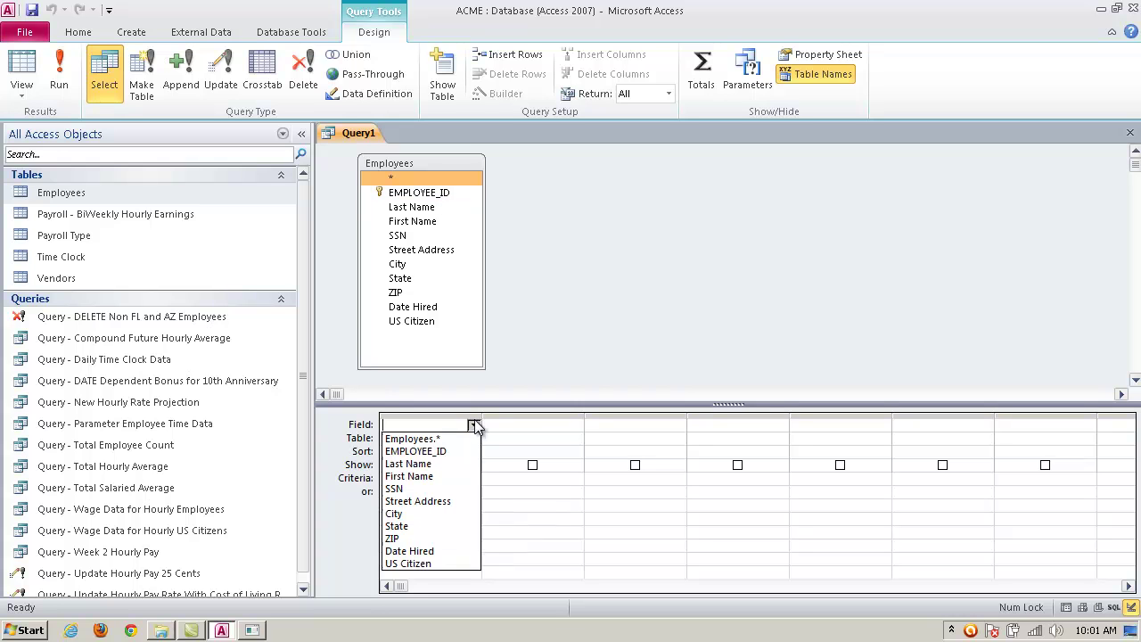
left_click(452, 452)
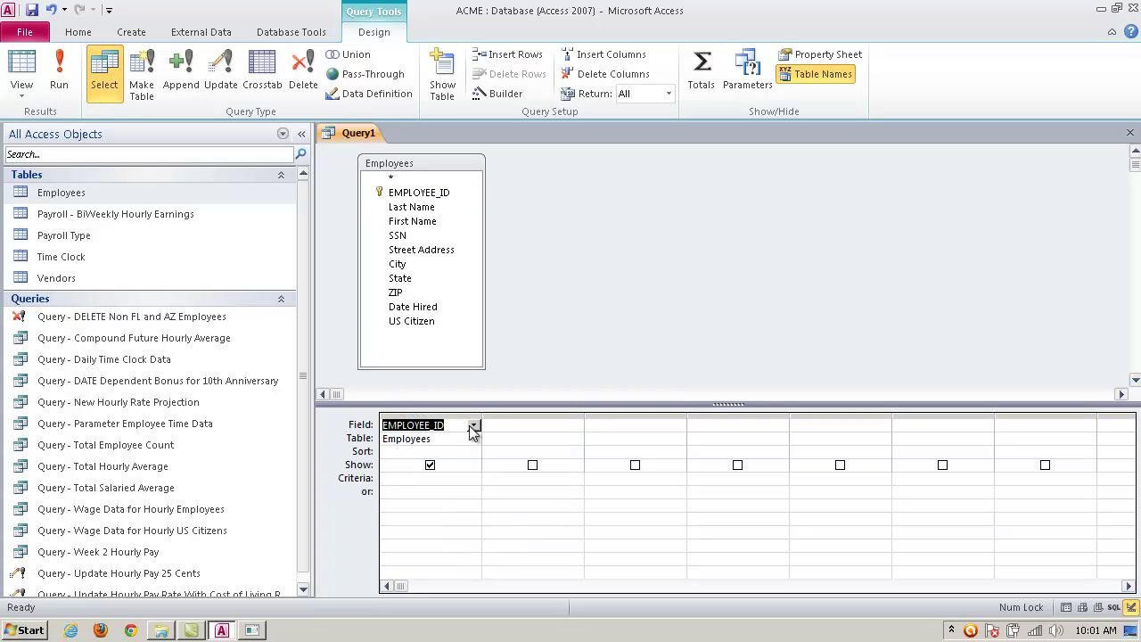
mouse_move(481, 418)
left_mouse_down()
mouse_move(449, 417)
mouse_move(462, 414)
left_mouse_up()
left_click(557, 425)
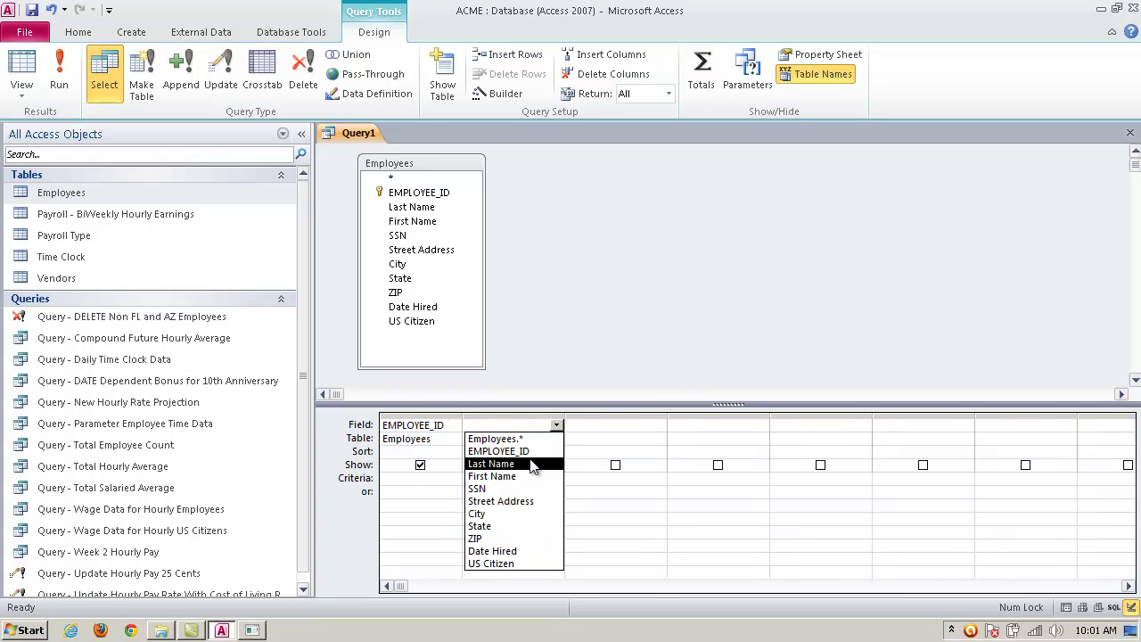
left_click(535, 461)
left_click_drag(566, 414, 531, 416)
left_click(589, 424)
left_click(626, 425)
left_click(598, 473)
left_click_drag(633, 416, 605, 414)
- Add the State and Date Hired fields to the query grid, narrowing the State column
left_click(660, 425)
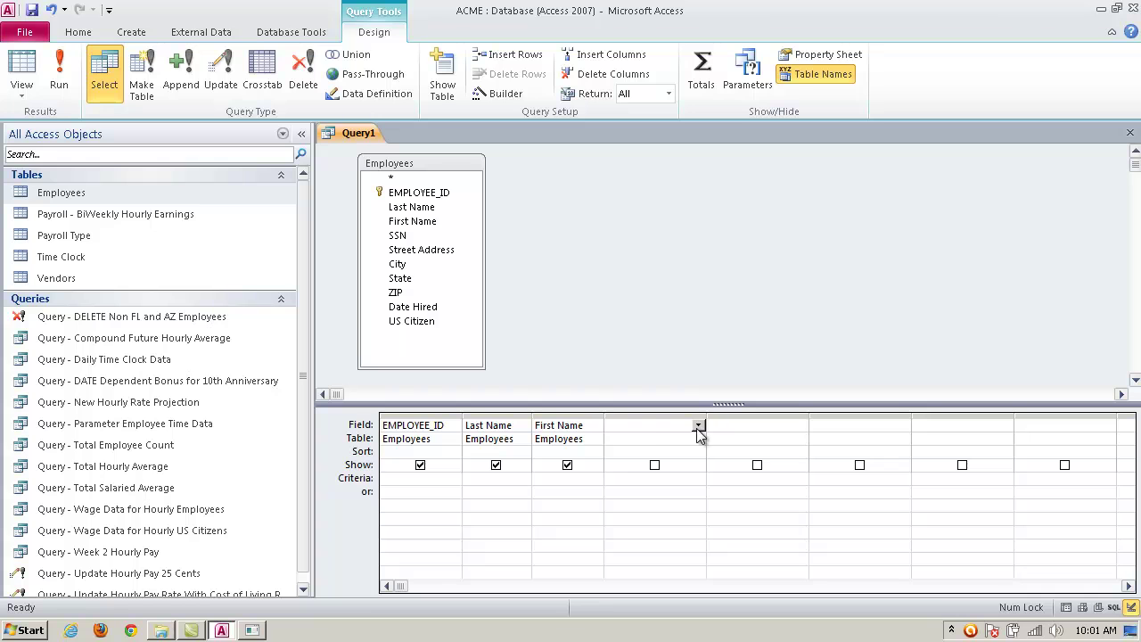
left_click(698, 427)
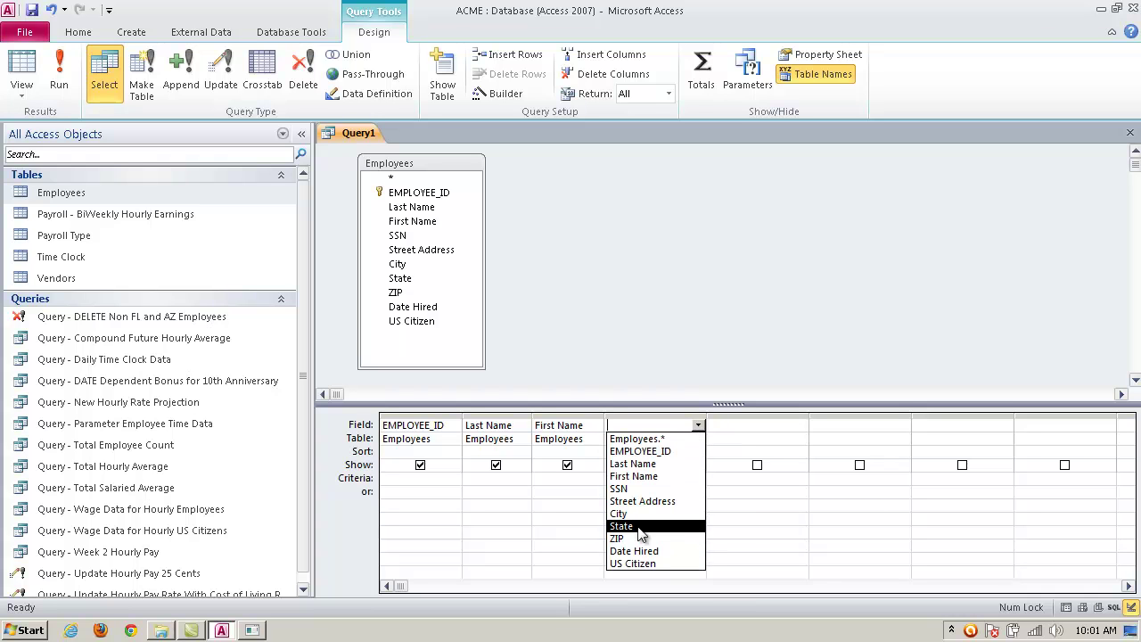
left_click(638, 526)
left_click_drag(706, 415, 649, 416)
left_click(736, 420)
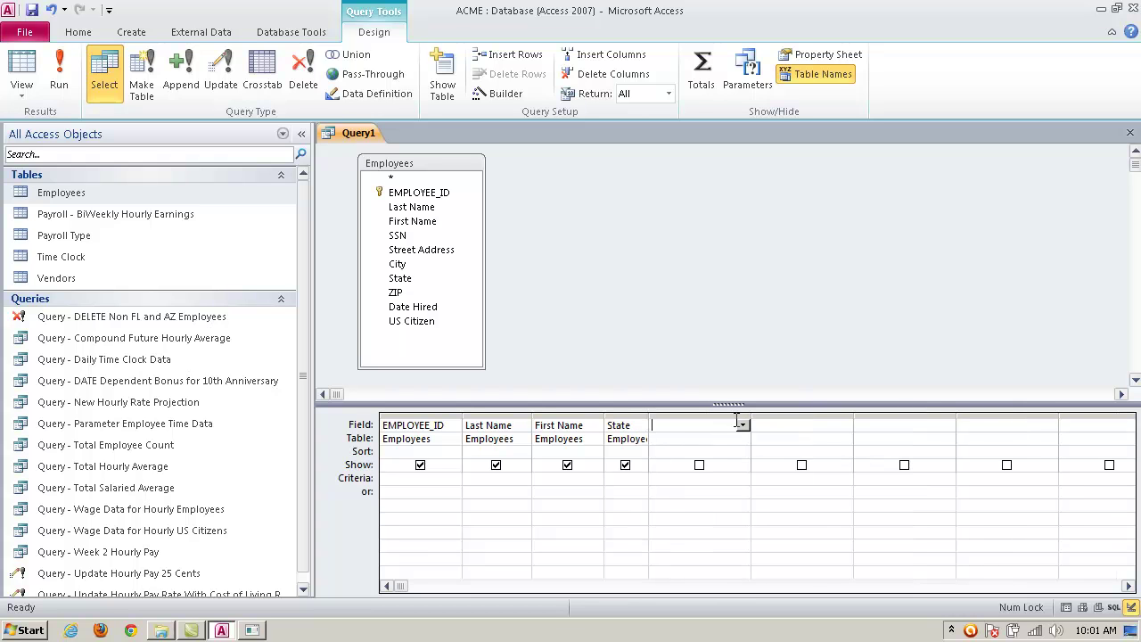
left_click(743, 427)
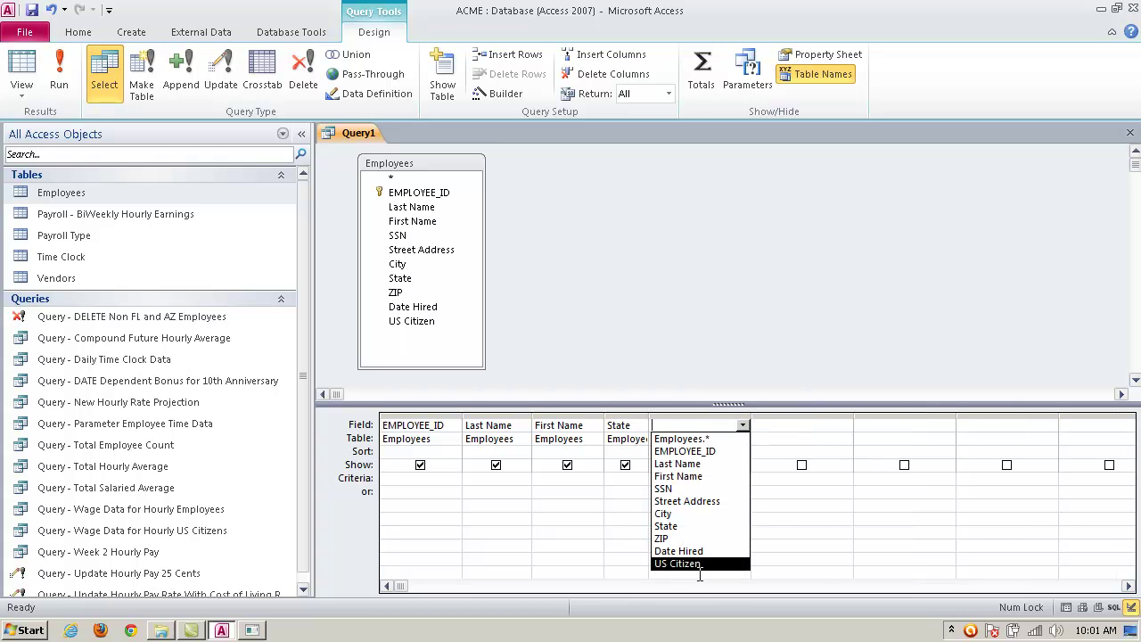
left_click(691, 551)
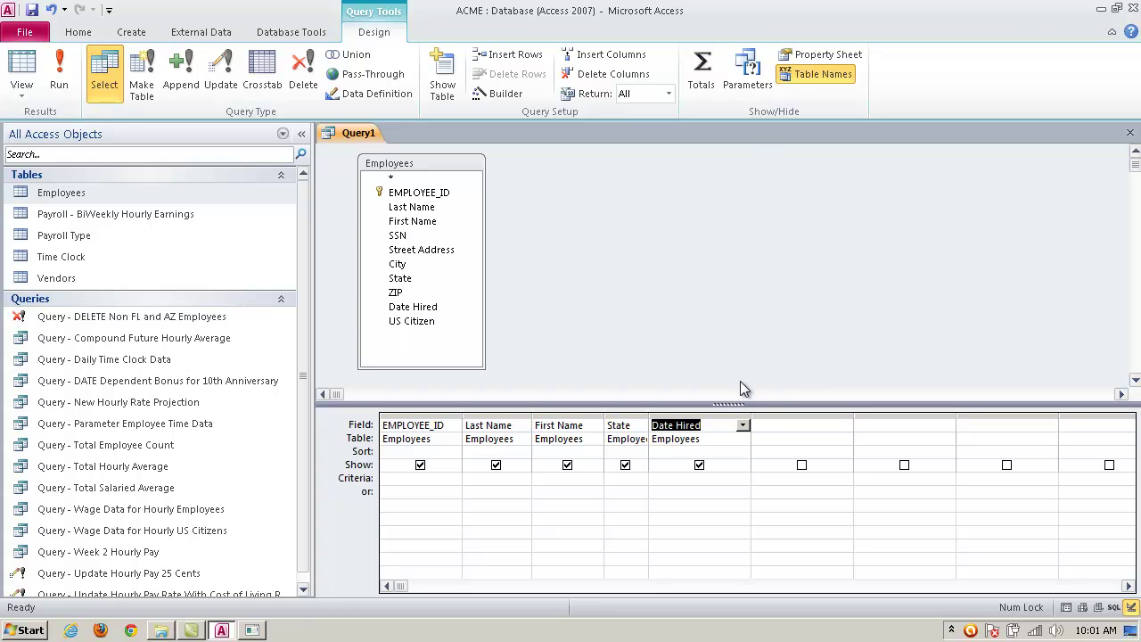
left_click(776, 425)
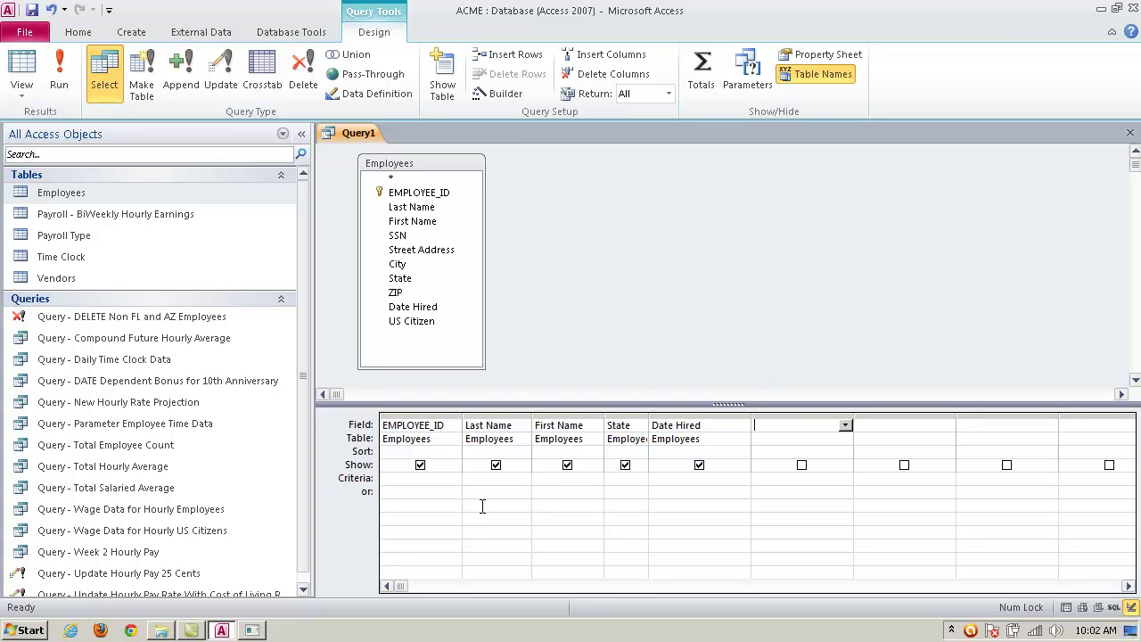
- Sort the query by EMPLOYEE_ID in ascending order
left_click(443, 451)
left_click(454, 452)
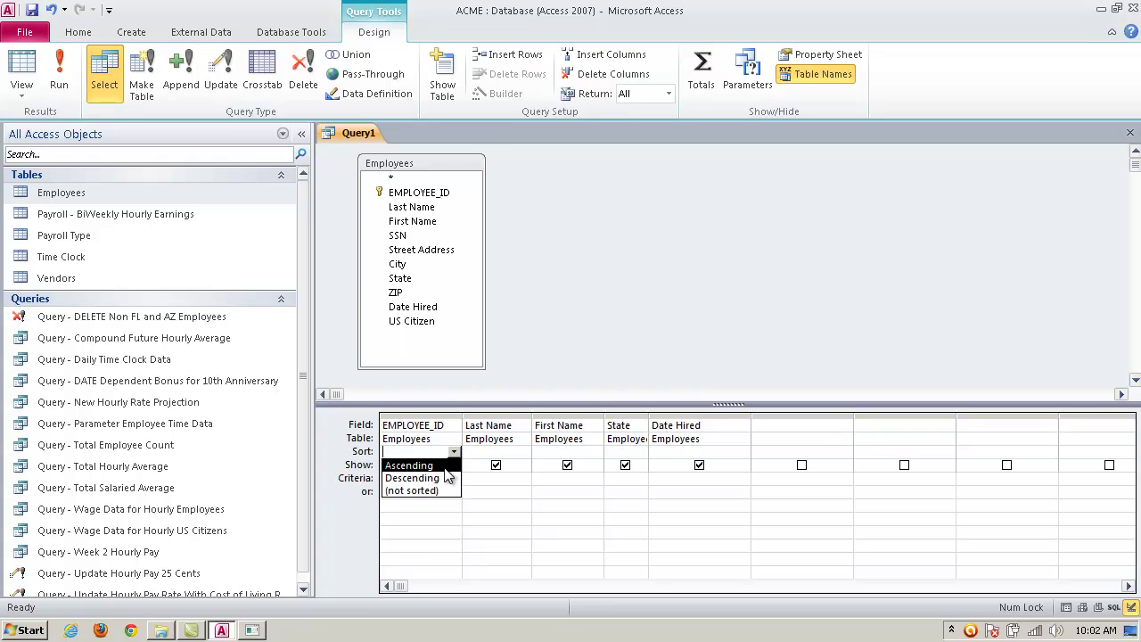
left_click(443, 465)
key("Tab")
left_click(437, 454)
- Set the criteria to ="FL" for State and >12/31/1999 for Date Hired on the same criteria row
left_click(402, 480)
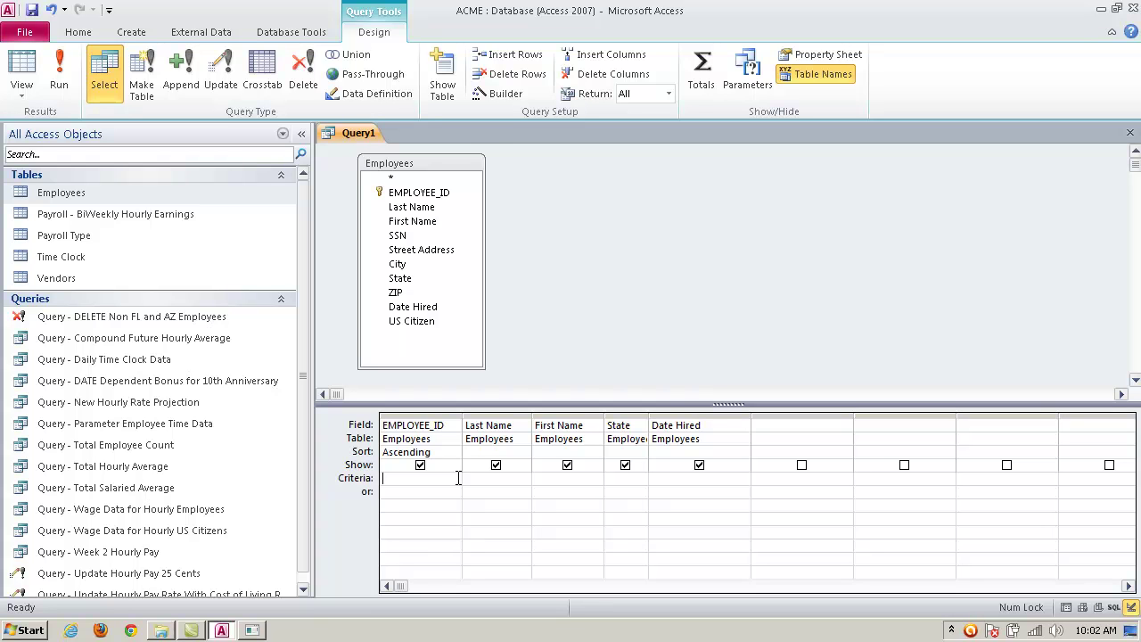
left_click(631, 480)
type("==")
key("BackSpace")
type("\"FL")
type(">")
type("12")
type("/31/1999")
left_click(812, 479)
- Close the query design and save it as Q1 - 2 Criteria
left_click(1131, 134)
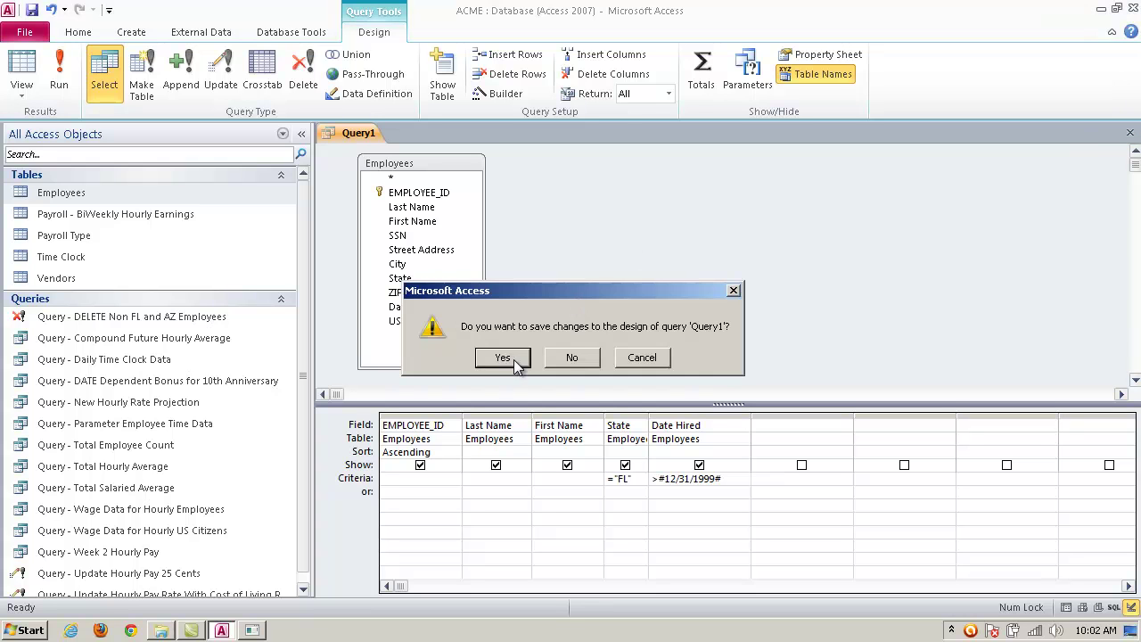
left_click(516, 360)
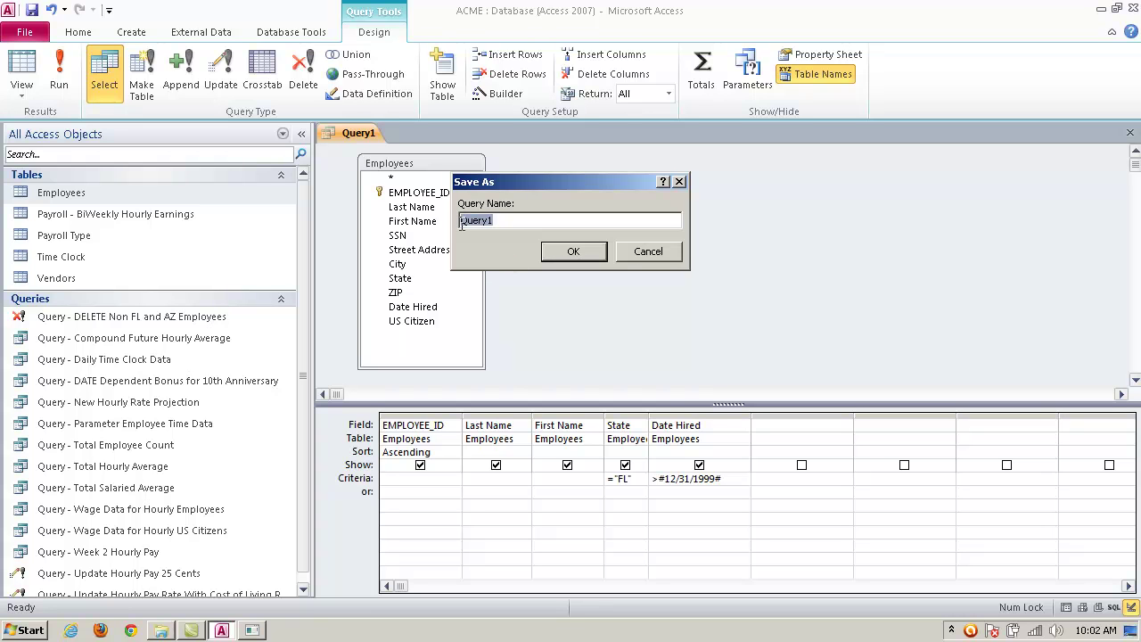
type("Q1 - 2 Criteria")
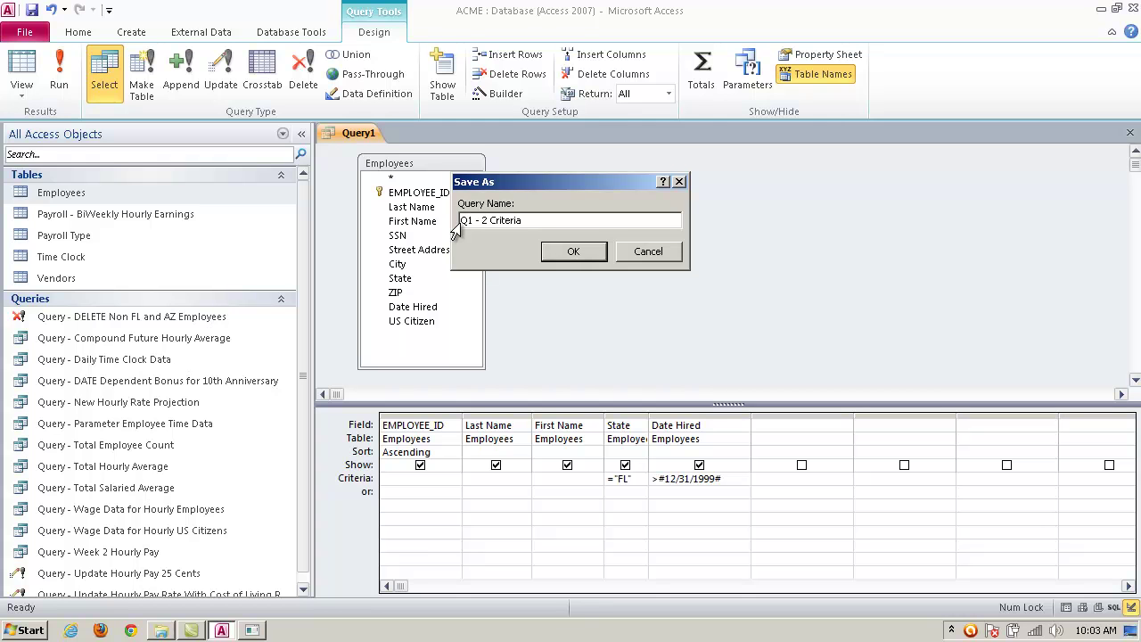
left_click(584, 251)
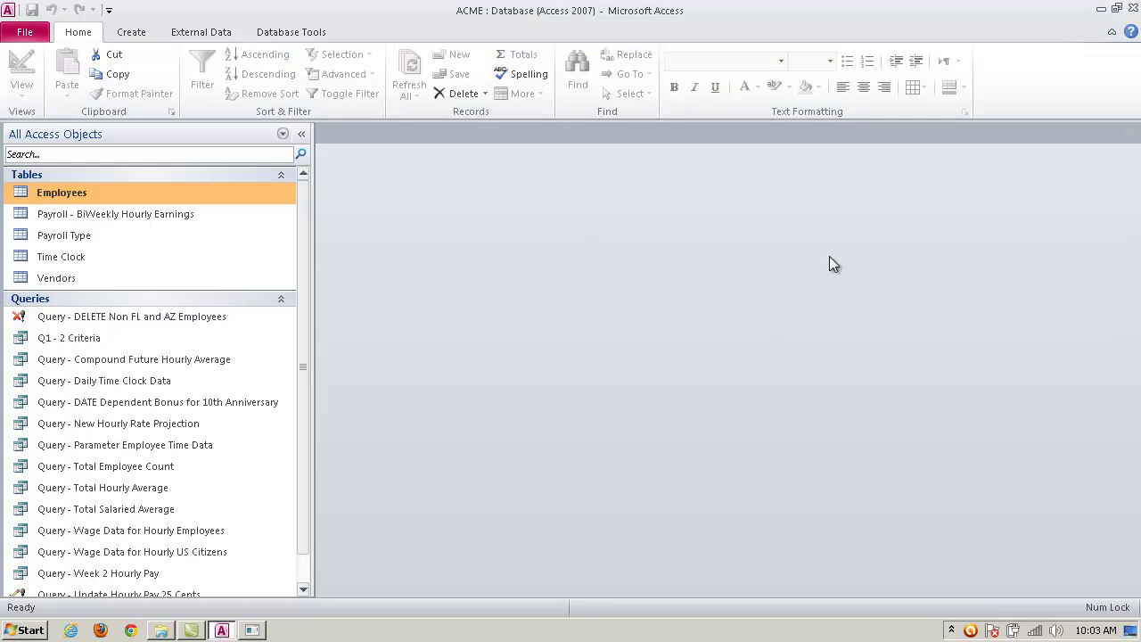
- Run the Q1 - 2 Criteria query to view its records, and review its State and Date Hired criteria in Design View
double_click(80, 339)
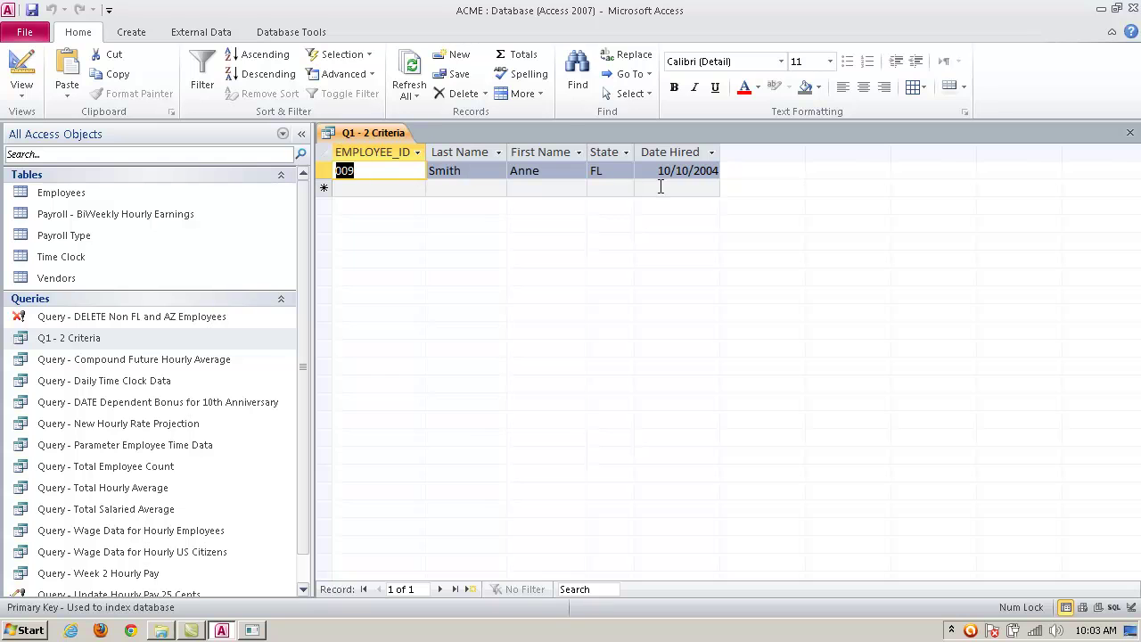
left_click(1131, 135)
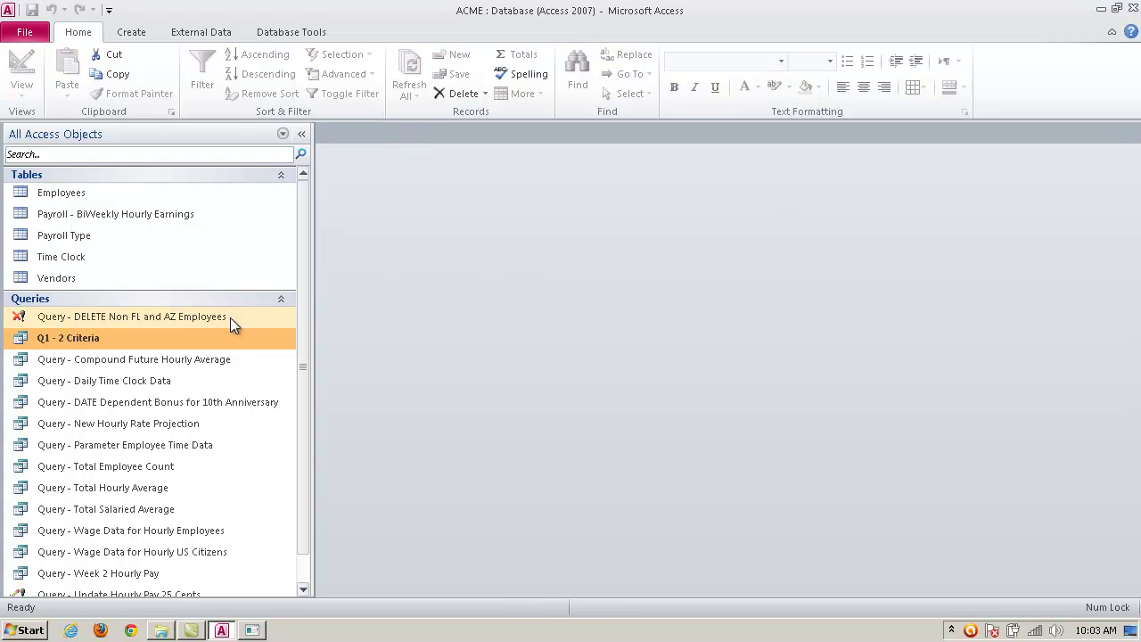
right_click(192, 340)
left_click(253, 369)
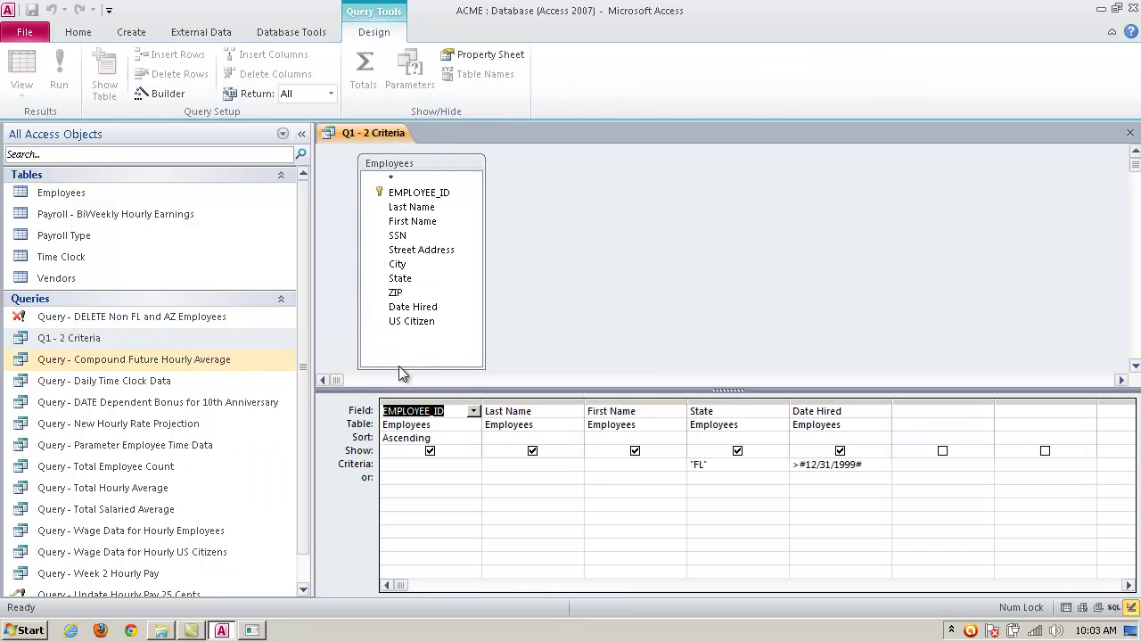
left_click(736, 465)
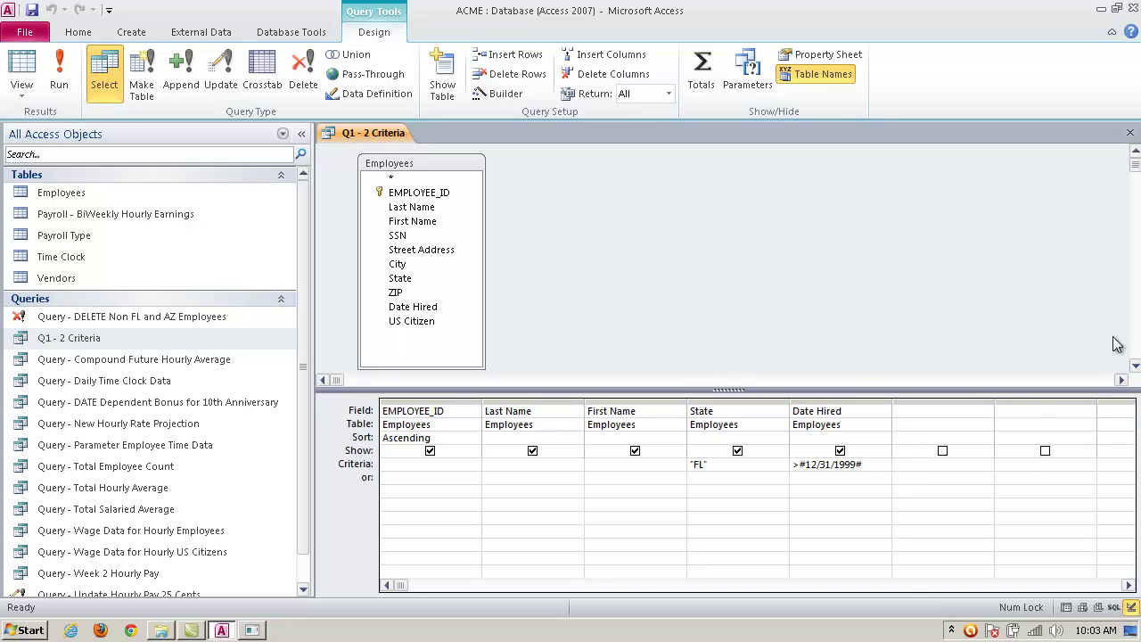
left_click(1130, 133)
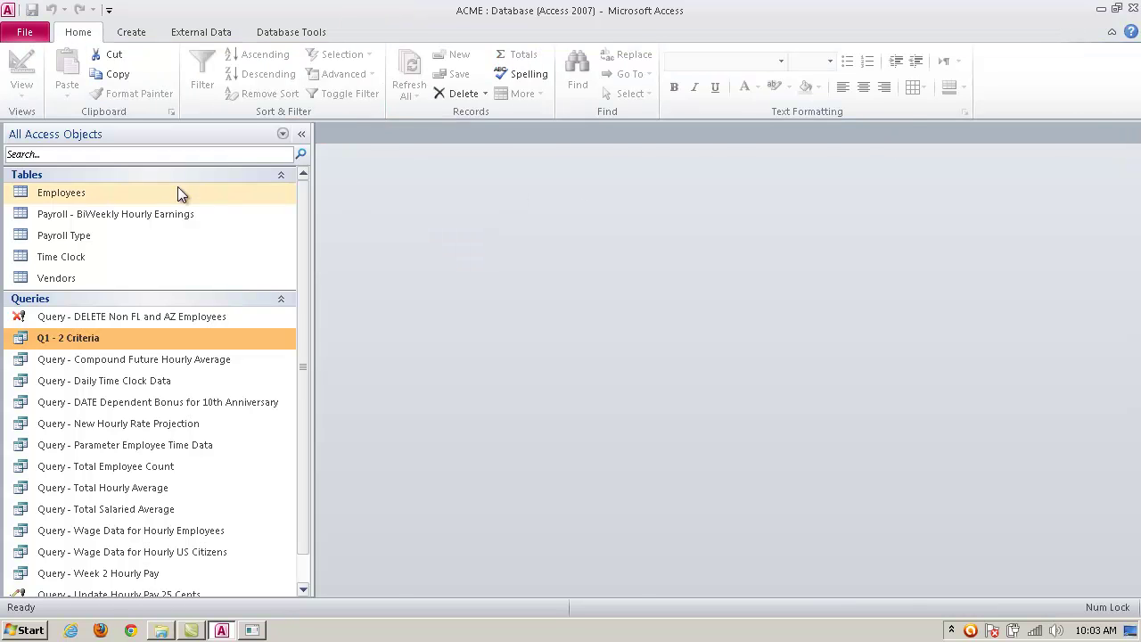
- Open the Employees table to check the State and Date Hired values of all employees, and close it
double_click(84, 191)
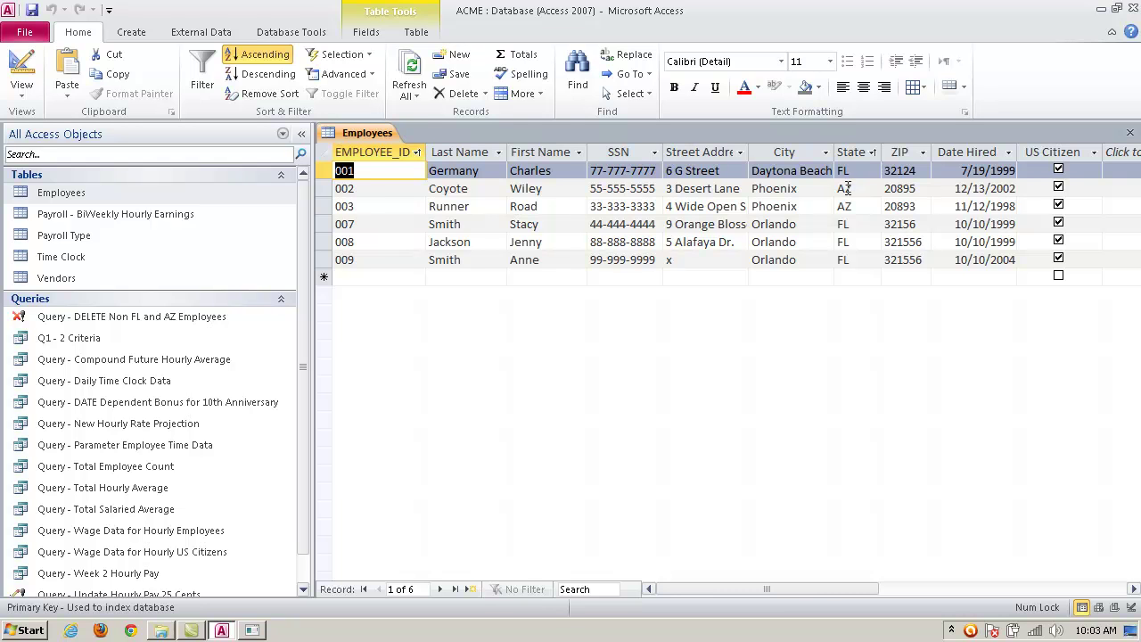
left_click(1130, 132)
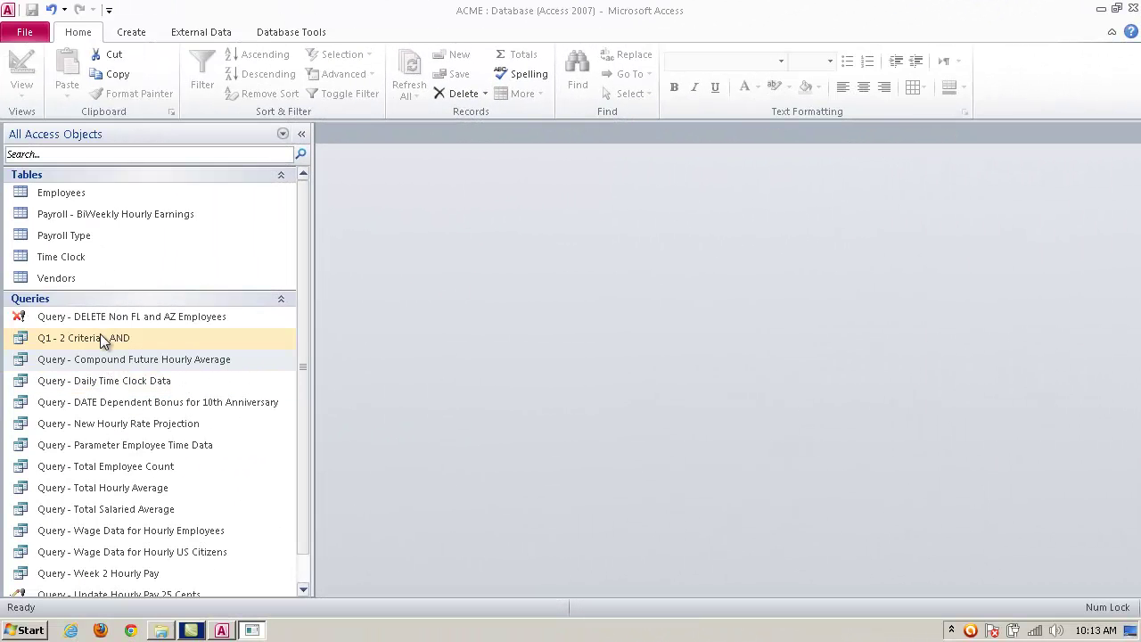
- Review the design criteria of the Q1 - 2 Criteria - AND query and run it to view its records
left_click(139, 338)
right_click(140, 339)
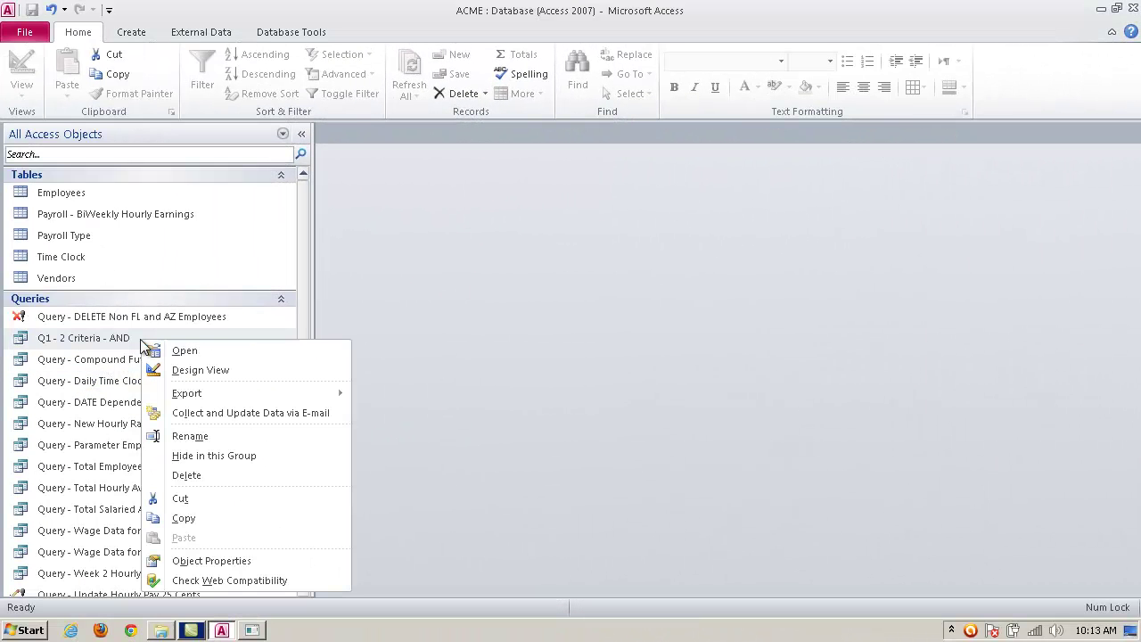
left_click(170, 372)
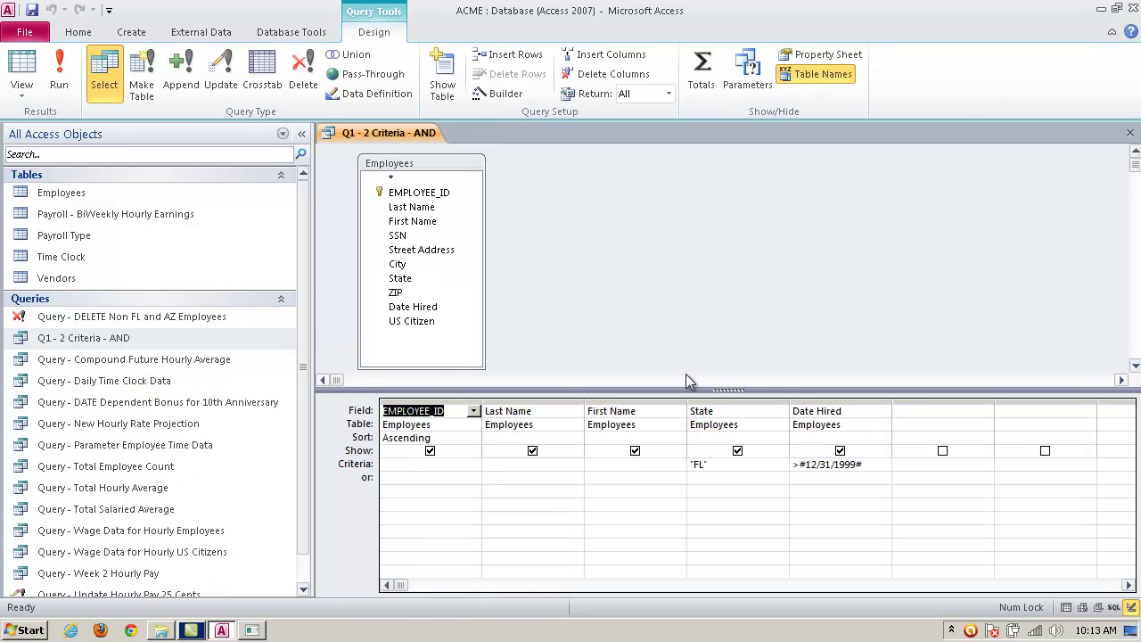
left_click(719, 467)
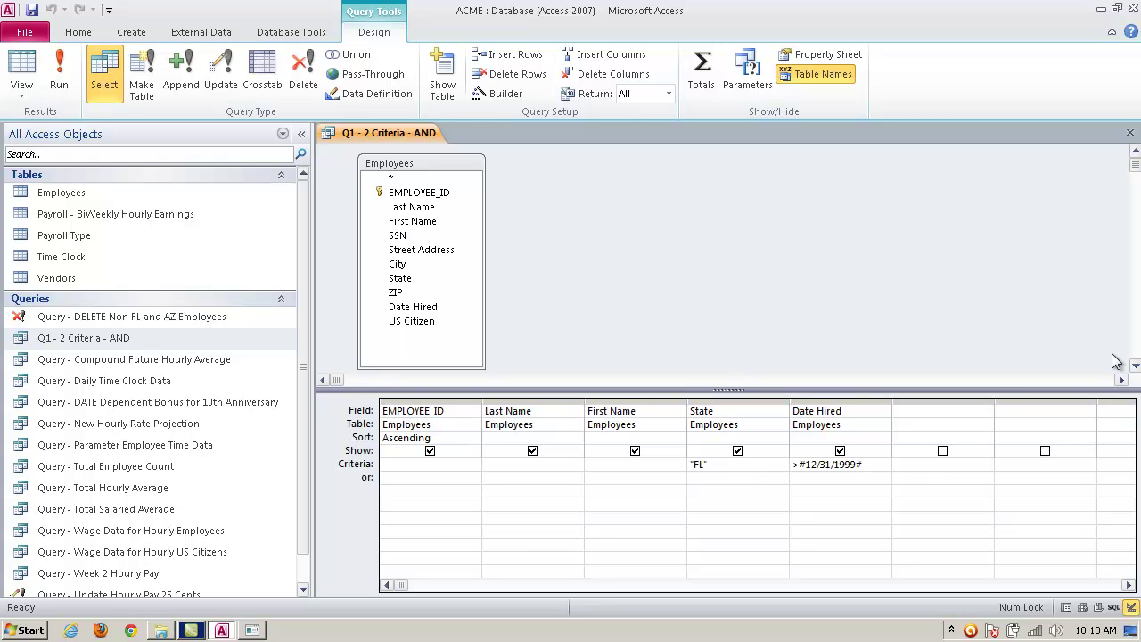
left_click(1130, 132)
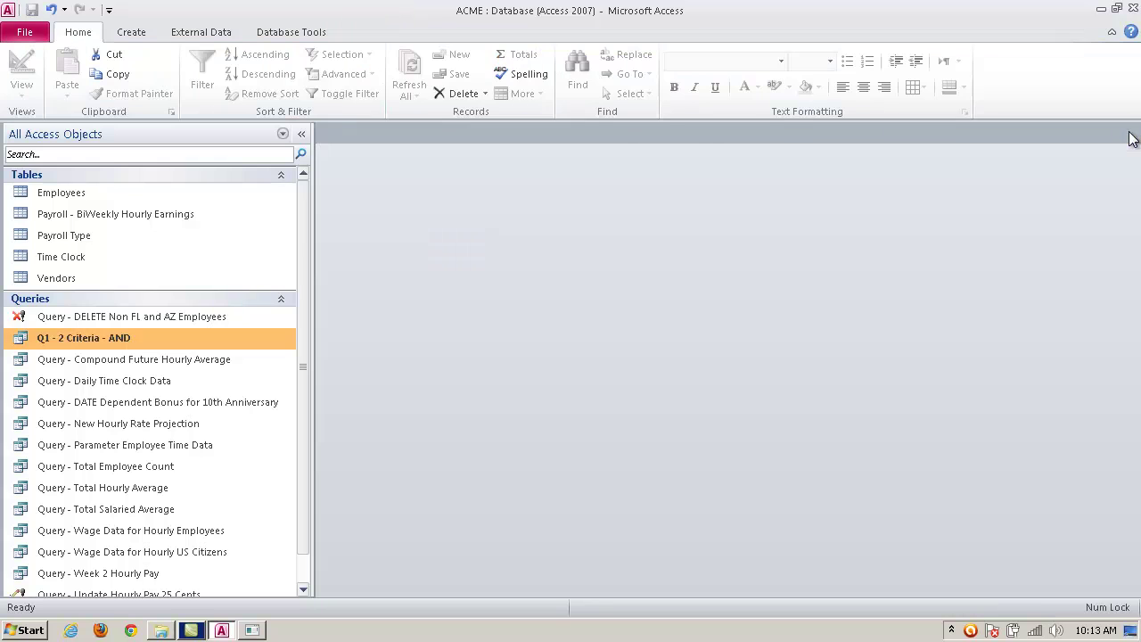
double_click(120, 339)
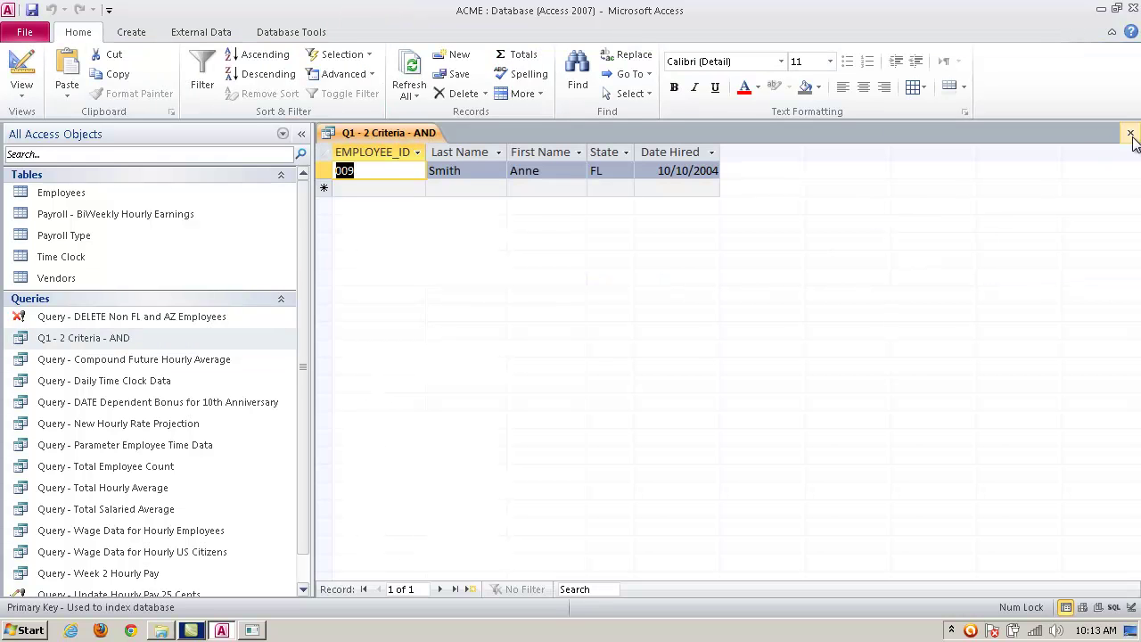
left_click(1130, 132)
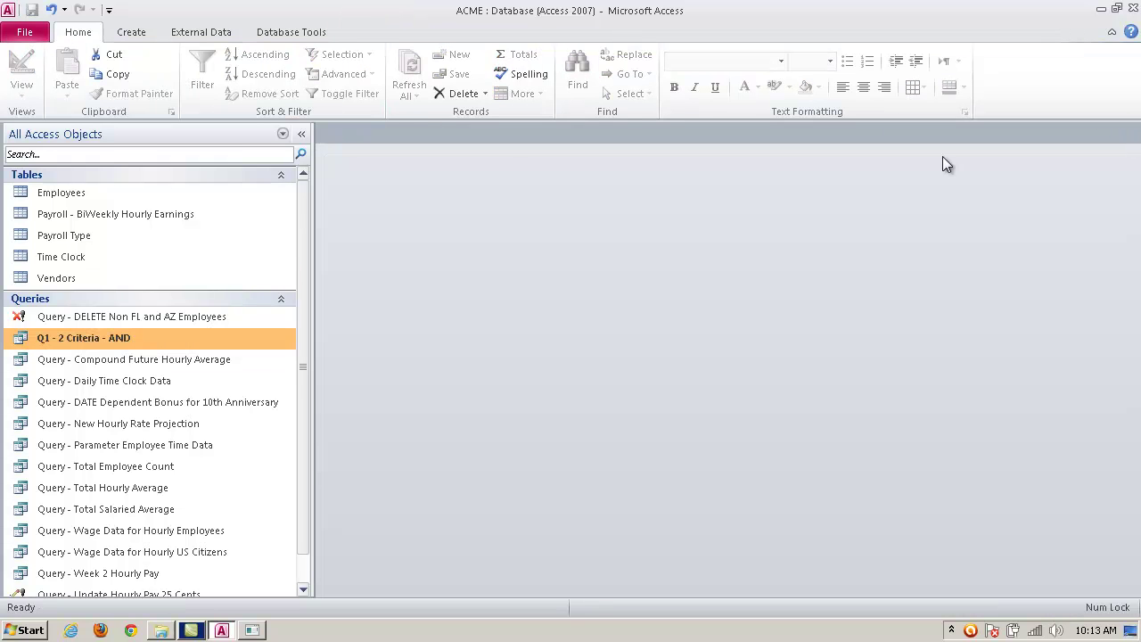
- Duplicate the Q1 - 2 Criteria - AND query and name the copy Q2 - 2 Criteria - OR
right_click(93, 339)
left_click(136, 519)
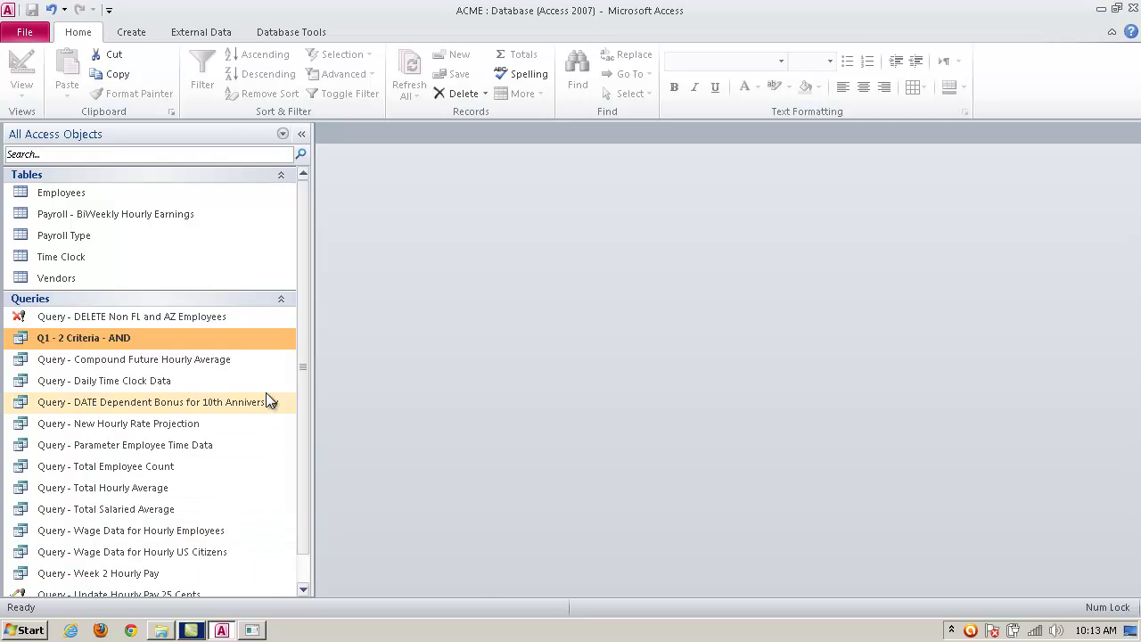
right_click(268, 363)
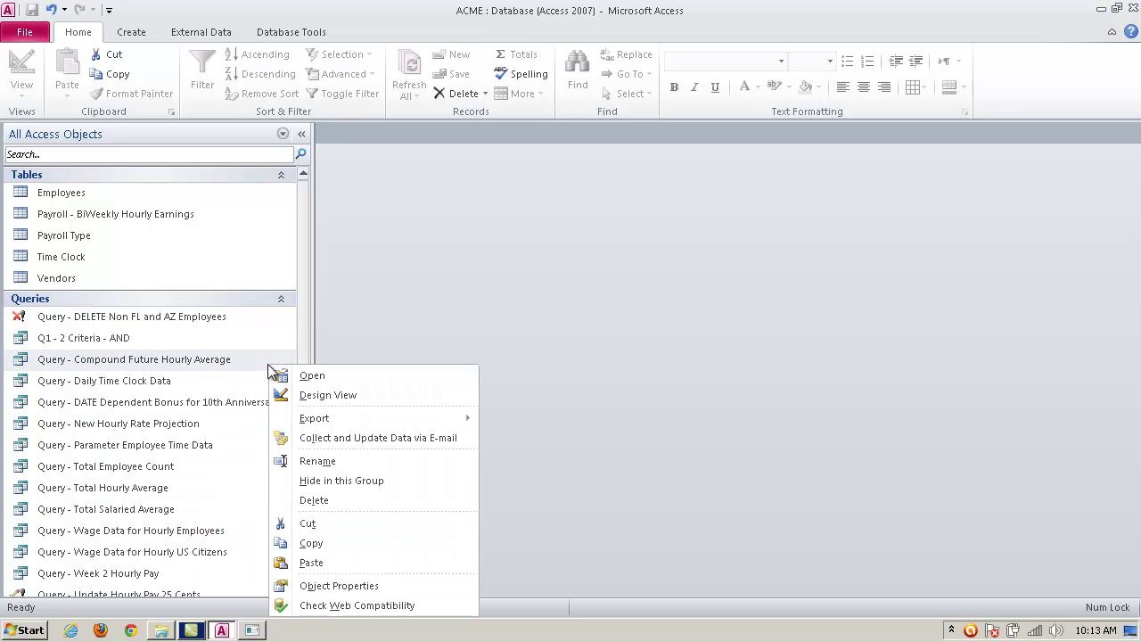
left_click(311, 562)
left_click_drag(498, 223, 374, 229)
key("Delete")
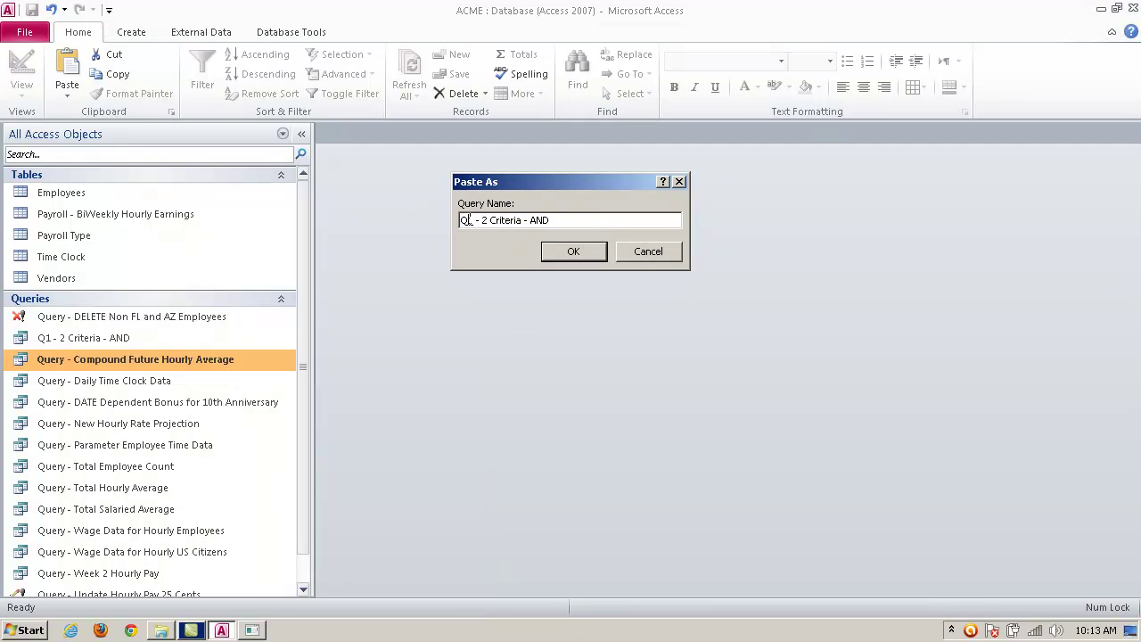
left_click_drag(557, 220, 530, 221)
type("OR")
key("Return")
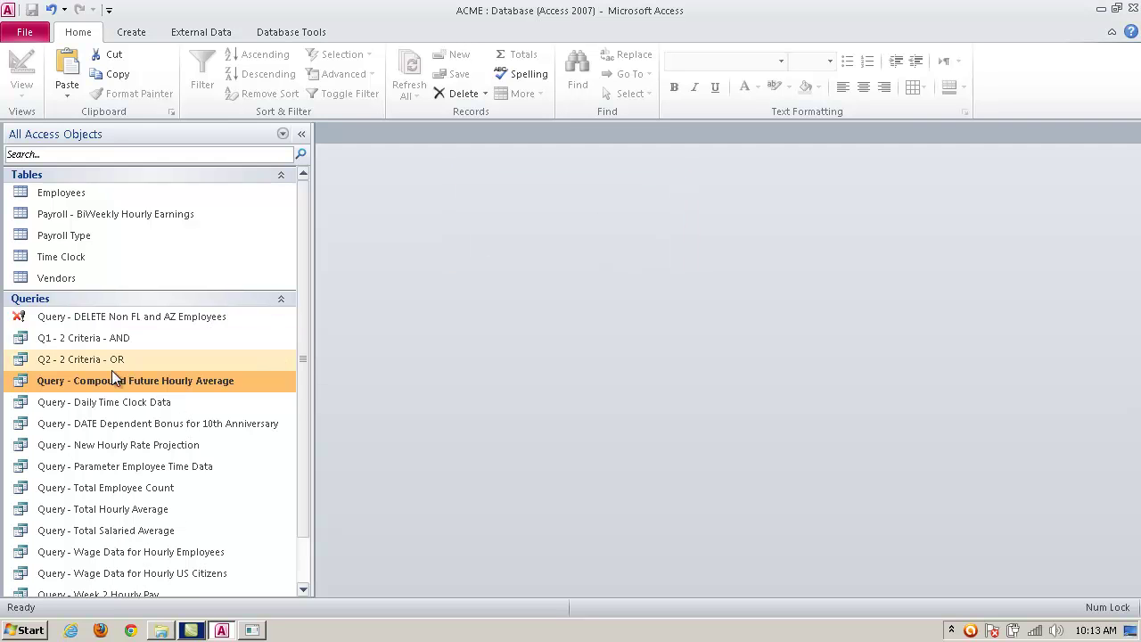
- In Q2 - 2 Criteria - OR, move the Date Hired criterion >#12/31/1999# to the or row and save the query
right_click(125, 361)
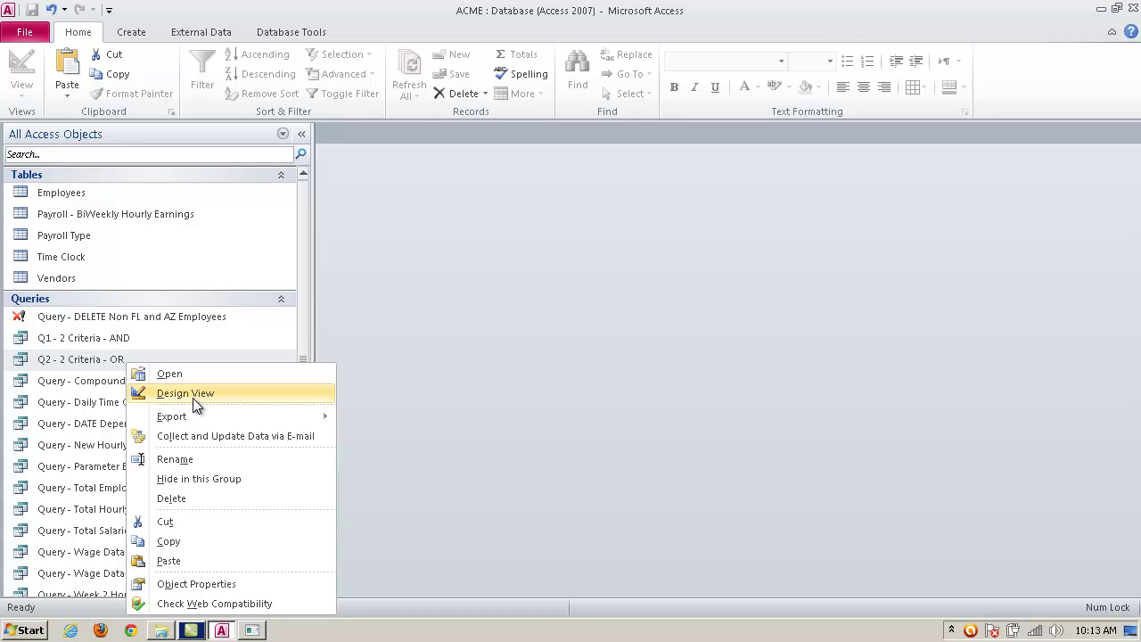
left_click(193, 398)
left_click_drag(871, 449, 794, 449)
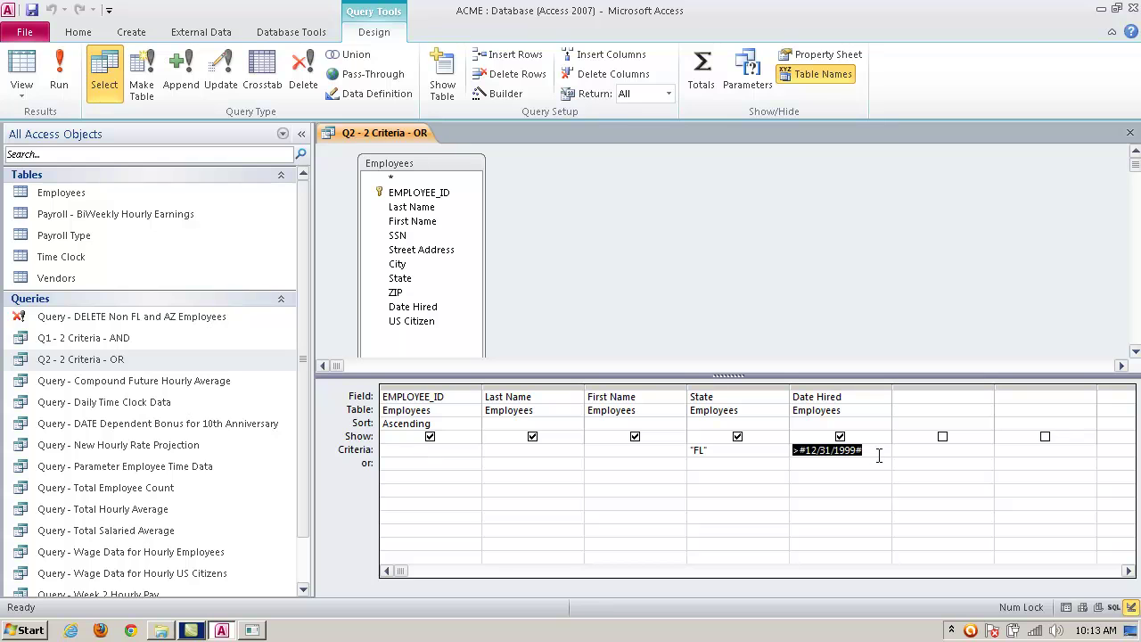
key("Delete")
left_click(820, 464)
key("ctrl+v")
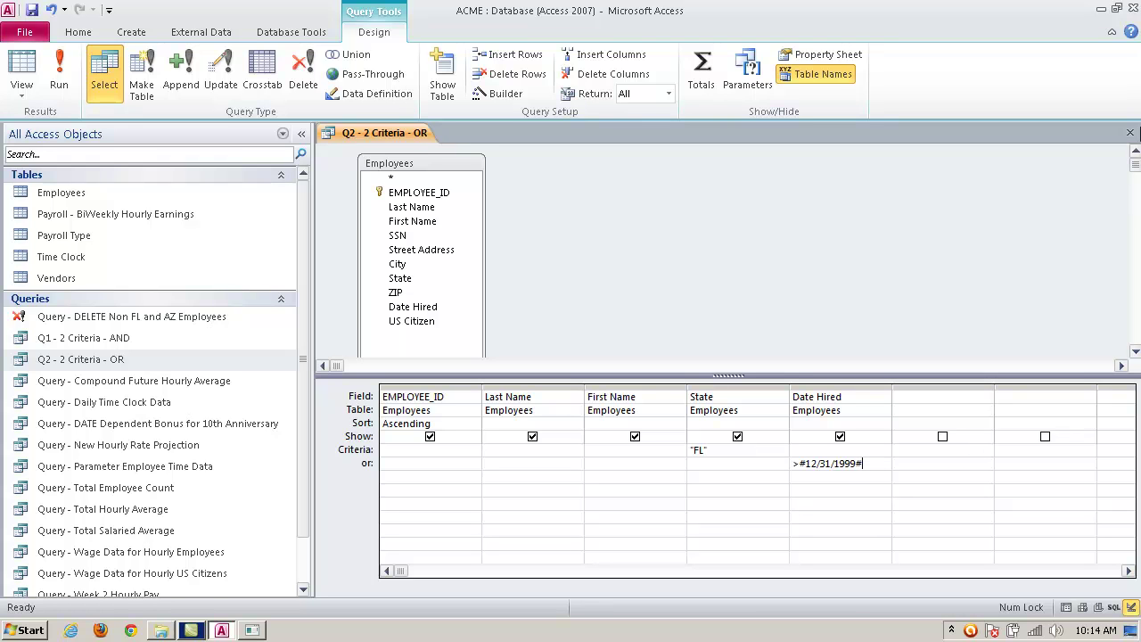
left_click(1131, 132)
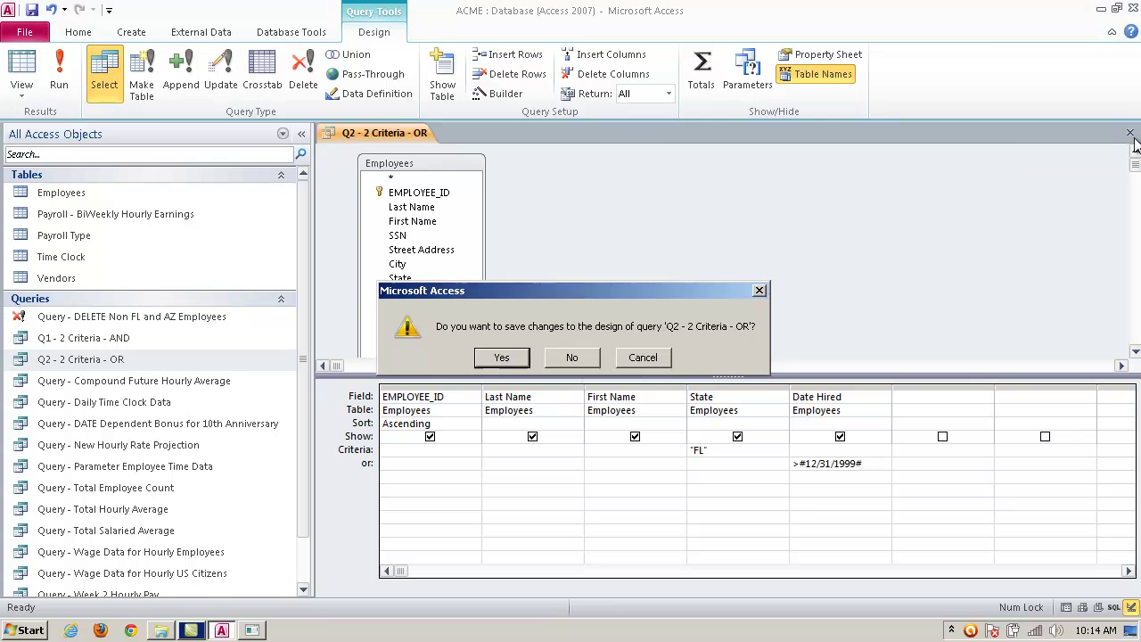
left_click(515, 358)
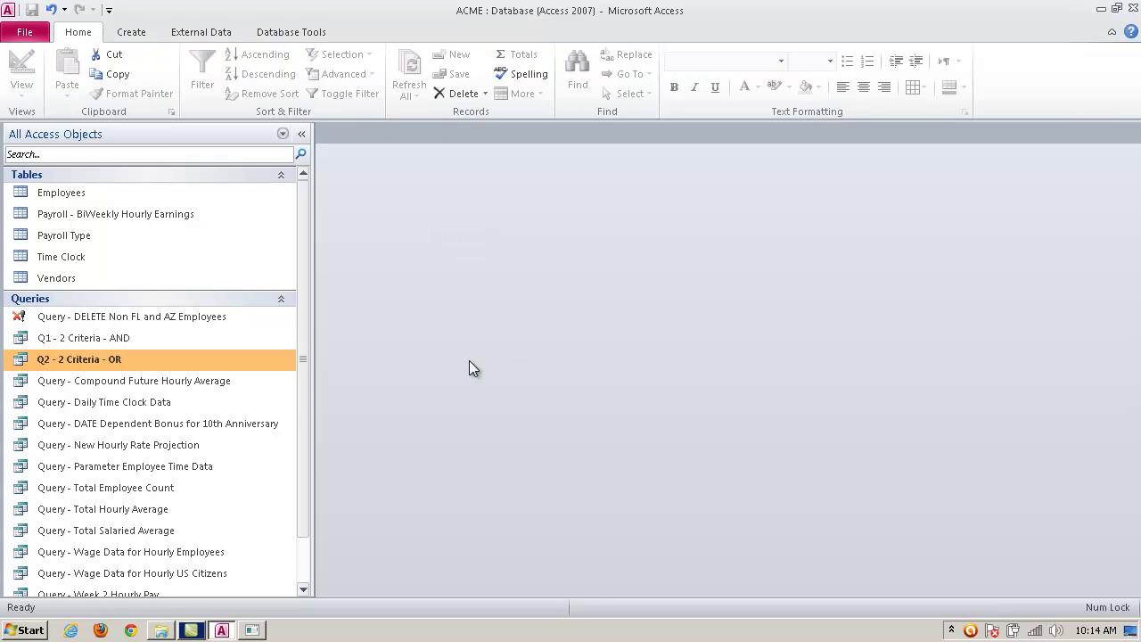
- Review the design of Q1 - 2 Criteria - AND, and compare its records with those of Q2 - 2 Criteria - OR
right_click(130, 340)
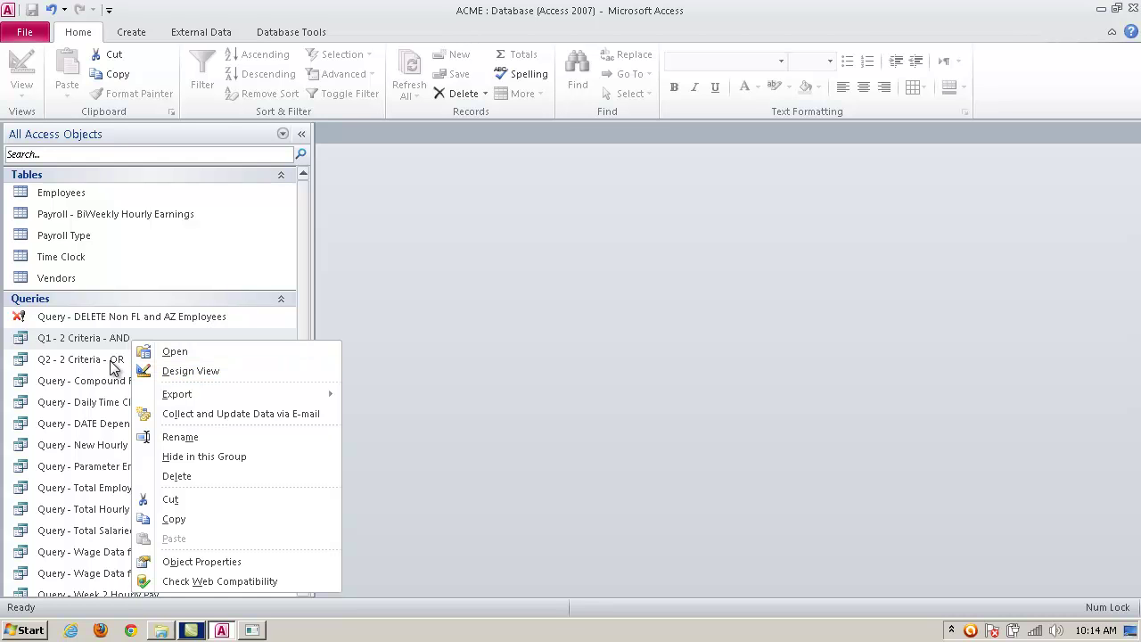
left_click(204, 371)
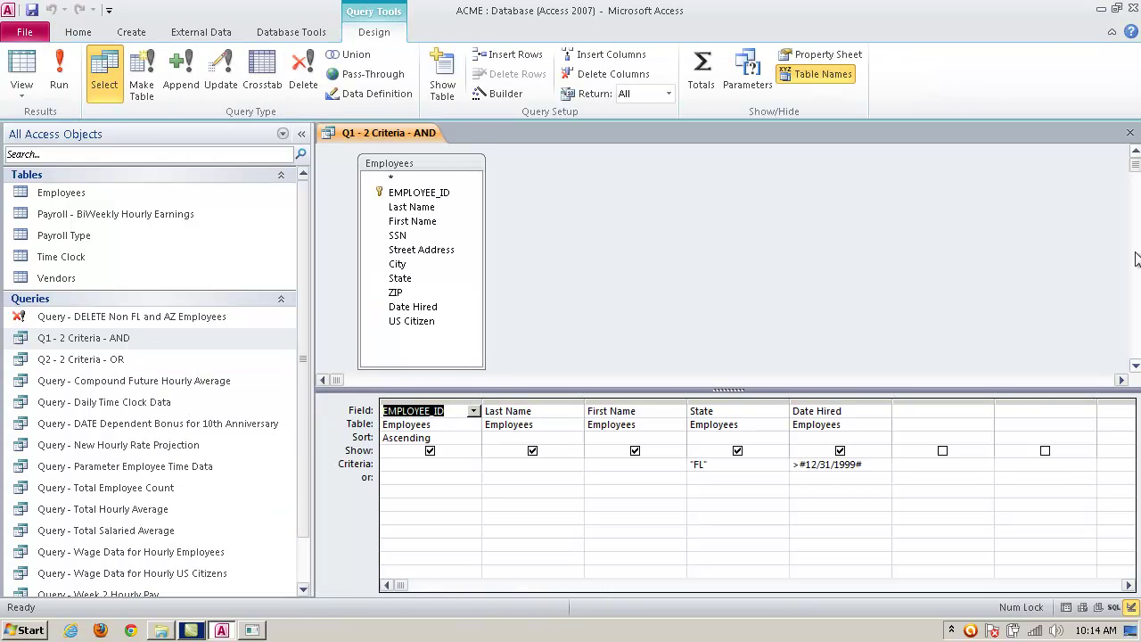
left_click(1129, 132)
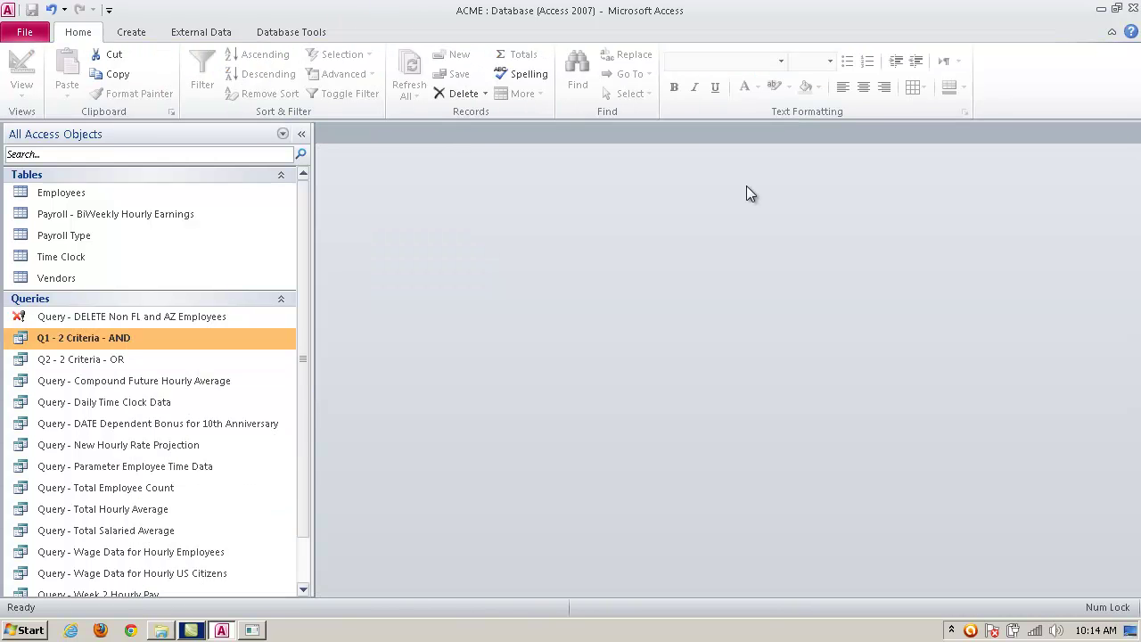
double_click(119, 339)
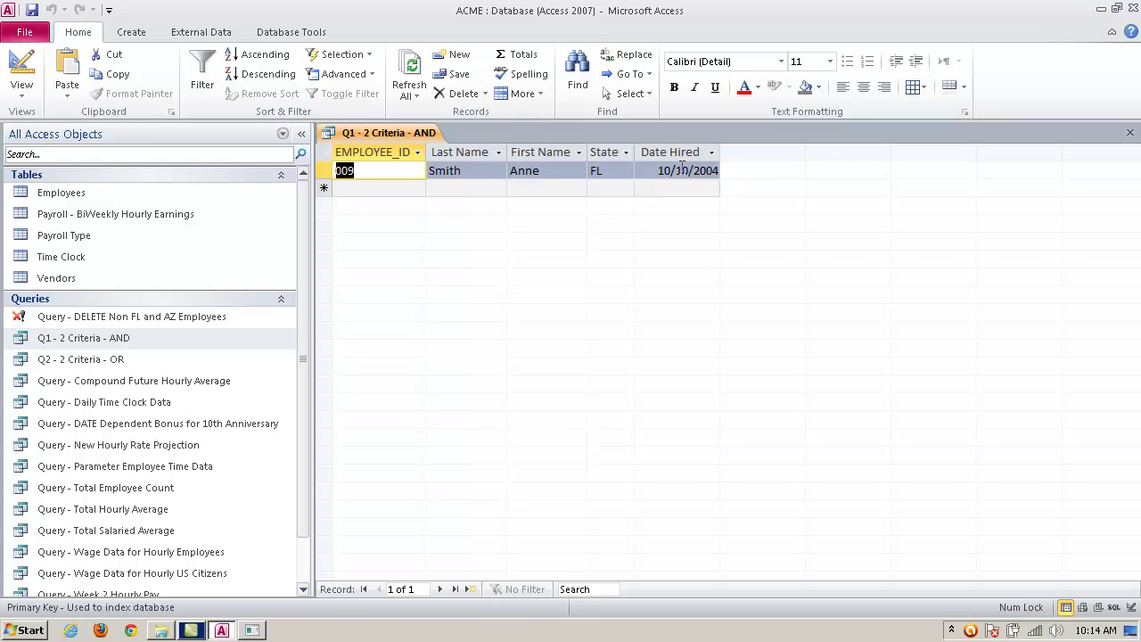
left_click(1130, 134)
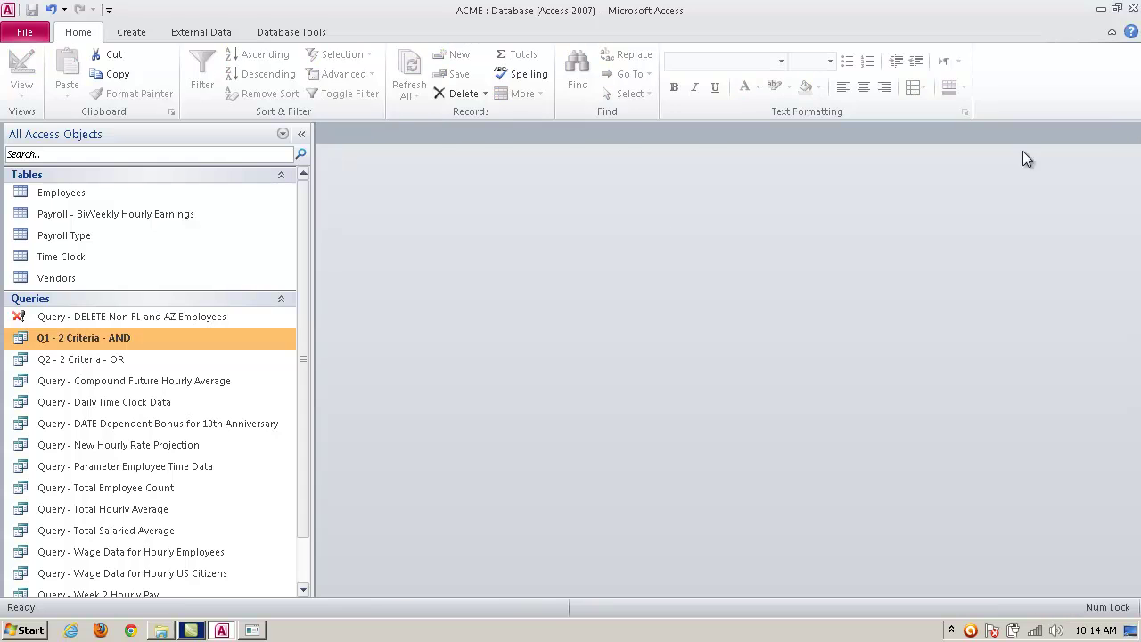
double_click(123, 364)
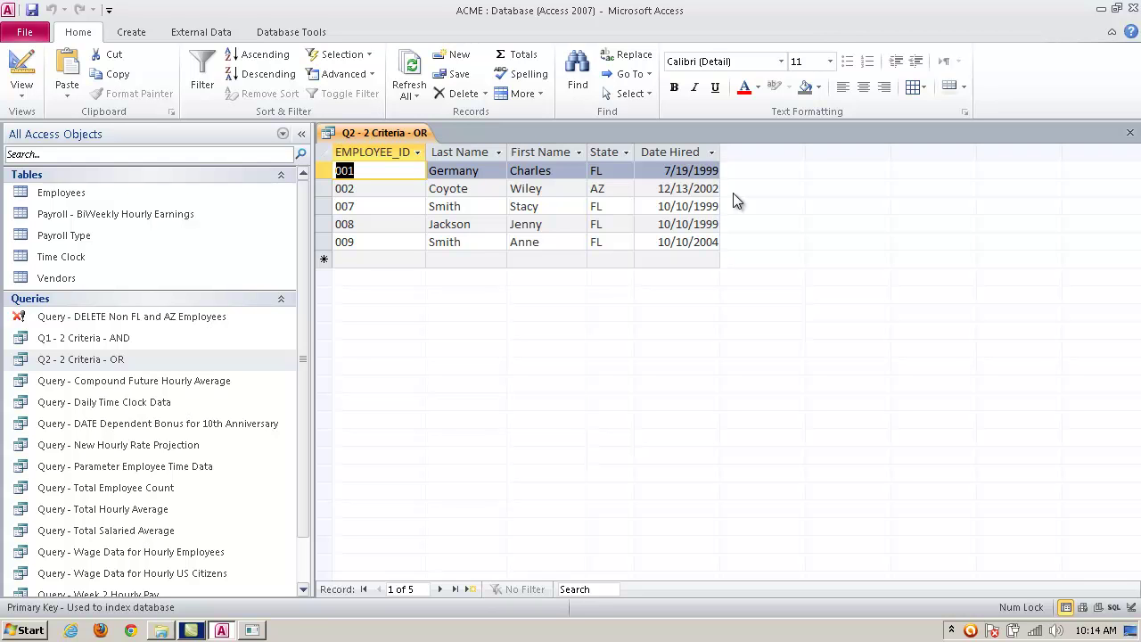
left_click(1130, 132)
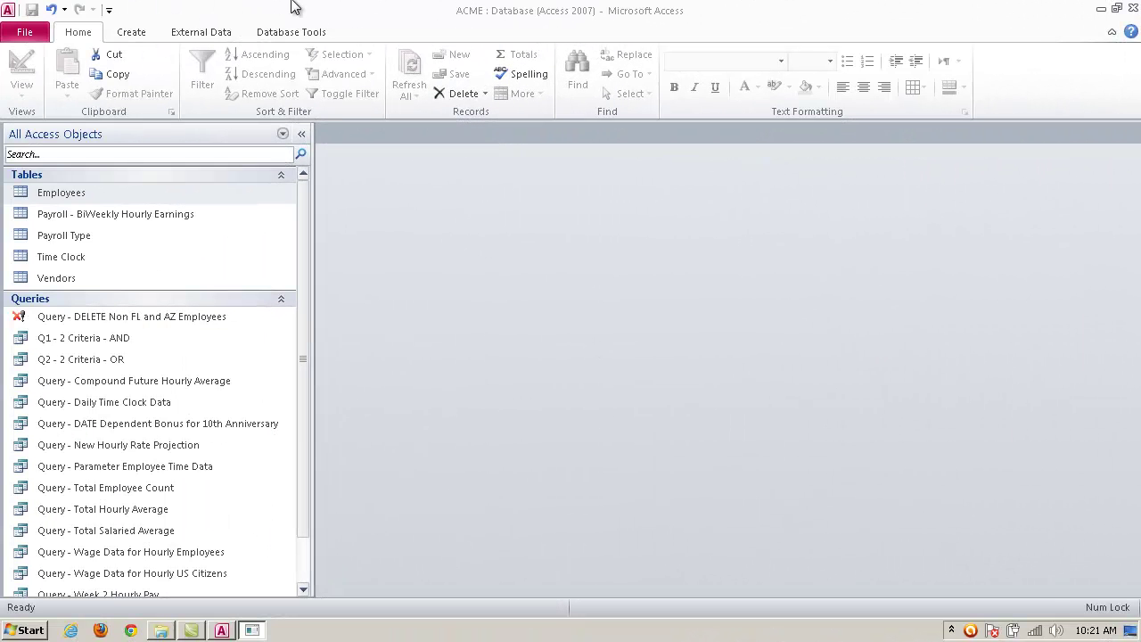
- Create a new query design with the Employees and Payroll - BiWeekly Hourly Earnings tables joined on EMPLOYEE_ID
left_click(133, 36)
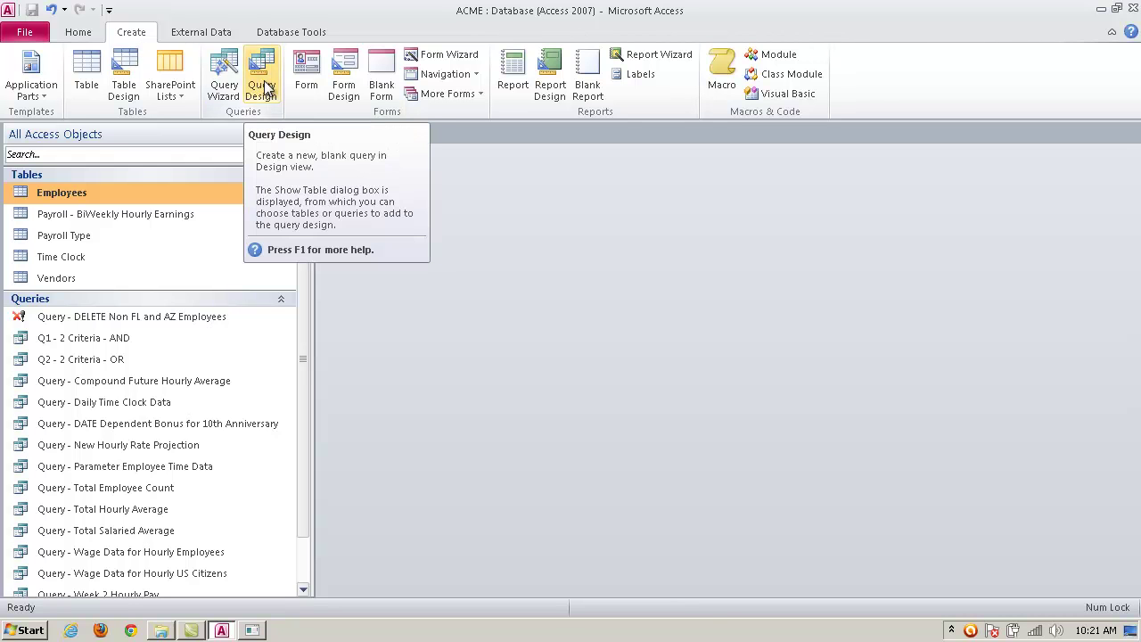
left_click(264, 87)
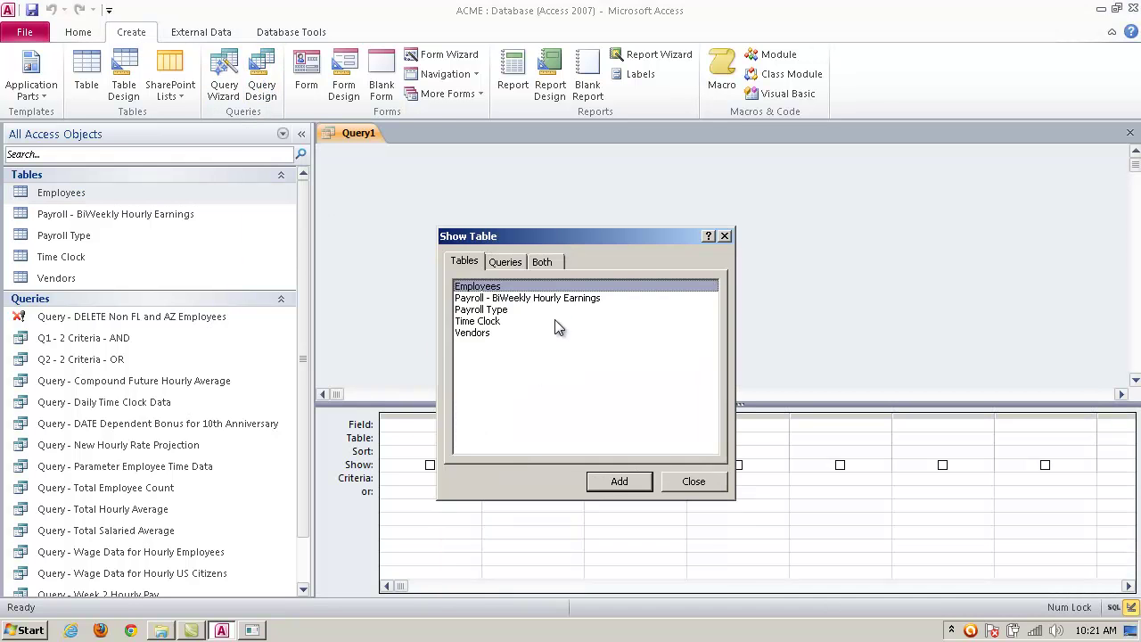
left_click(551, 299, "shift")
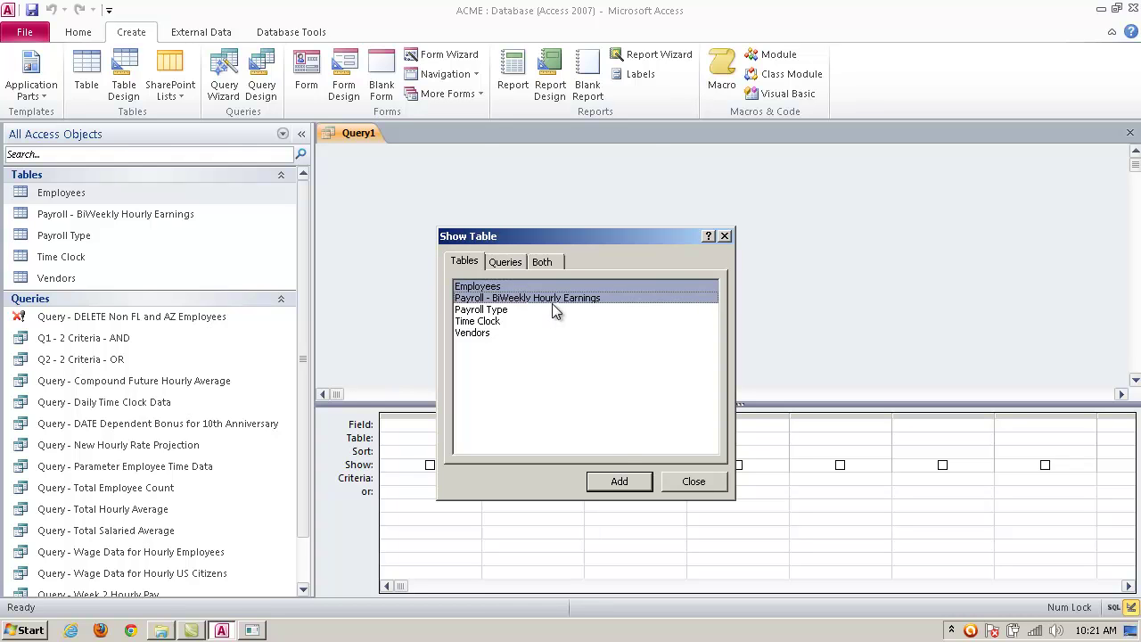
left_click(617, 482)
left_click(693, 481)
left_click_drag(442, 193, 640, 193)
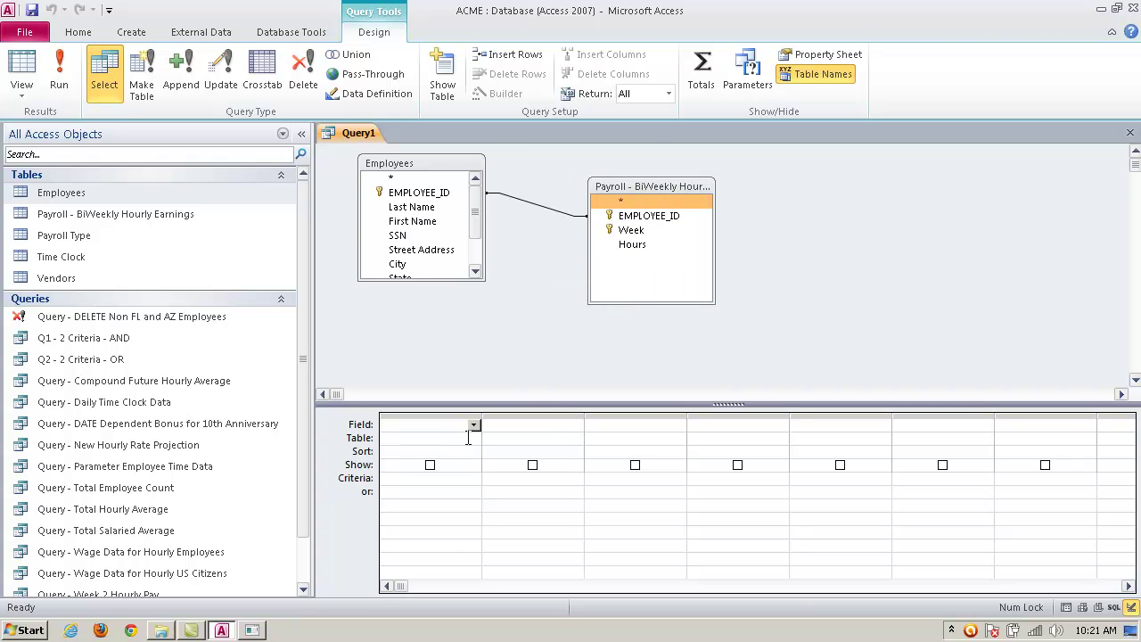
- Widen the first query column and define its field as Total Hourly Time: Hours
left_click_drag(479, 414, 540, 415)
type("Total ")
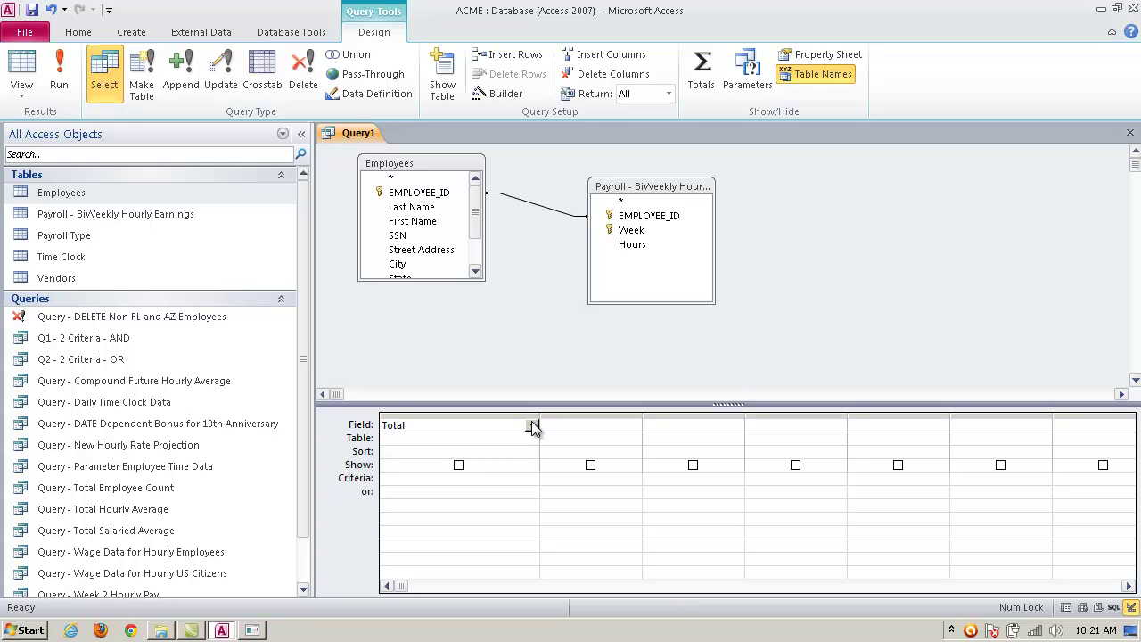
type("Time:")
type(" Hours")
type("Hourly")
left_click(494, 438)
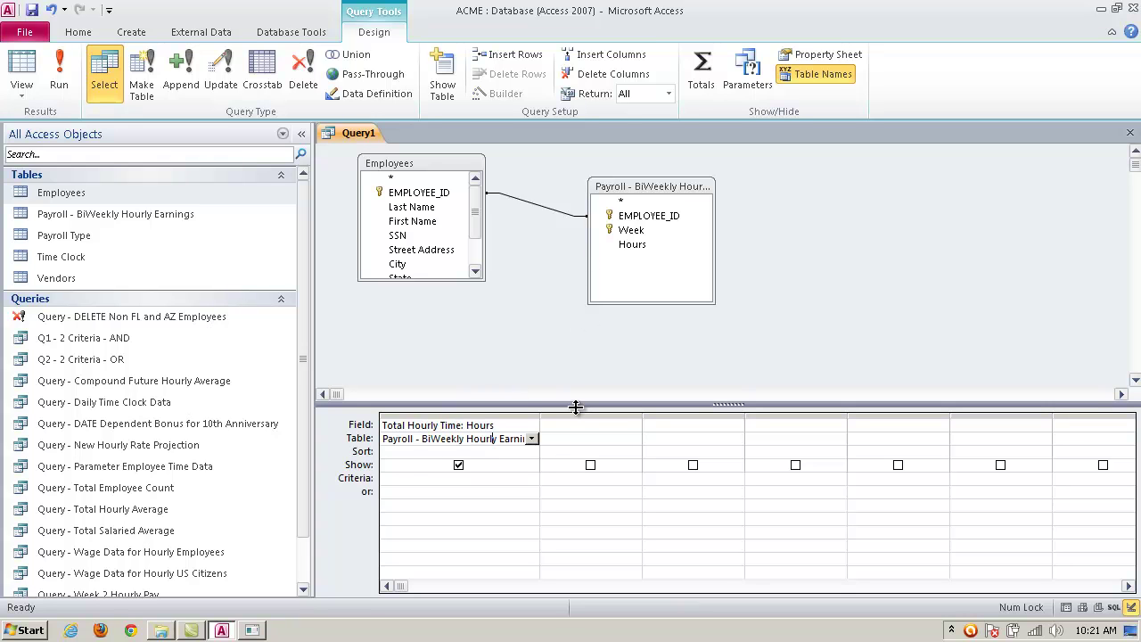
- Add US Citizen from the Employees table as the second query field and narrow its column slightly
left_click(599, 424)
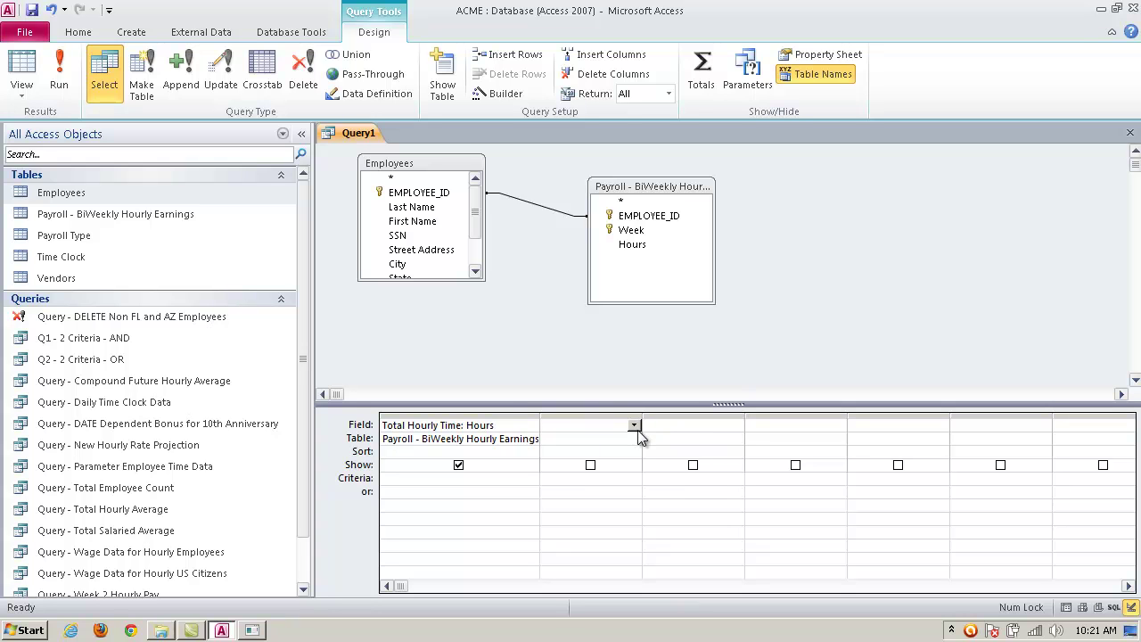
left_click(632, 439)
left_click(633, 439)
left_click(615, 452)
left_click(627, 426)
left_click(634, 426)
left_click(611, 564)
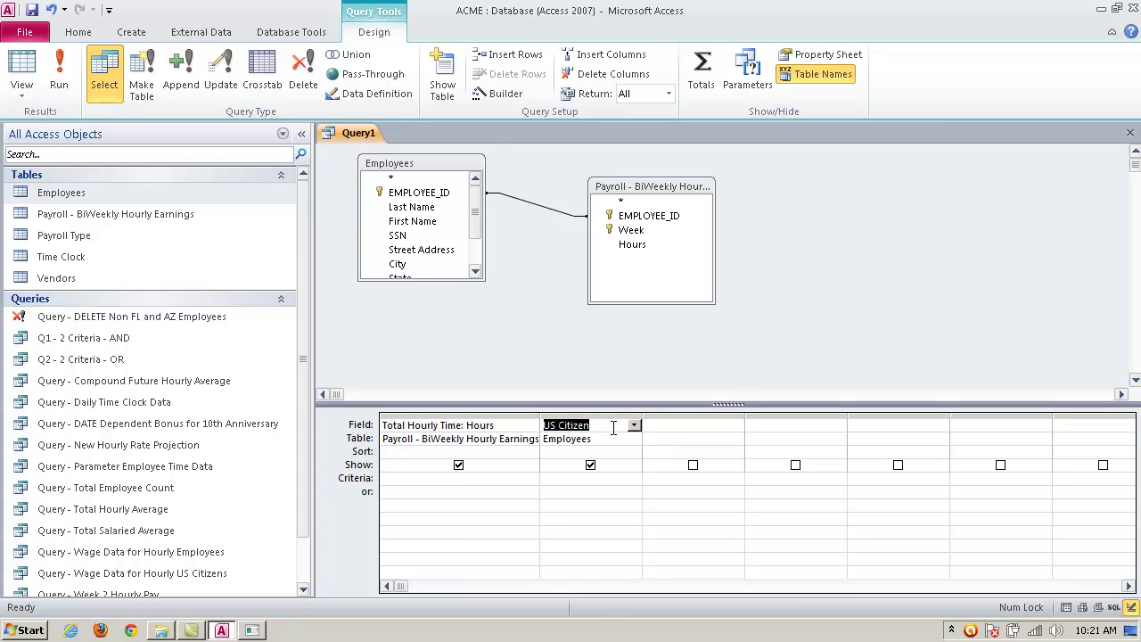
left_click_drag(642, 416, 627, 416)
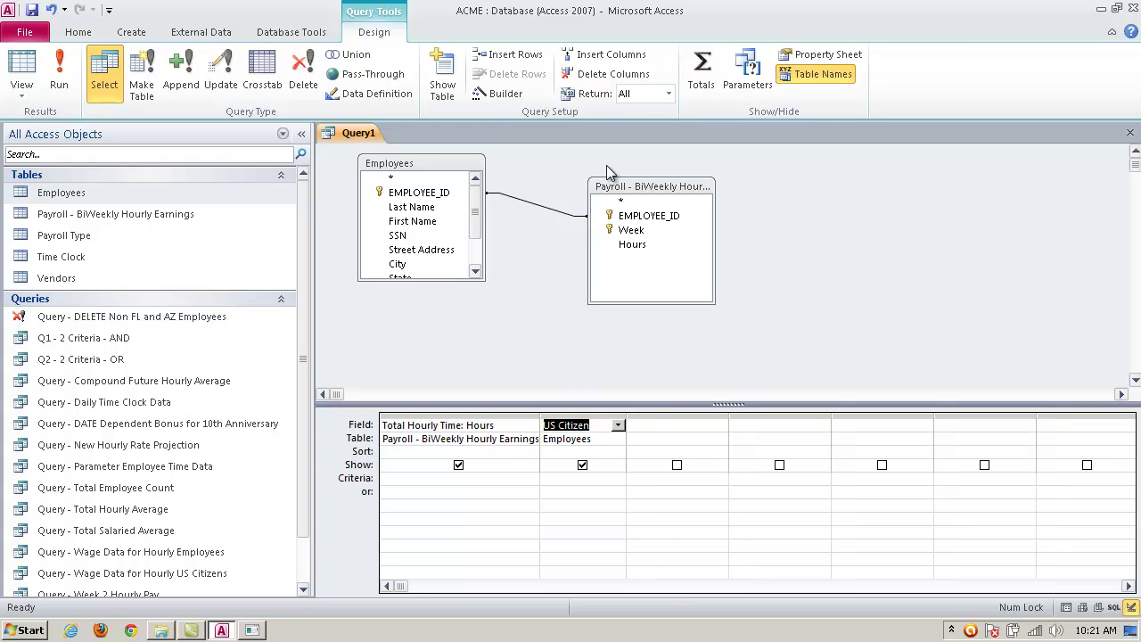
- Turn on totals for the query and set the Total Hourly Time field to Sum
left_click(702, 82)
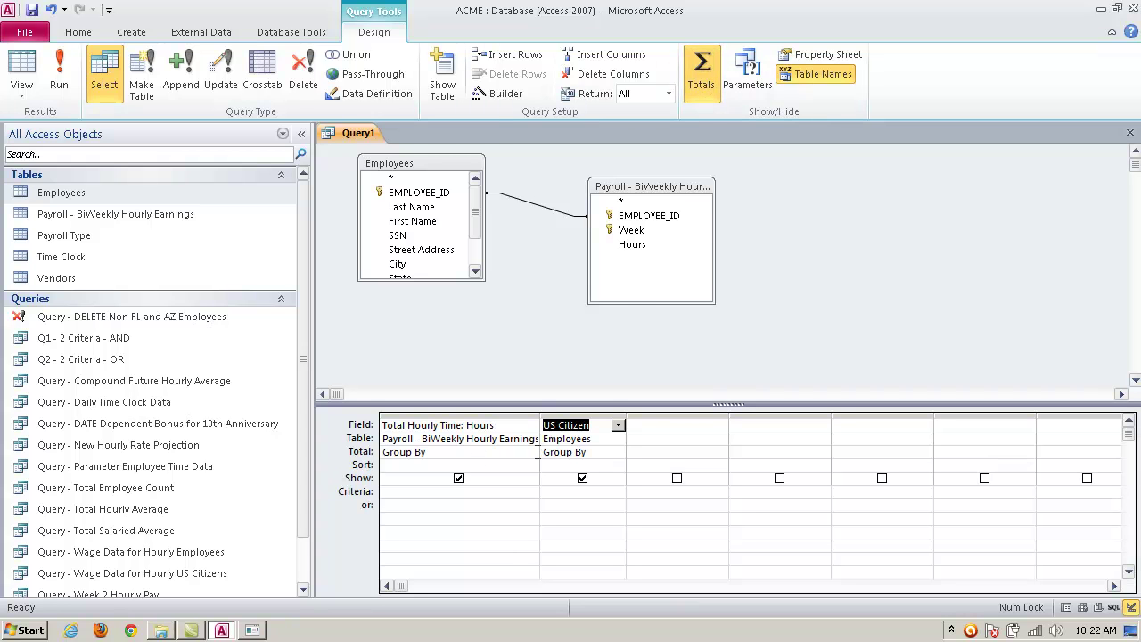
left_click(503, 452)
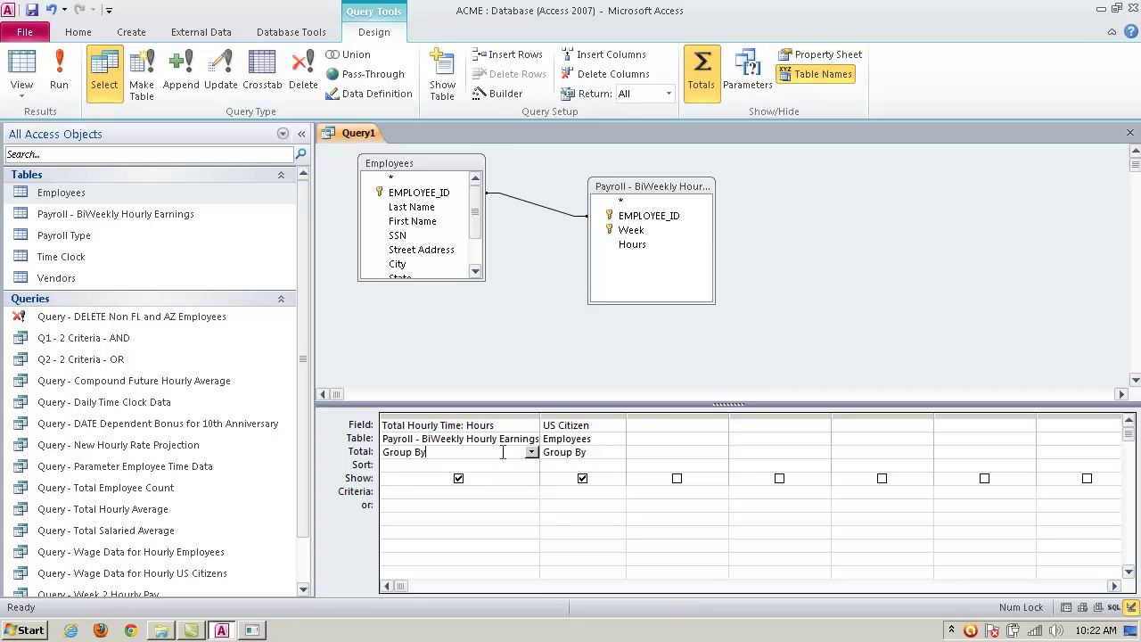
left_click(533, 452)
left_click(495, 482)
- Close the query design and save it as Q3 - Totals - Hourly Time
left_click(1130, 131)
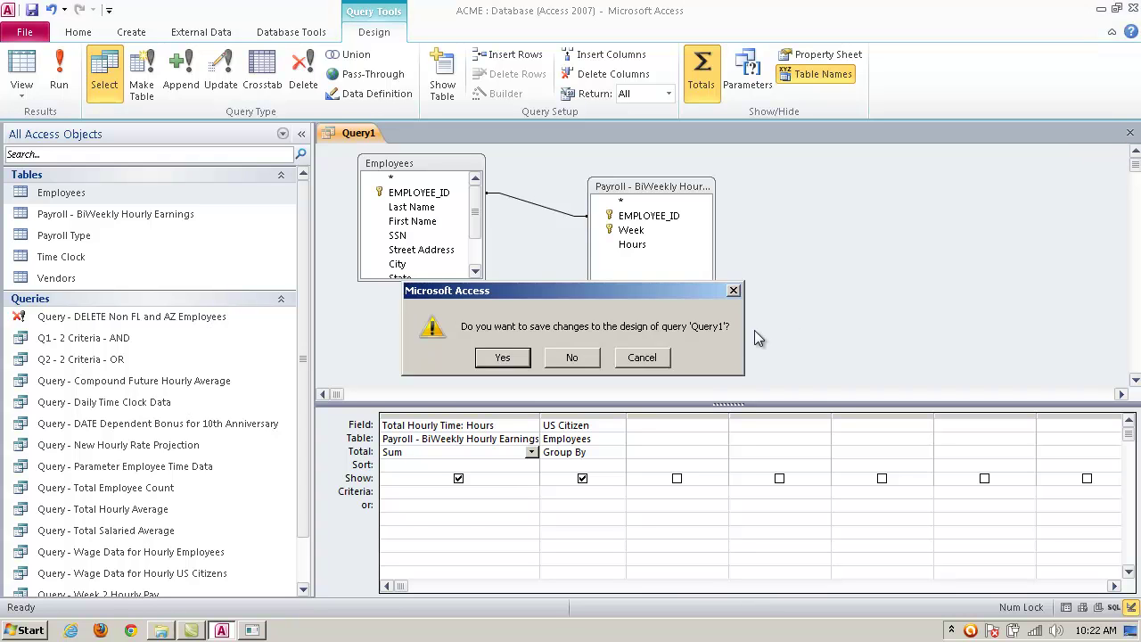
left_click(514, 361)
type("Q3 - Totals -")
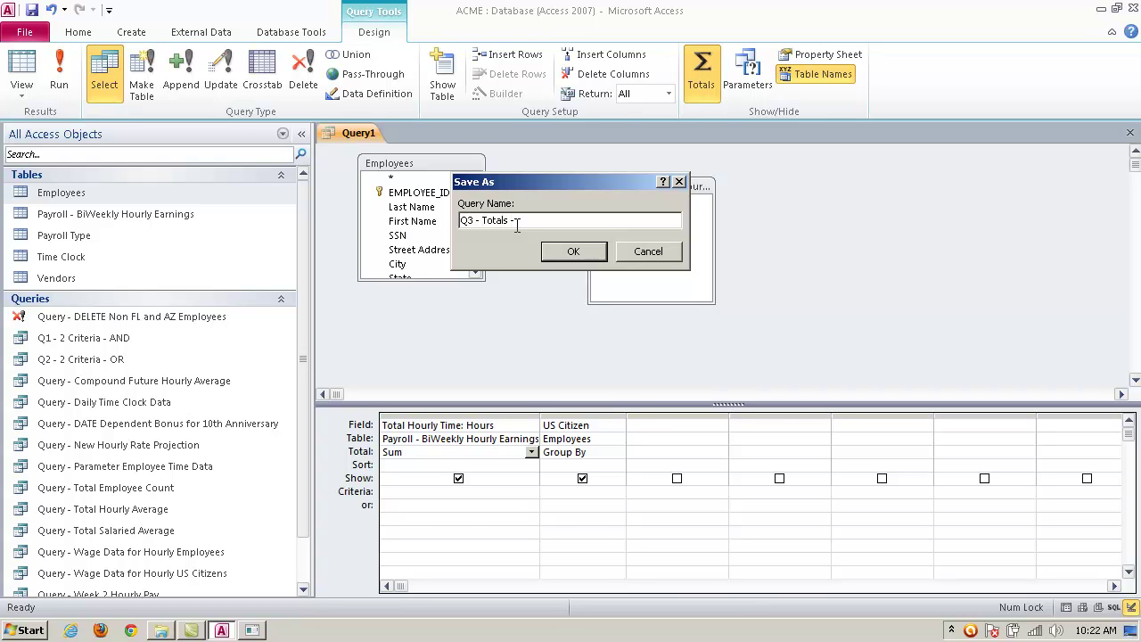
type(" Hourly Time")
left_click(578, 251)
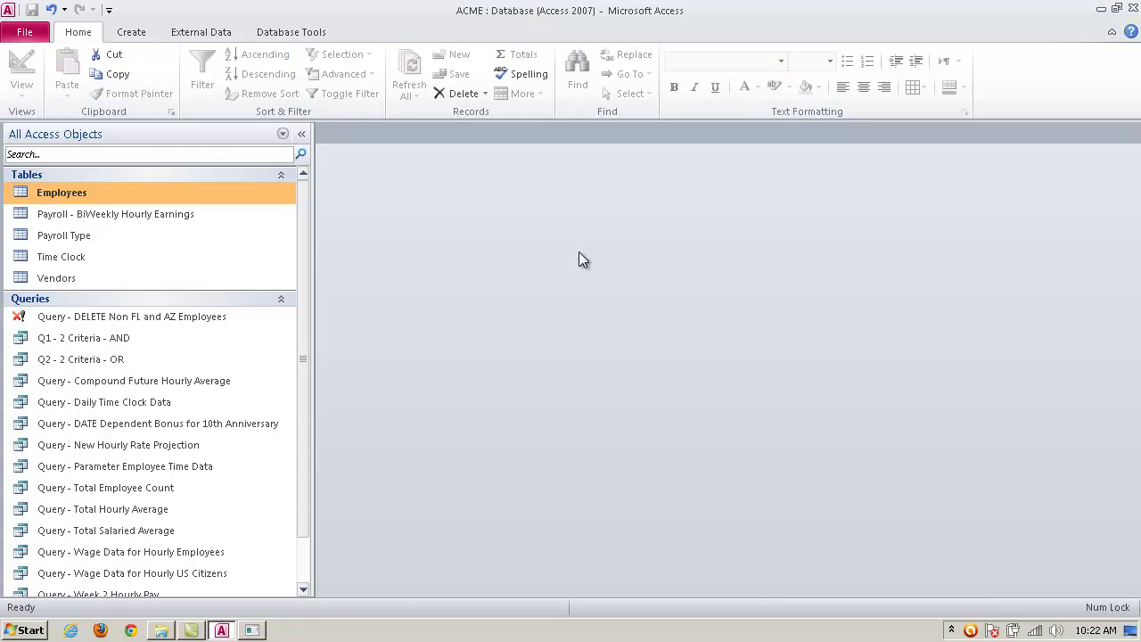
- Run the Q3 - Totals - Hourly Time query to check the total hours by US Citizen status, and close it
double_click(133, 385)
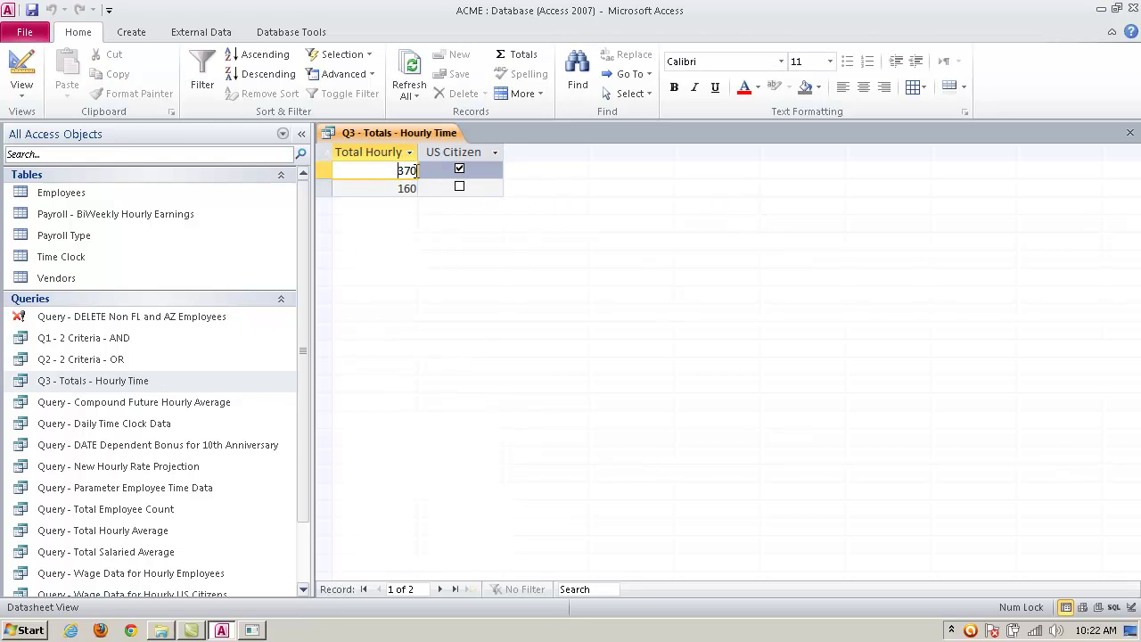
left_click(405, 188)
left_click(406, 170)
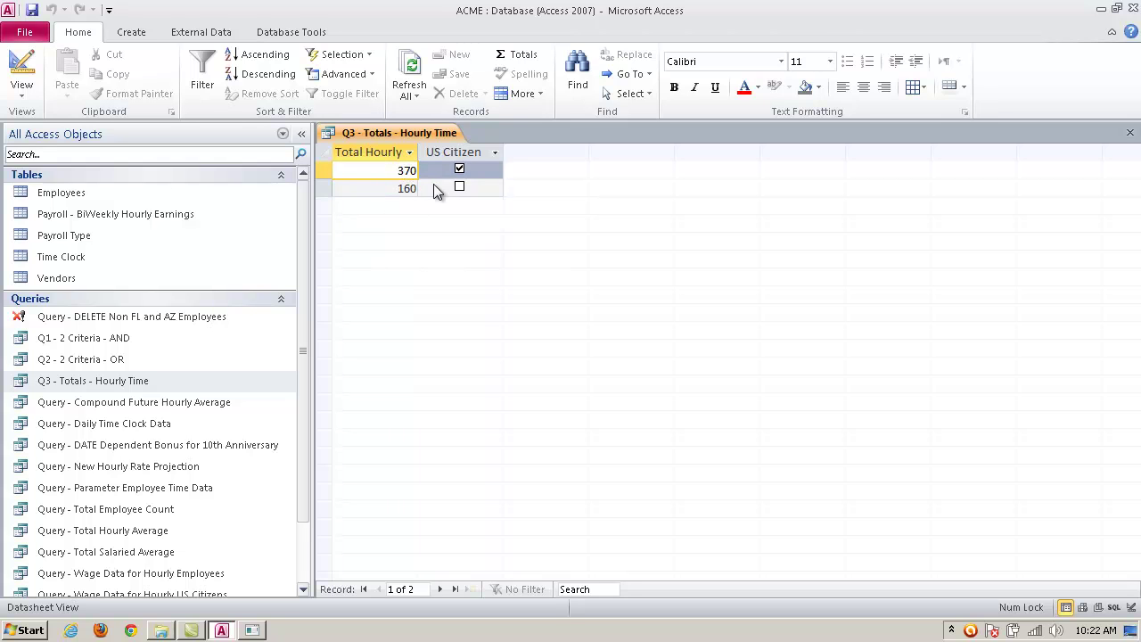
left_click(1132, 133)
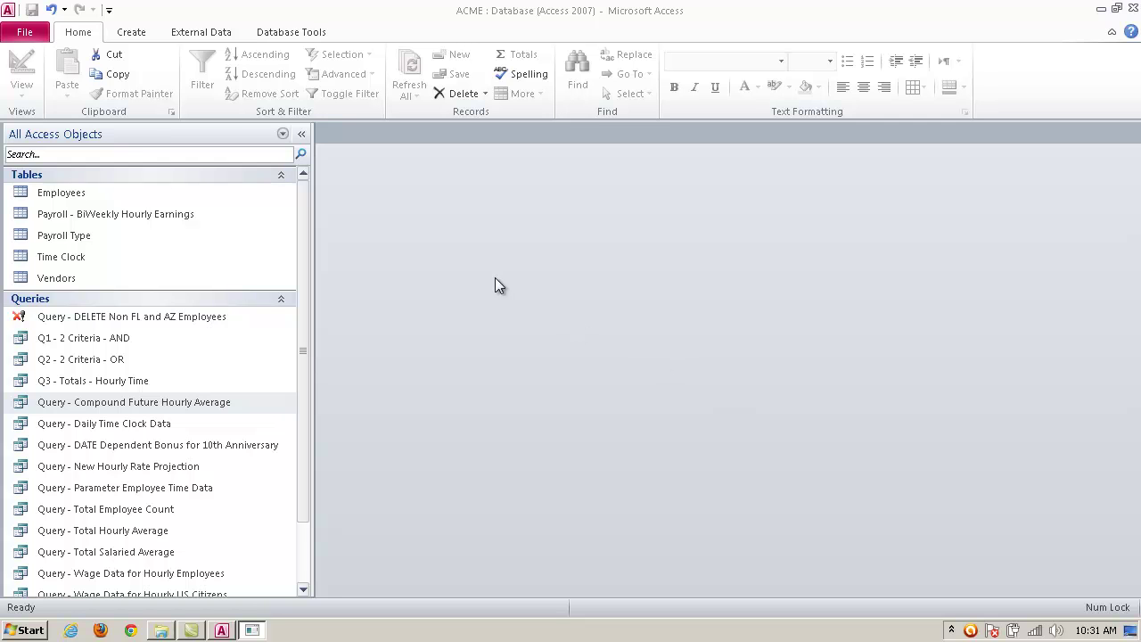
- Create a new query in design view with the Employees, Payroll - BiWeekly Hourly Earnings and Payroll Type tables
left_click(132, 32)
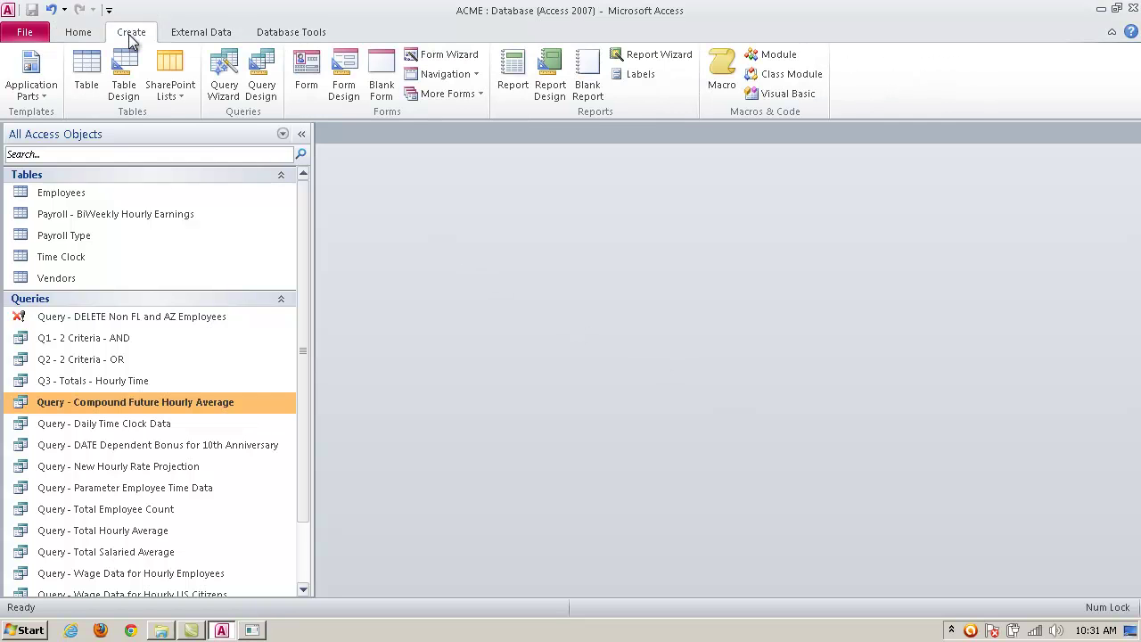
left_click(264, 82)
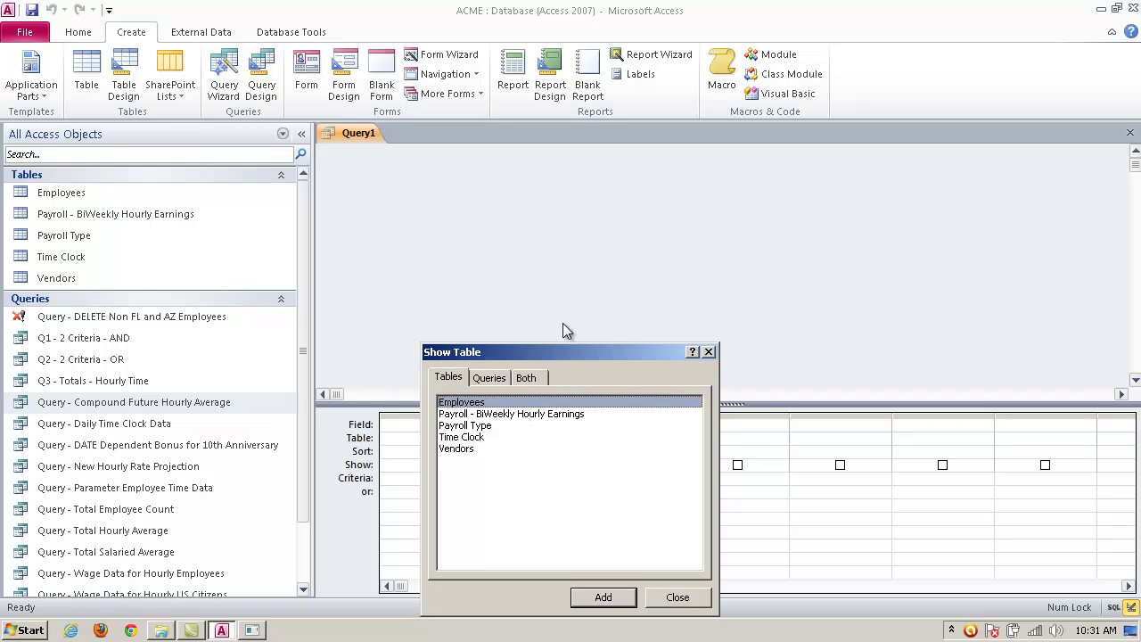
left_click(567, 365, "shift")
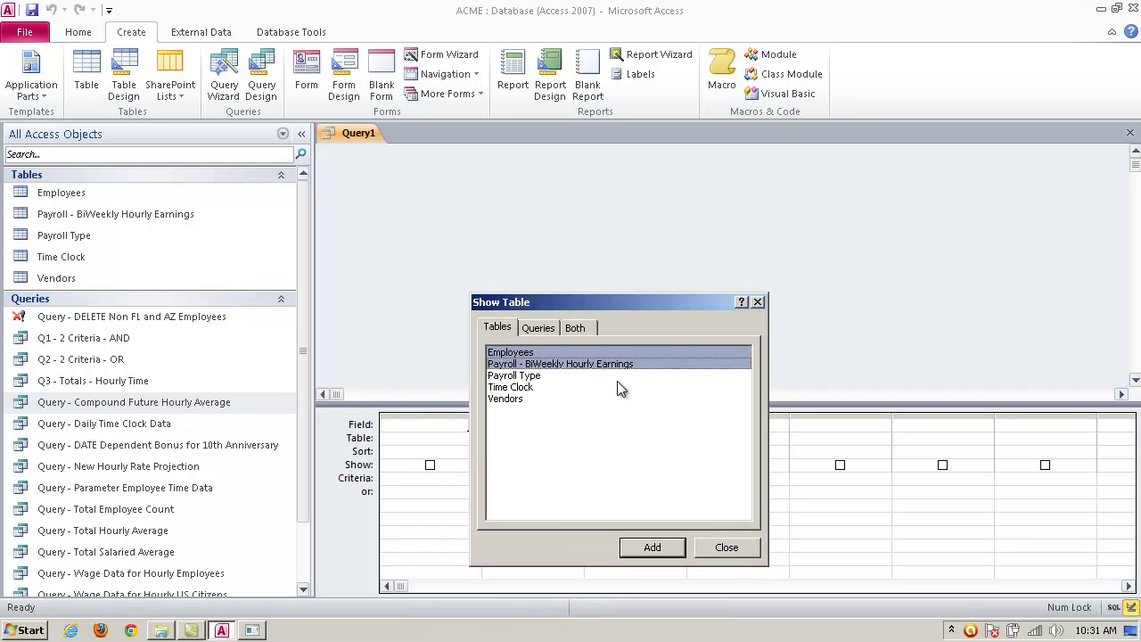
left_click(565, 377, "shift")
left_click(655, 547)
left_click(726, 546)
- Join the three tables on EMPLOYEE_ID, with Payroll - BiWeekly Hourly Earnings placed between and slightly below the other two
left_click(546, 194)
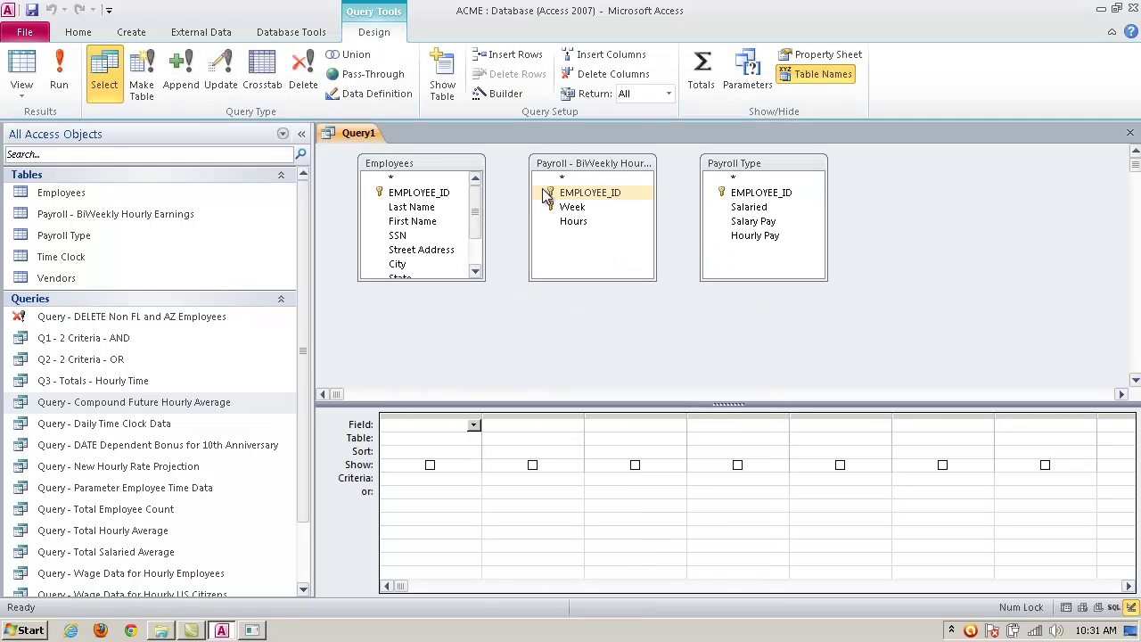
left_click(575, 179)
mouse_move(438, 192)
left_mouse_down()
mouse_move(586, 262)
mouse_move(753, 193)
mouse_move(433, 193)
mouse_move(756, 195)
left_mouse_up()
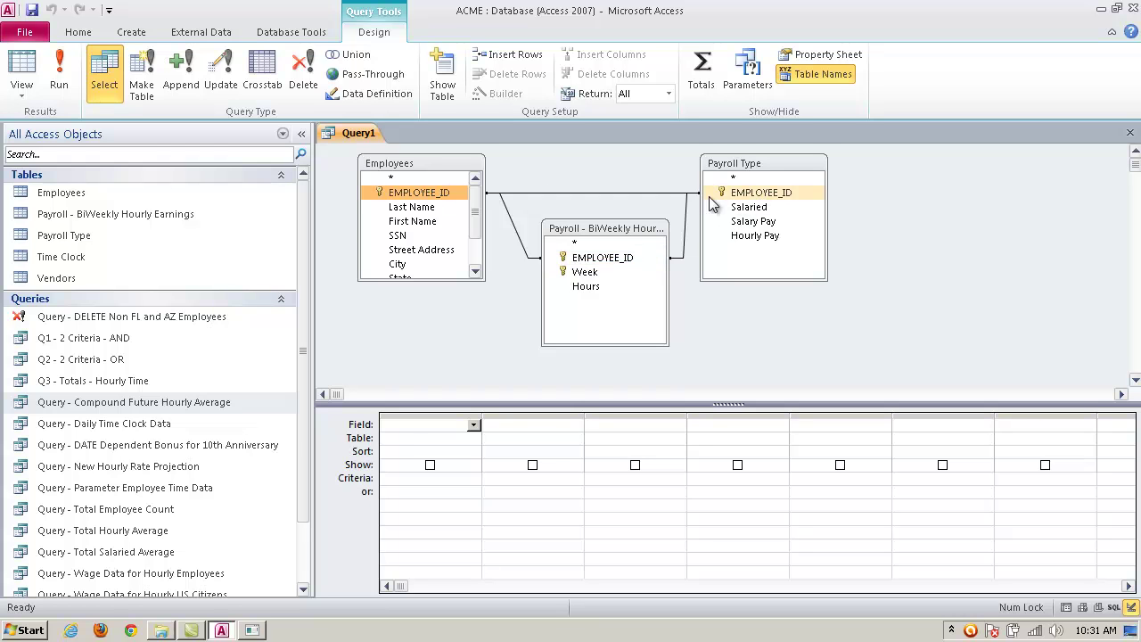
left_click_drag(632, 230, 636, 241)
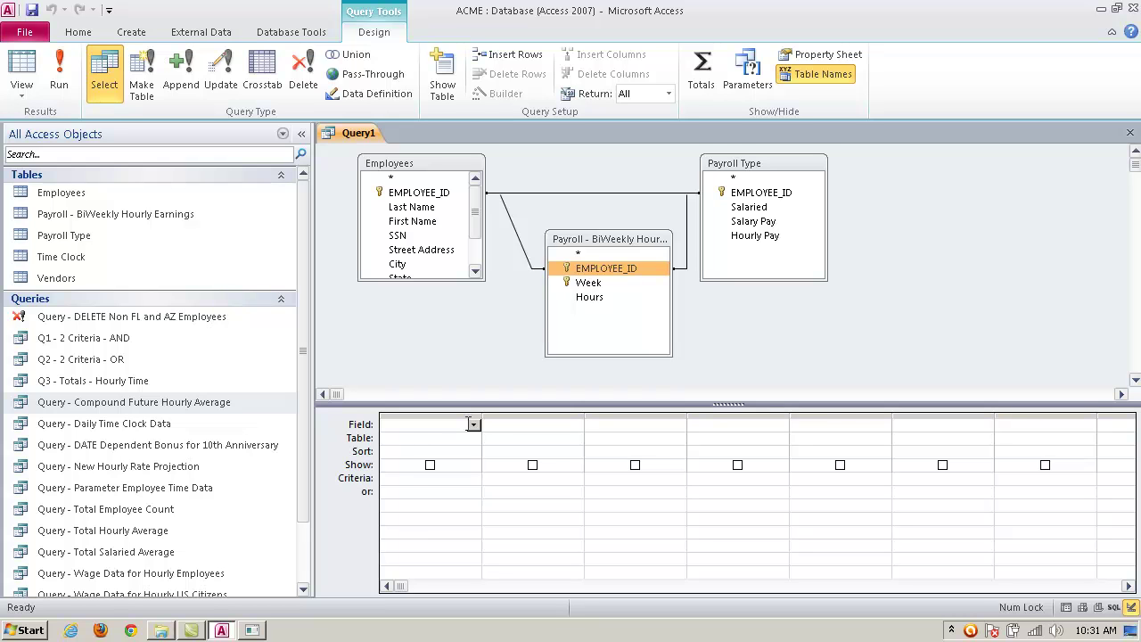
- Set Employees as the source table for the first three query columns
left_click(473, 438)
left_click(446, 452)
left_click(576, 438)
left_click(508, 451)
left_click(647, 427)
left_click(679, 439)
left_click(611, 452)
- Choose EMPLOYEE_ID, Last Name and First Name as the fields of the first three query columns
left_click(466, 425)
left_click(475, 425)
left_click(450, 449)
left_click(578, 427)
left_click(571, 432)
left_click(577, 425)
left_click(552, 472)
left_click(654, 425)
left_click(680, 426)
left_click(657, 476)
- Add Salaried from the Payroll Type table as the fourth query field
left_click(703, 428)
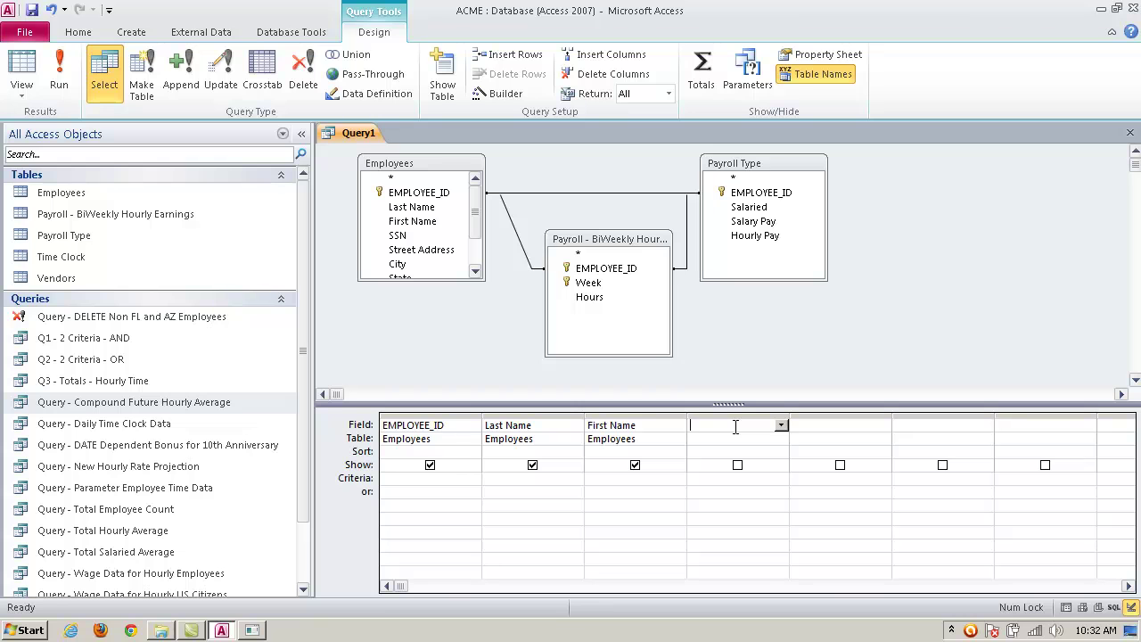
left_click(775, 438)
left_click(781, 439)
left_click(778, 479)
left_click(781, 424)
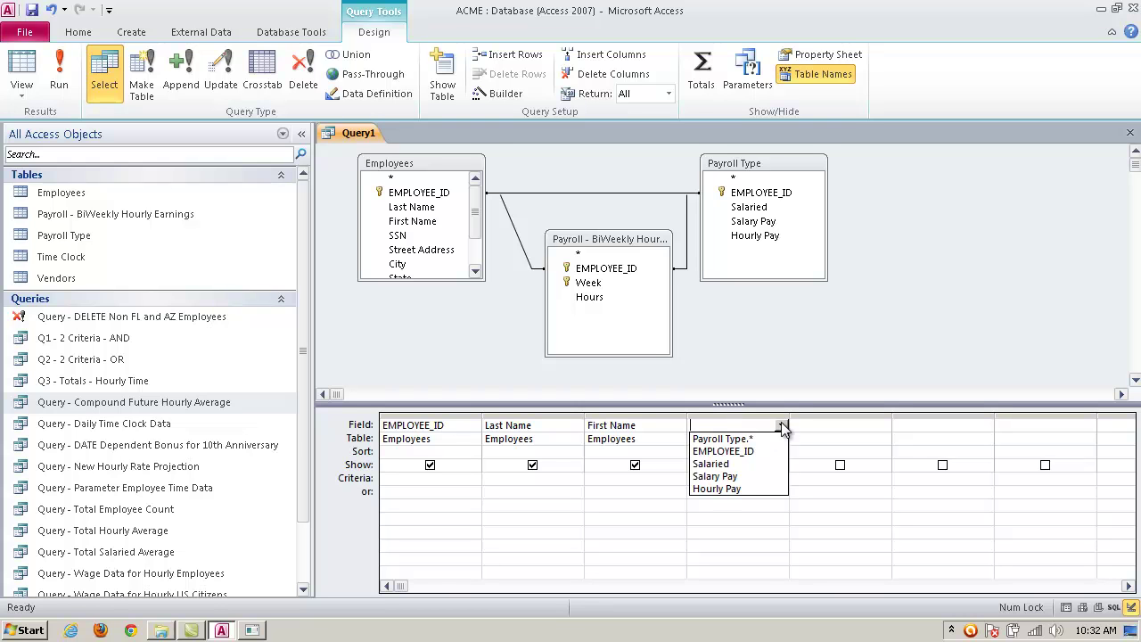
left_click(766, 466)
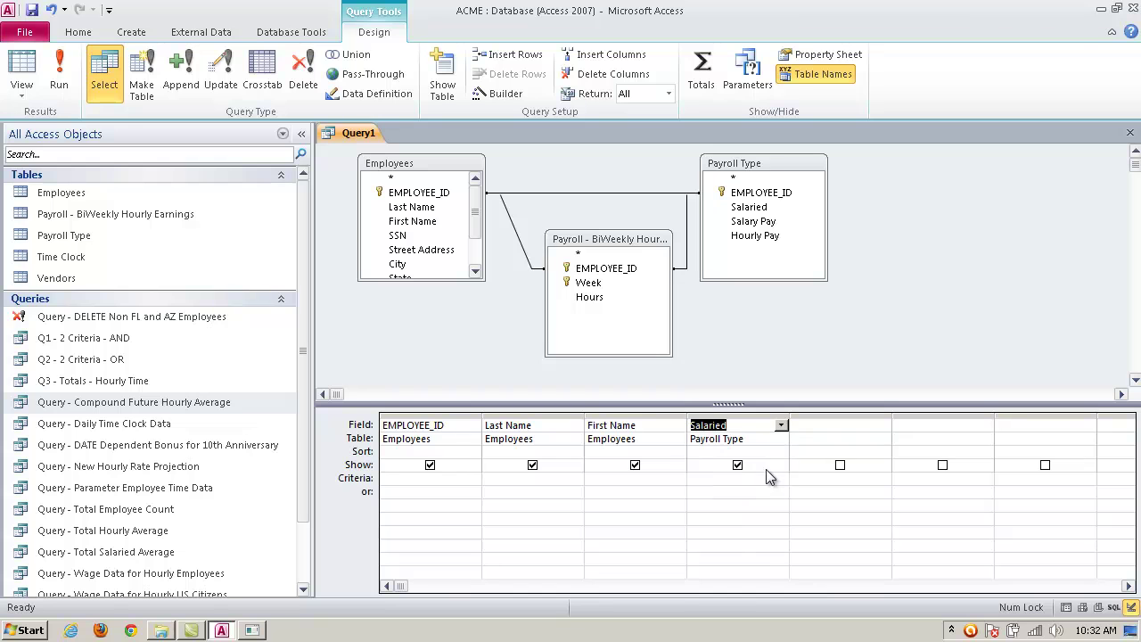
left_click(827, 434)
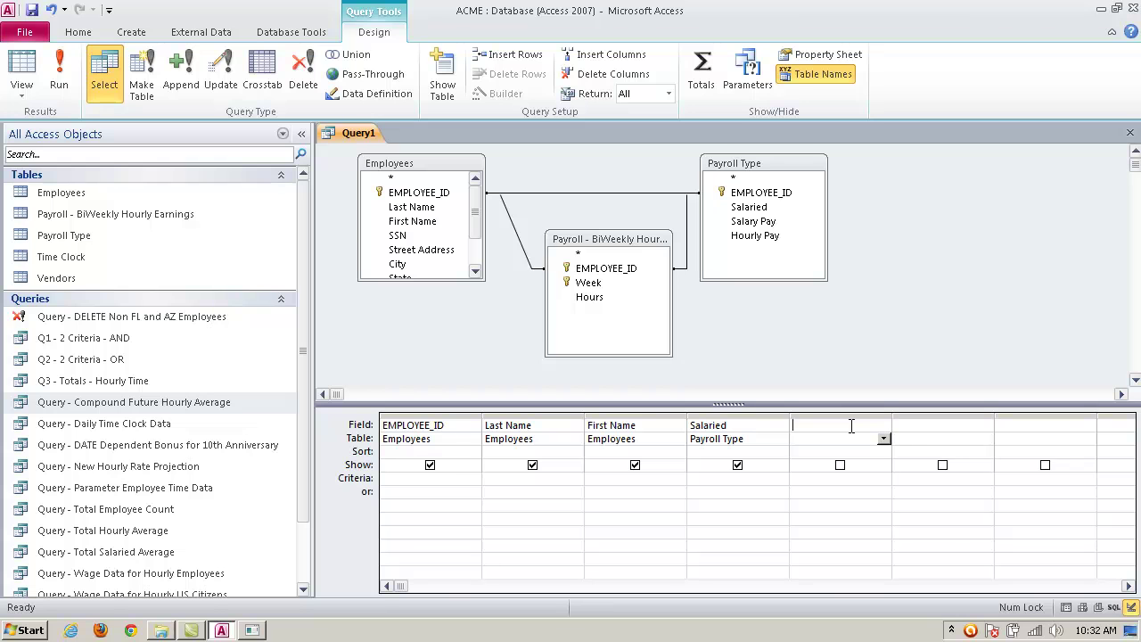
left_click(883, 426)
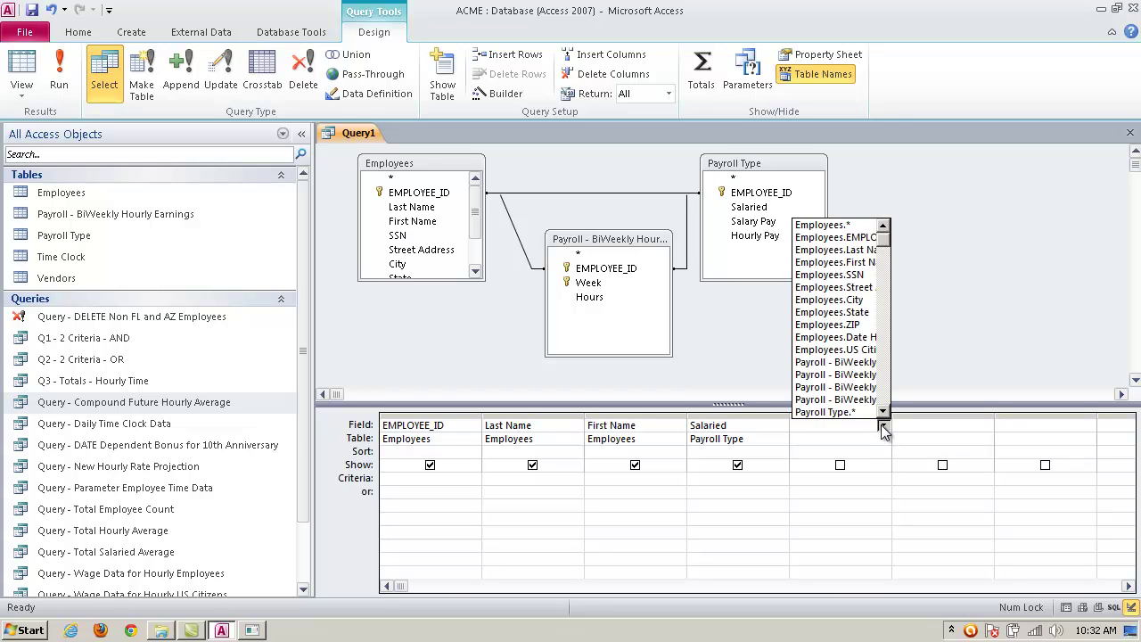
left_click(882, 439)
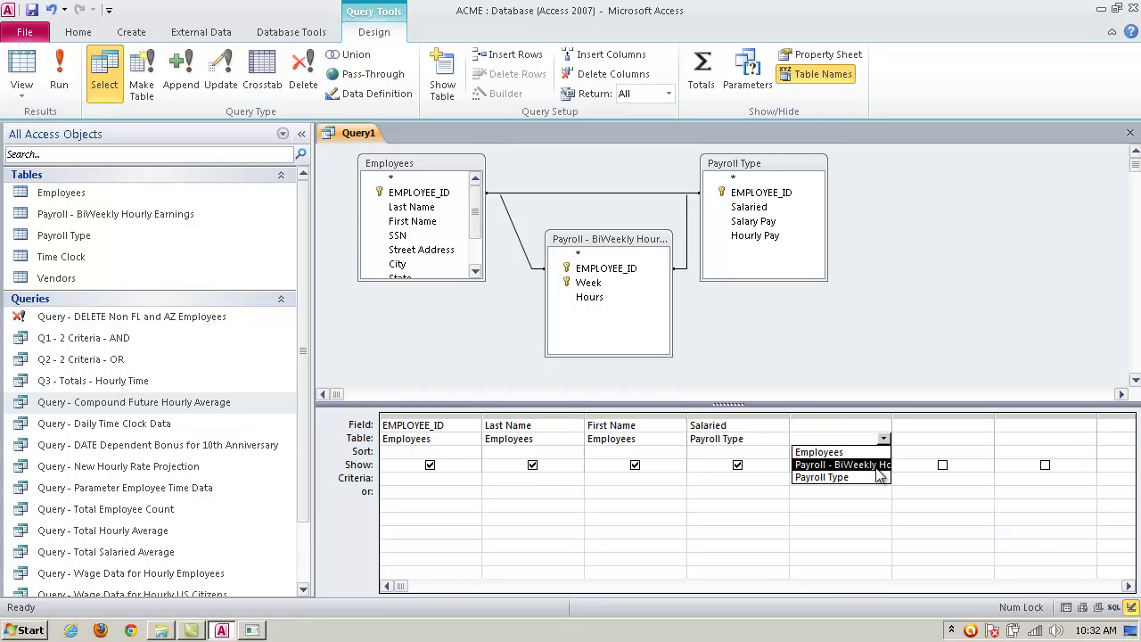
left_click(877, 466)
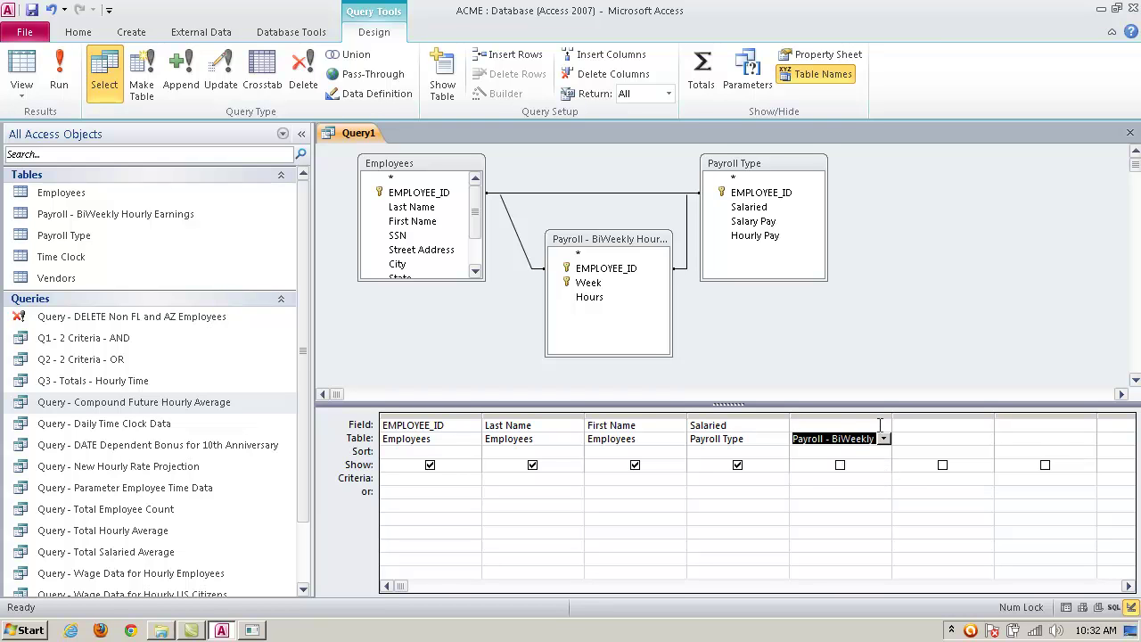
left_click(883, 425)
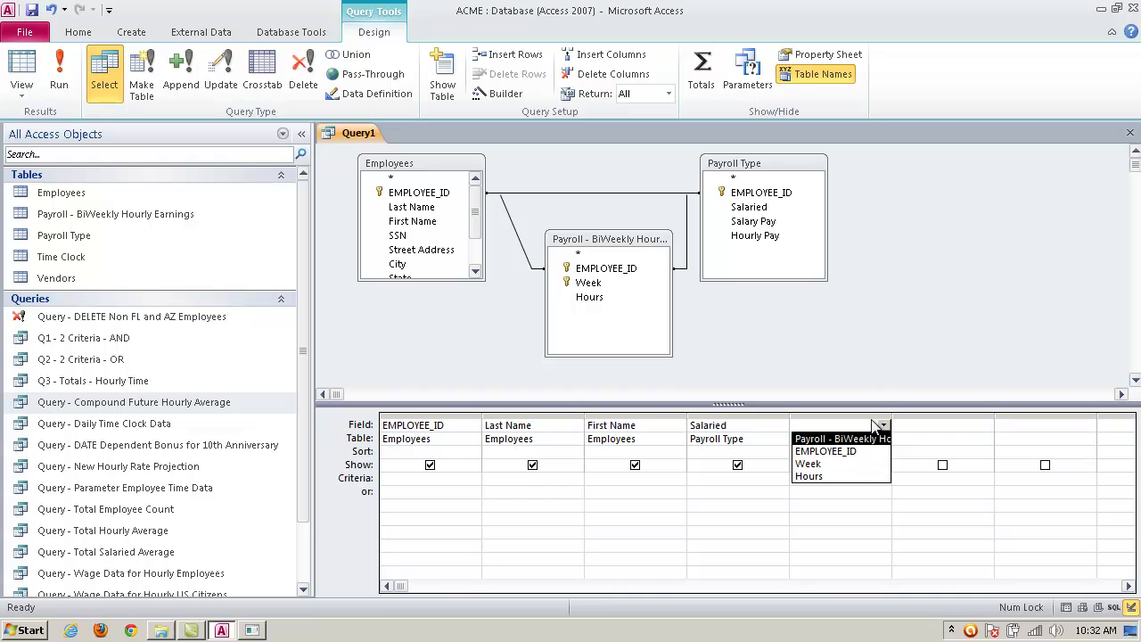
left_click(936, 428)
- Add Hourly Pay from the Payroll Type table as the fifth query field and narrow the Salaried and Hourly Pay columns
left_click(883, 439)
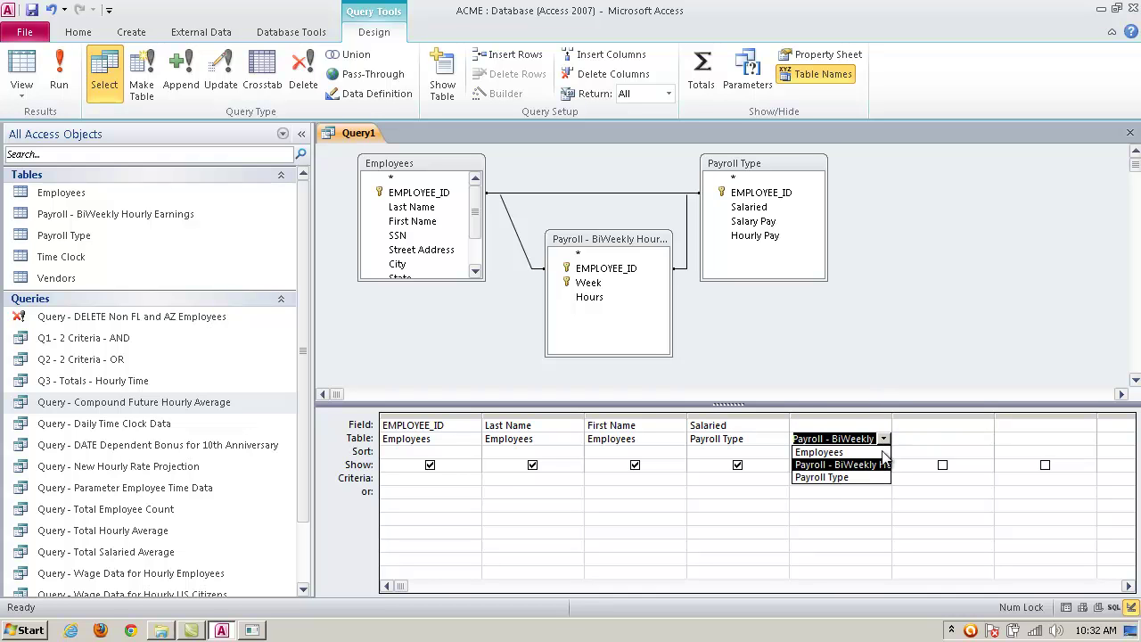
left_click(866, 480)
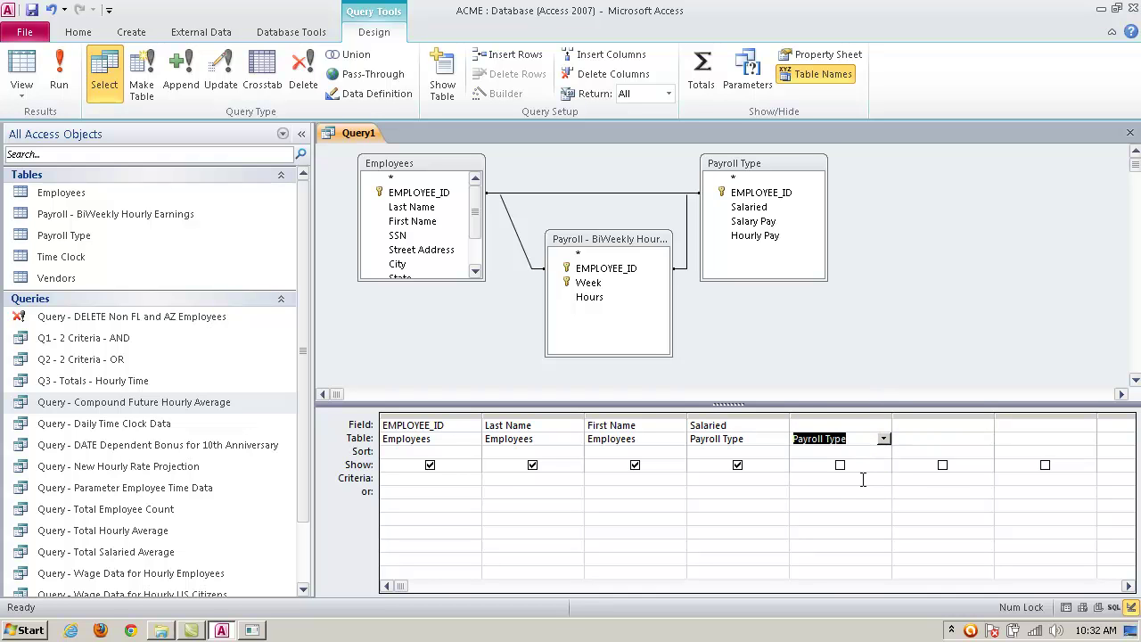
left_click(884, 425)
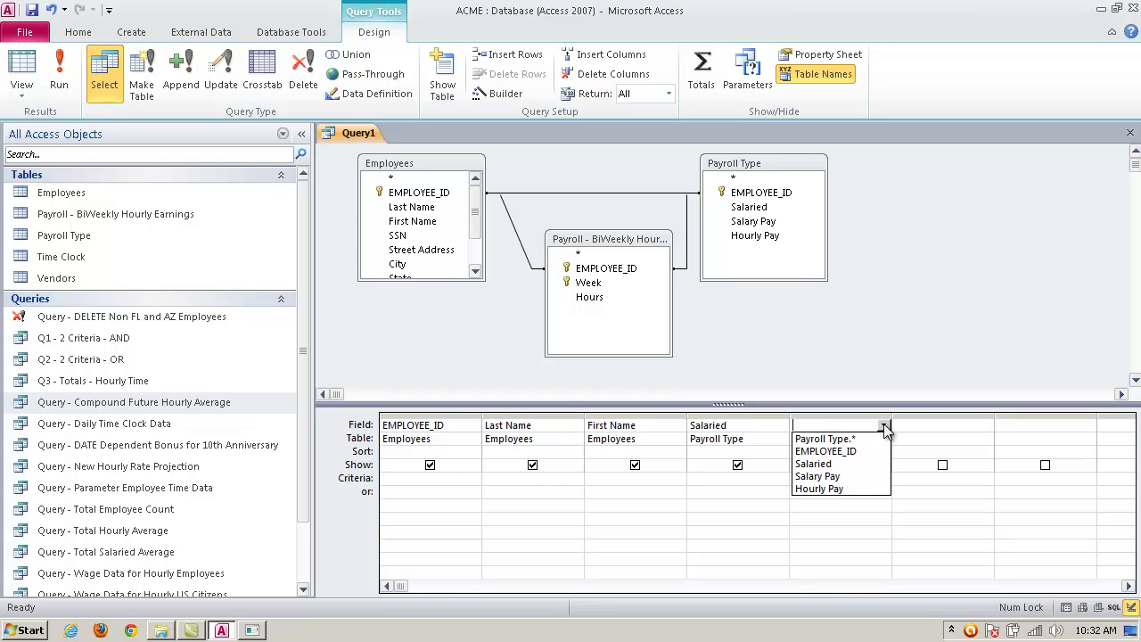
left_click(847, 490)
left_click_drag(790, 413, 767, 414)
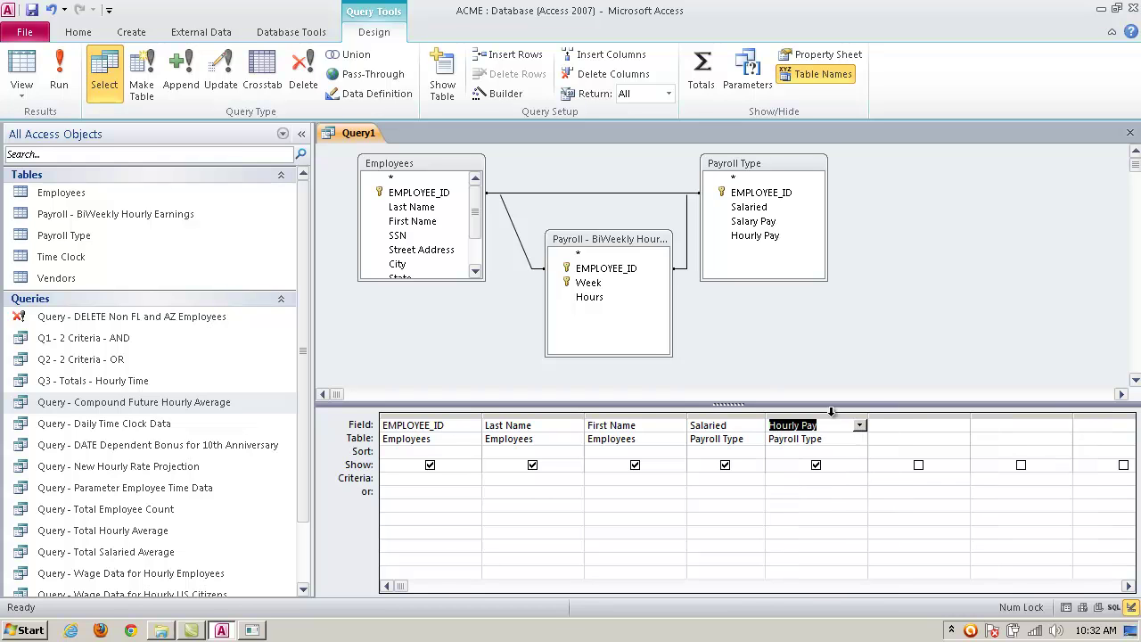
left_click_drag(862, 416, 842, 416)
- Add Week from the Payroll - BiWeekly Hourly Earnings table as the sixth query field and narrow its column
left_click(876, 425)
left_click(932, 437)
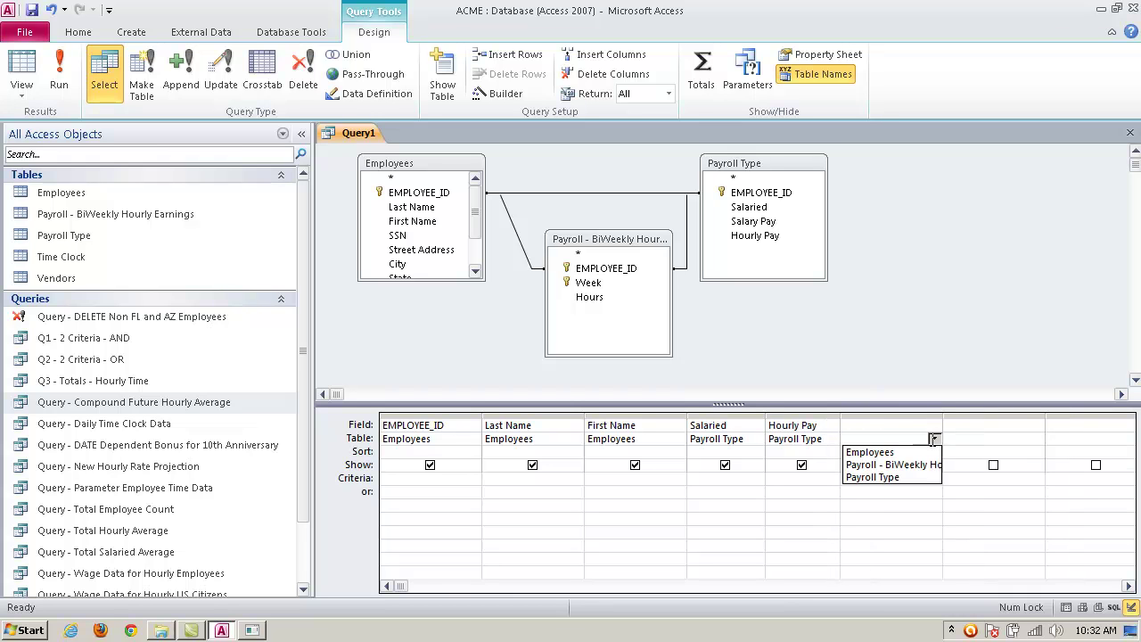
left_click(930, 462)
left_click(934, 425)
left_click(905, 463)
left_click_drag(942, 415, 903, 416)
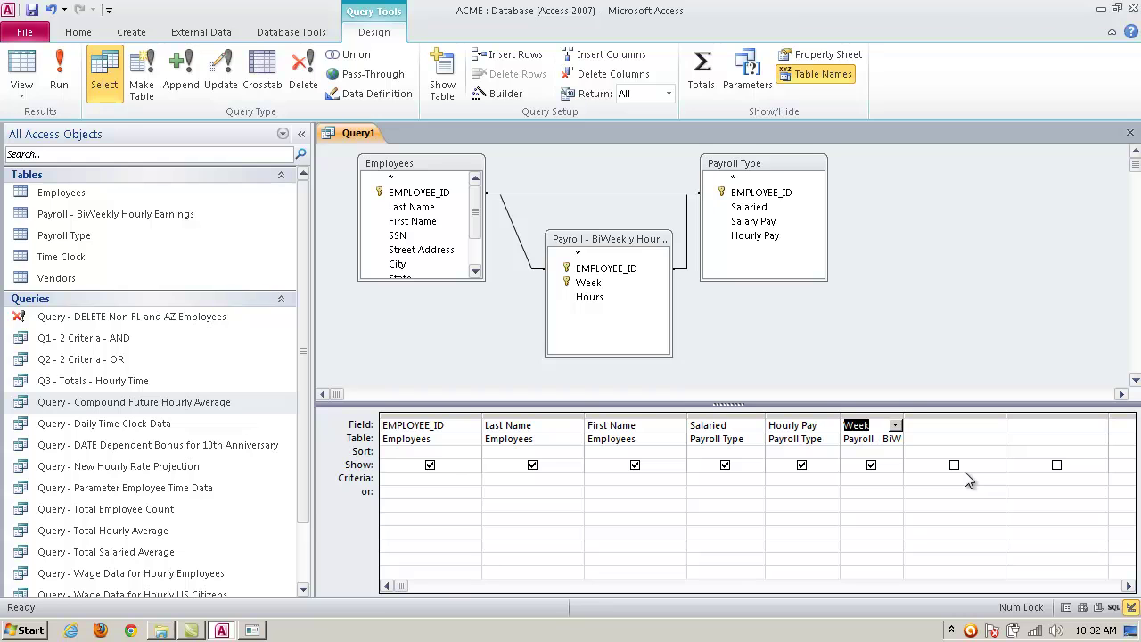
- Widen the empty seventh query column and narrow the EMPLOYEE_ID, Last Name and First Name columns
left_click_drag(1005, 415, 1044, 414)
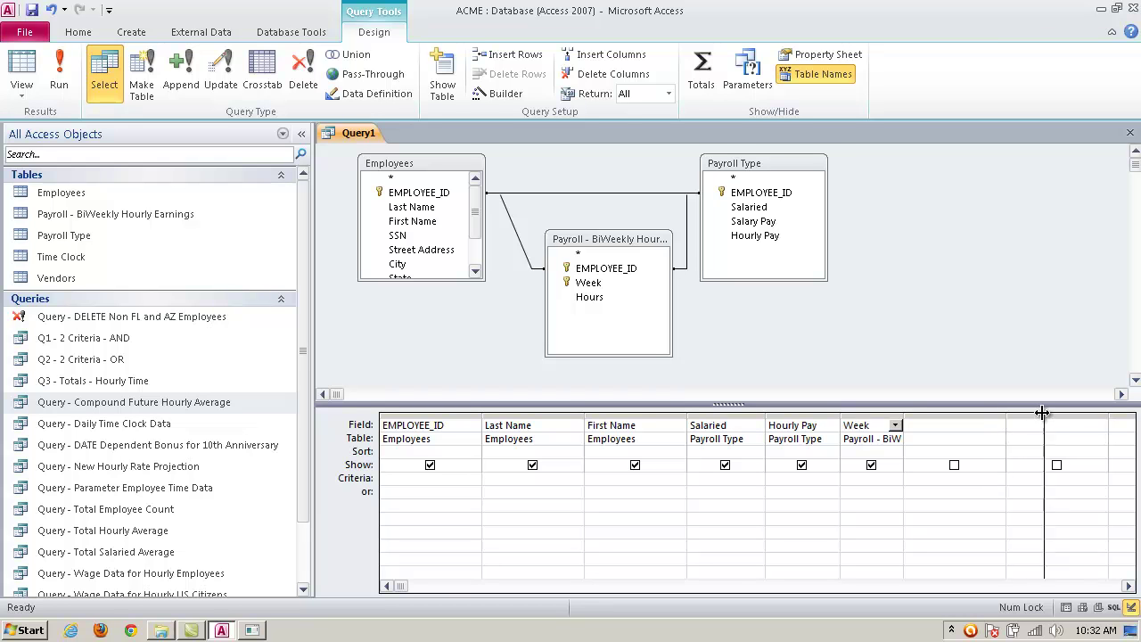
left_click_drag(483, 419, 455, 419)
left_click_drag(556, 417, 513, 417)
left_click_drag(617, 417, 578, 416)
- Enter the calculated field Total Pay: [Hourly Pay] * [Hours] in the seventh column and widen the column to fit
left_click(813, 428)
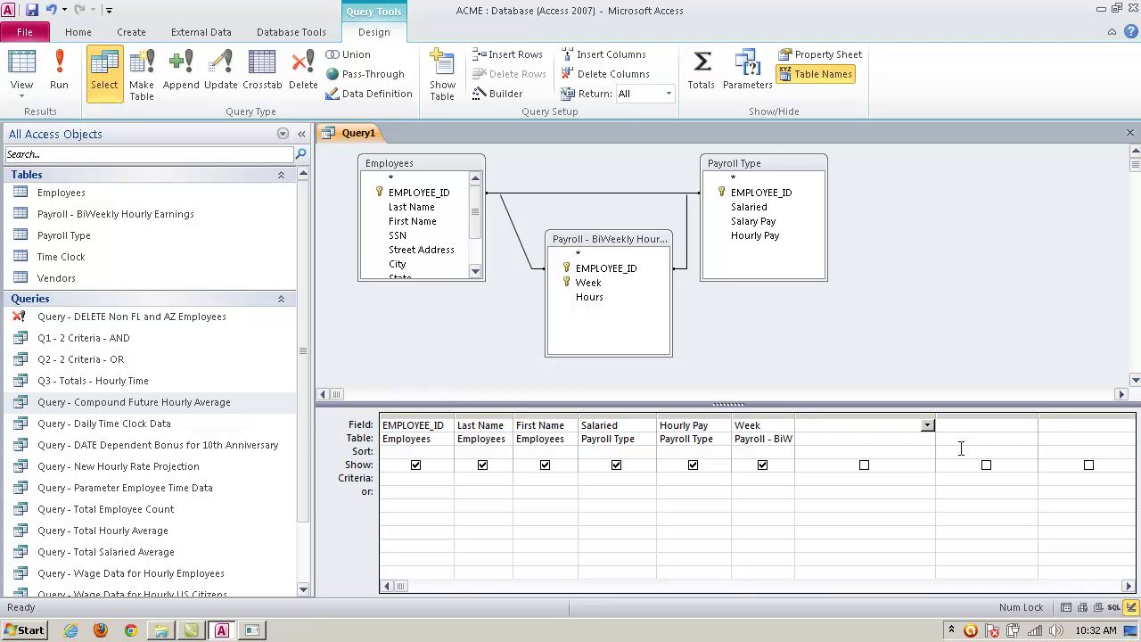
type("Total ")
type("Pay:")
type(" [")
type("Hourly Pay")
type("] *")
type(" [Hours")
type("]")
left_click_drag(934, 415, 999, 415)
- Compare the Total Pay expression with its source fields, Hourly Pay in Payroll Type and Hours in Payroll - BiWeekly Hourly Earnings
left_click(763, 239)
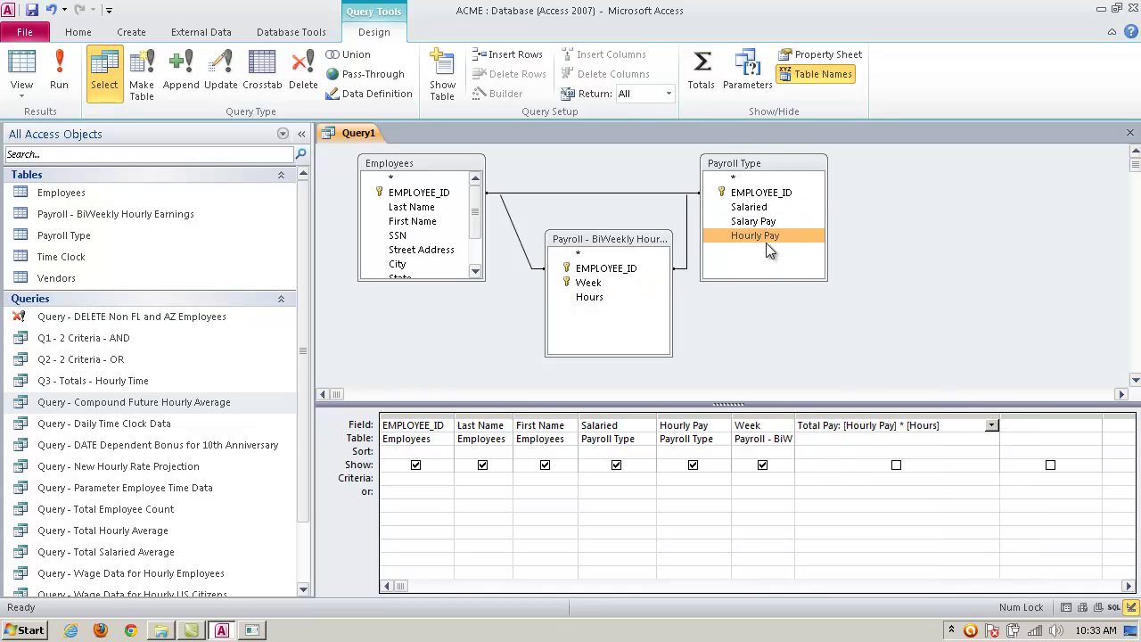
left_click(616, 292)
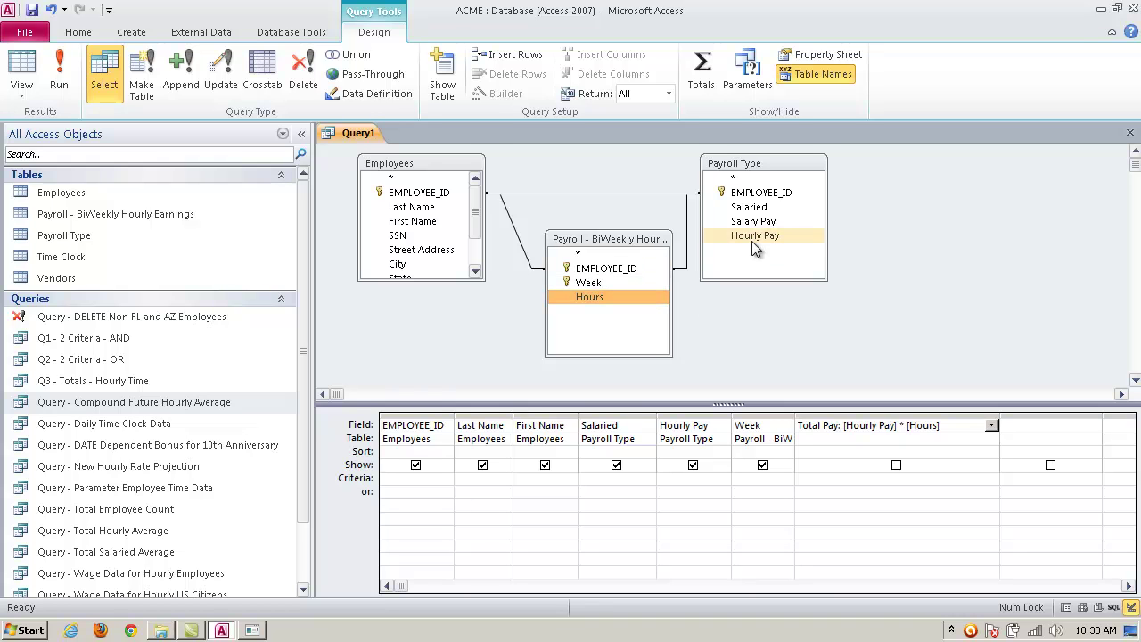
left_click(940, 426)
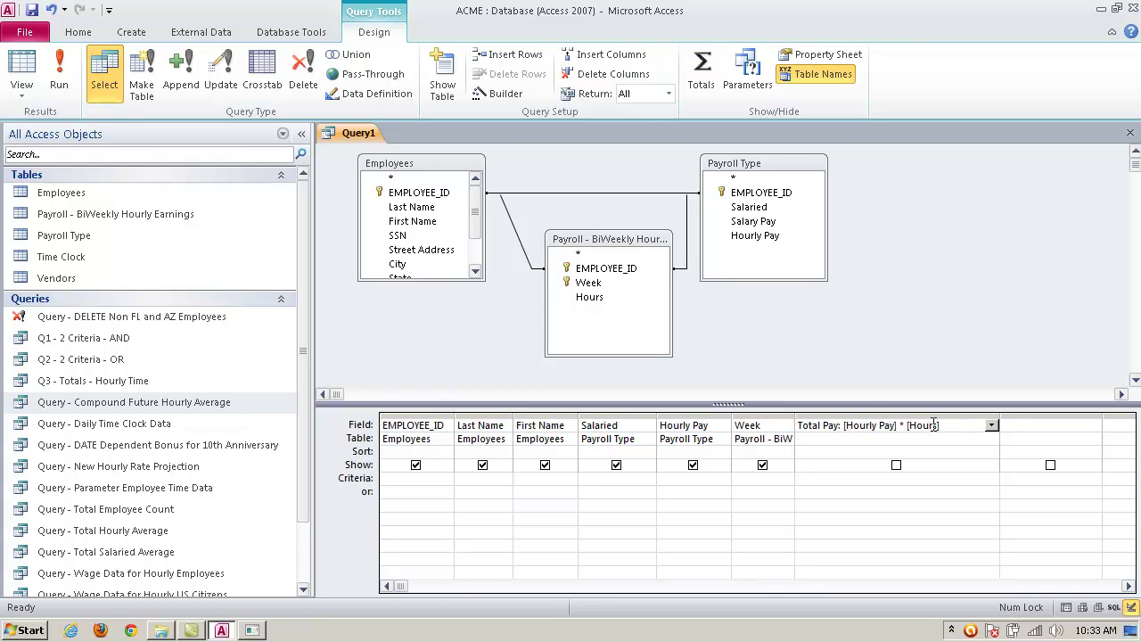
left_click(758, 235)
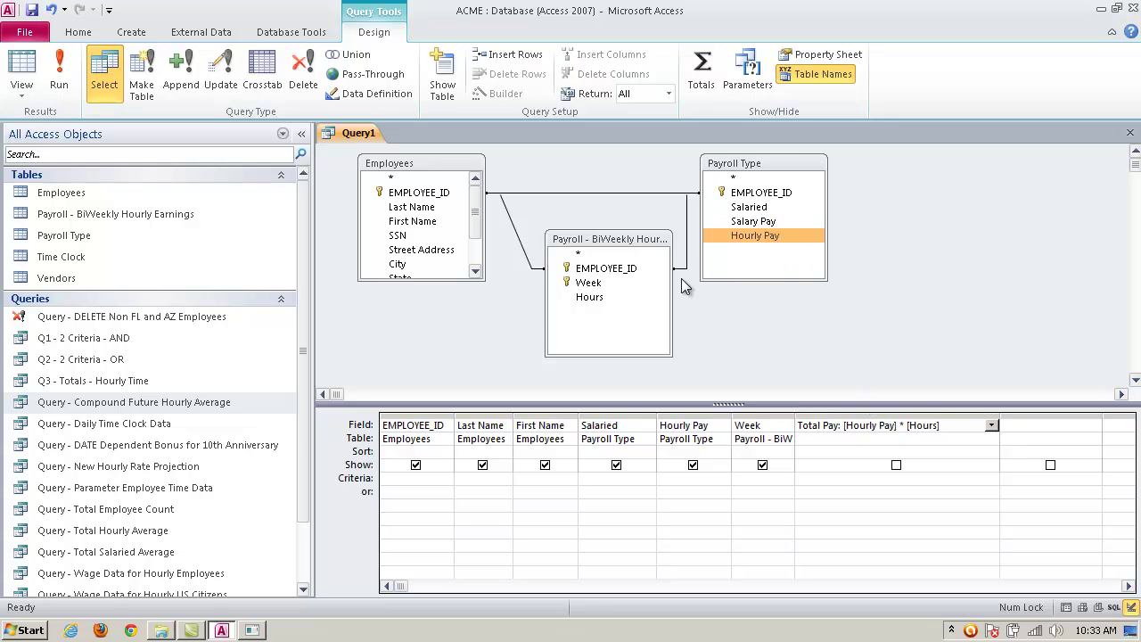
left_click(605, 296)
left_click(763, 235)
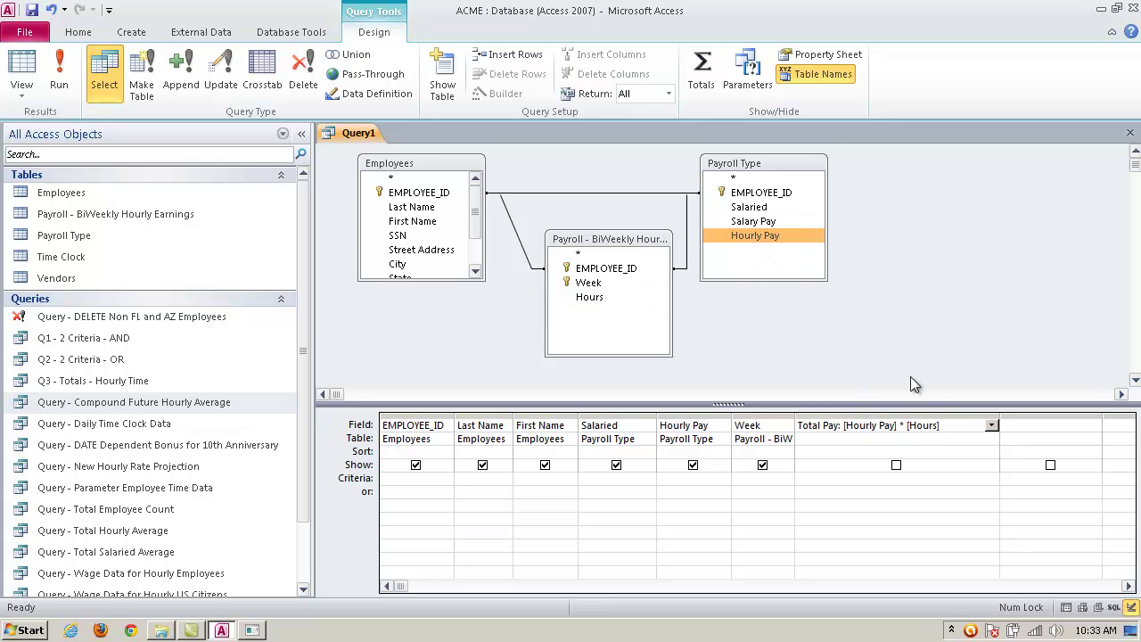
left_click(949, 425)
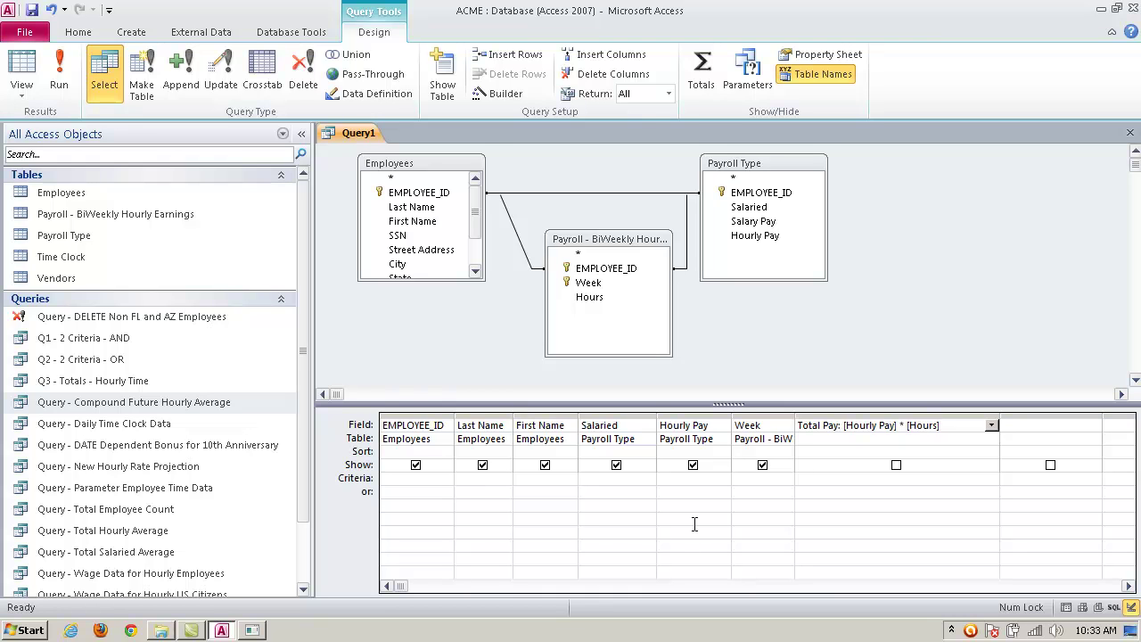
- Set the criteria to =2 for Week and =No for Salaried, and shift the Payroll - BiWeekly Hourly Earnings table slightly
left_click(753, 479)
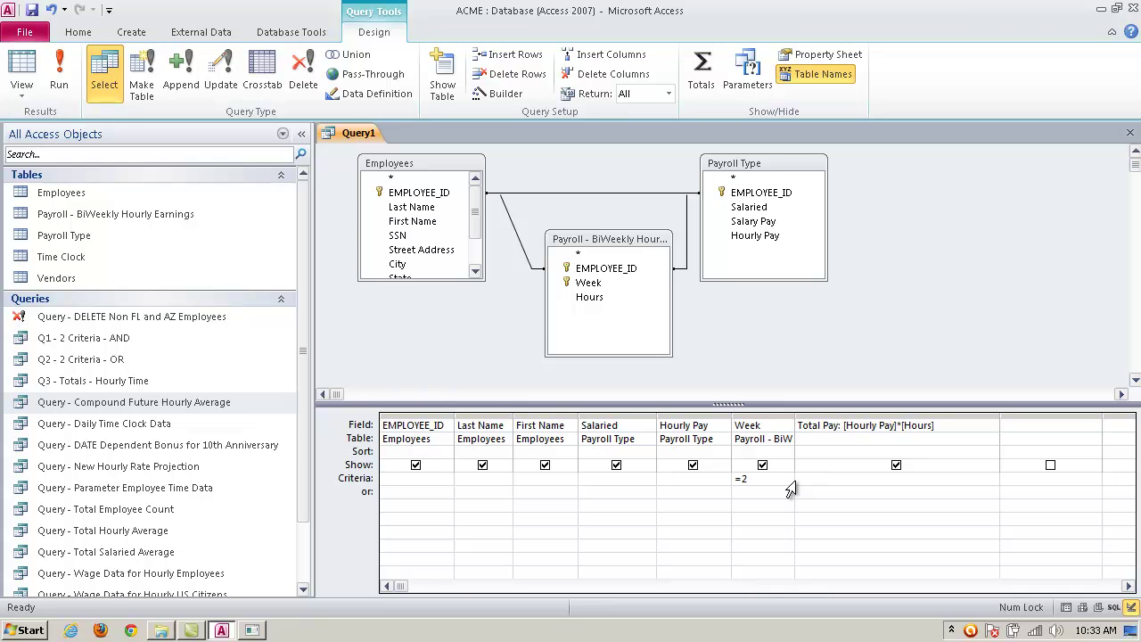
key("Tab")
left_click(611, 482)
type("=No")
left_click(677, 479)
left_click_drag(640, 250, 629, 248)
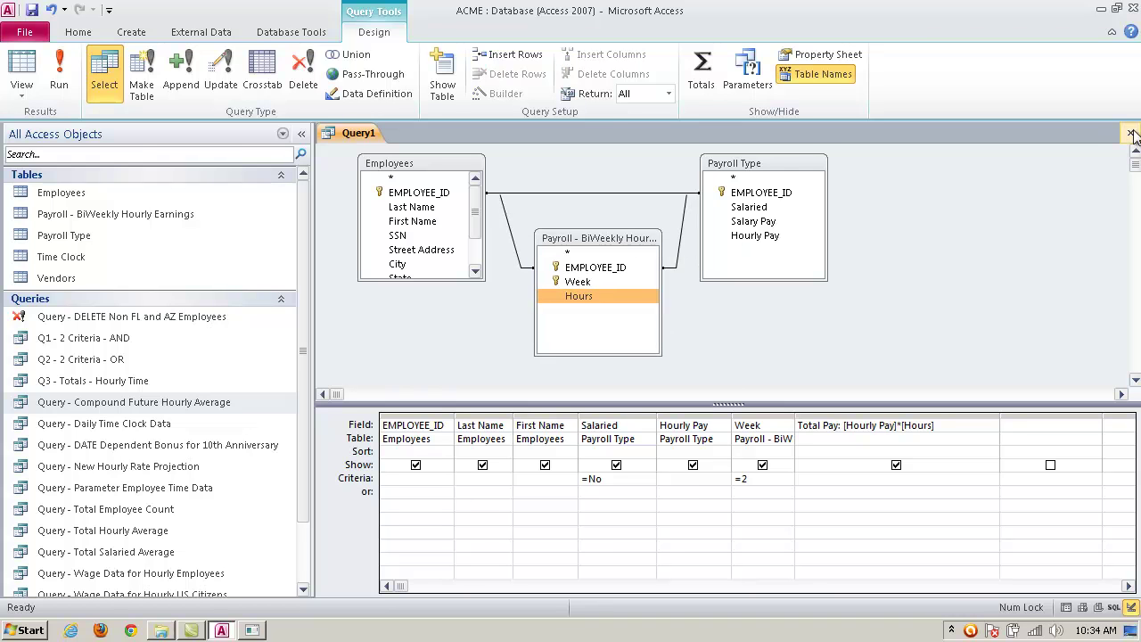
- Close the query design and save it as Q4 - Calculated Field 3 Table Join - Total Pay Week 2
left_click(1130, 133)
left_click(500, 361)
left_click(538, 222)
double_click(465, 224)
type("Q4 -")
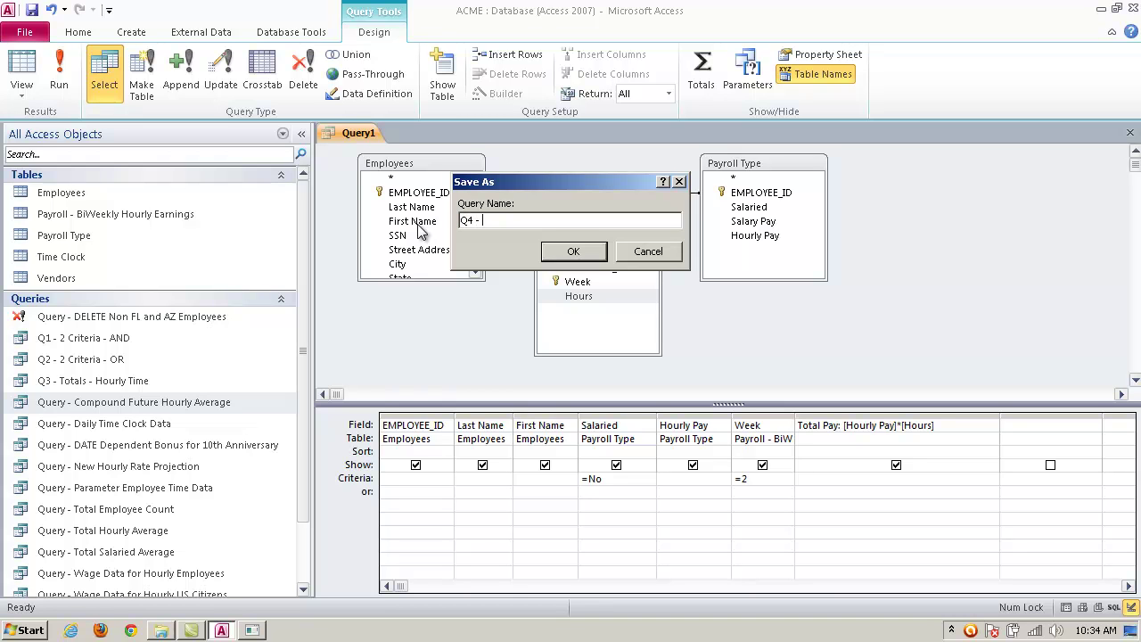
type(" Calculated Field 3 Table Join - Total Pay Week 2")
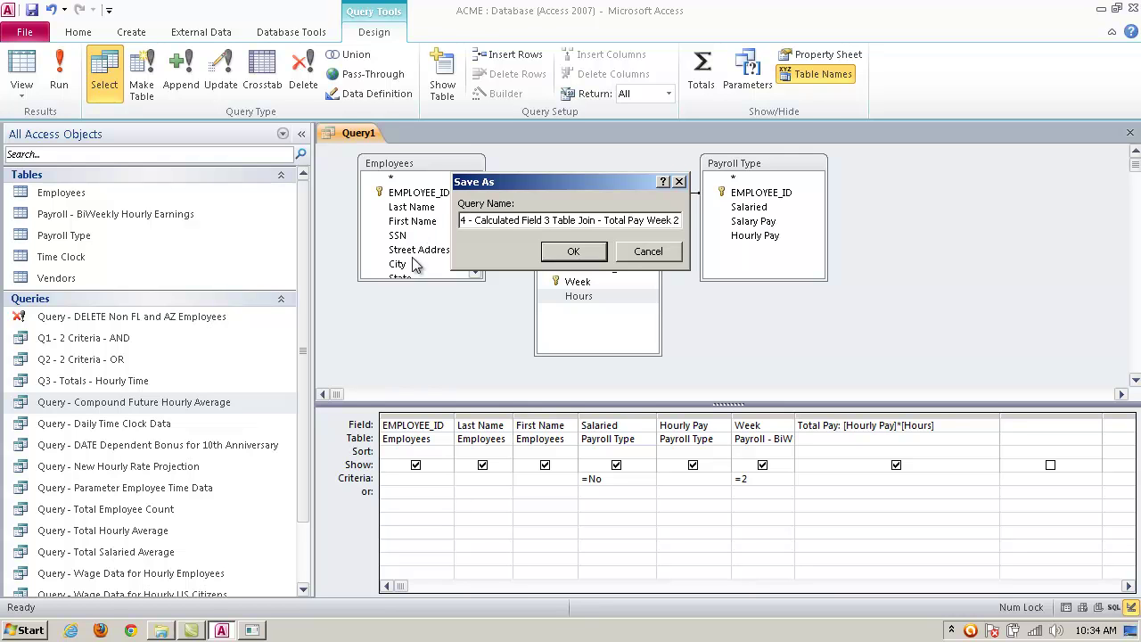
left_click(559, 255)
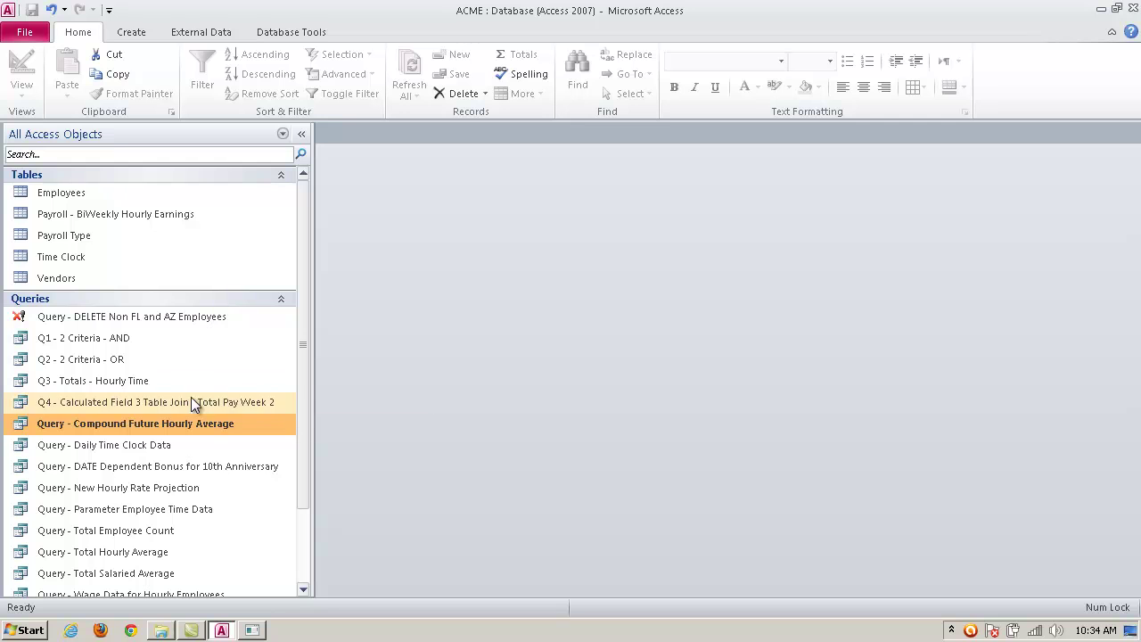
- Run the Q4 - Calculated Field 3 Table Join - Total Pay Week 2 query to check the calculated pay
left_click(187, 402)
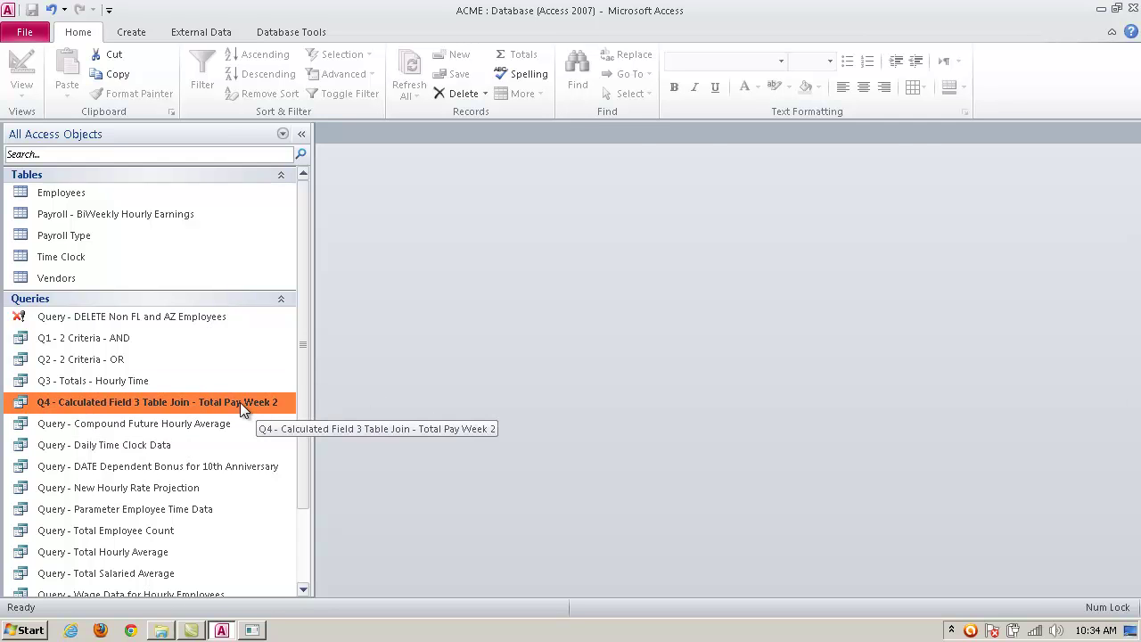
double_click(240, 402)
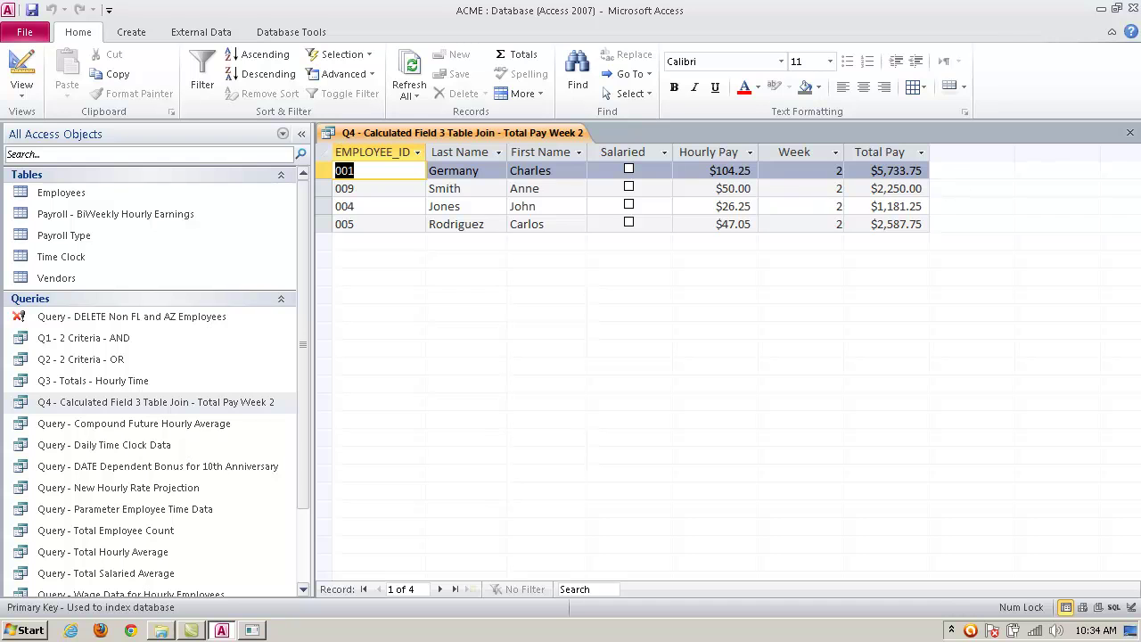
- Close the Q4 - Calculated Field 3 Table Join - Total Pay Week 2 results, rerun the query to review its columns, and close it again
left_click(1129, 132)
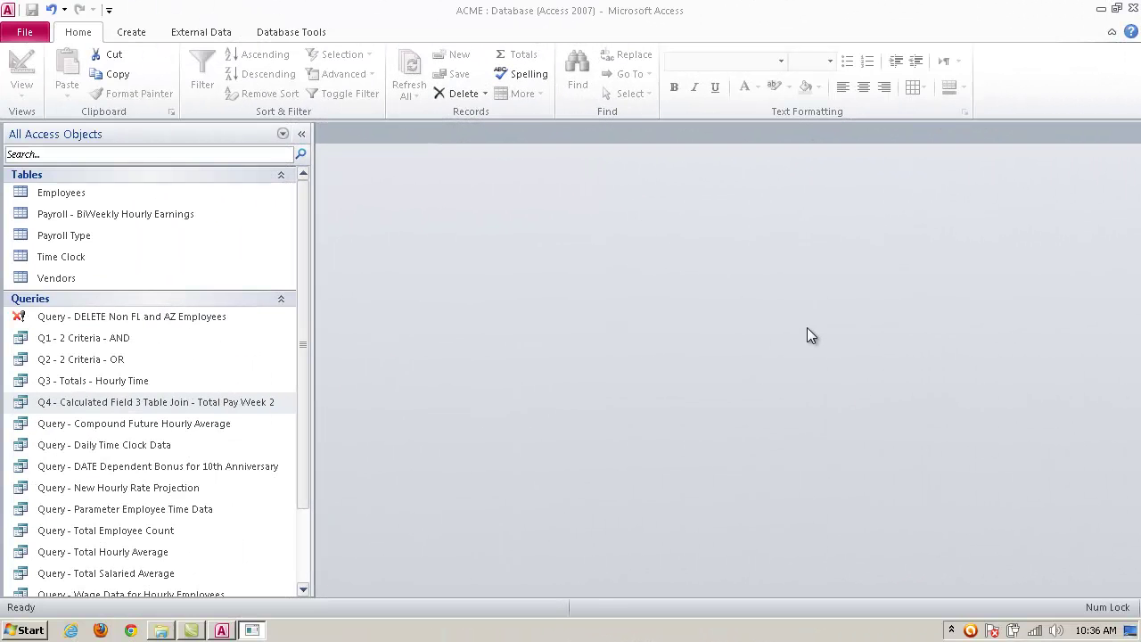
left_click(130, 382)
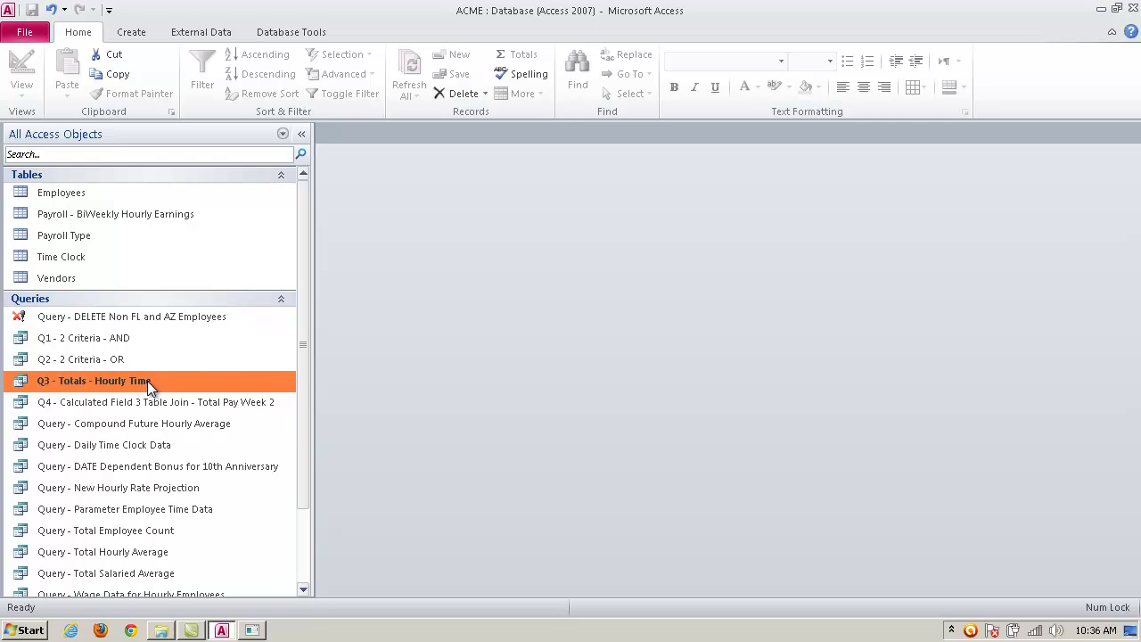
left_click(201, 400)
double_click(179, 399)
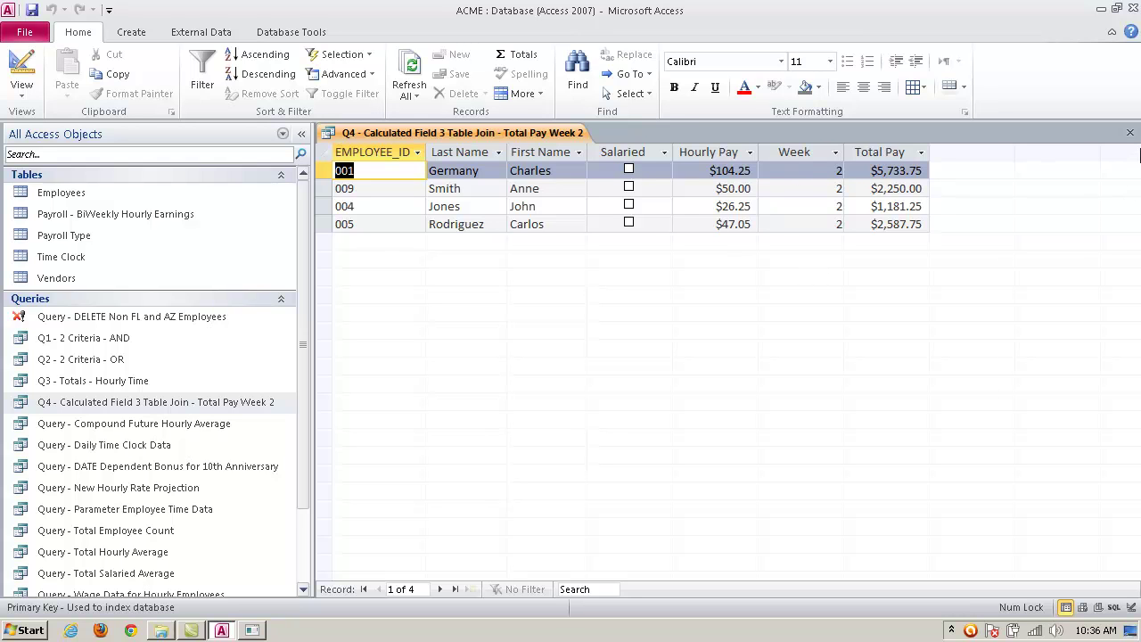
left_click(1130, 133)
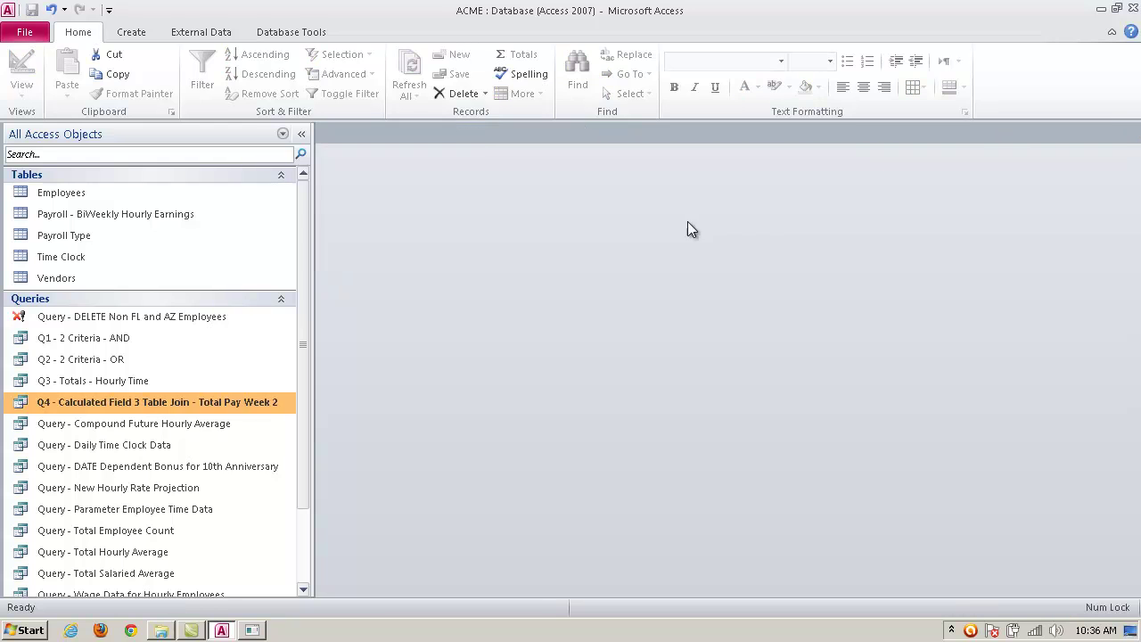
- In the design of the Q4 query, move the Total Pay expression one column over, leaving an empty column after Week
right_click(277, 398)
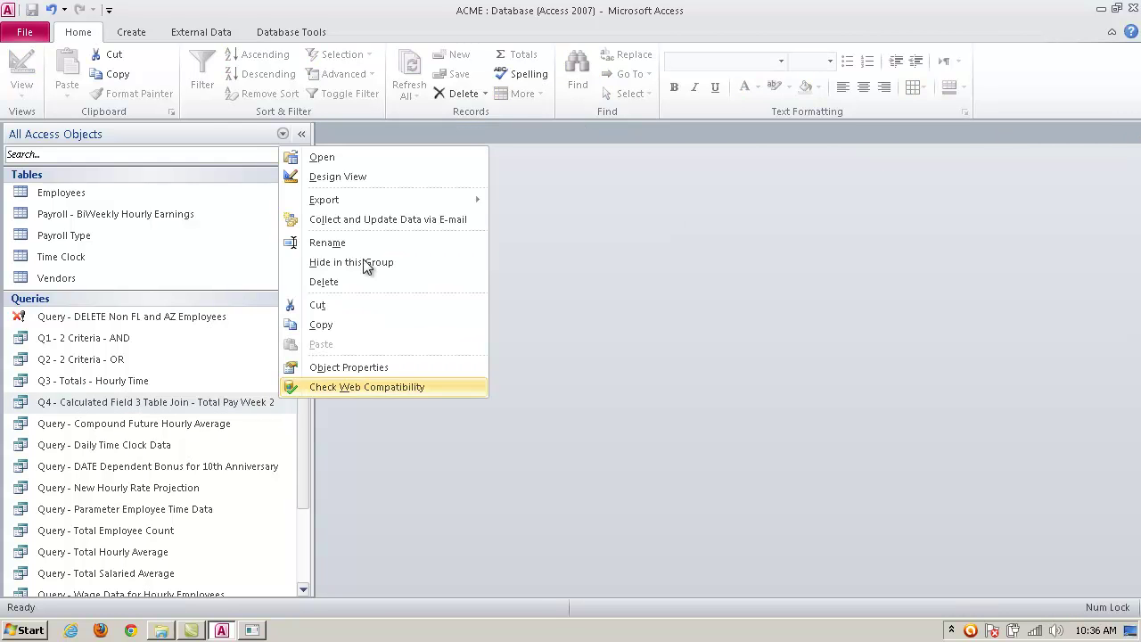
left_click(372, 174)
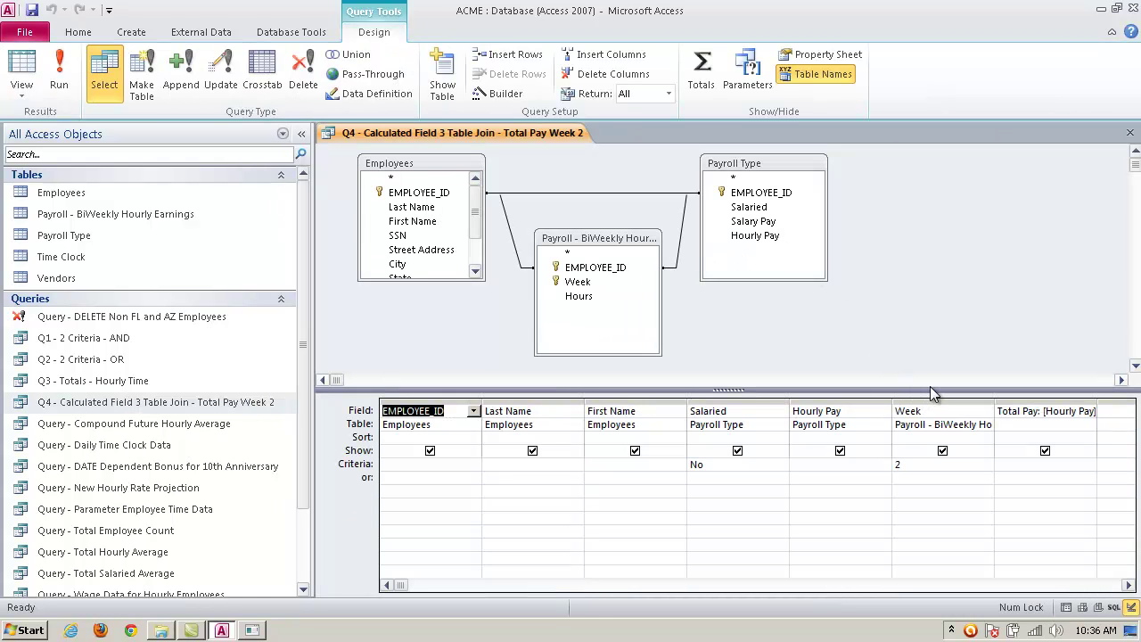
left_click_drag(999, 411, 1119, 411)
key("ctrl+c")
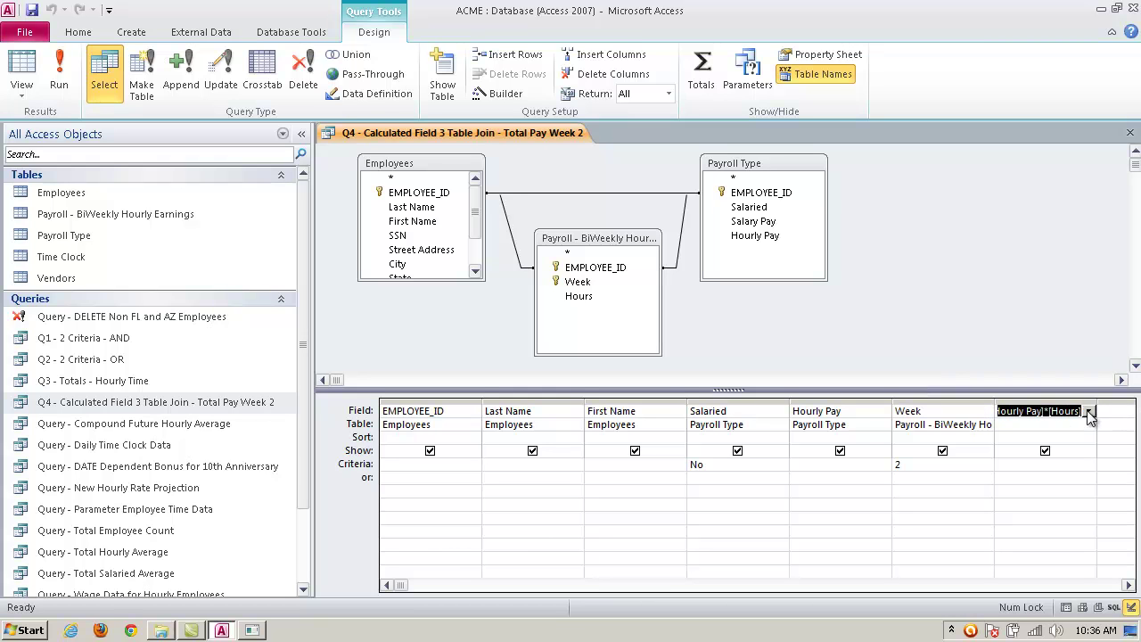
key("Delete")
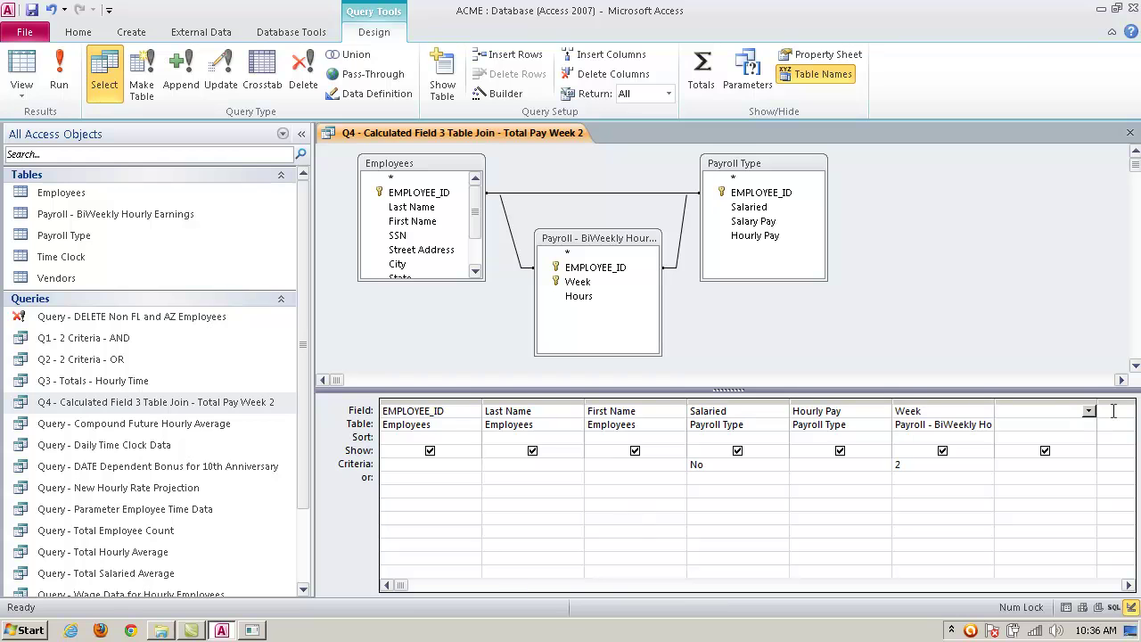
left_click(1114, 411)
key("ctrl+v")
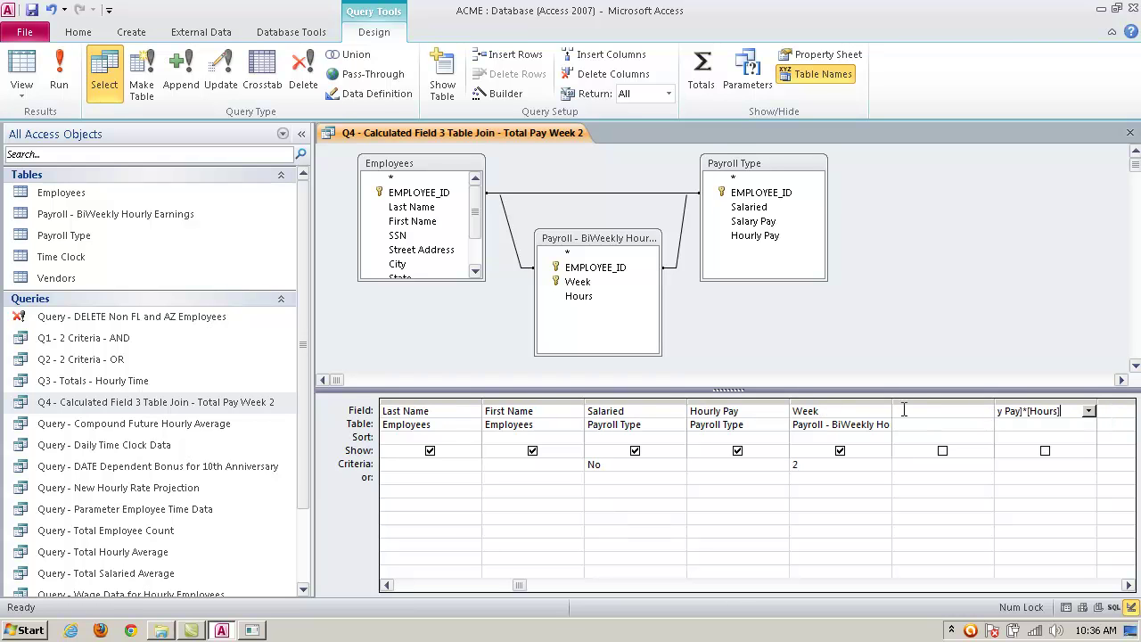
- Add the Hours field from Payroll - BiWeekly Hourly Earnings in the empty column before Total Pay, and narrow that column slightly
left_click(908, 411)
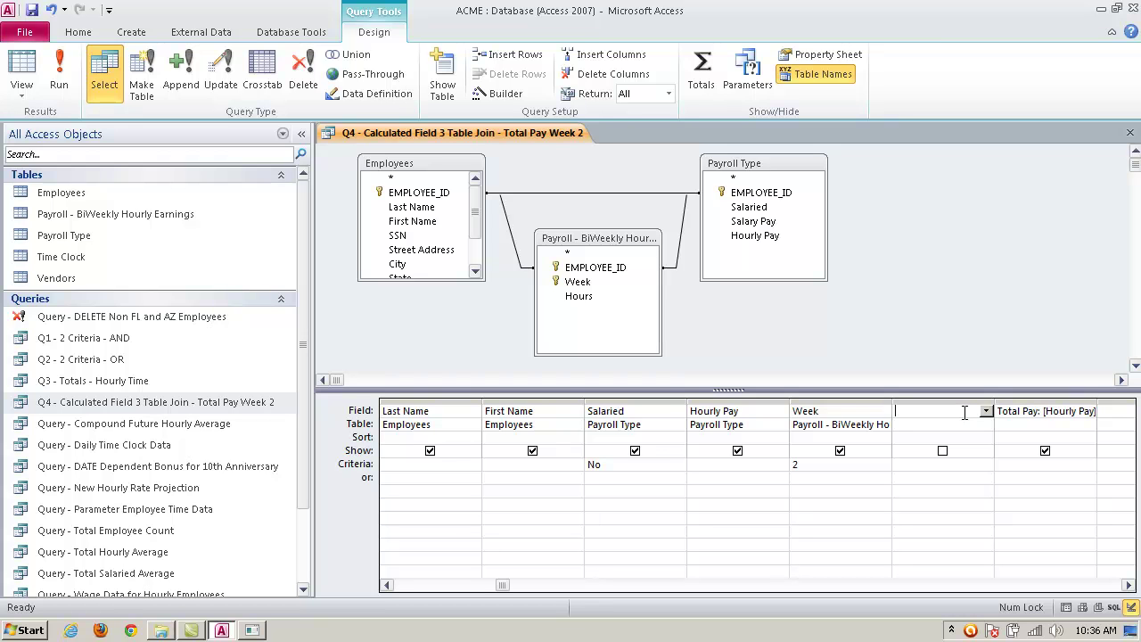
left_click(945, 425)
left_click(986, 424)
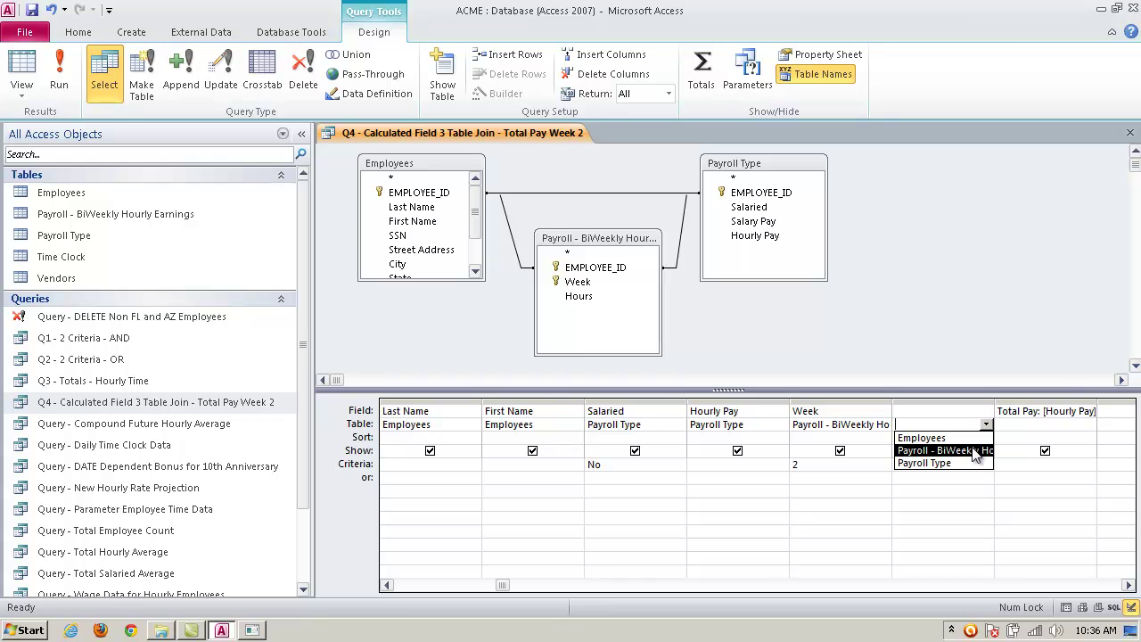
left_click(976, 451)
left_click(986, 411)
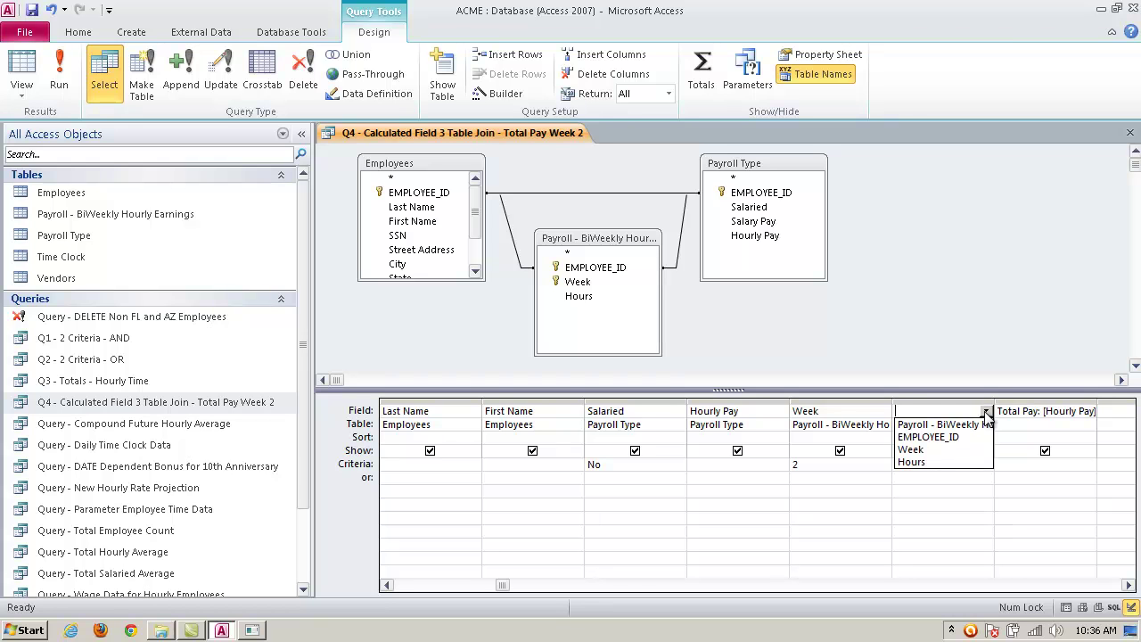
left_click(953, 470)
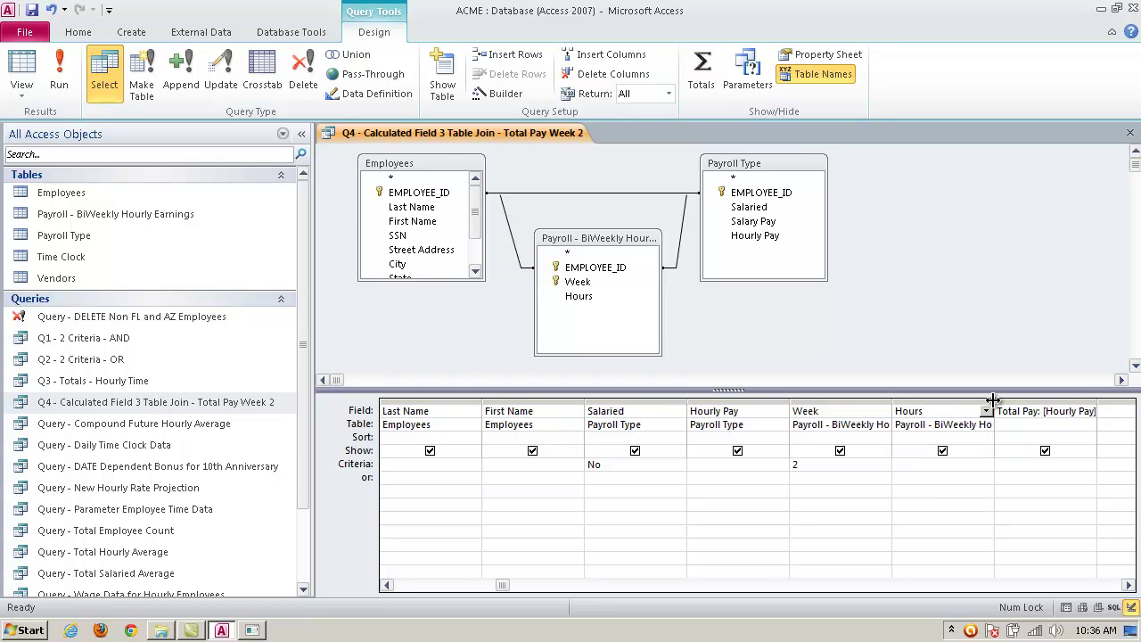
left_click_drag(993, 399, 960, 399)
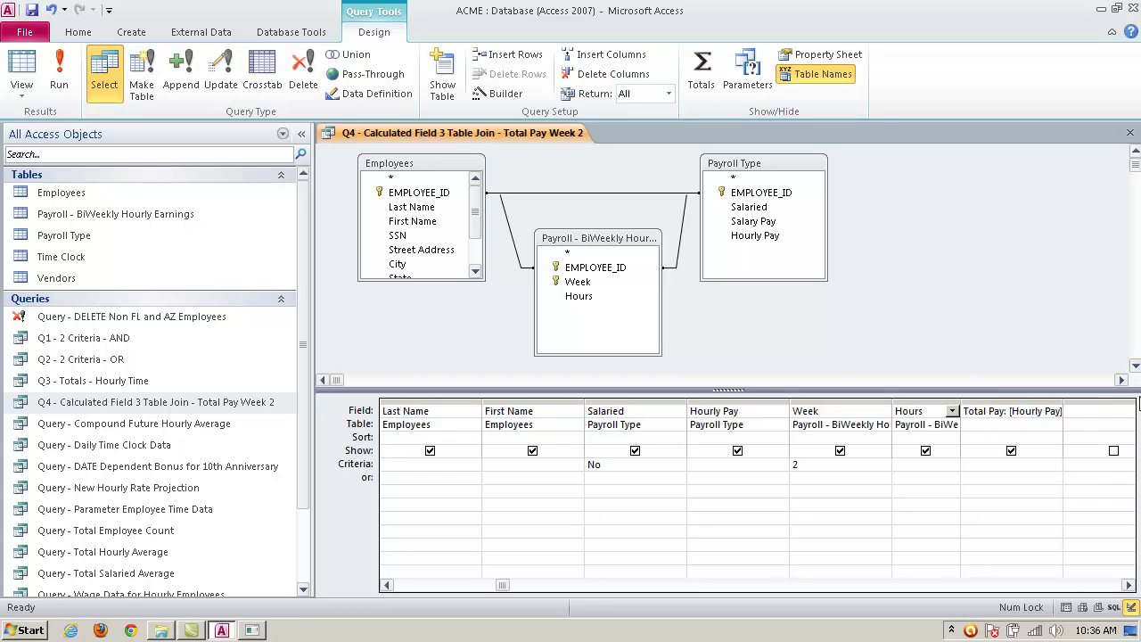
- Close the Q4 query design with its changes saved, run the query to check the Hours column, and close the results
left_click(1131, 133)
left_click(516, 368)
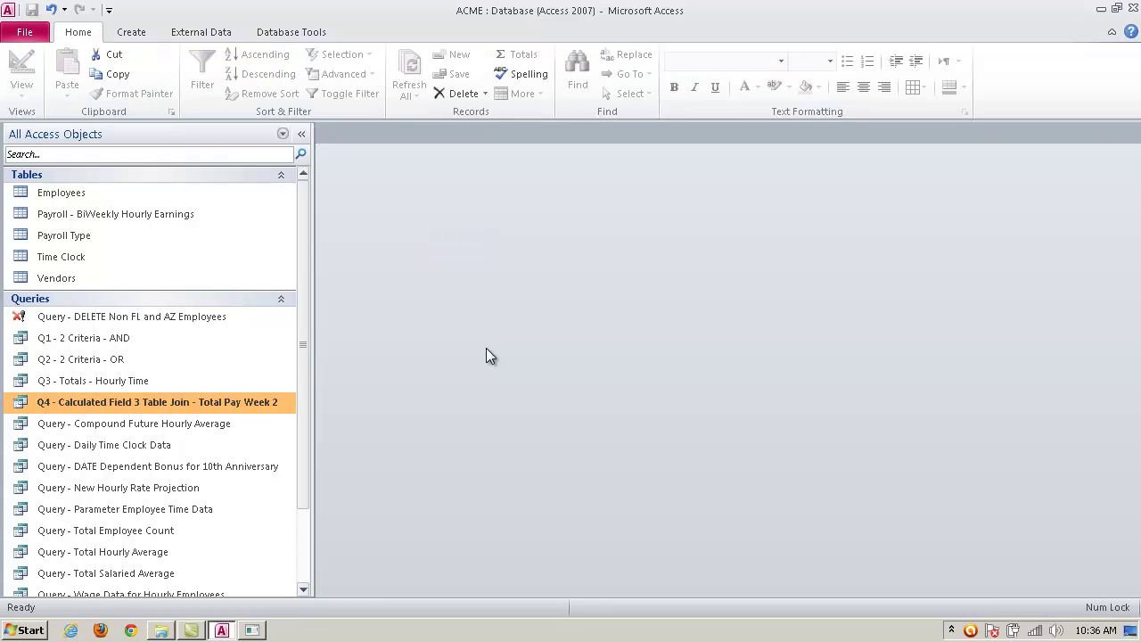
double_click(194, 404)
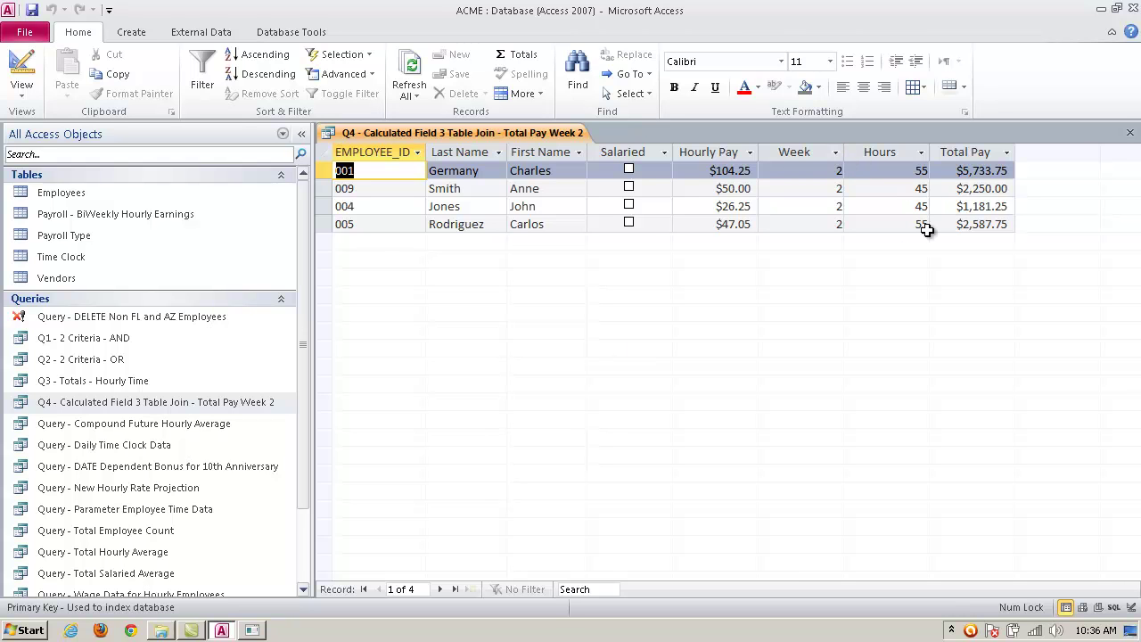
left_click(1130, 134)
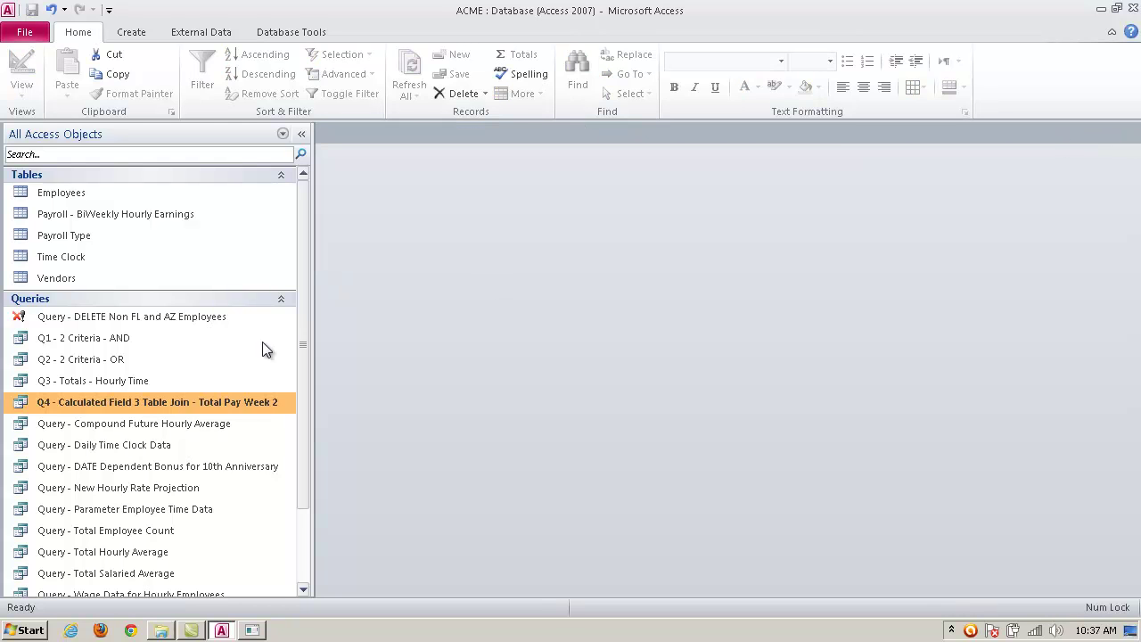
- Copy the Q4 - Calculated Field 3 Table Join - Total Pay Week 2 query and paste it, changing the new name's prefix to Q5
right_click(101, 402)
left_click(179, 326)
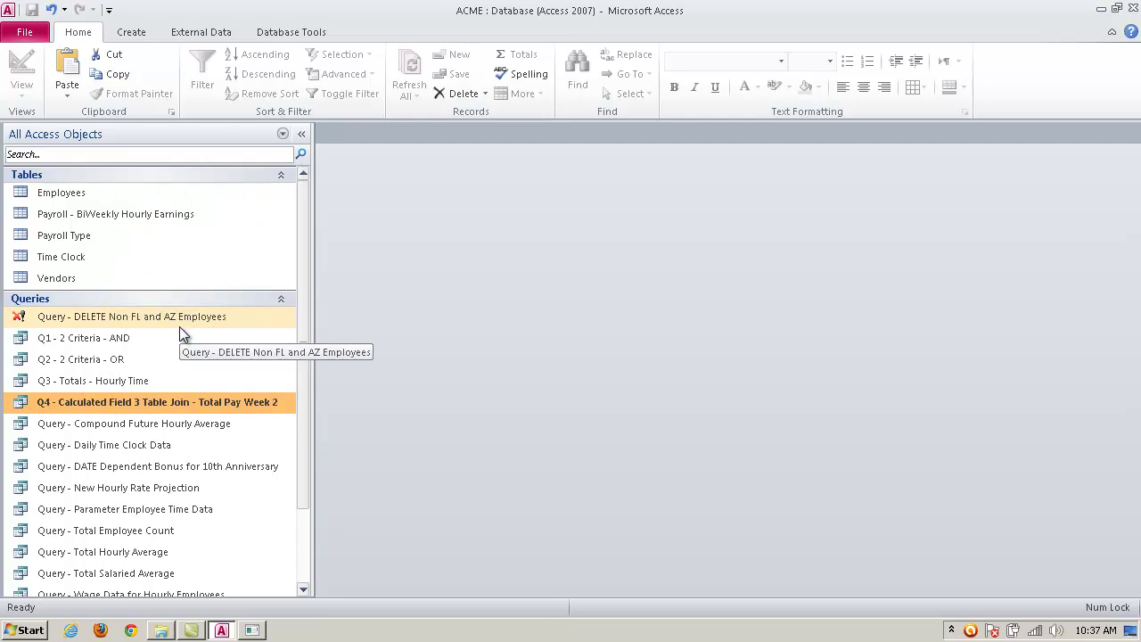
right_click(246, 378)
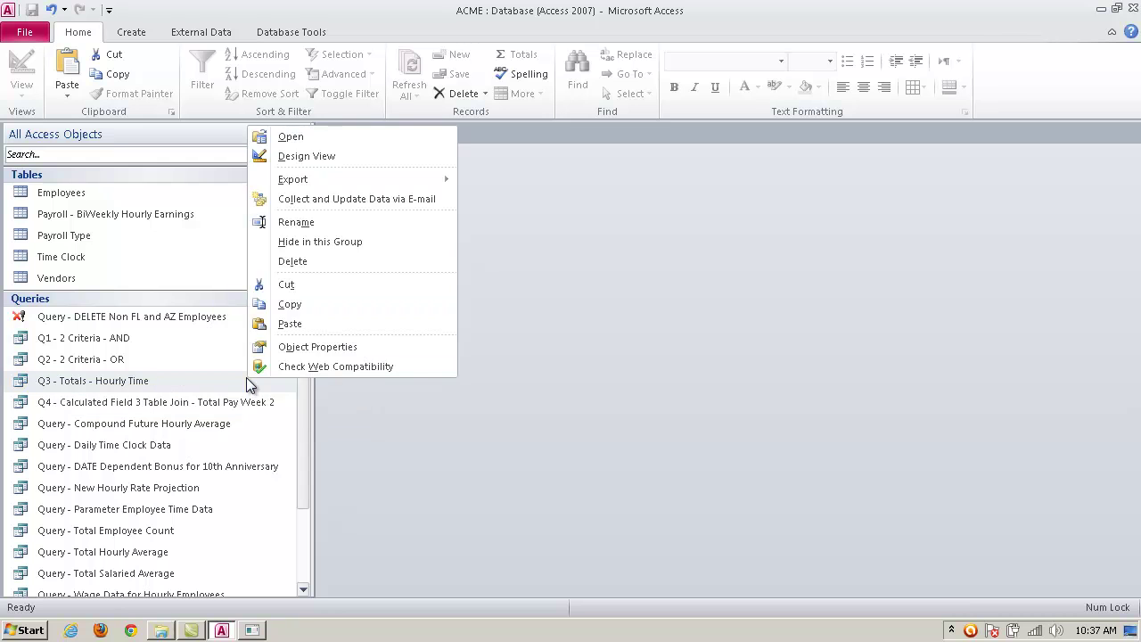
left_click(304, 323)
left_click_drag(505, 221, 431, 222)
left_click_drag(510, 221, 375, 232)
key("BackSpace")
type("Q5")
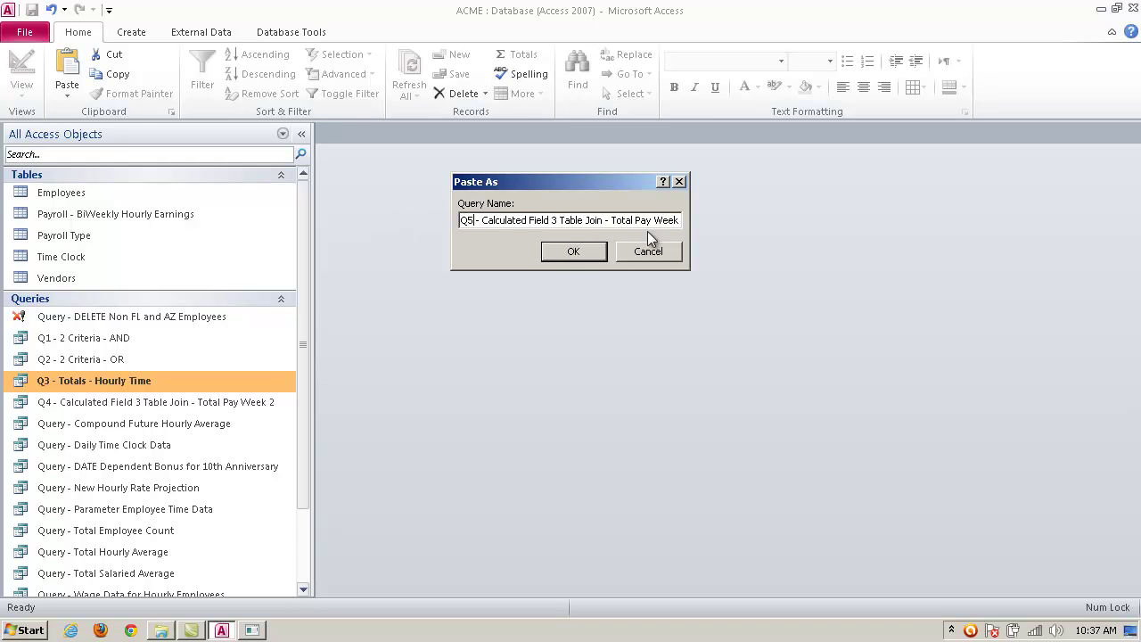
- Replace Total with Overtime in the pasted query's name, making it Q5 - Calculated Field 3 Table Join - Overtime Pay Week 2, and confirm the copy
left_click_drag(640, 220, 697, 222)
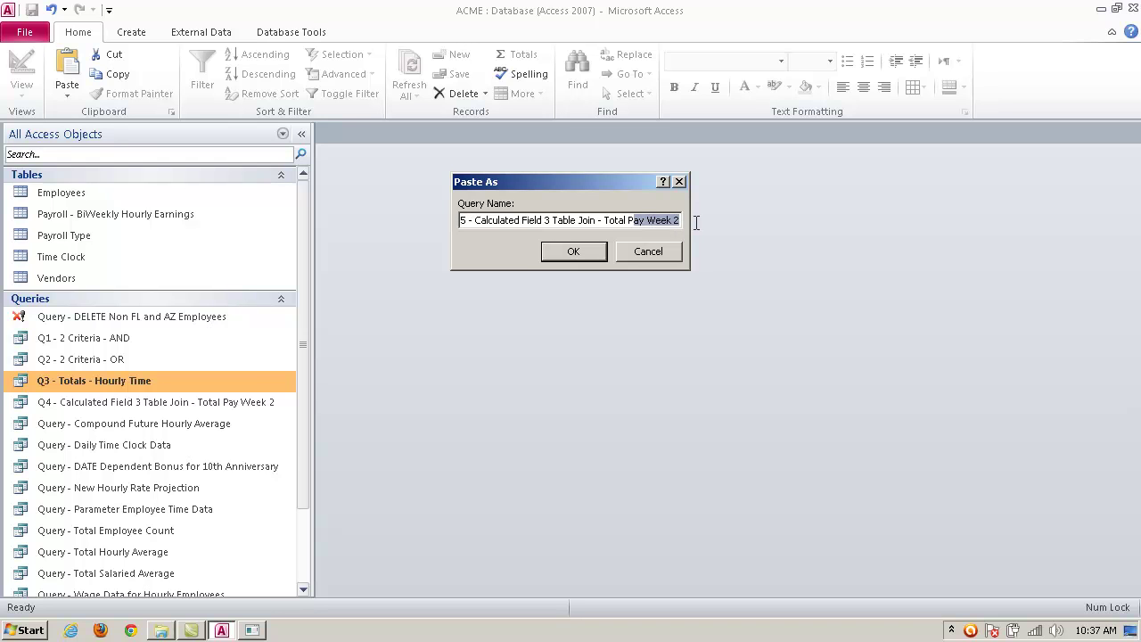
left_click(669, 222)
left_click_drag(625, 221, 677, 221)
left_click(649, 221)
key("BackSpace")
key("BackSpace")
key("BackSpace")
key("BackSpace")
key("BackSpace")
key("BackSpace")
type("Overtime")
left_click_drag(656, 217, 708, 218)
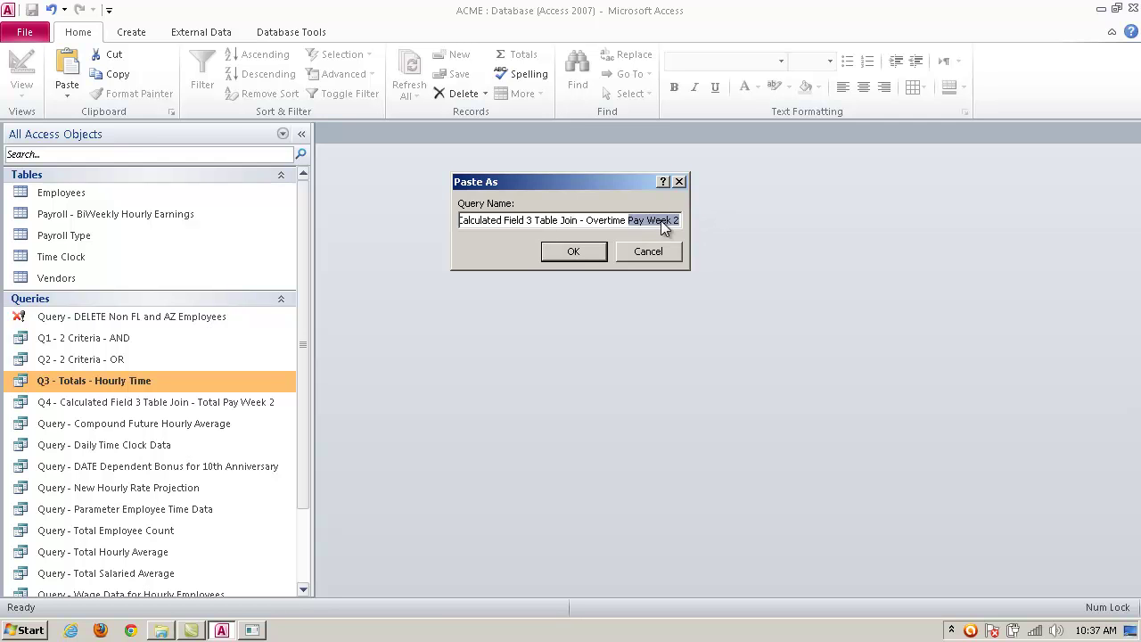
left_click(575, 253)
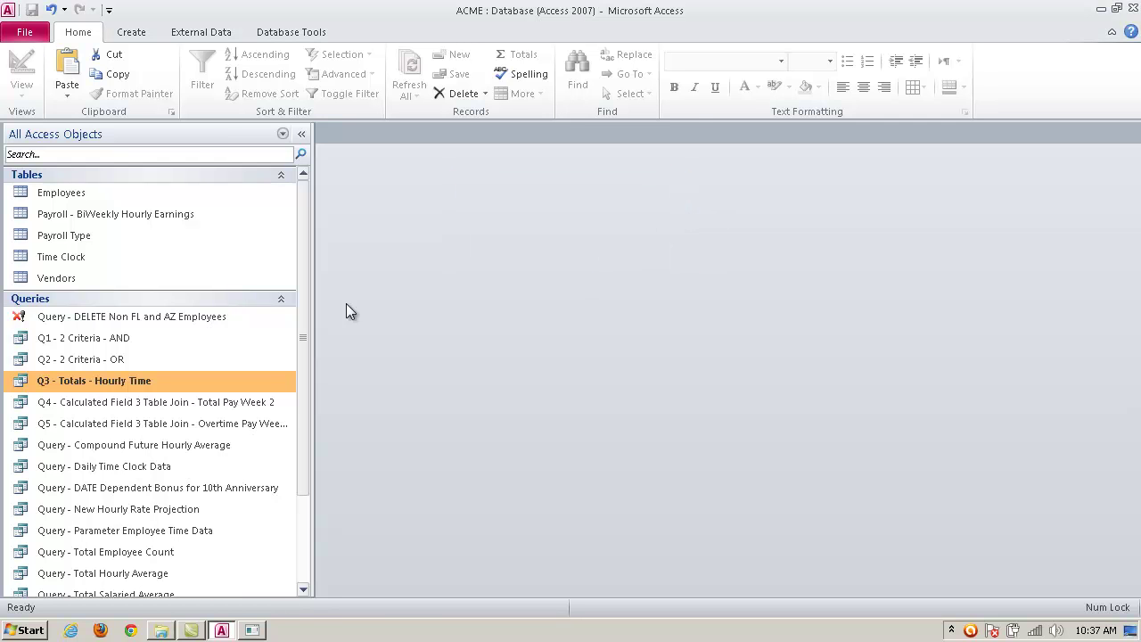
- Run the Q5 - Calculated Field 3 Table Join - Overtime Pay Week 2 query to check the copied fields, and close the results
left_click(242, 425)
double_click(244, 424)
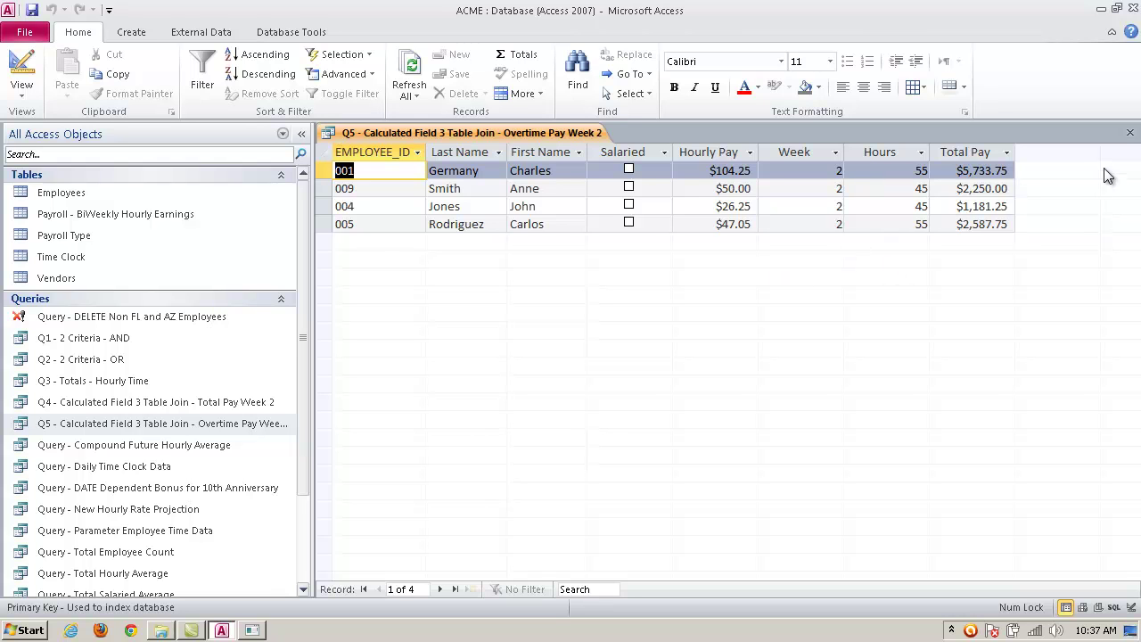
left_click(1129, 132)
- In the design of the Q5 query, narrow the EMPLOYEE_ID through Hours columns and widen the Total Pay column to fit its whole expression
right_click(266, 422)
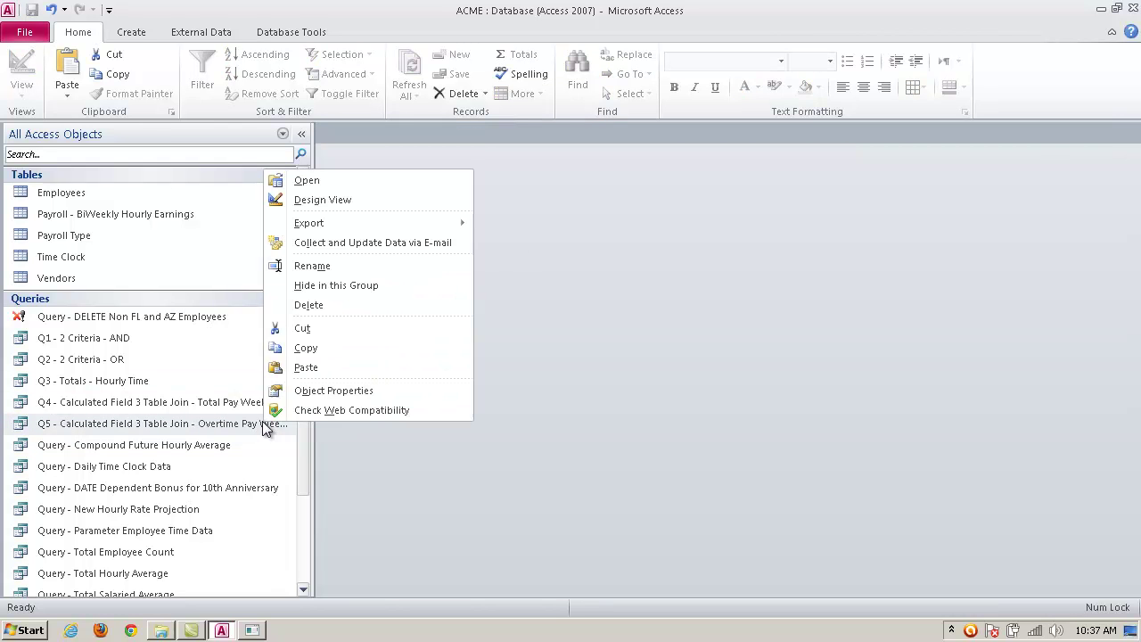
left_click(355, 200)
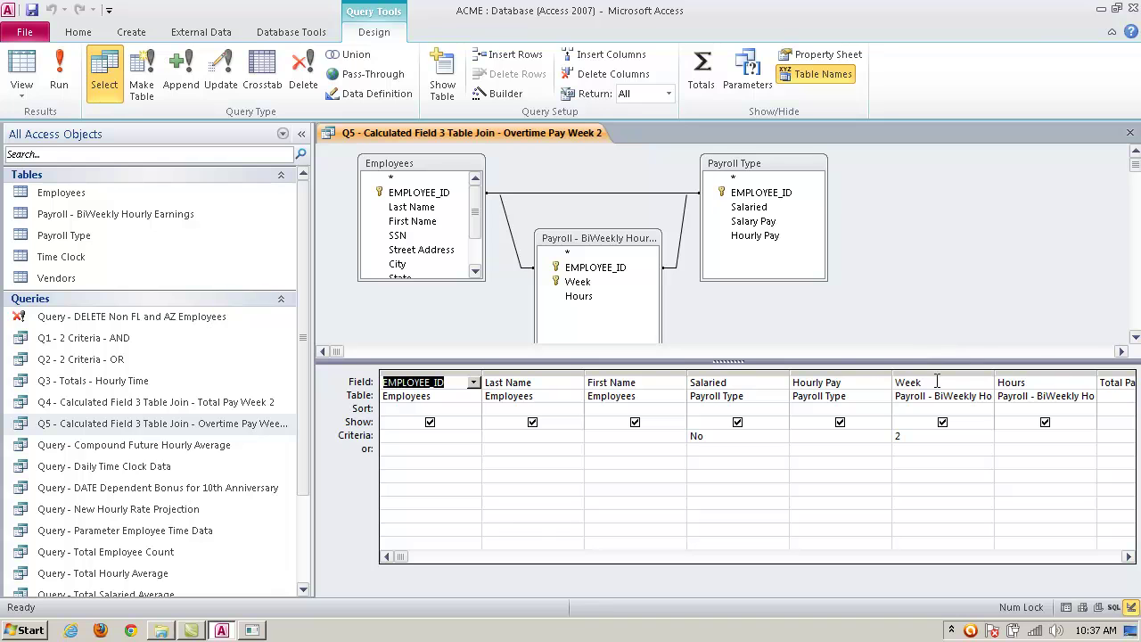
left_click_drag(482, 368, 464, 370)
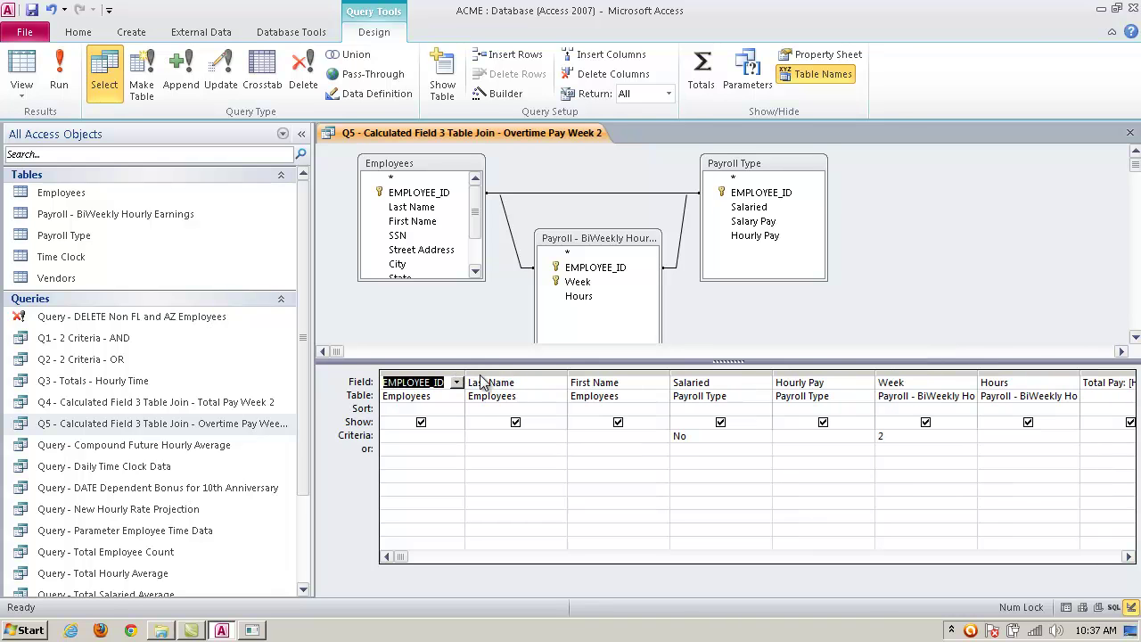
left_click_drag(566, 369, 536, 369)
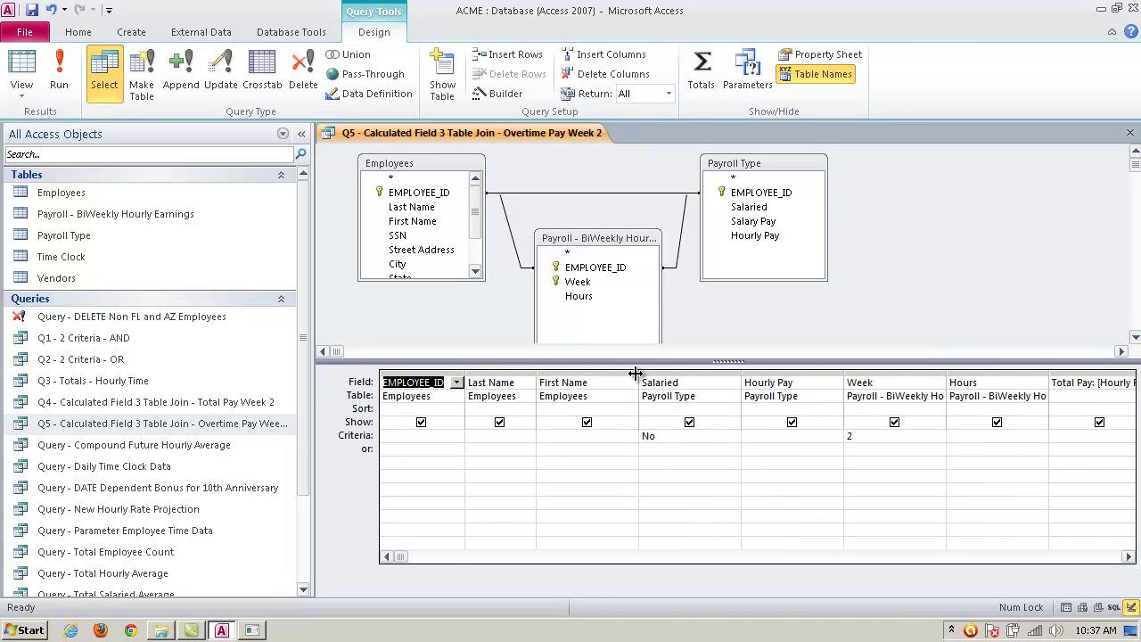
left_click(642, 371)
left_click_drag(639, 369, 603, 369)
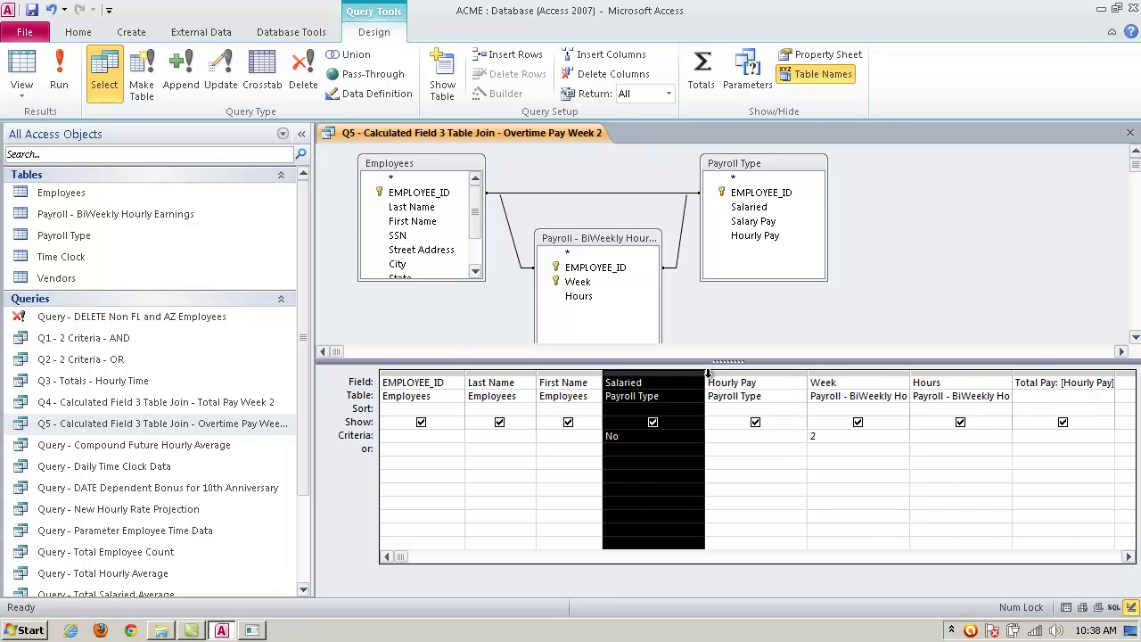
left_click_drag(699, 374, 668, 372)
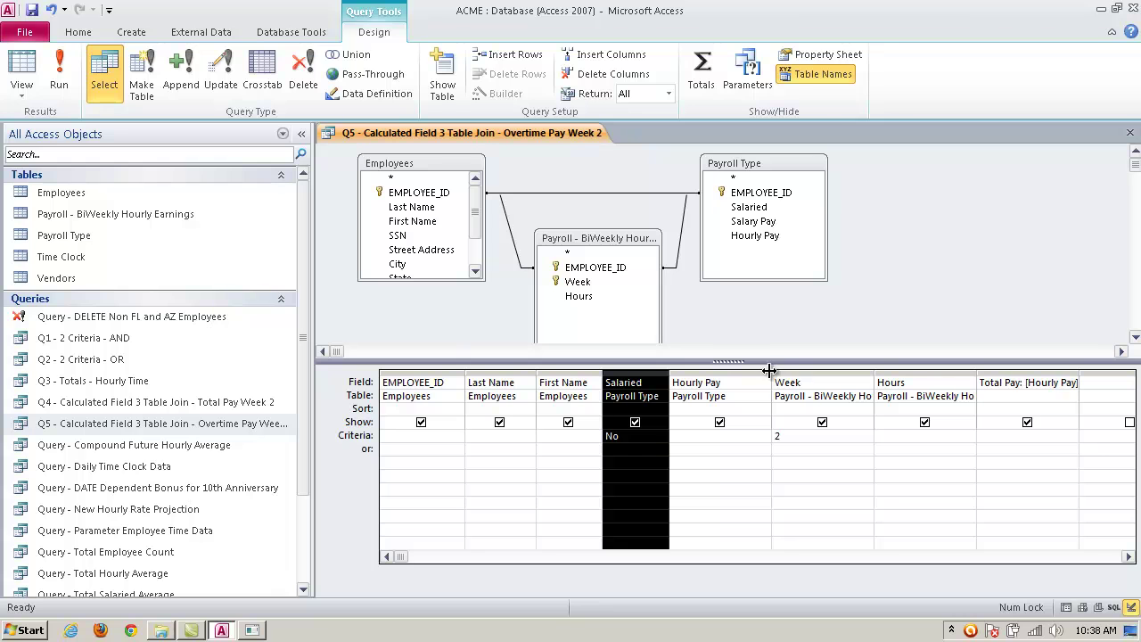
left_click_drag(772, 371, 737, 373)
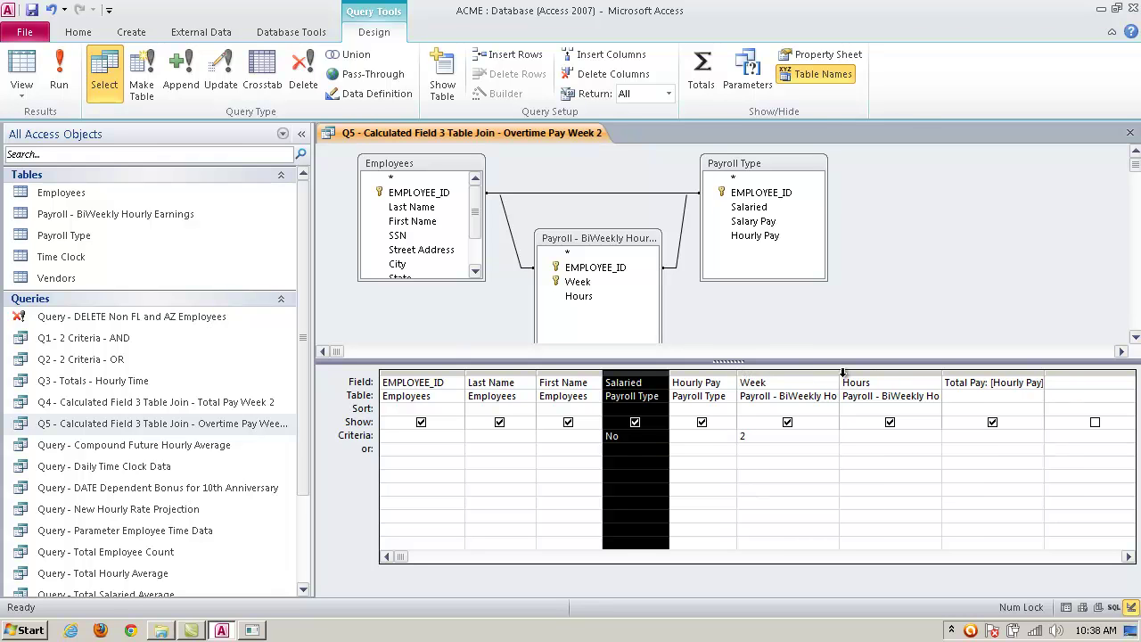
left_click_drag(840, 373, 786, 373)
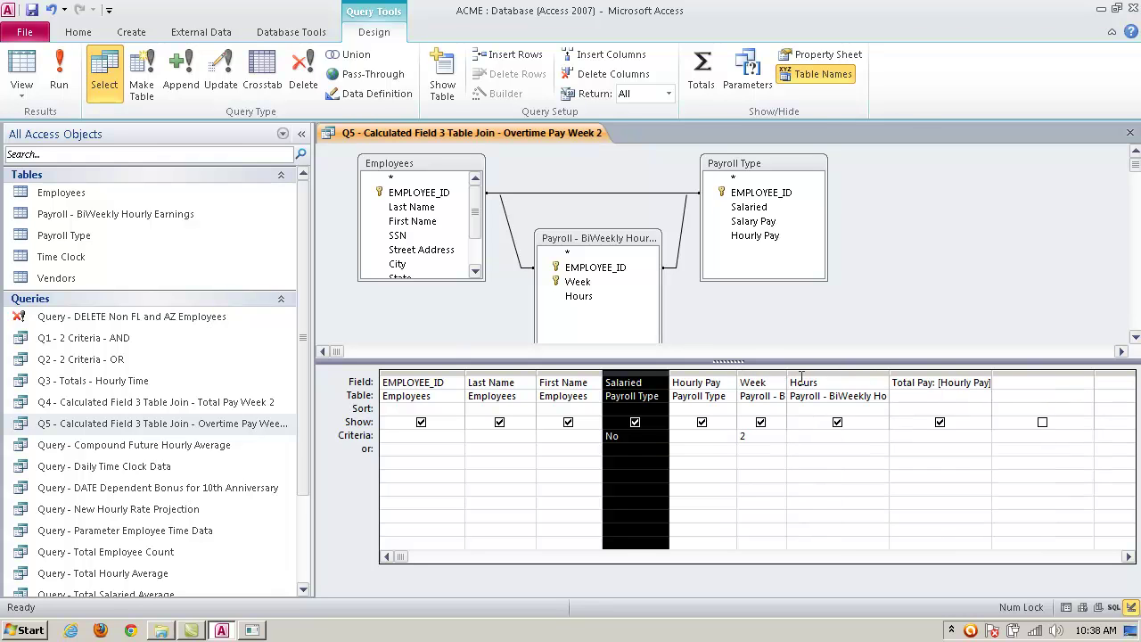
left_click_drag(887, 373, 835, 373)
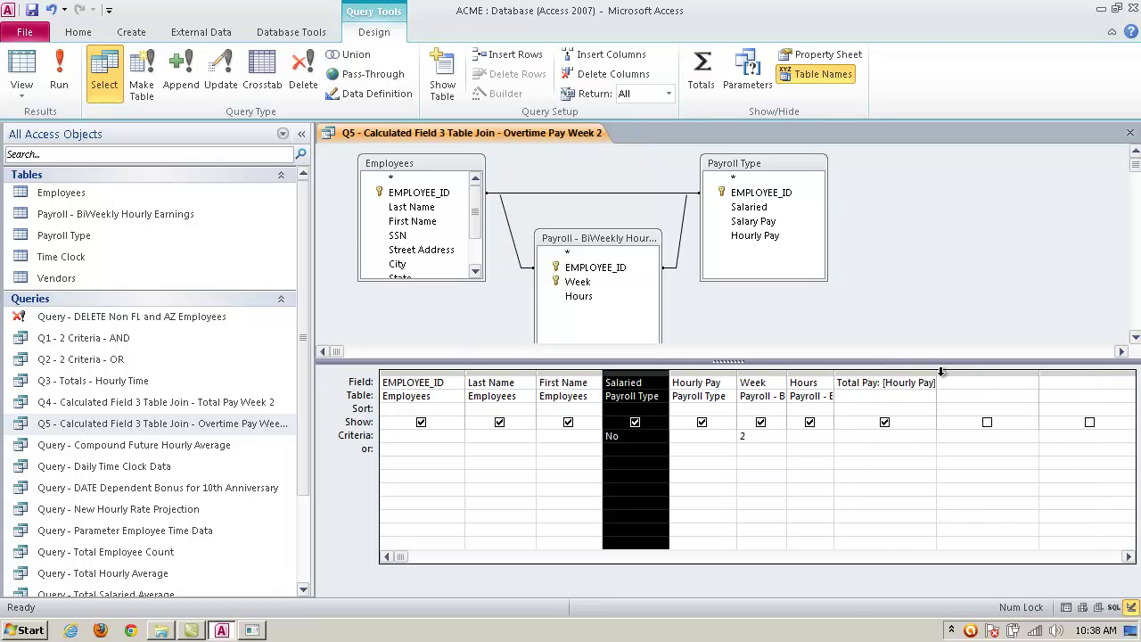
left_click_drag(935, 372, 1079, 373)
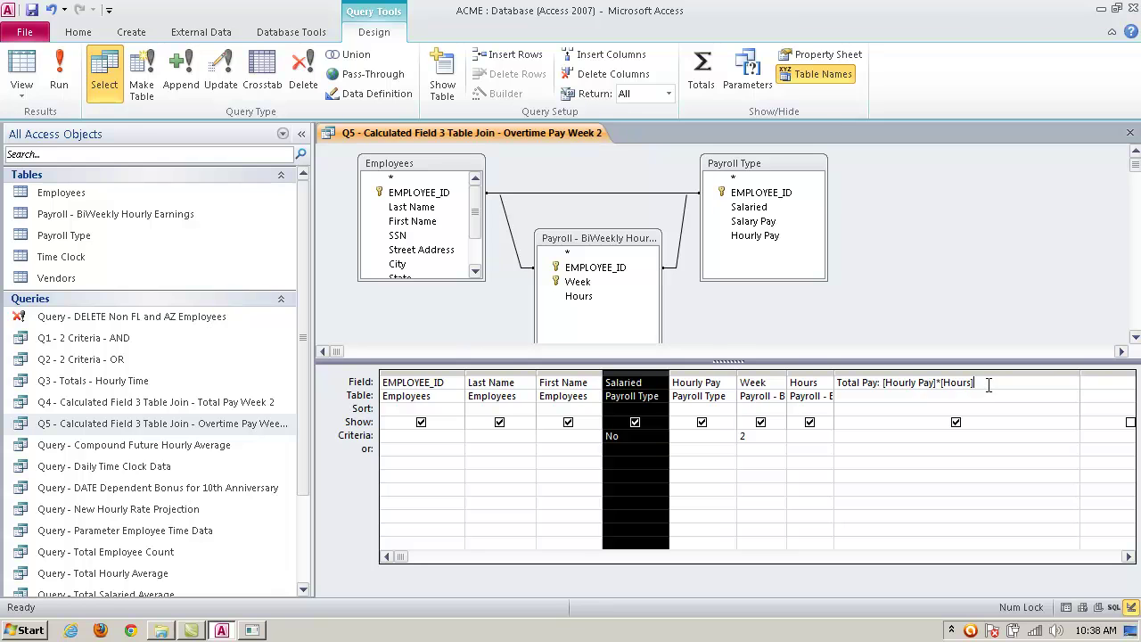
left_click(988, 384)
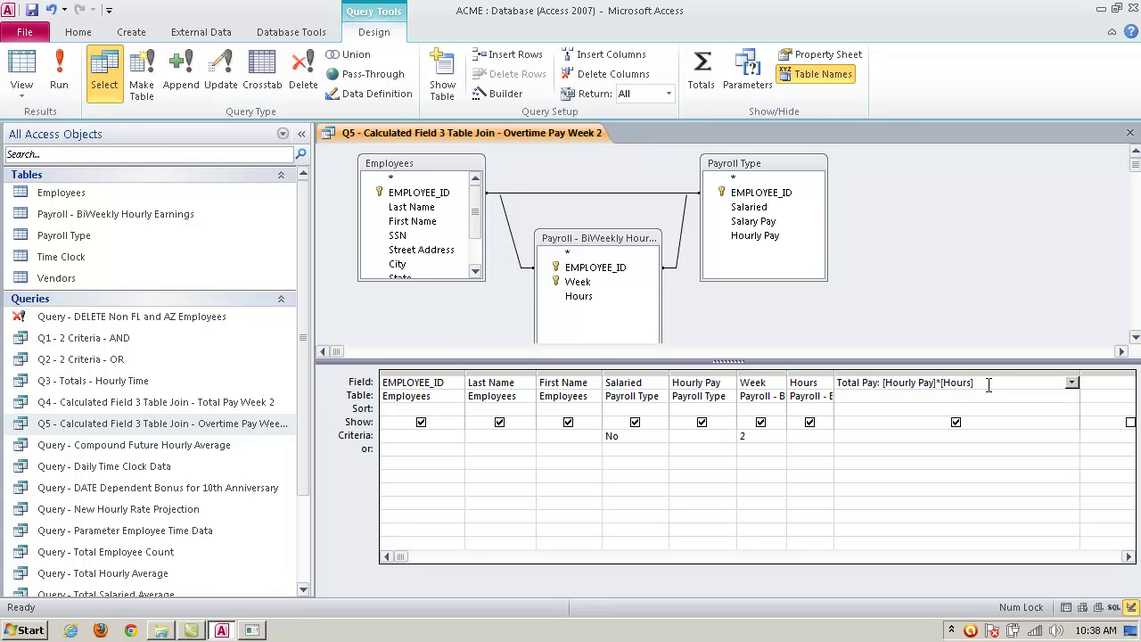
- Enclose the [Hourly Pay]*[Hours] product of the Total Pay expression in parentheses and append a plus sign with a second parenthesised group
type(")")
key("Left")
key("Left")
key("Left")
key("Left")
key("Left")
key("Left")
type("(")
type(" + (")
- Replace [Hours] with 40 in the first group of the Total Pay expression and enter [Hours] - 40 in the second group
left_click_drag(976, 382, 947, 383)
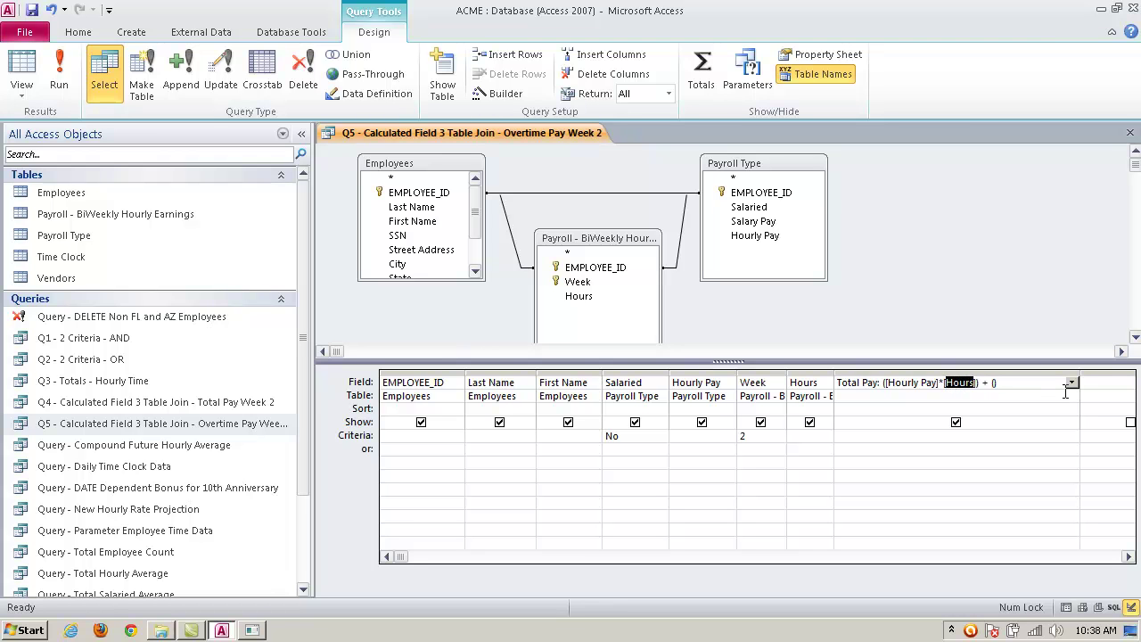
key("Right")
key("Right")
key("BackSpace")
key("BackSpace")
key("BackSpace")
key("BackSpace")
key("BackSpace")
key("BackSpace")
key("BackSpace")
key("BackSpace")
type("40")
type("[Hours] - 40")
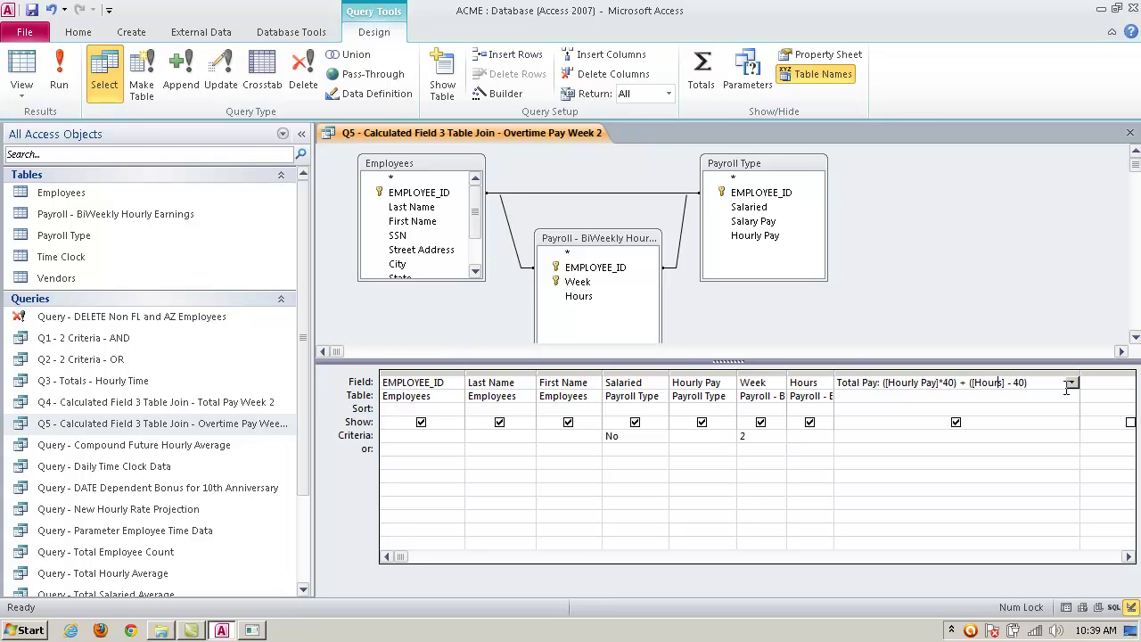
- Multiply the ([Hours] - 40) group by [Hourly Pay] * 1.5 and enclose the whole overtime part in outer parentheses
key("Right")
key("Right")
key("Right")
left_click(1026, 385)
type("[Hourly Rate]")
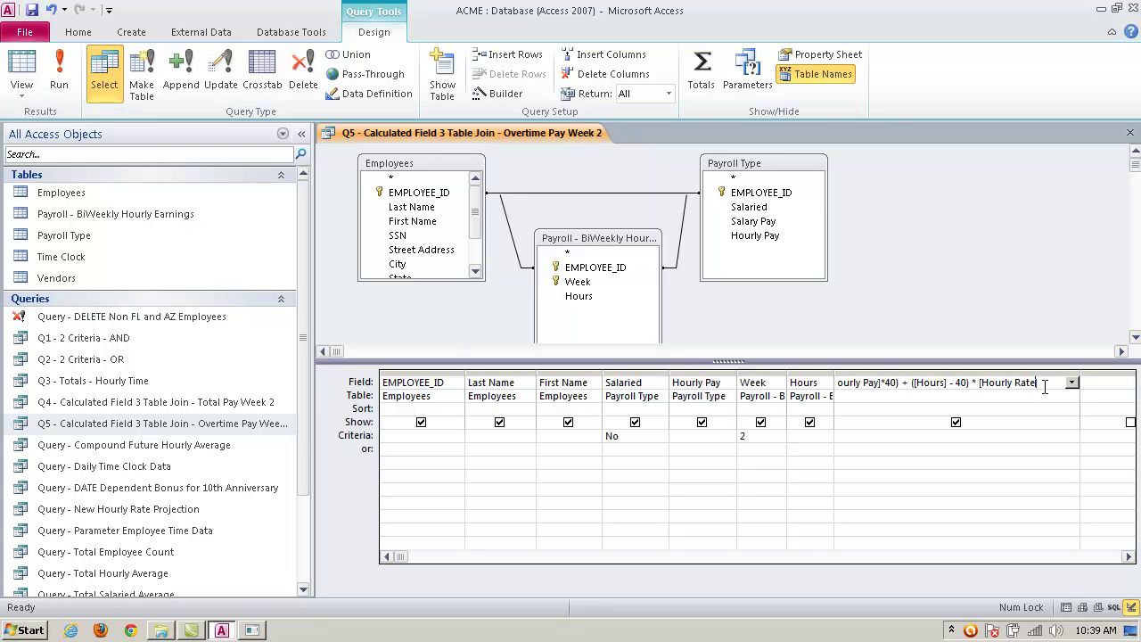
key("BackSpace")
key("BackSpace")
type("Pay")
type("* 1.5")
type("(")
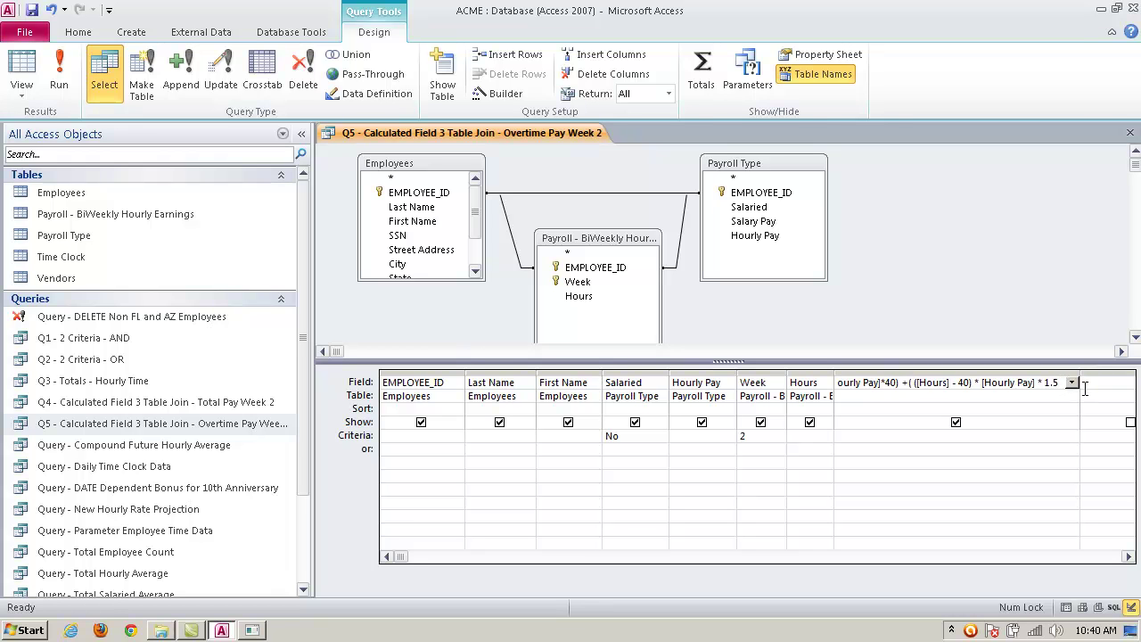
type(")")
key("BackSpace")
- Widen the Total Pay column to fit its full expression, narrowing the EMPLOYEE_ID column and the object list to make room
left_click_drag(1080, 374, 1130, 376)
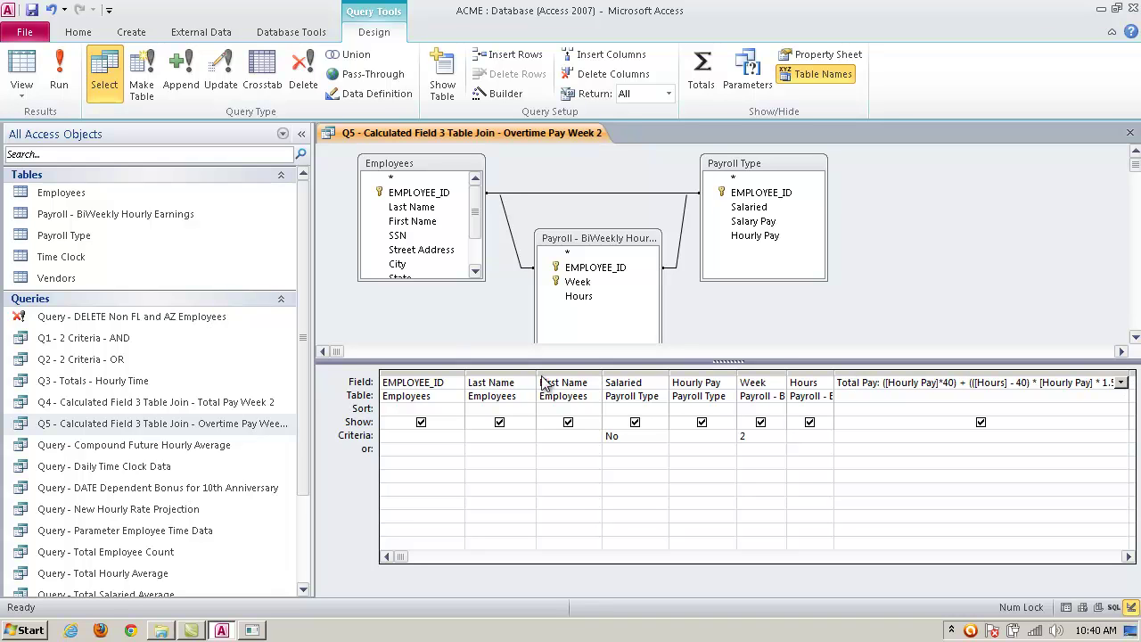
left_click_drag(465, 375, 453, 375)
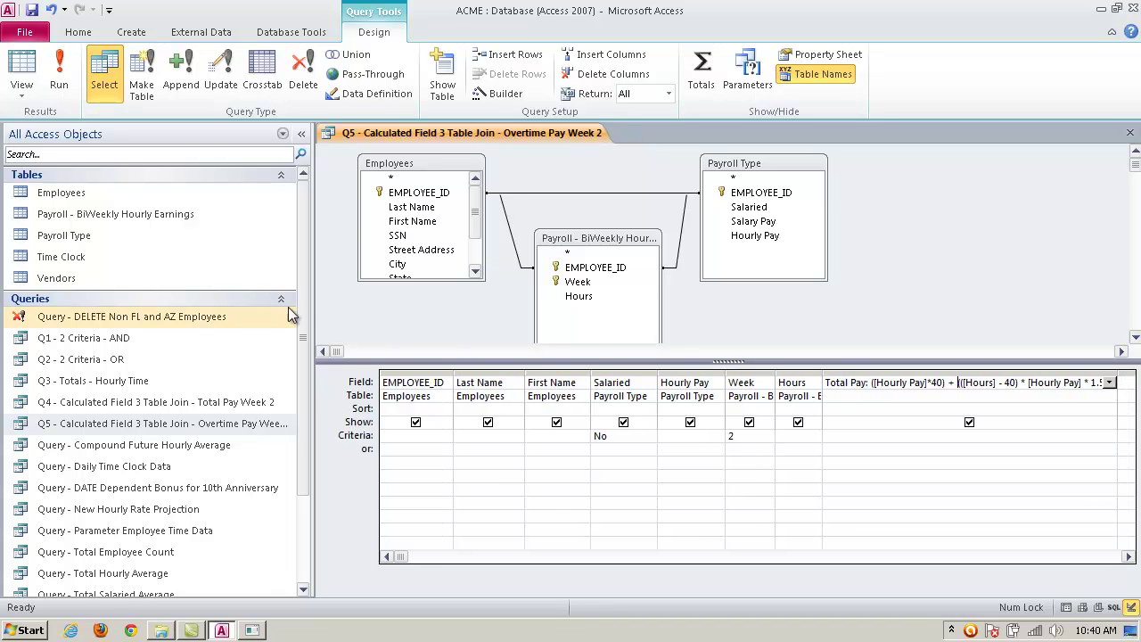
left_click_drag(311, 301, 271, 303)
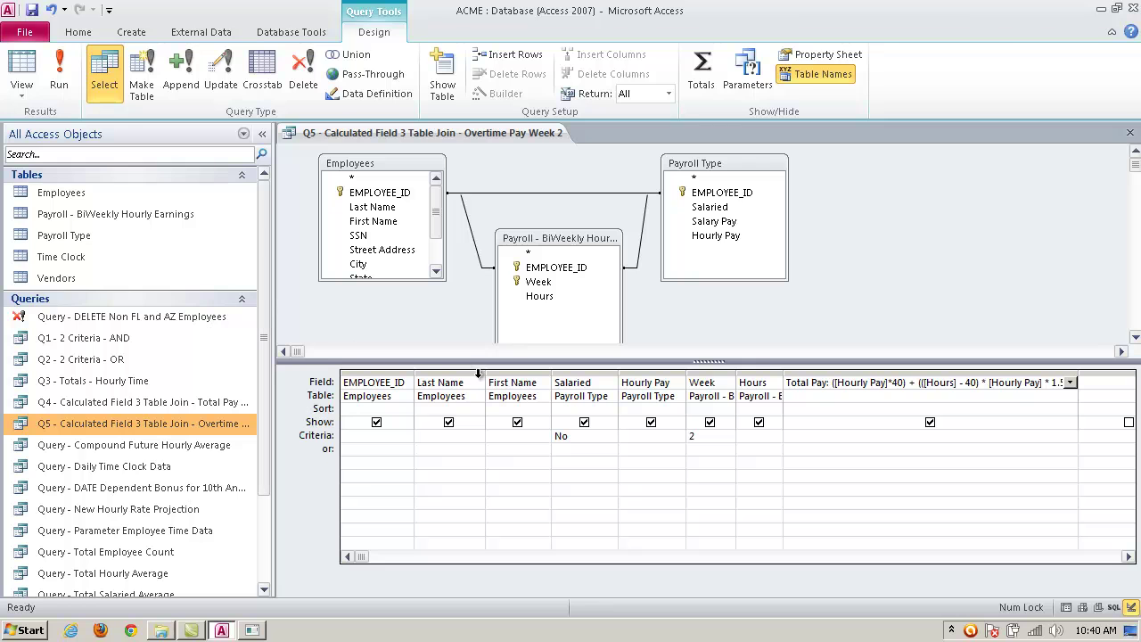
left_click_drag(1079, 372, 1104, 371)
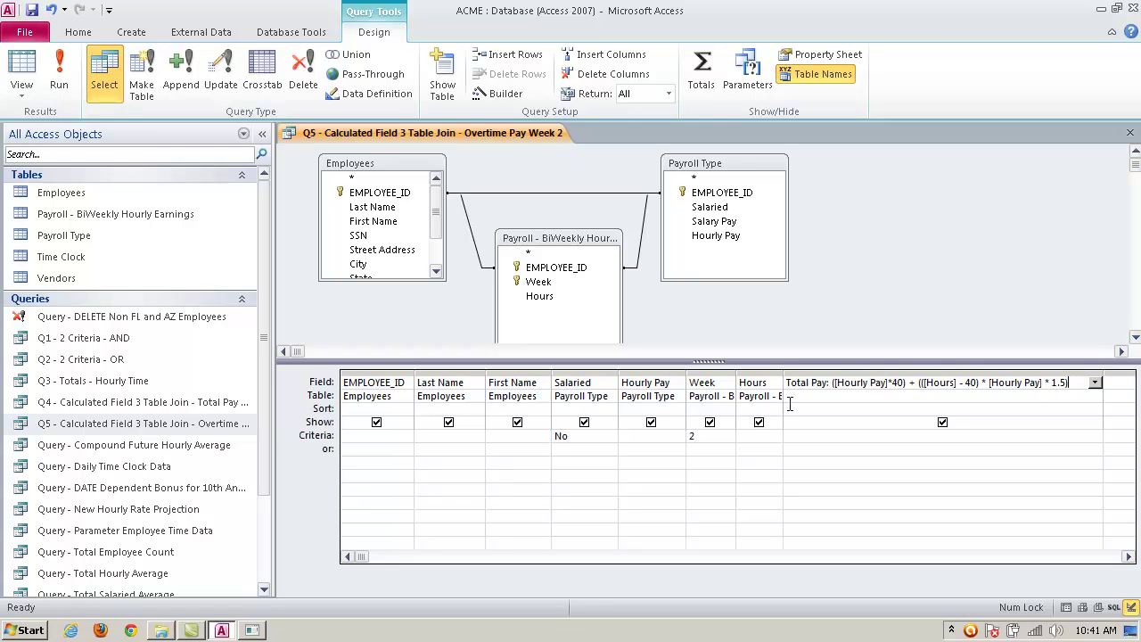
- Commit the Total Pay expression and set the criterion for the Hours field to >40
left_click(646, 434)
left_click(588, 435)
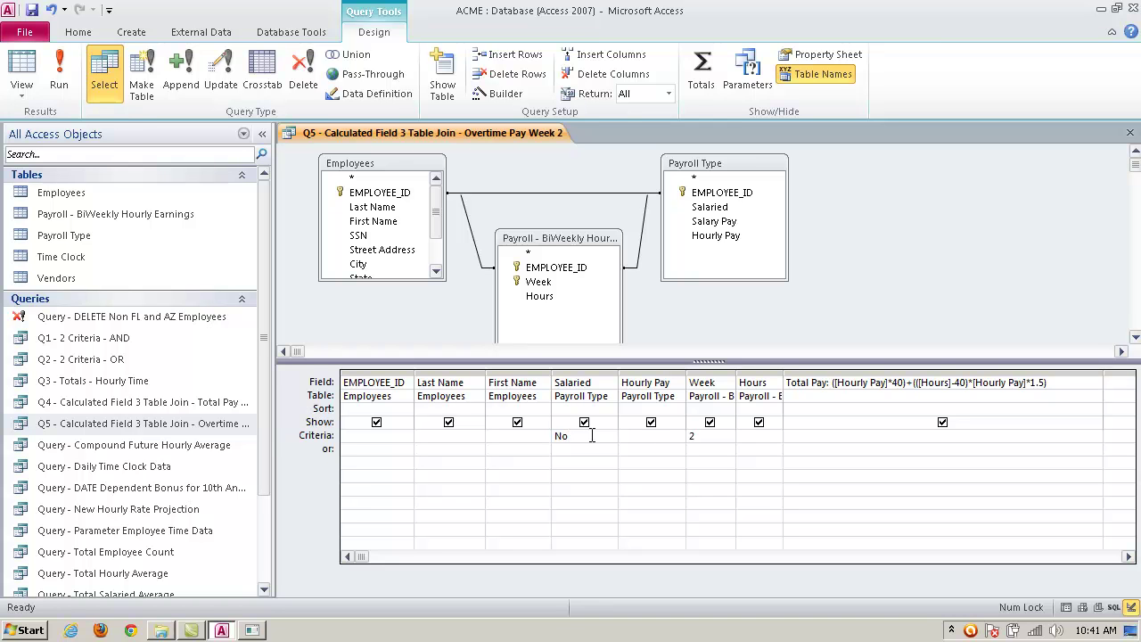
left_click(741, 437)
type(">40")
- Close the Q5 overtime query design with its changes saved, run the query to check the calculated pay, and close the results
left_click(1131, 132)
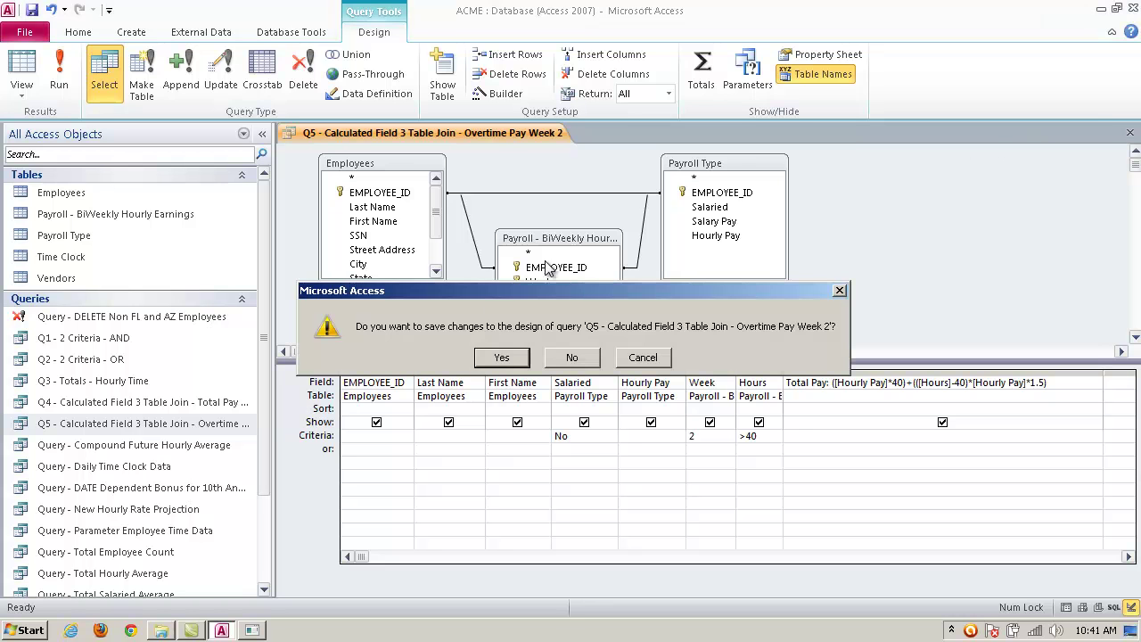
left_click(492, 361)
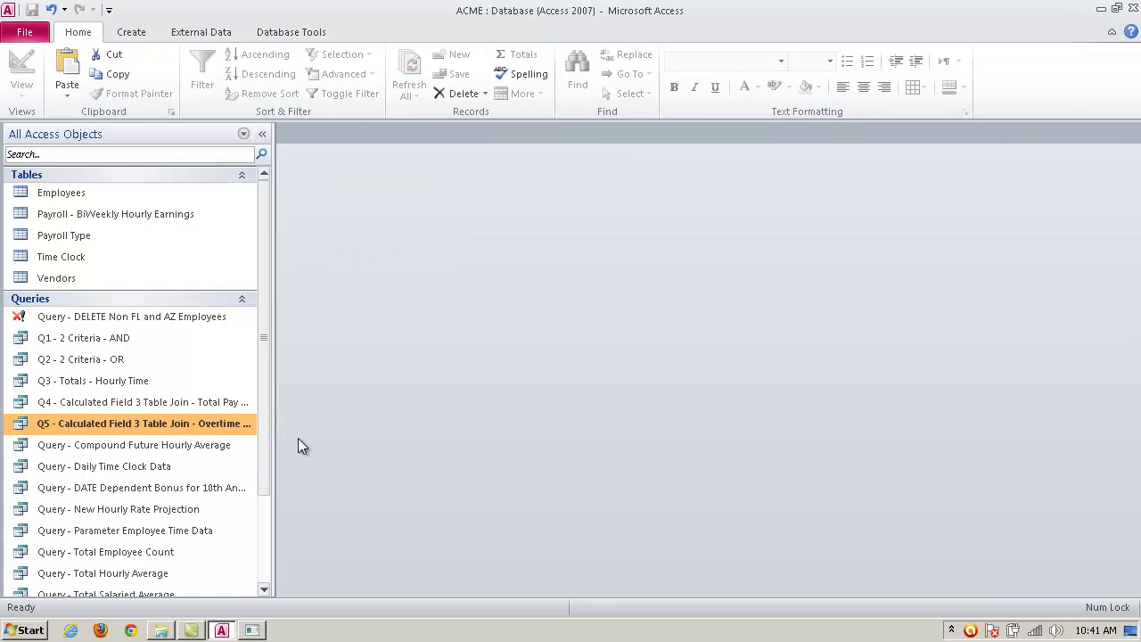
double_click(206, 425)
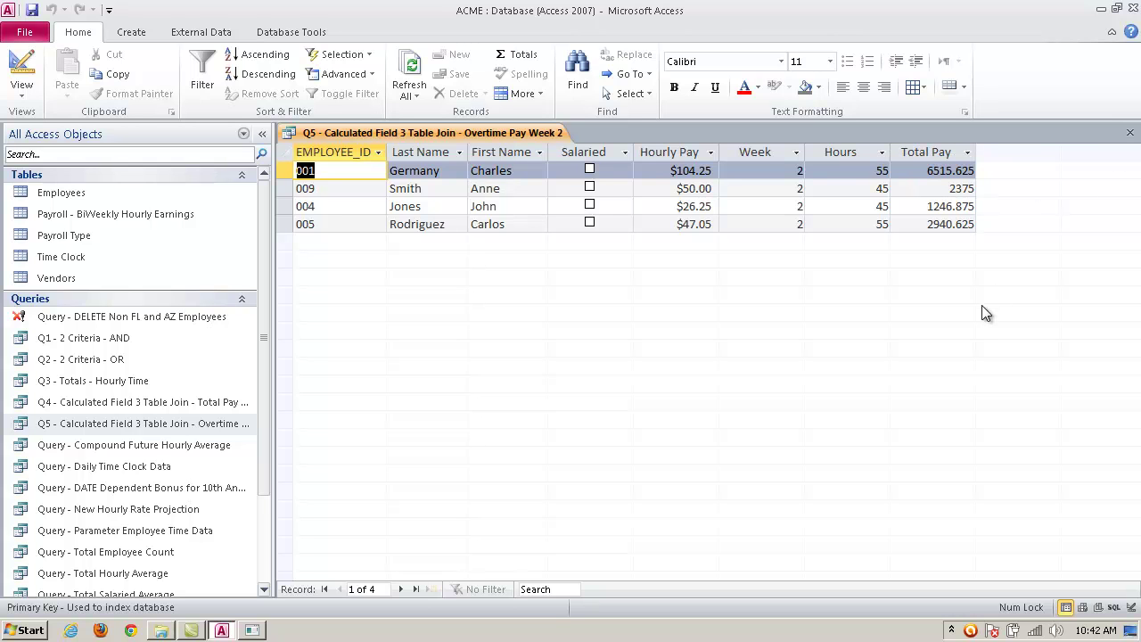
left_click(1131, 134)
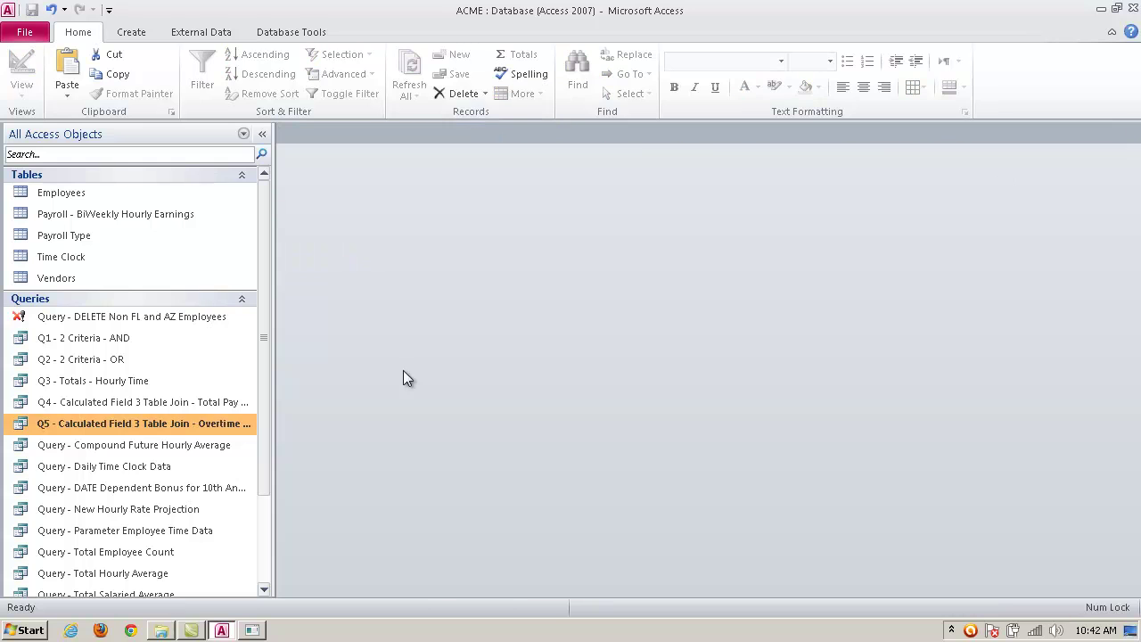
- In the design of the Q5 overtime query, format the Total Pay field as Currency, then close and save the design
right_click(218, 424)
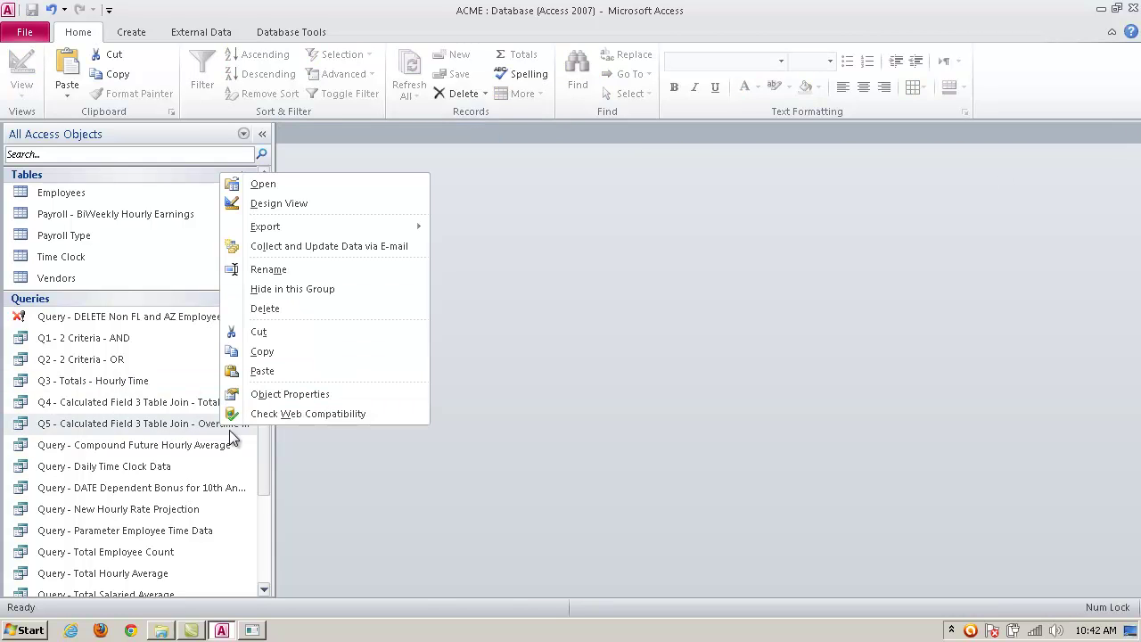
left_click(321, 204)
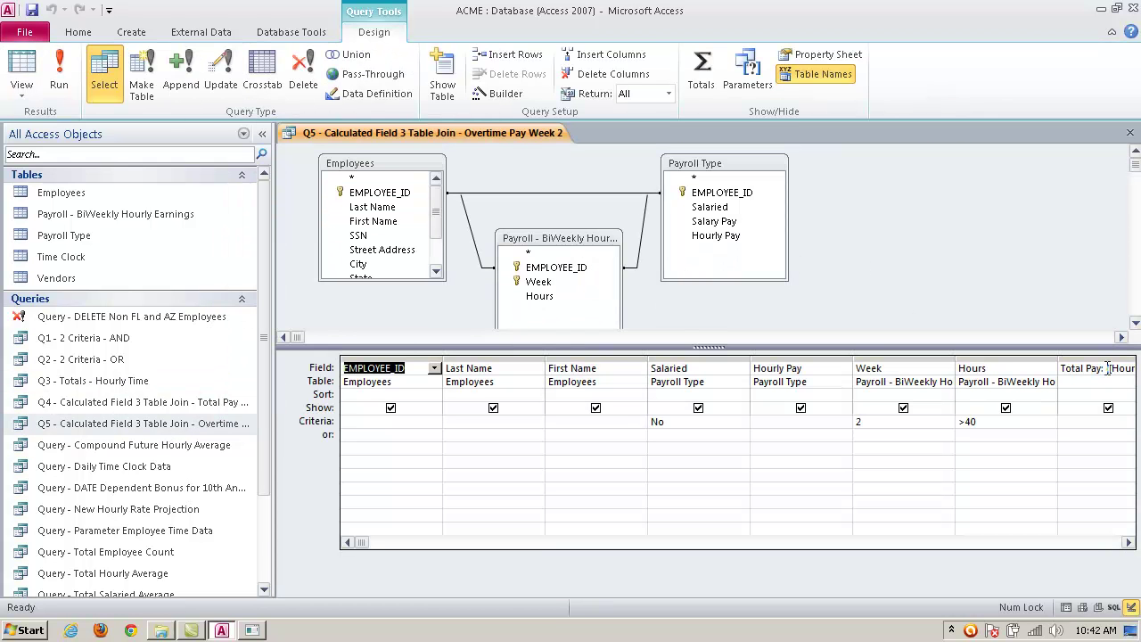
right_click(1108, 368)
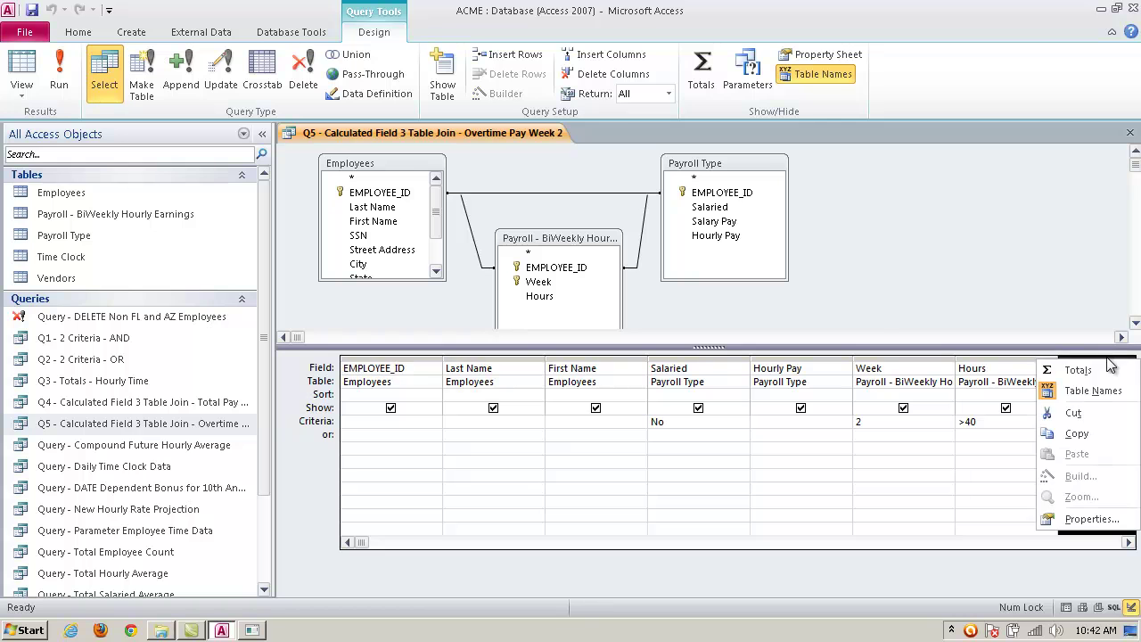
left_click(1093, 530)
left_click(1073, 197)
left_click(1126, 196)
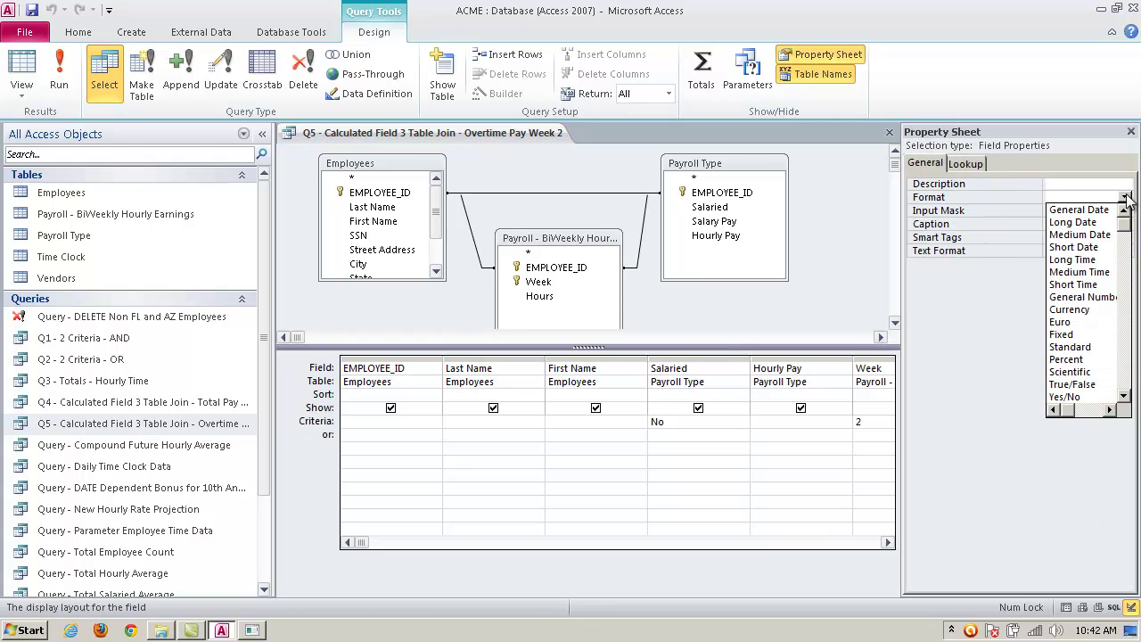
left_click(1090, 310)
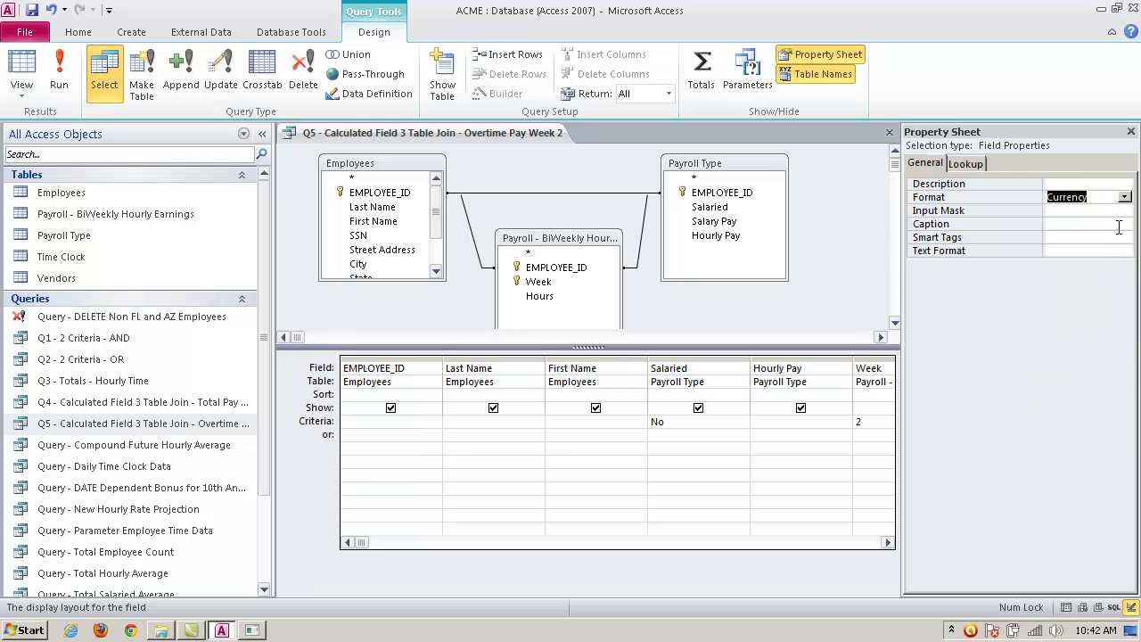
left_click(1130, 131)
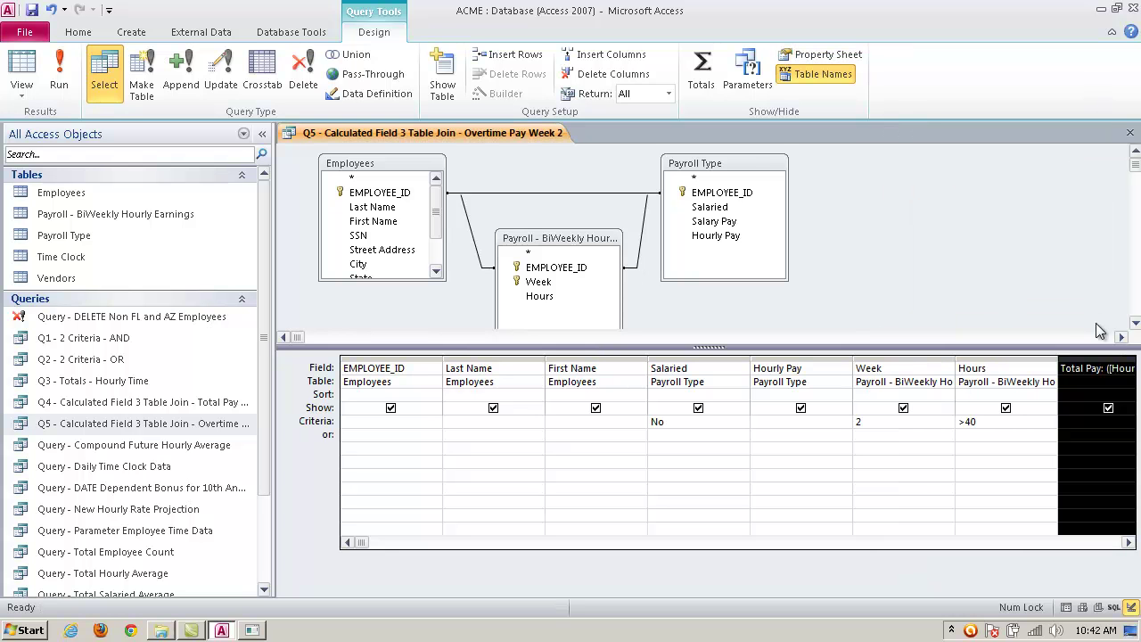
left_click(1130, 132)
left_click(523, 358)
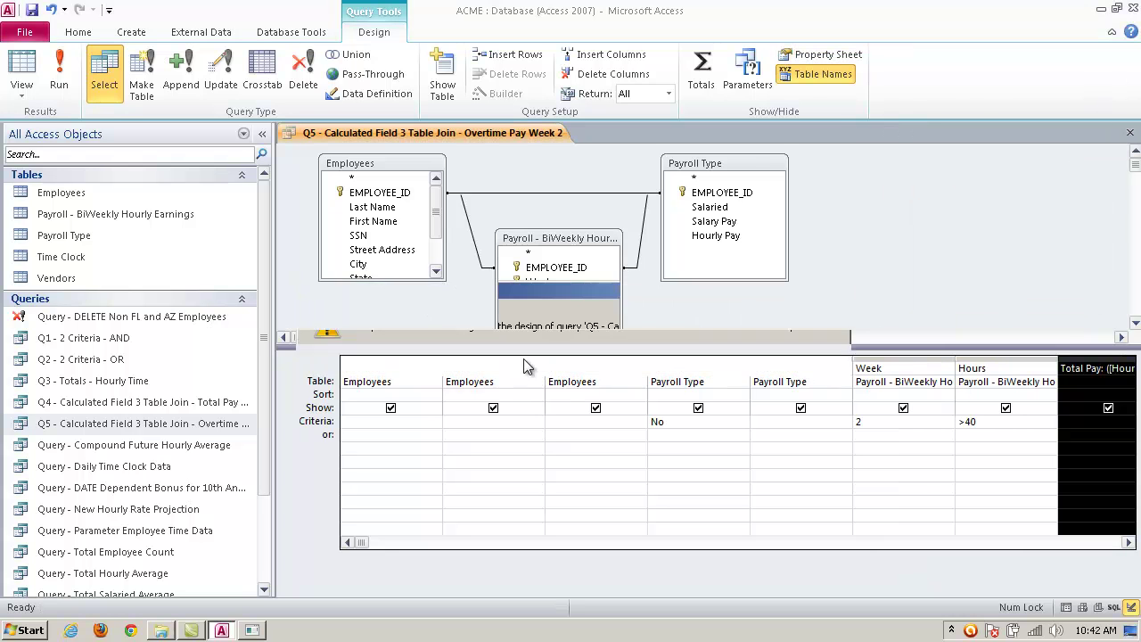
- Run the Q4 total pay and Q5 overtime pay queries alternately to compare their Total Pay amounts, closing each result
double_click(189, 402)
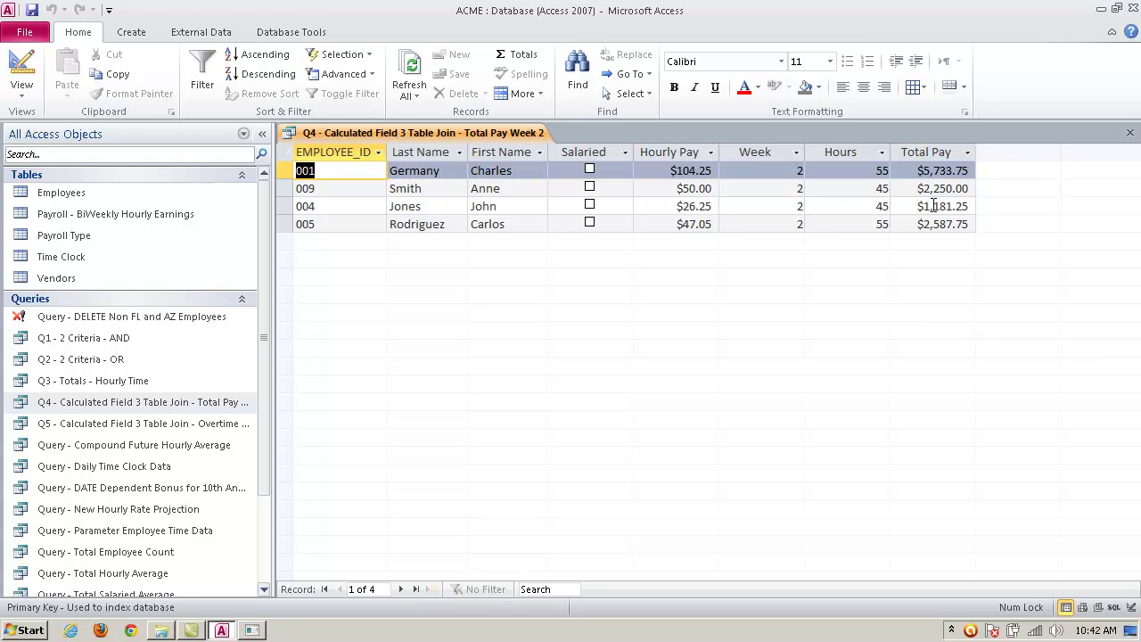
left_click(1130, 132)
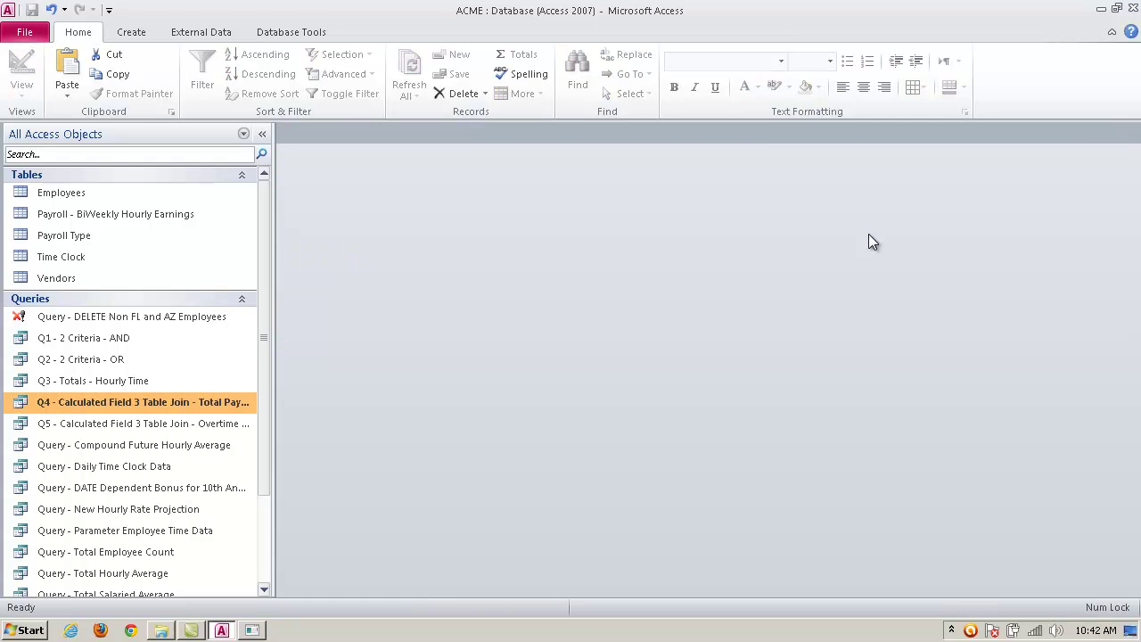
double_click(230, 423)
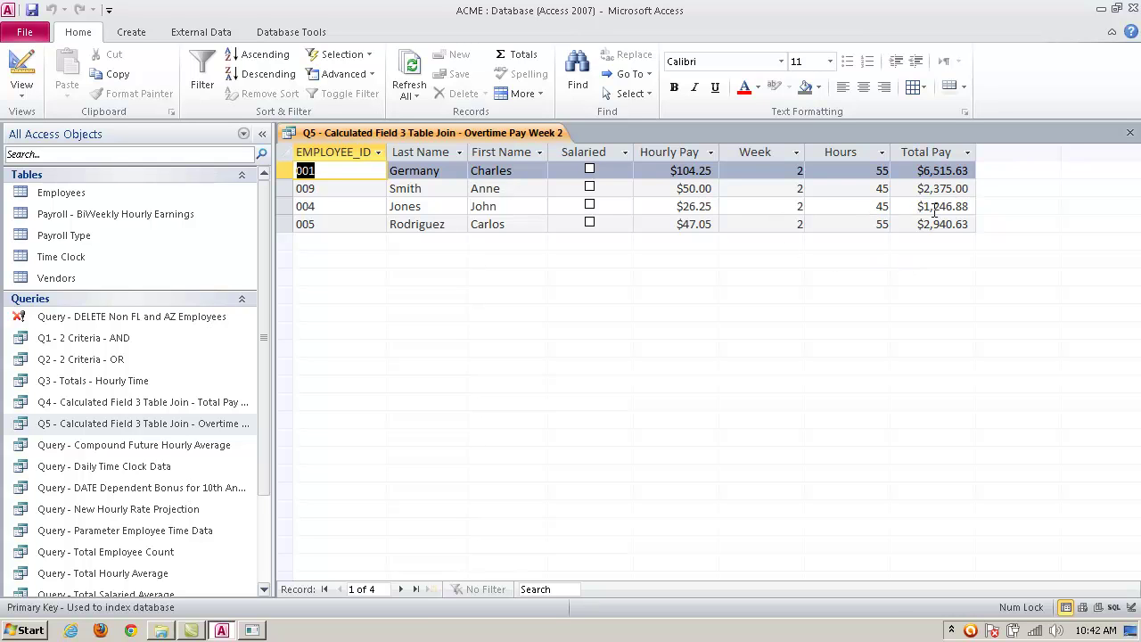
left_click(1131, 133)
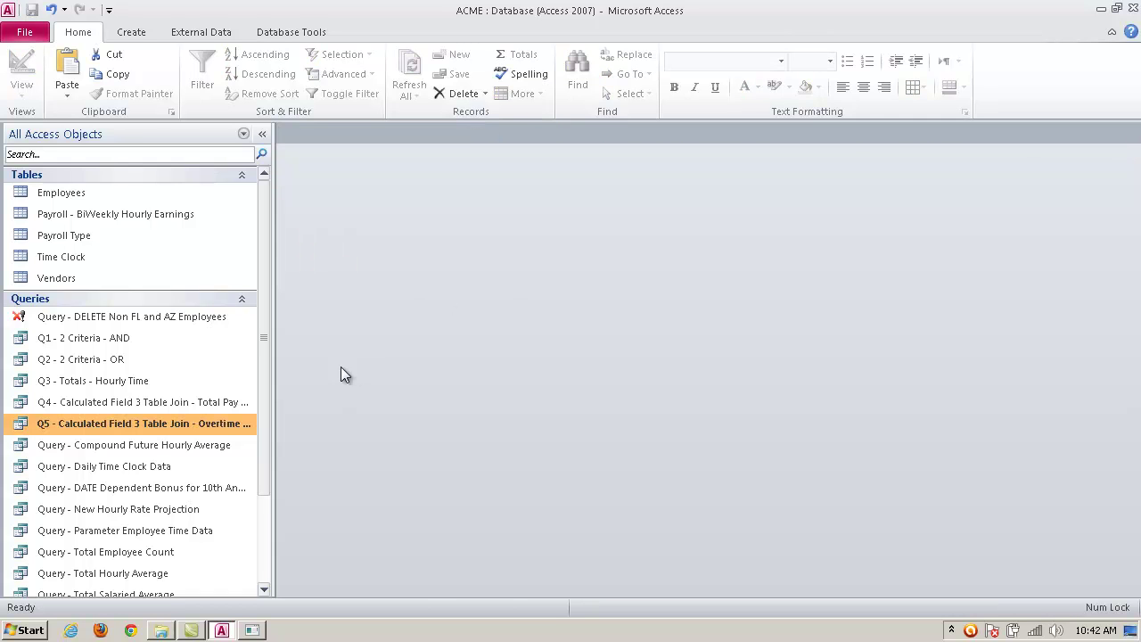
double_click(211, 402)
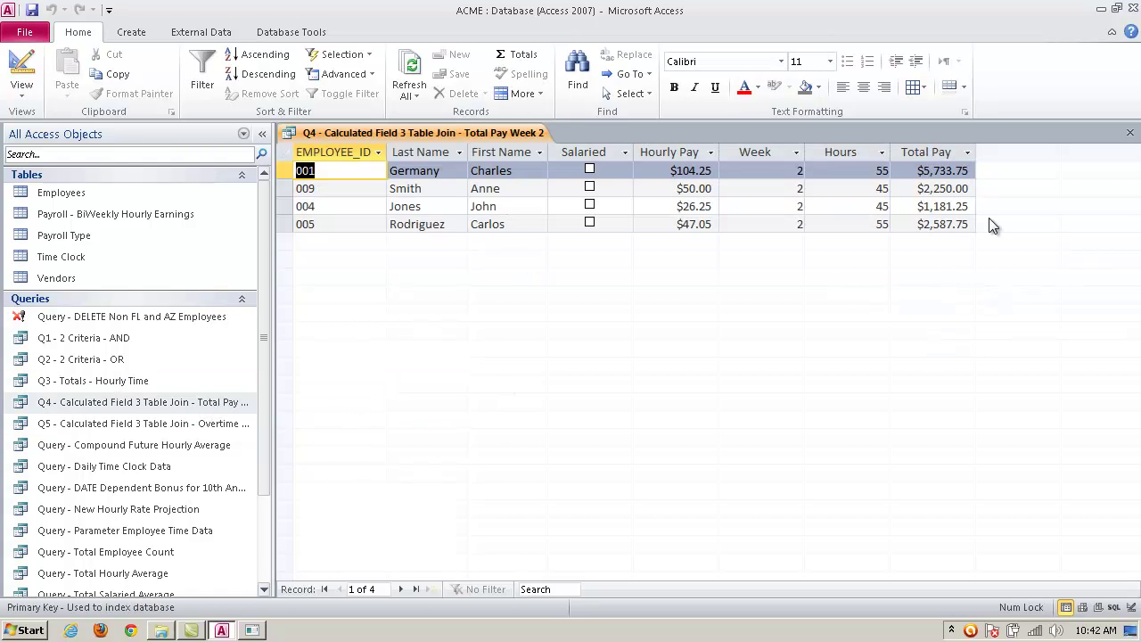
left_click(1131, 133)
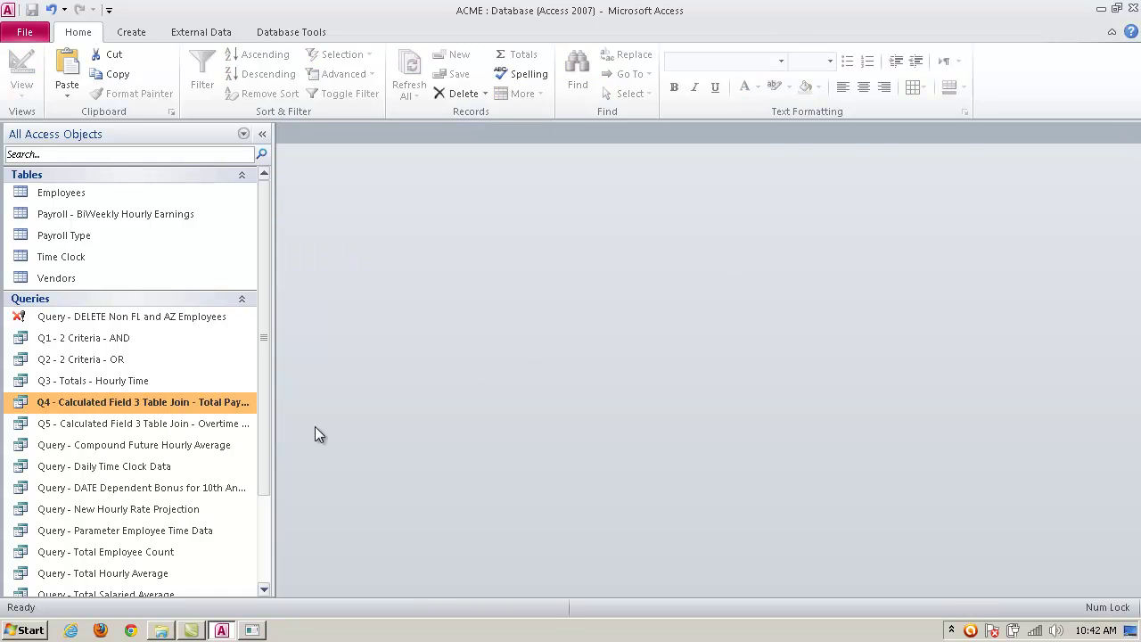
double_click(237, 426)
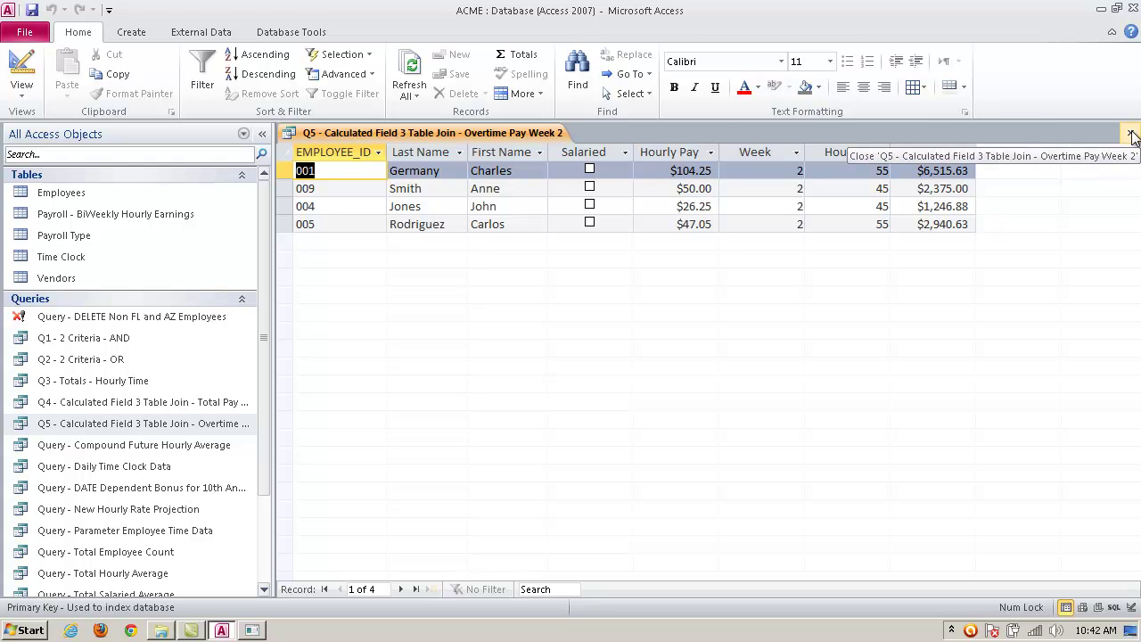
left_click(1130, 133)
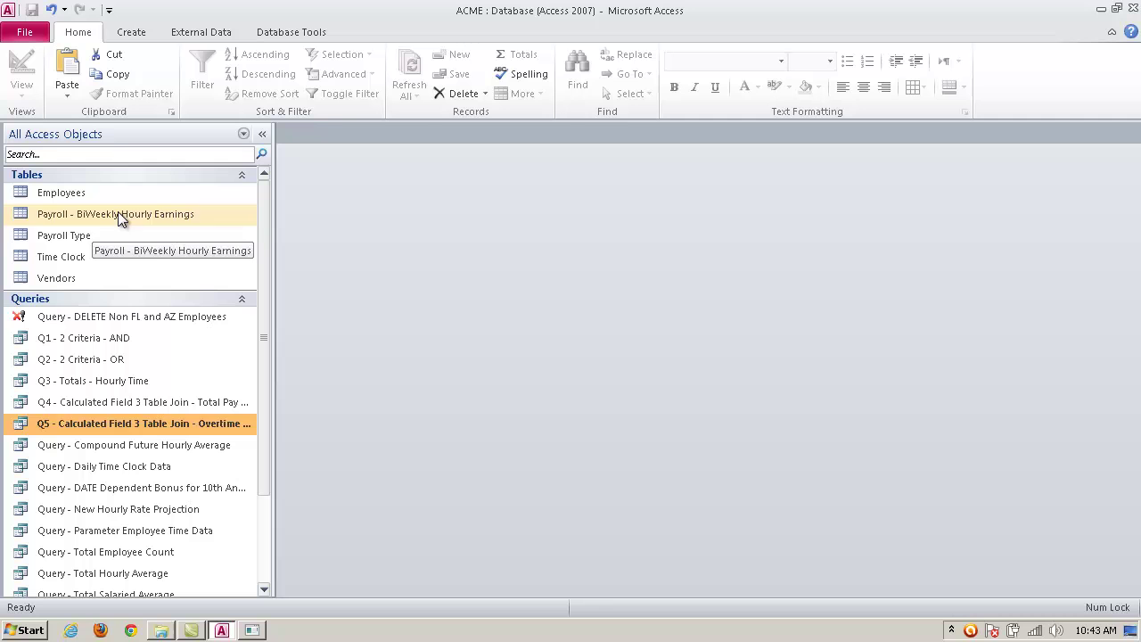
- In the Payroll Type table, set the Hourly Pay in the first record to $10.00 and close the table
left_click(79, 236)
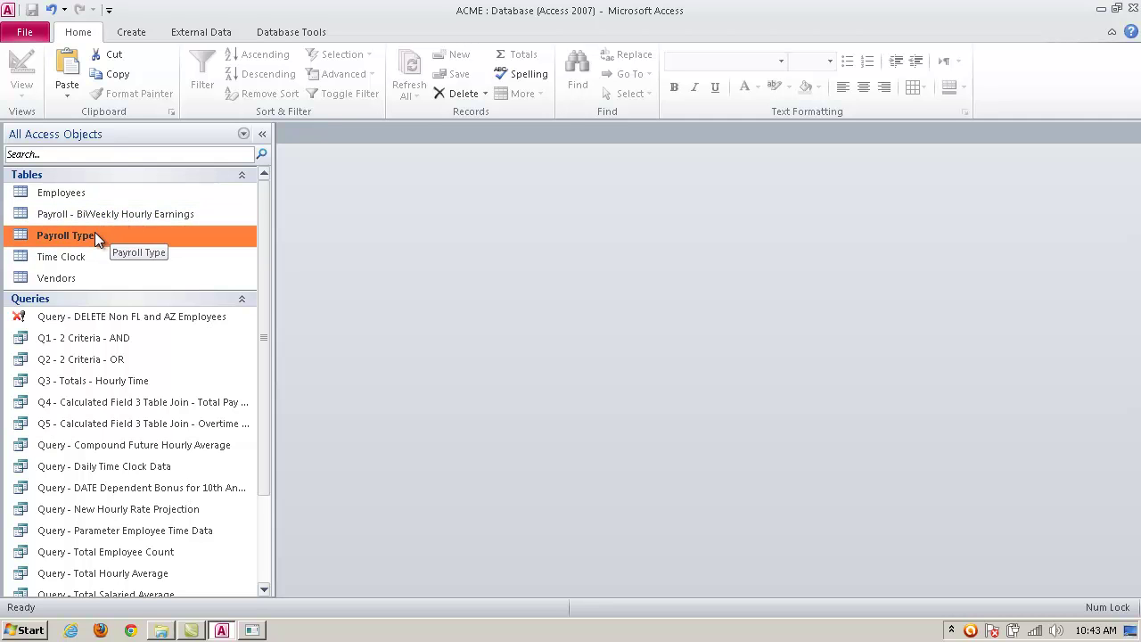
double_click(95, 235)
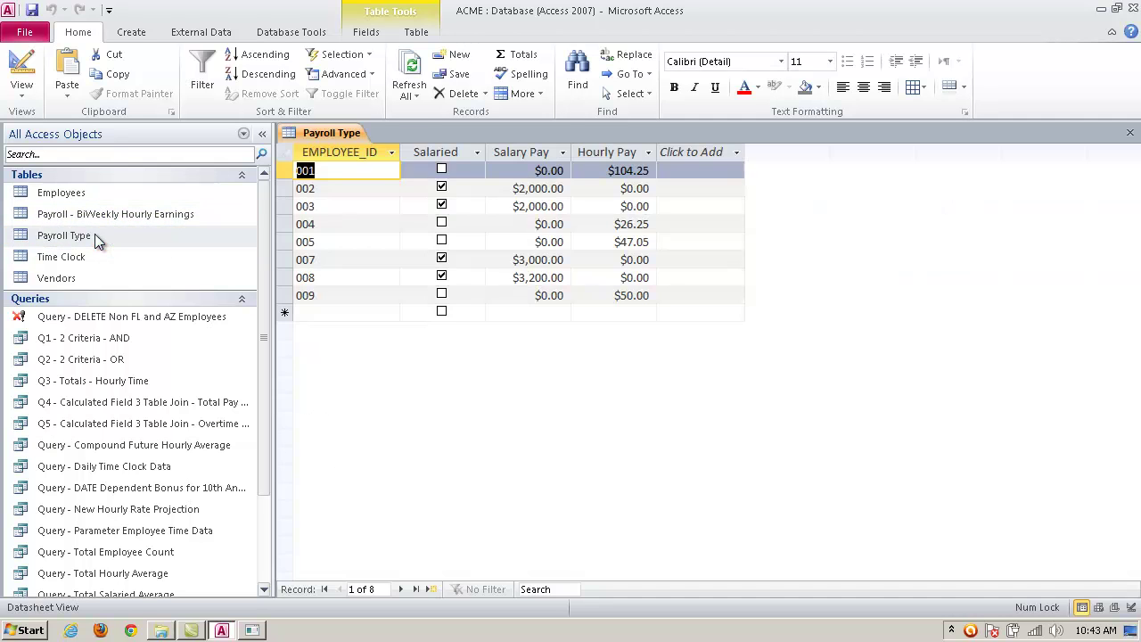
left_click(645, 170)
left_click(646, 171)
left_click_drag(645, 170, 626, 170)
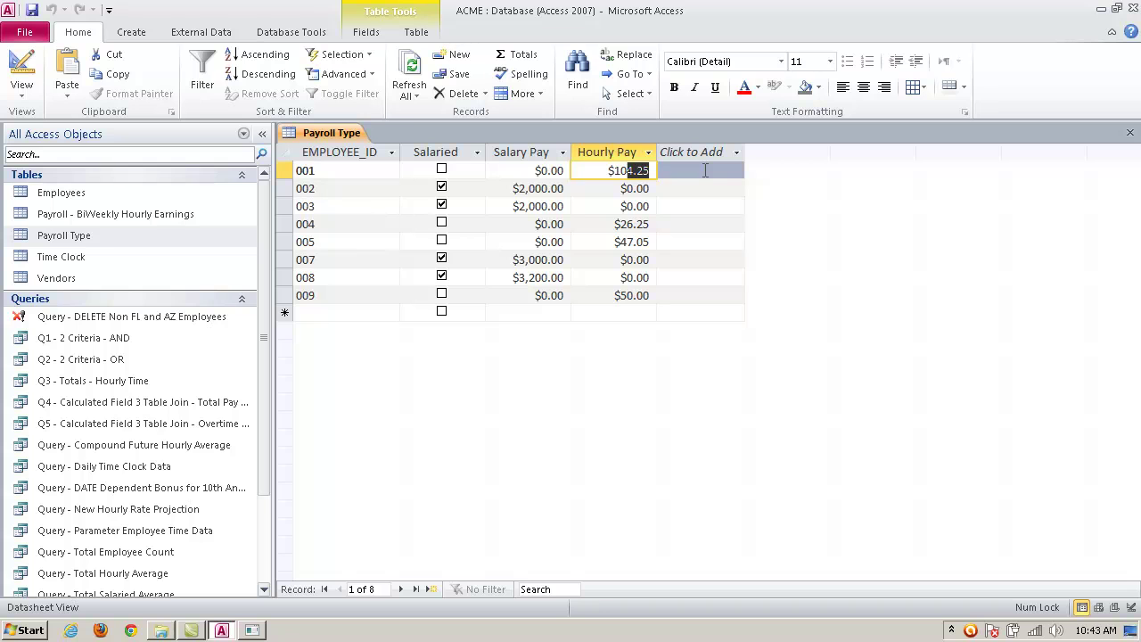
key("Delete")
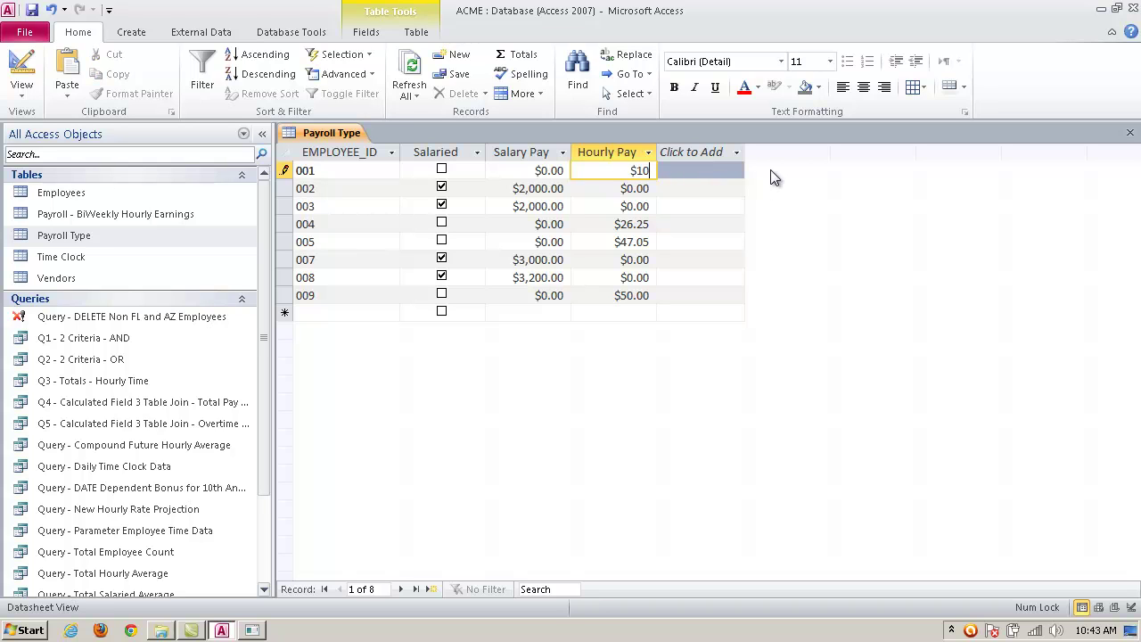
left_click(725, 185)
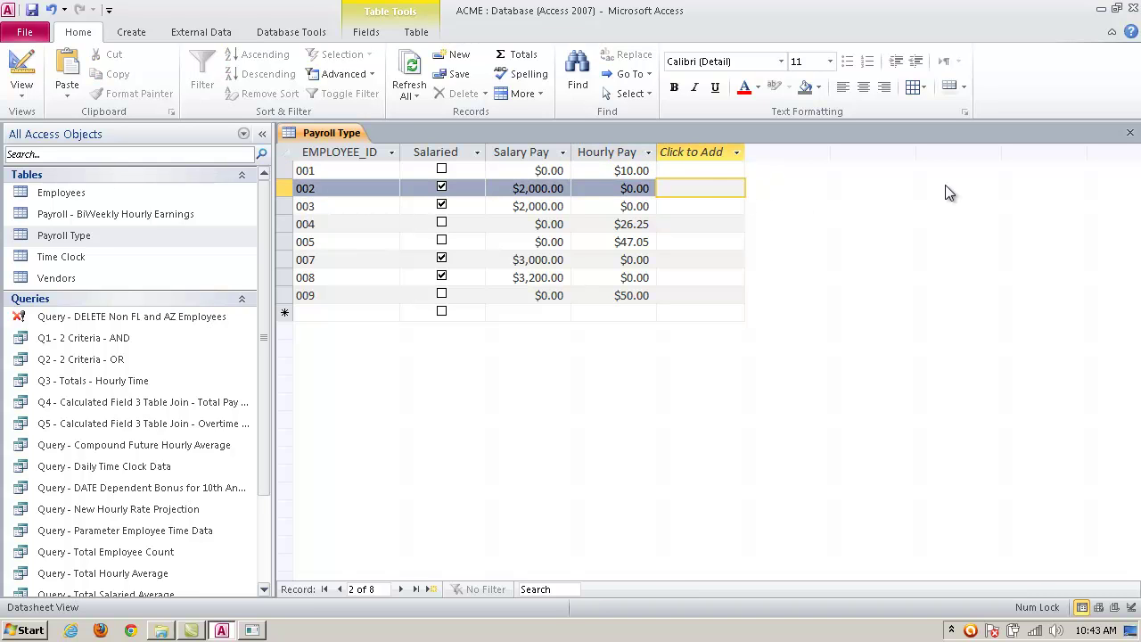
left_click(1130, 132)
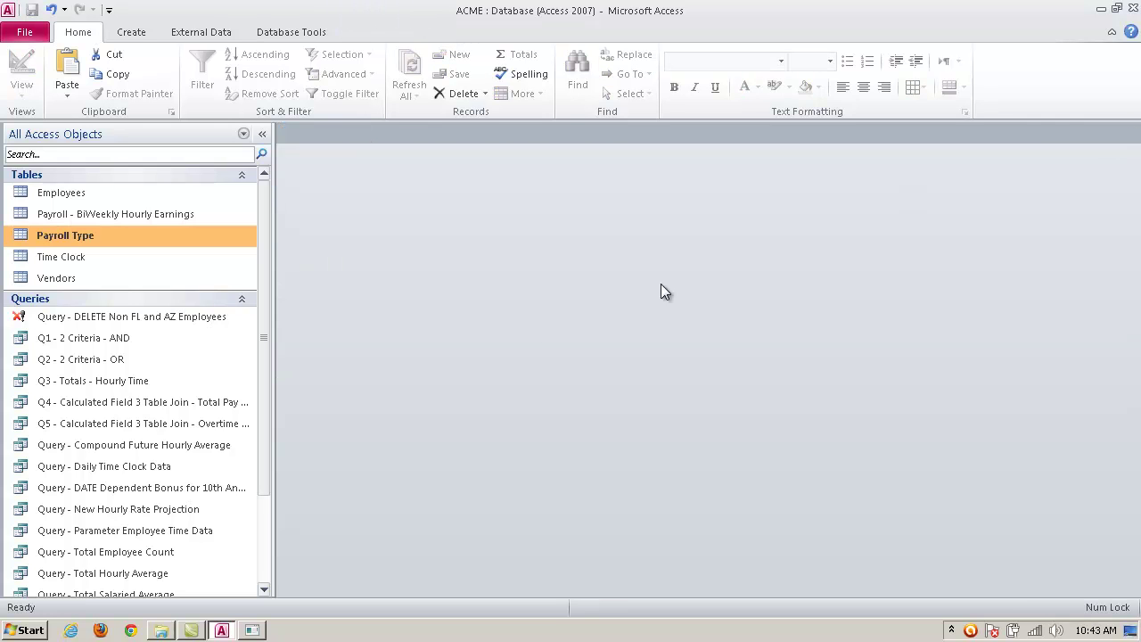
- Run the Q4 total pay and Q5 overtime pay queries in turn to compare Total Pay amounts, closing each result
double_click(243, 403)
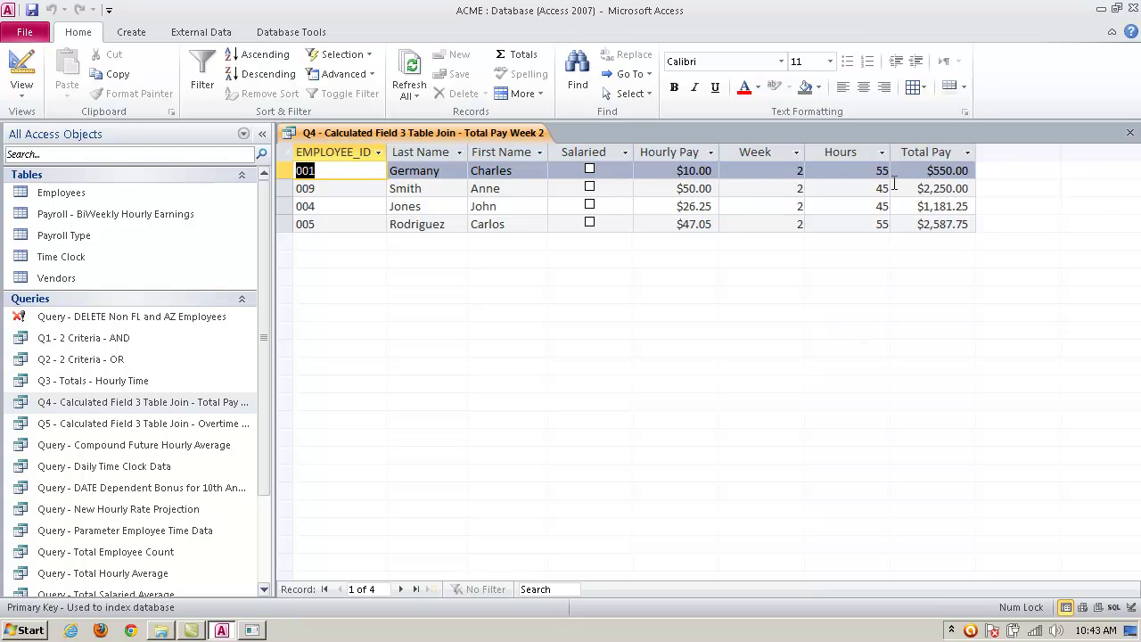
left_click(1131, 133)
double_click(226, 419)
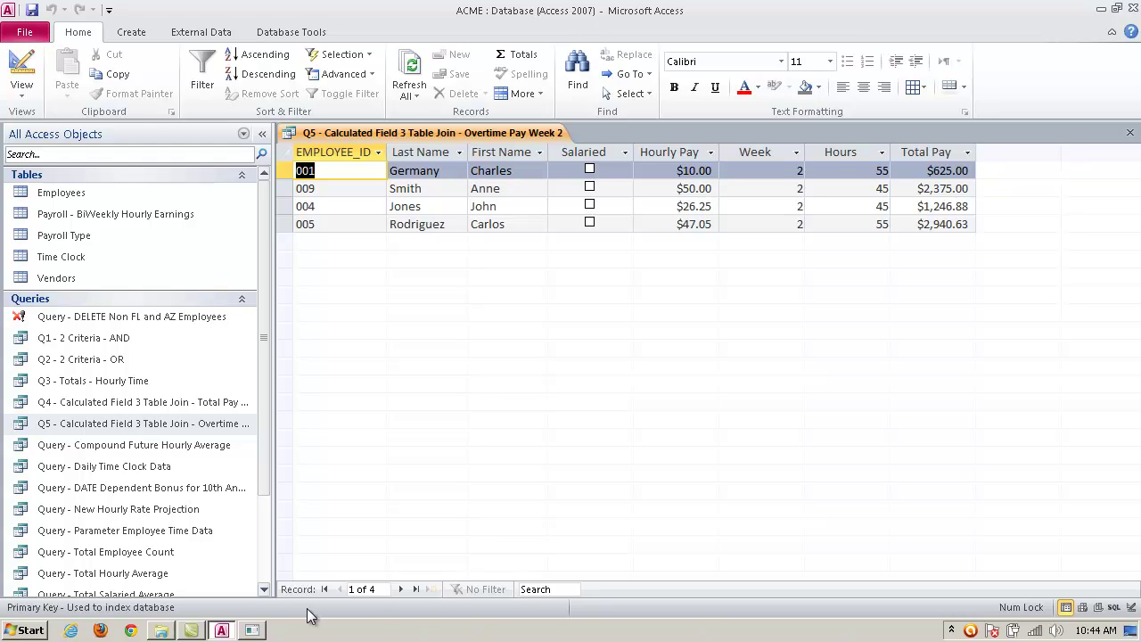
left_click(1129, 132)
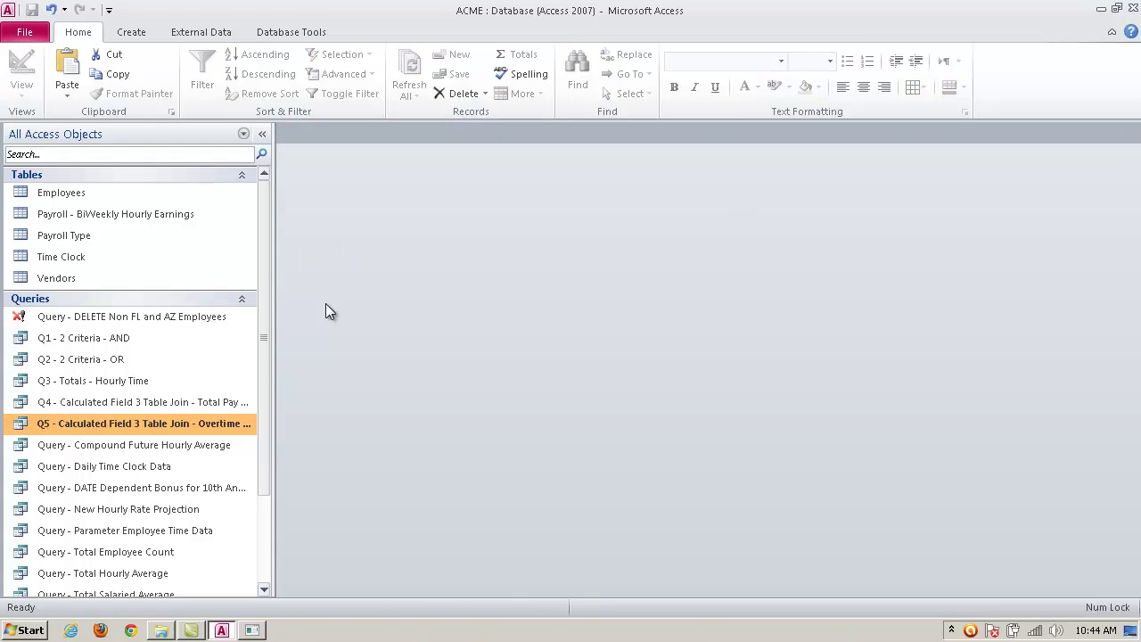
- Examine the full Total Pay expression in the Q5 overtime query design by adjusting the column widths, and close the design
right_click(134, 424)
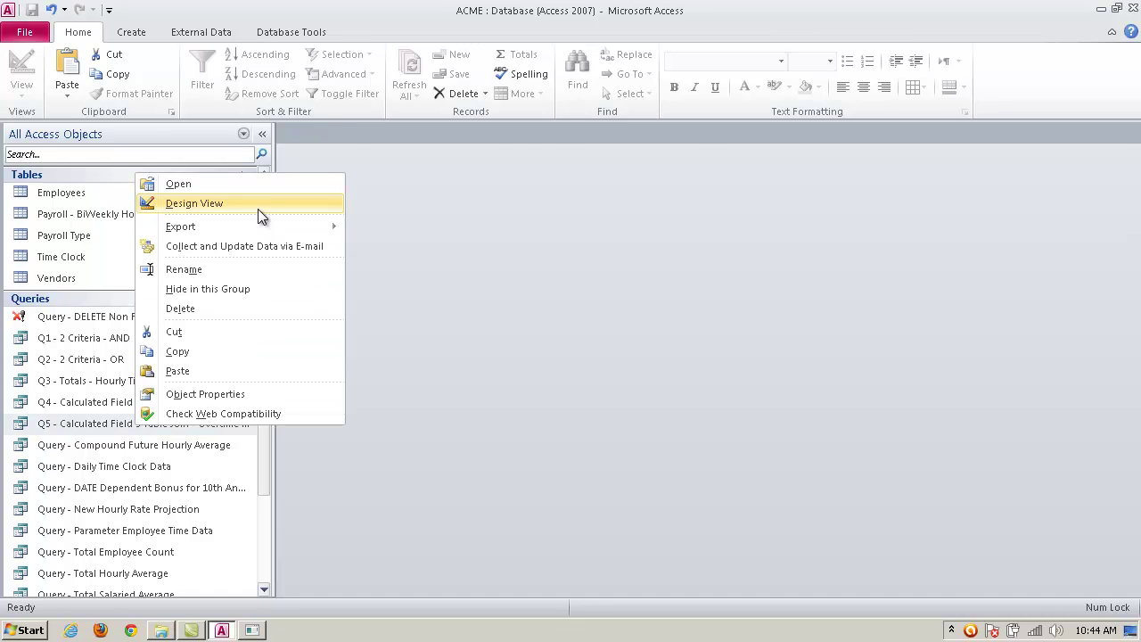
left_click(257, 209)
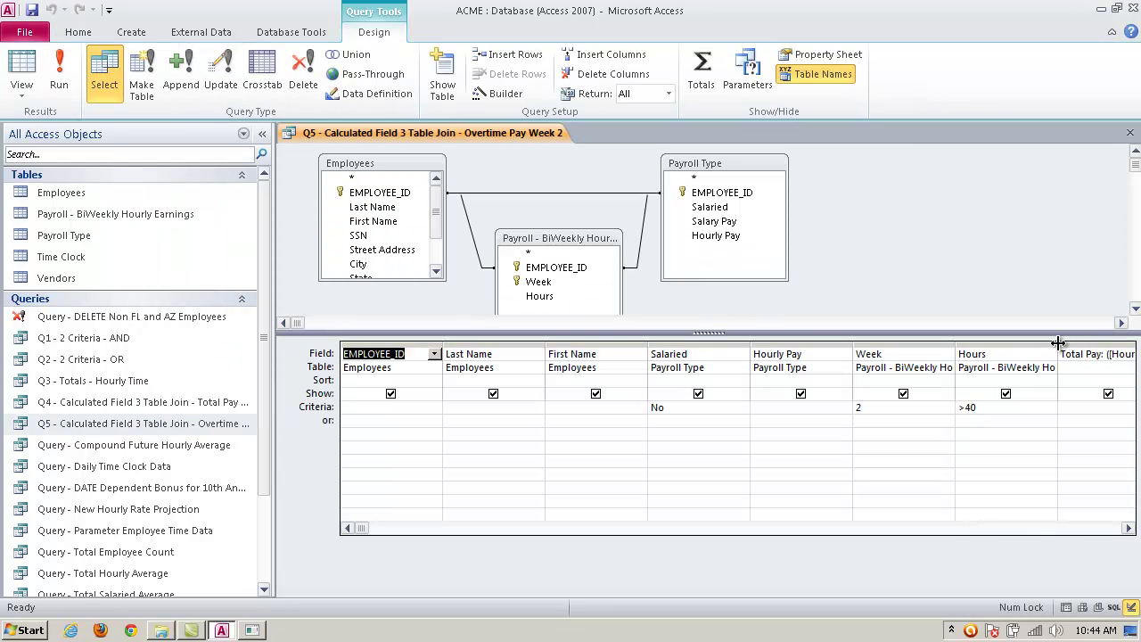
left_click_drag(1055, 342, 927, 355)
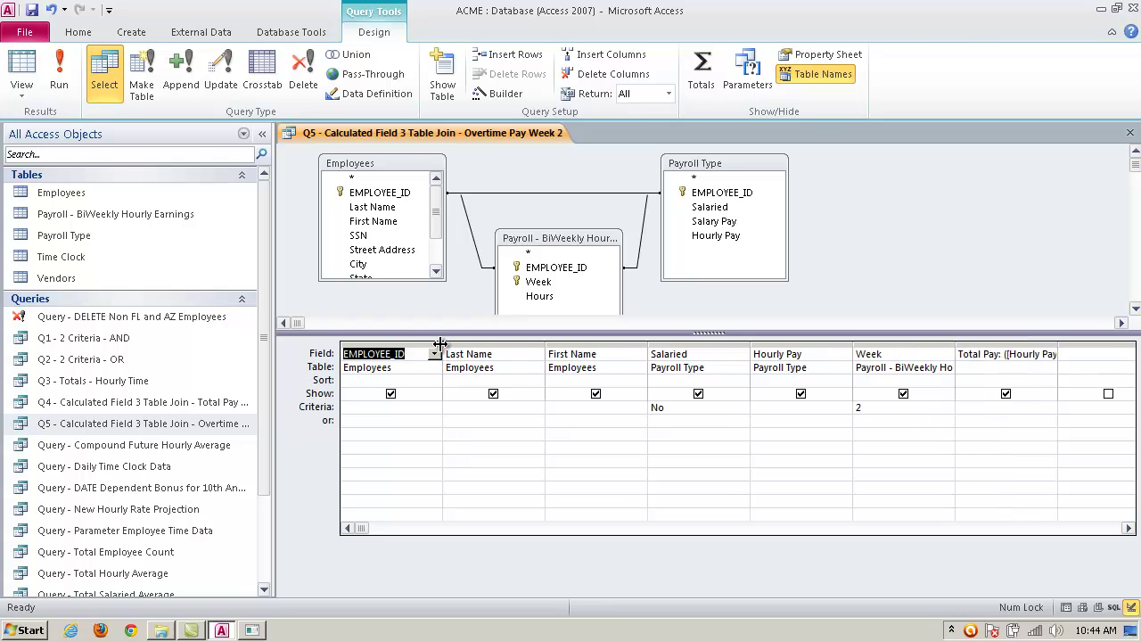
left_click_drag(441, 354, 419, 354)
left_click(515, 344)
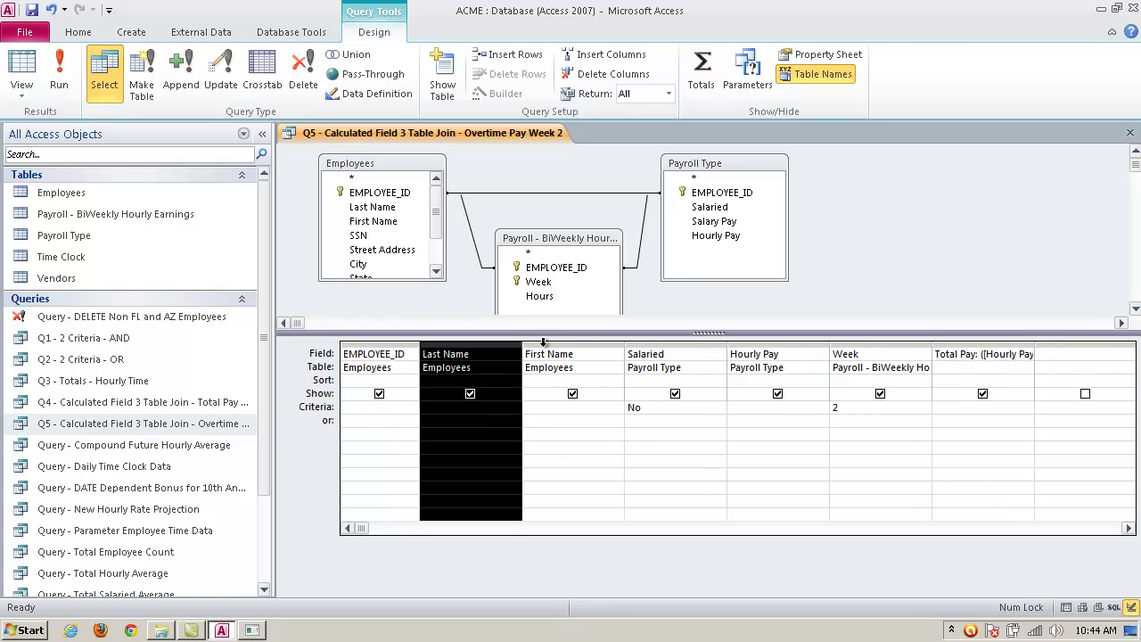
left_click_drag(522, 346, 504, 346)
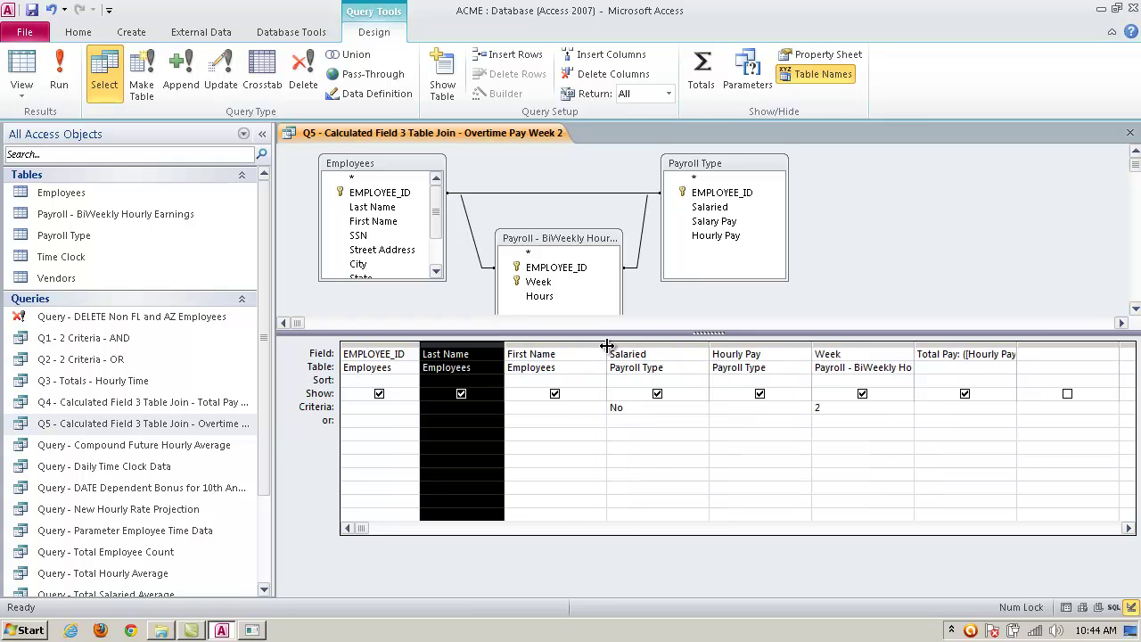
left_click_drag(607, 350, 581, 349)
left_click(675, 354)
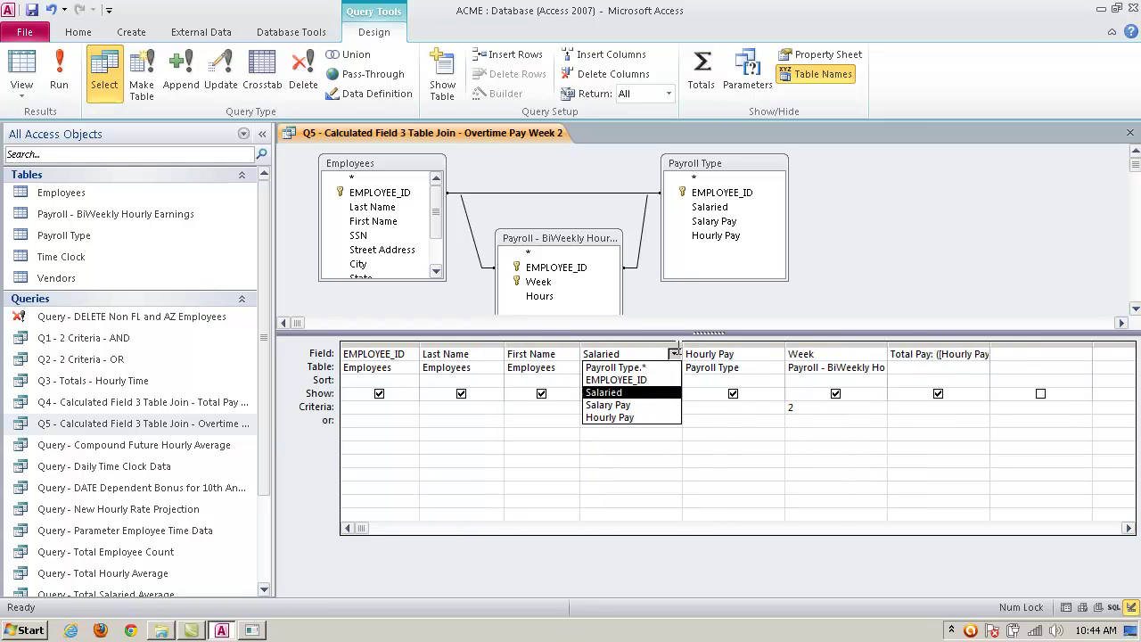
left_click_drag(990, 342, 1135, 345)
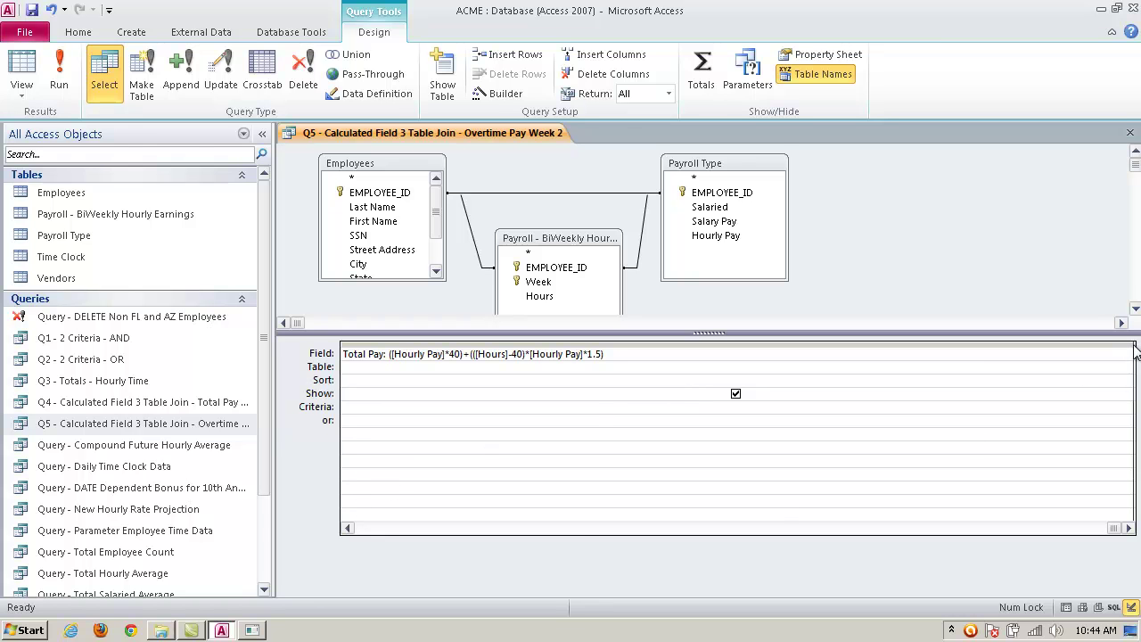
left_click(347, 529)
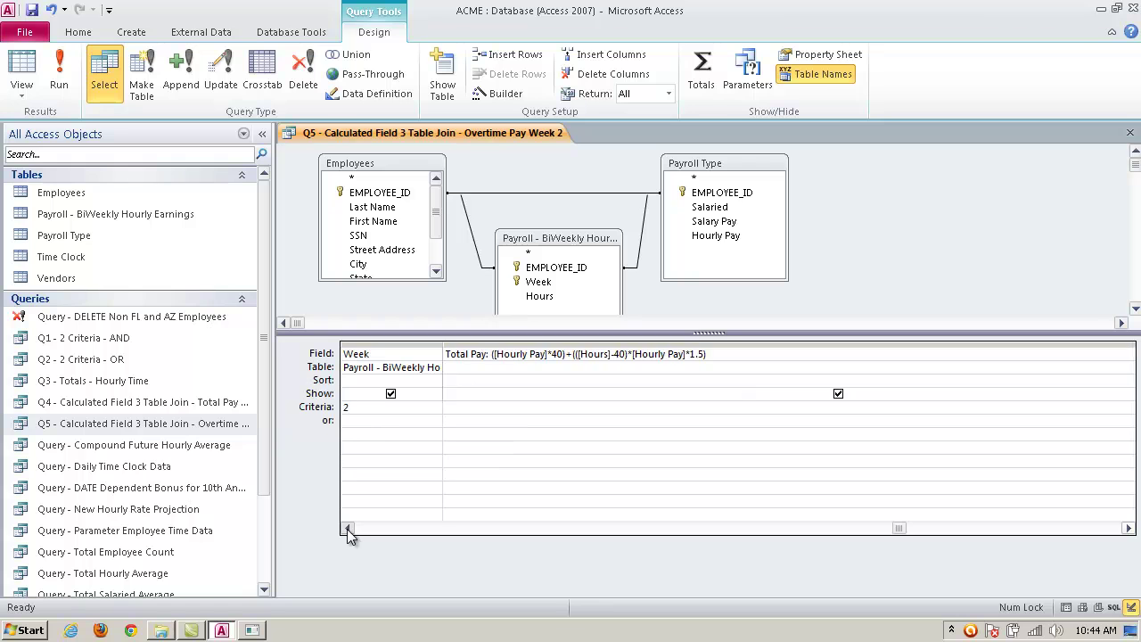
left_click(348, 529)
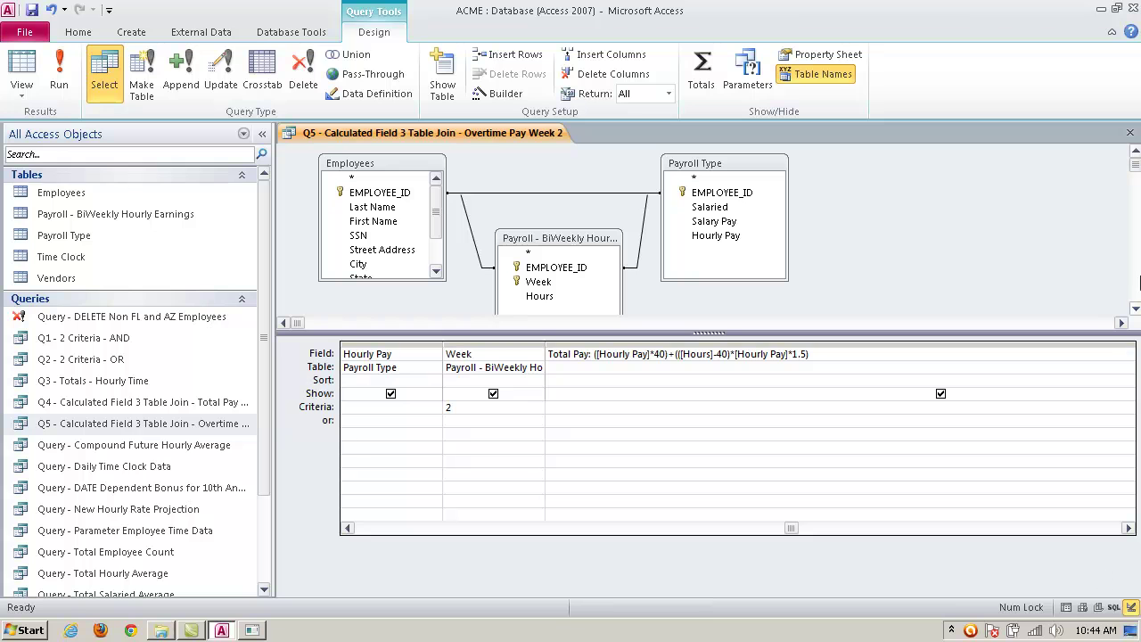
left_click(1130, 132)
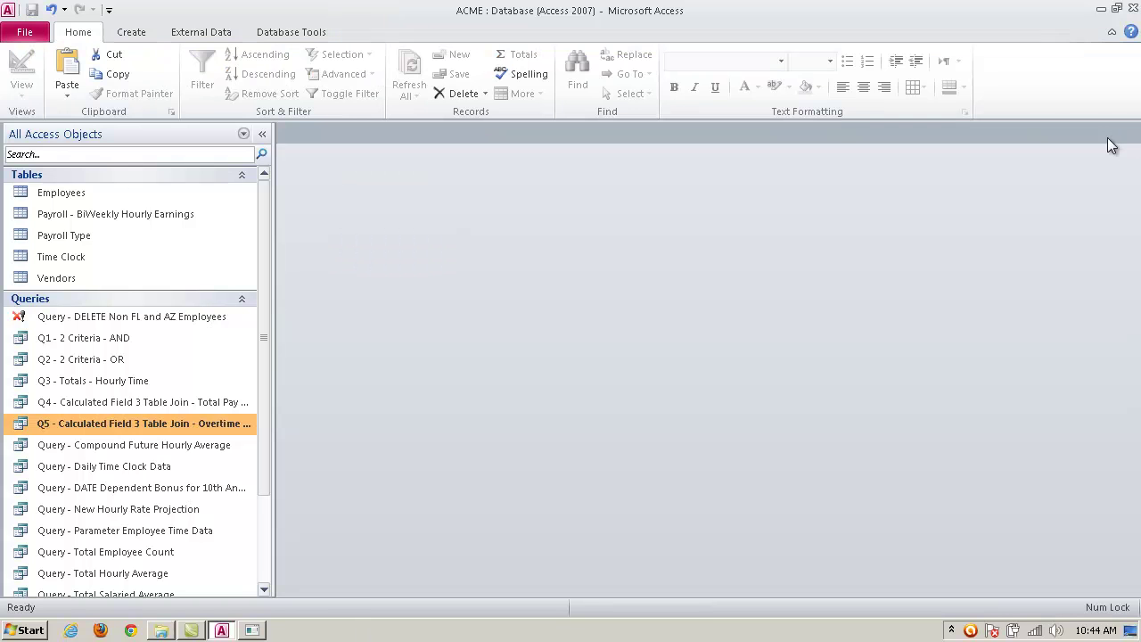
- Re-enter the Hours criterion as >40 in the Q5 overtime query design, save it, and check the query results
right_click(184, 425)
left_click(268, 203)
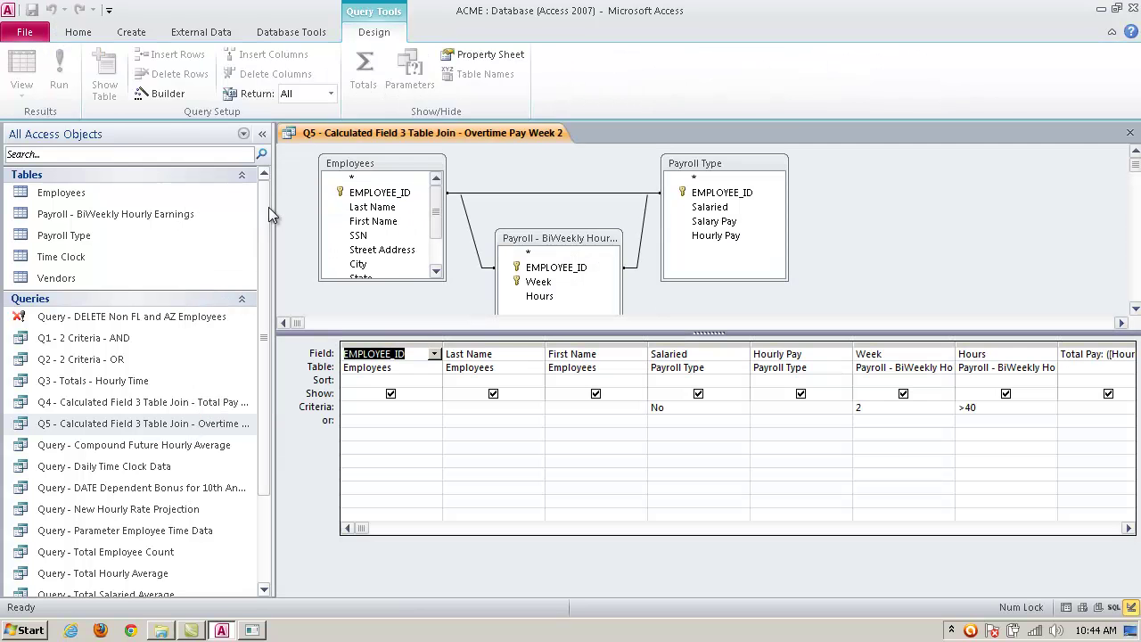
left_click(987, 409)
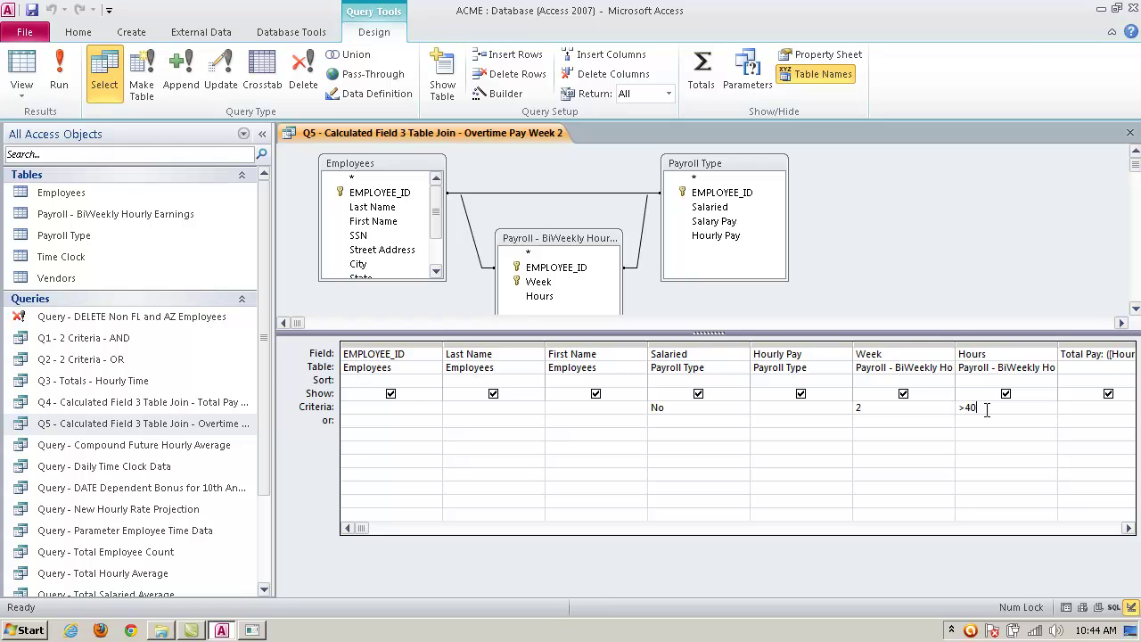
left_click_drag(987, 410, 957, 409)
key("Delete")
type(">")
left_click(1131, 132)
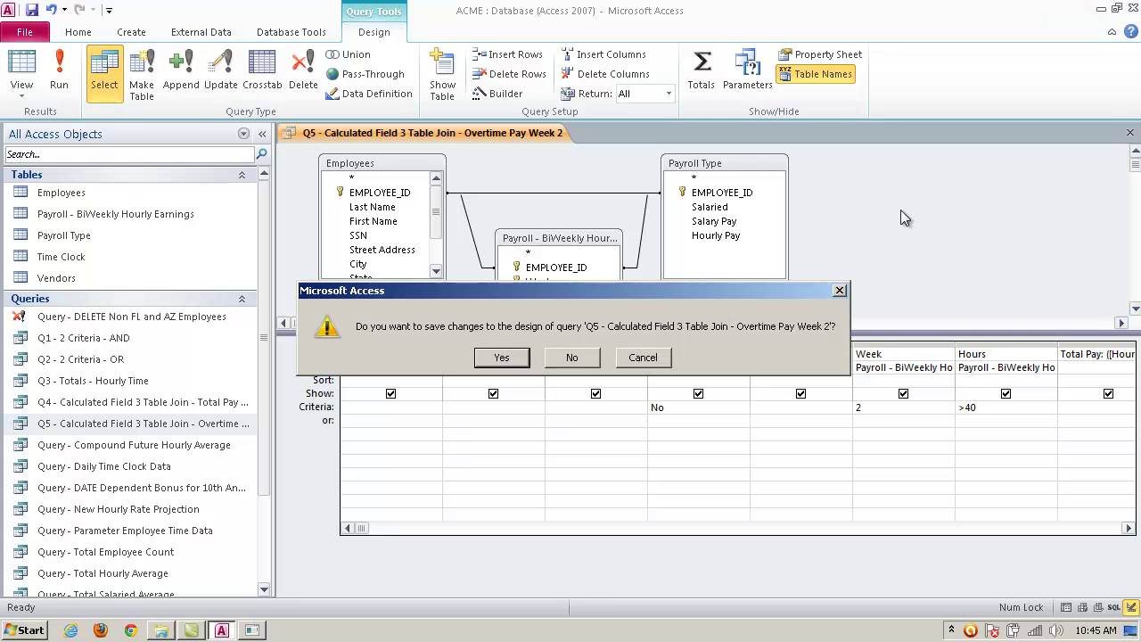
left_click(501, 357)
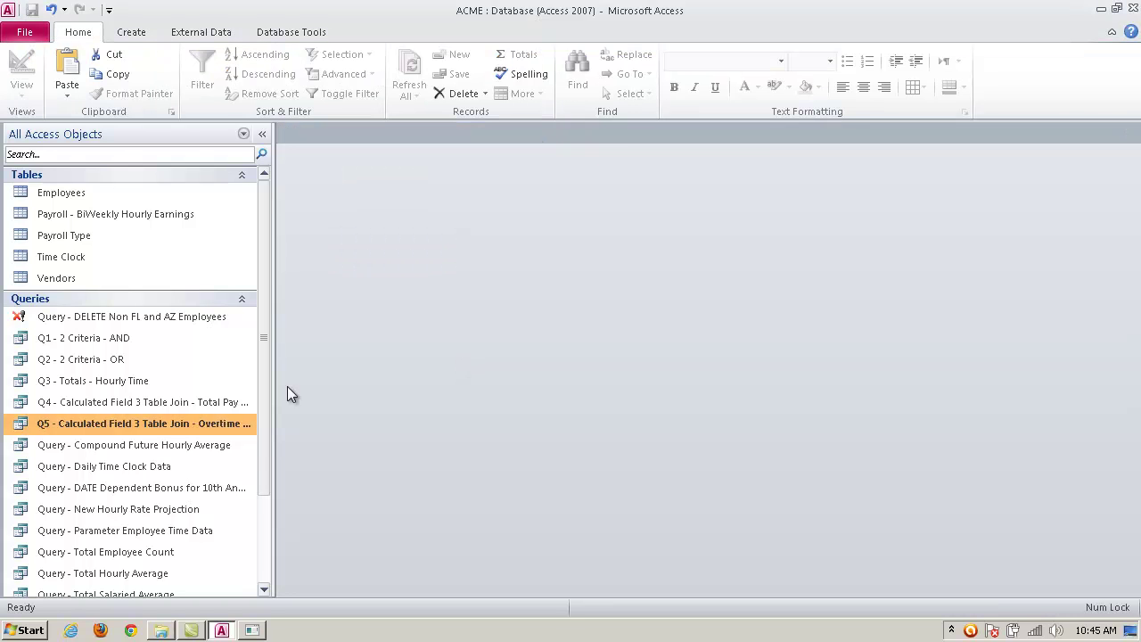
double_click(188, 422)
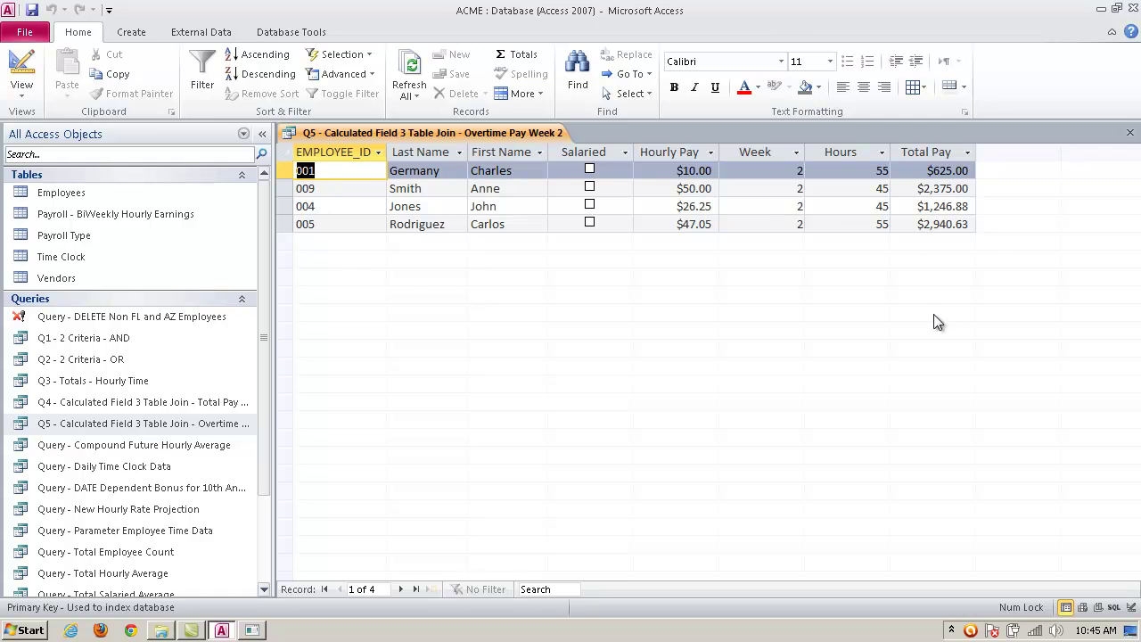
left_click(1132, 131)
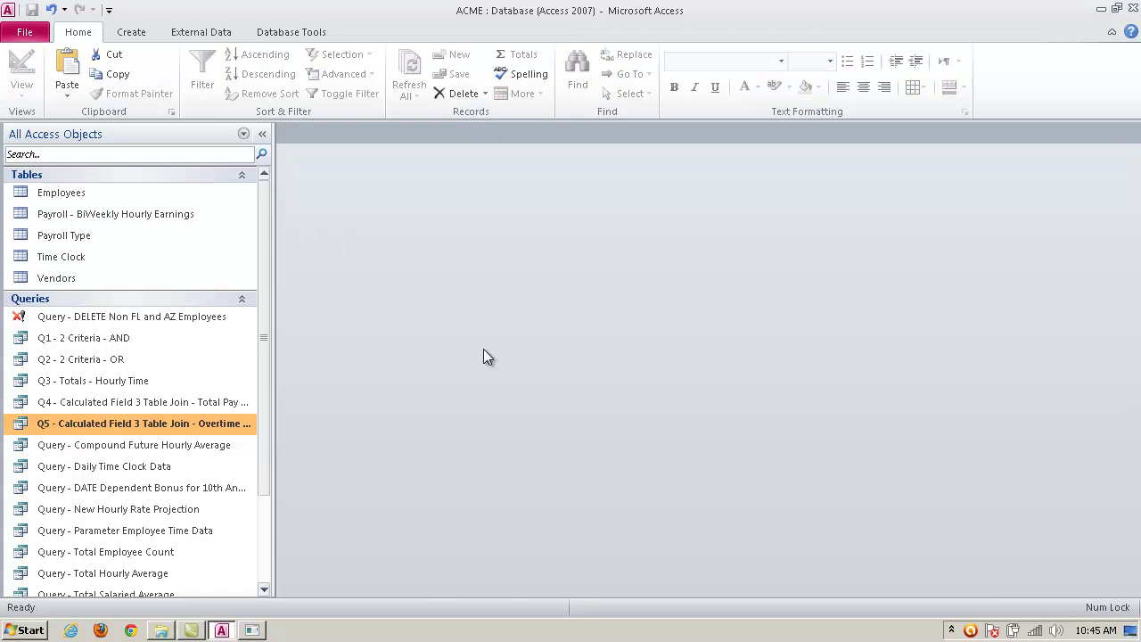
- Clear the Hours criterion in the Q5 overtime query design, save it, and run the query to check the results
right_click(216, 425)
left_click(284, 208)
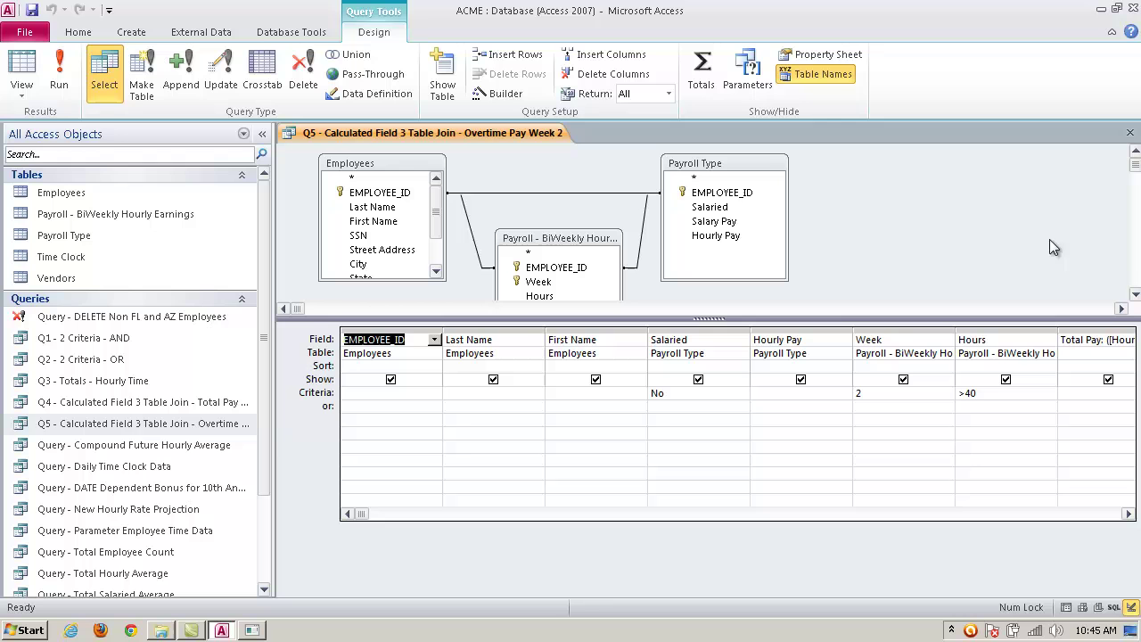
left_click(988, 393)
key("BackSpace")
key("BackSpace")
key("BackSpace")
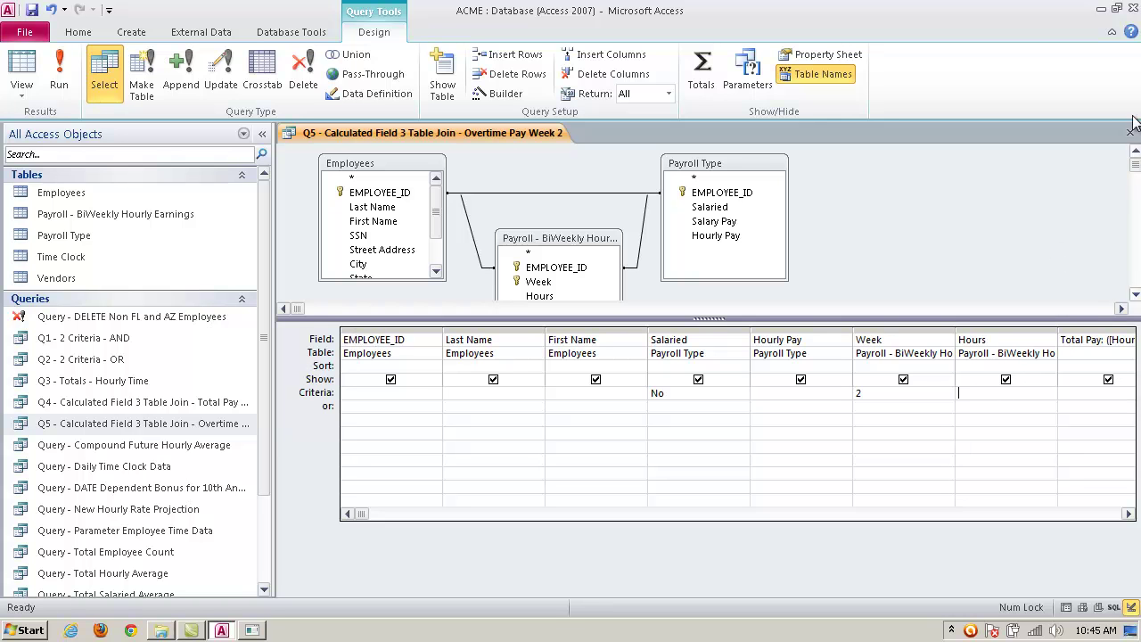
left_click(1129, 133)
left_click(508, 358)
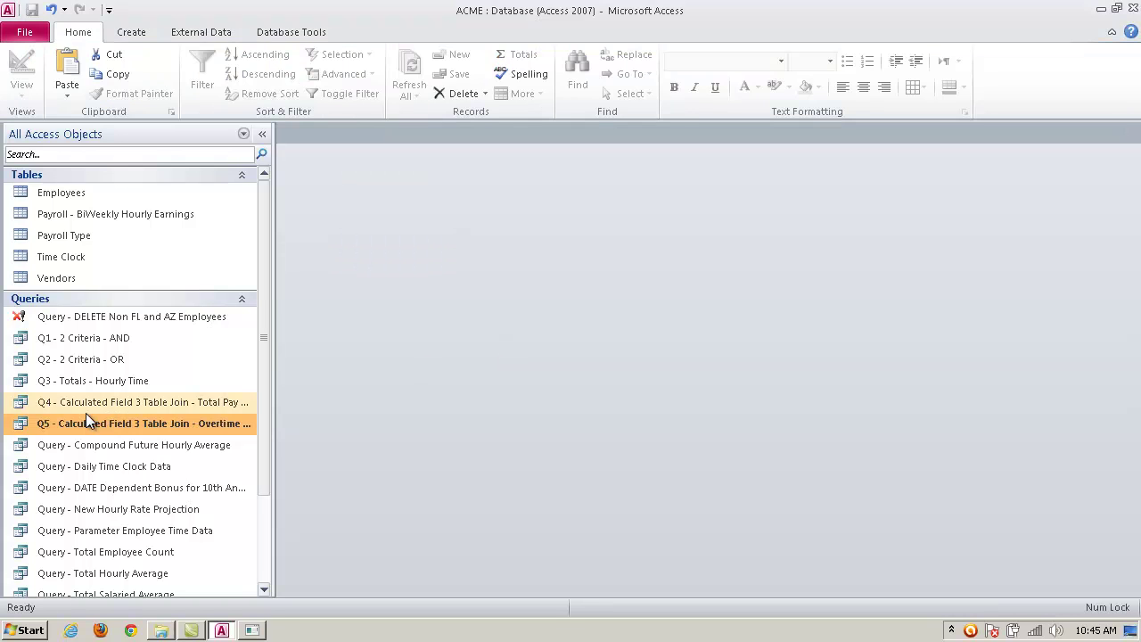
double_click(129, 422)
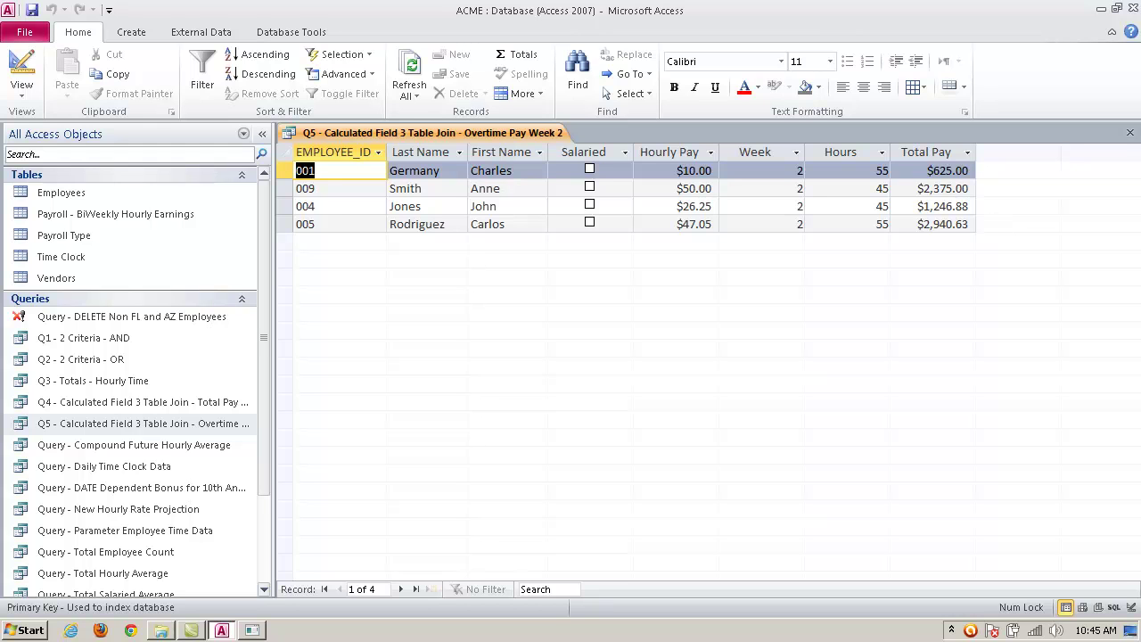
left_click(1129, 133)
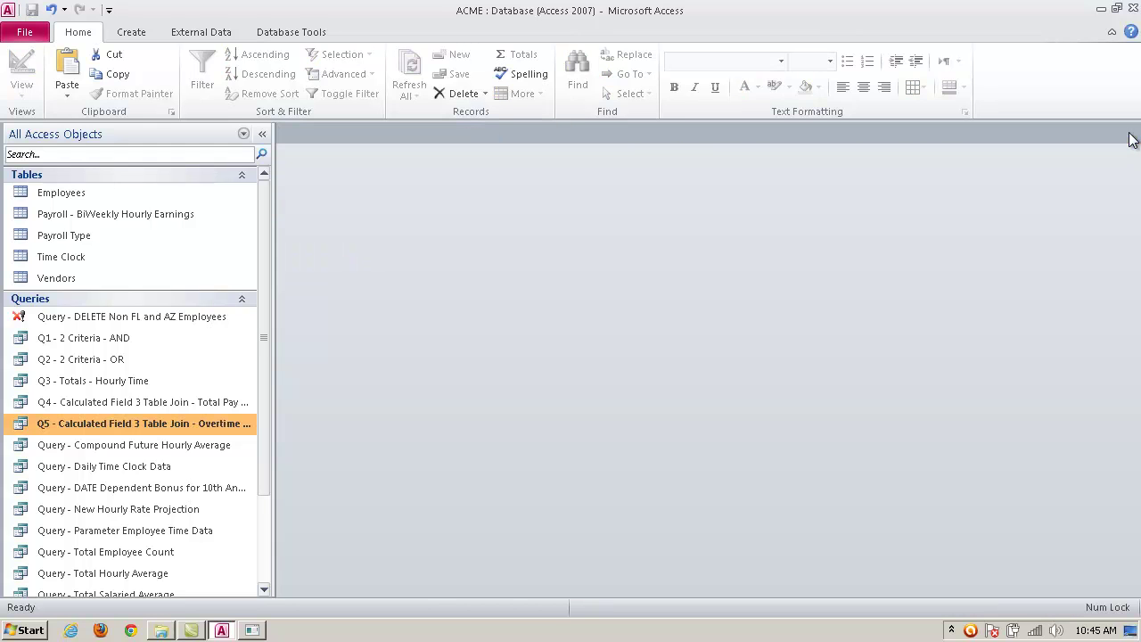
- In the Payroll - BiWeekly Hourly Earnings table, set the first employee's Hours to 35 for week 1 and 38 for week 2
double_click(110, 217)
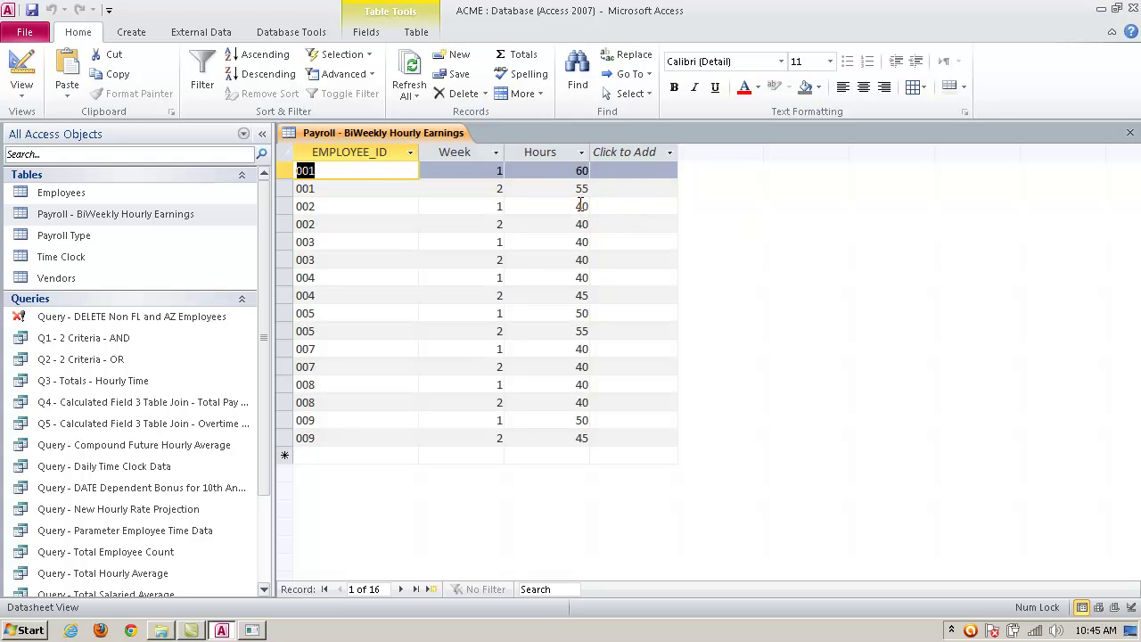
double_click(582, 170)
type("35")
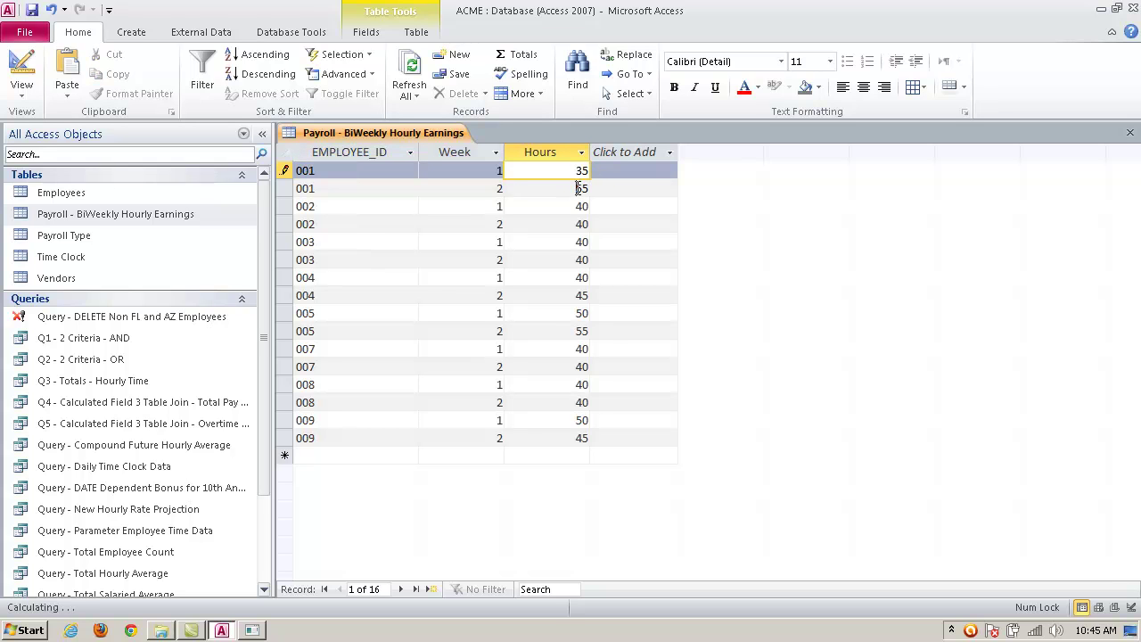
left_click(580, 188)
double_click(577, 190)
type("38")
left_click(600, 221)
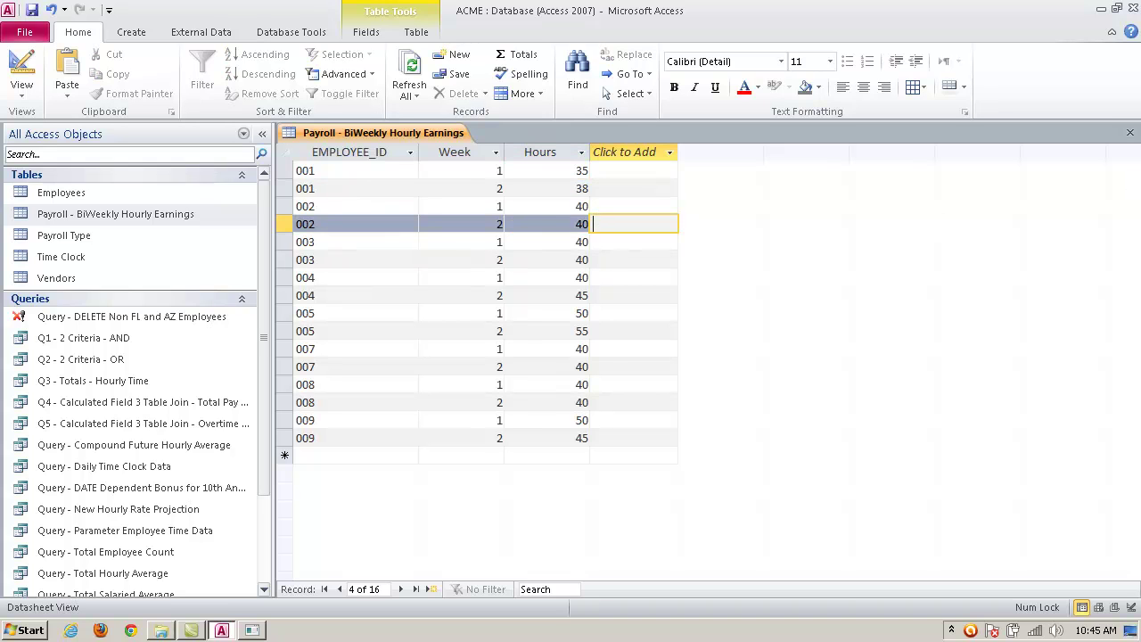
left_click(1130, 132)
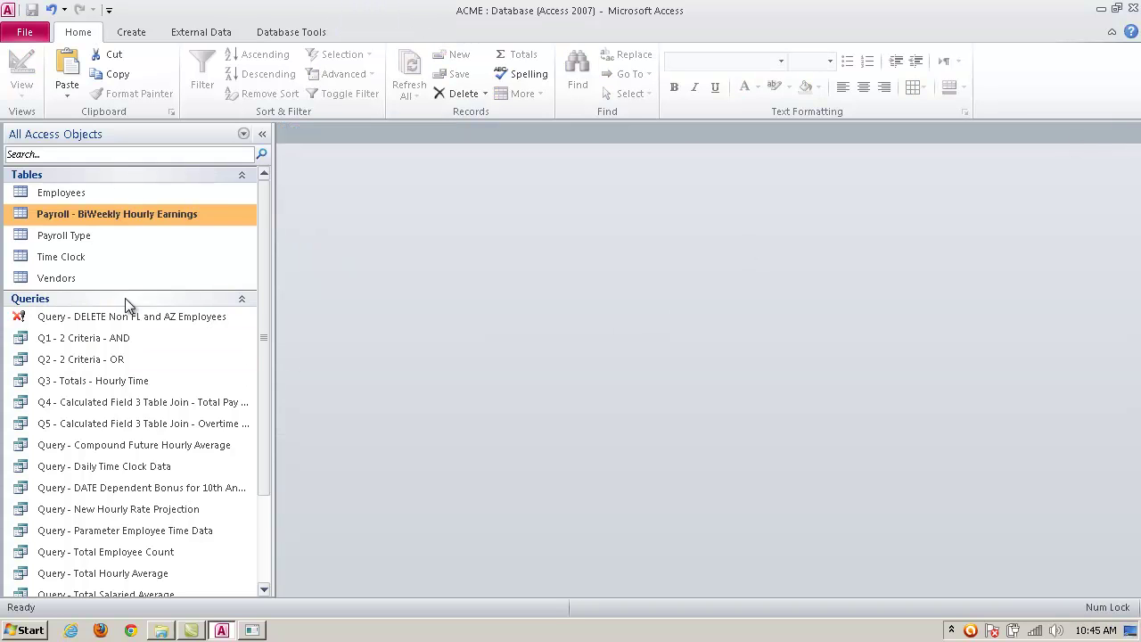
- Run the Q5 overtime pay query to check the Total Pay calculated for fewer than 40 hours, and close the results
scroll(271, 350, "down", 2)
scroll(272, 357, "down", 2)
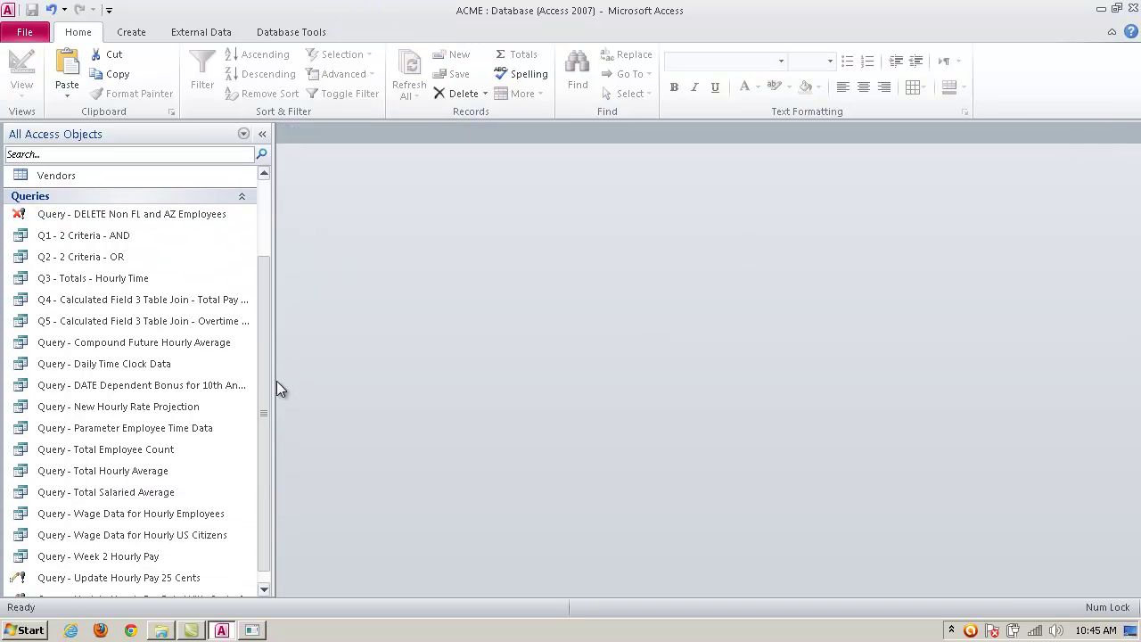
left_click(224, 345)
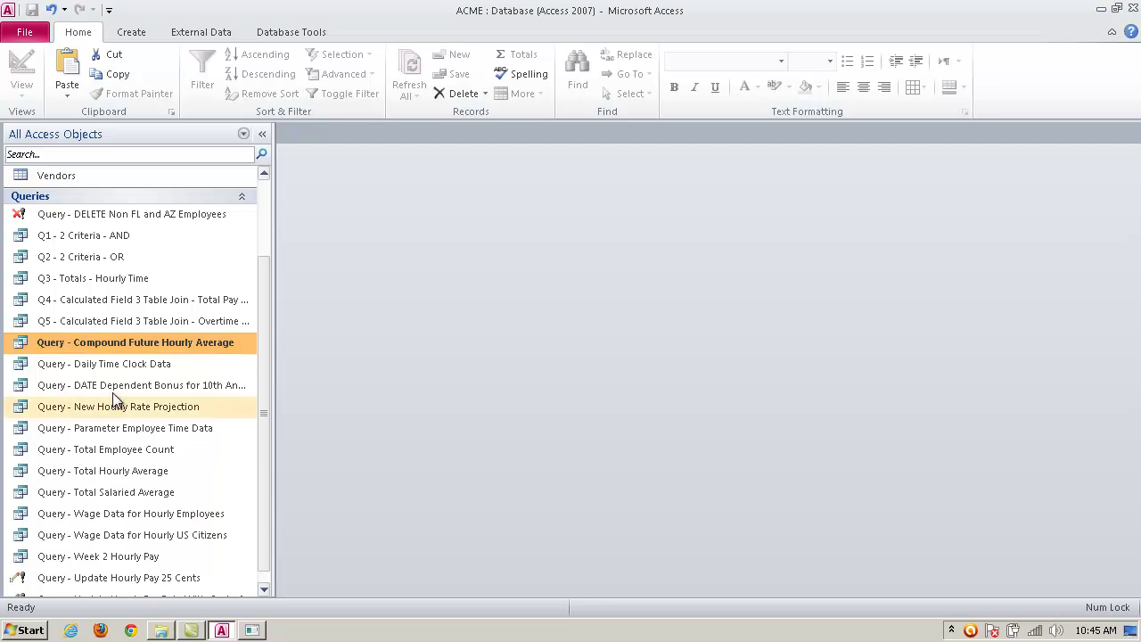
double_click(175, 320)
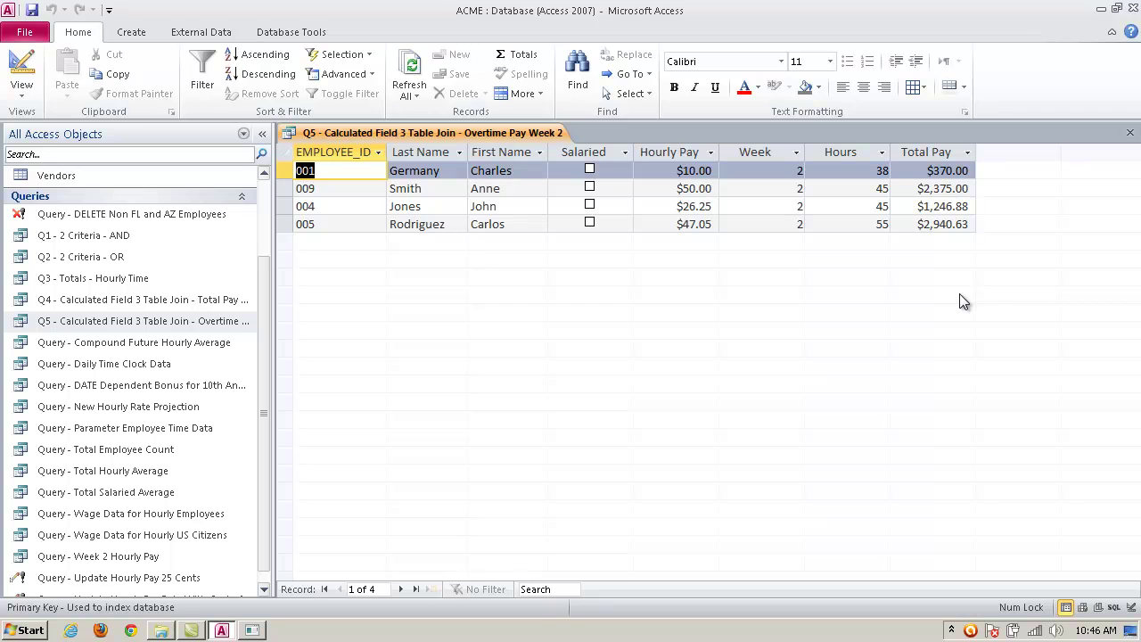
left_click(1131, 134)
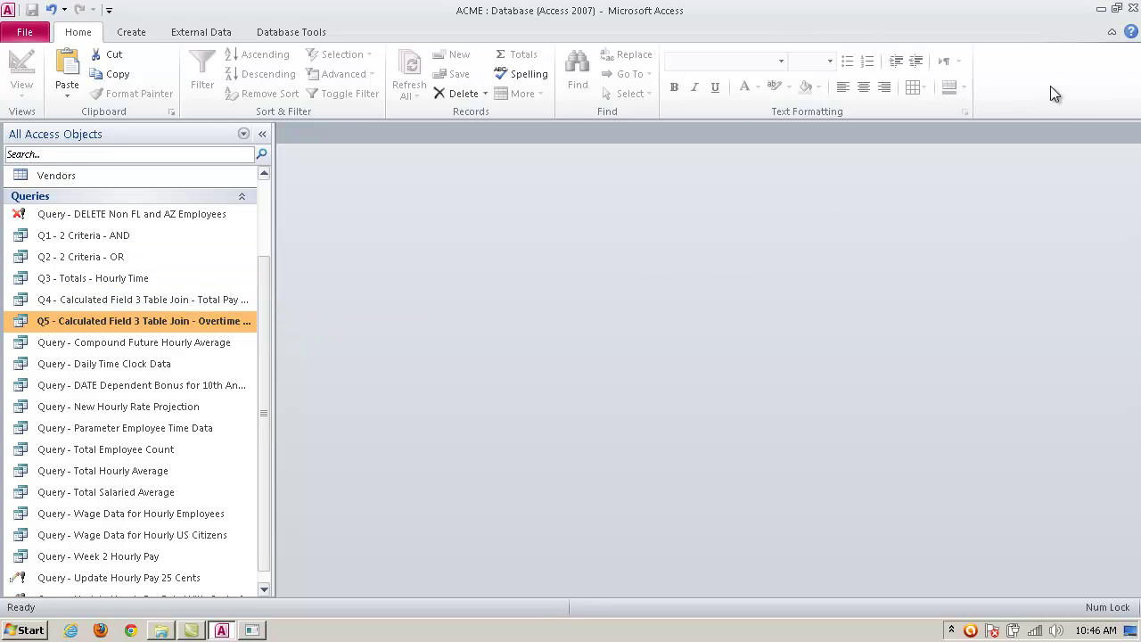
- Open the Q5 overtime query's design to examine the end of the Total Pay expression, and close it
right_click(186, 323)
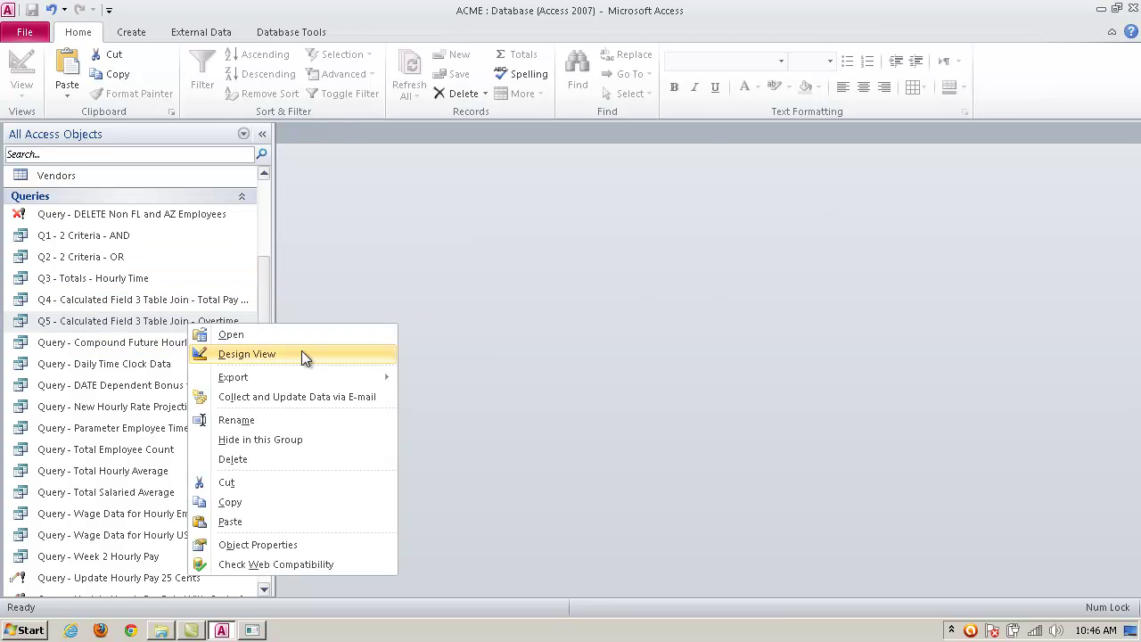
left_click(301, 350)
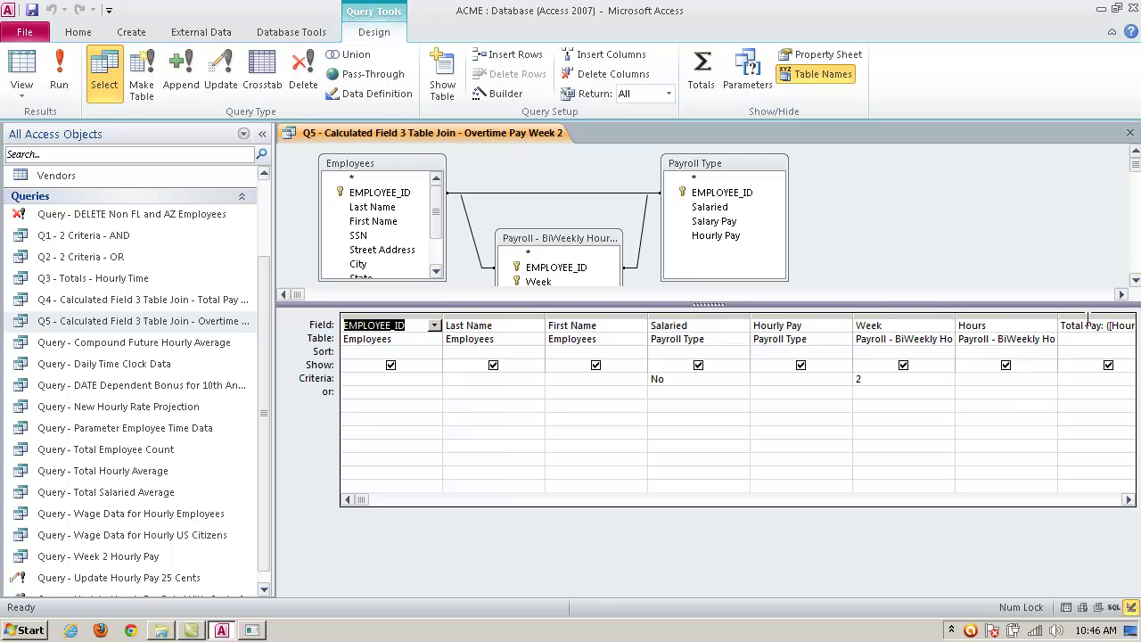
left_click(1112, 329)
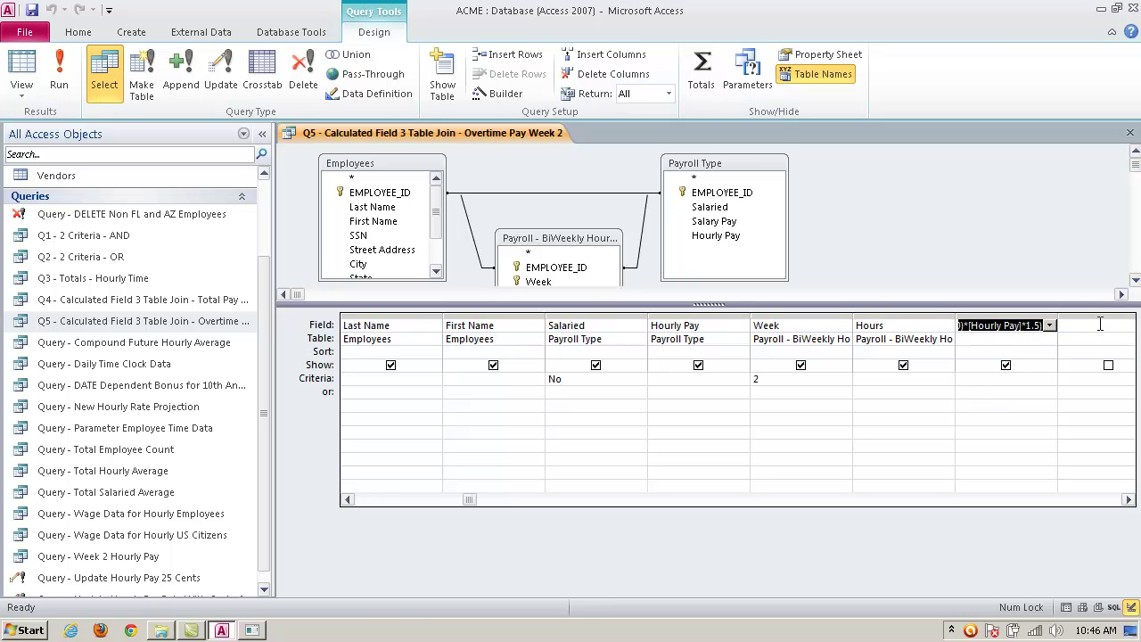
left_click(1130, 132)
- Run the Q4 total pay and Q5 overtime pay queries to compare their Total Pay values, closing each result
left_click(192, 299)
double_click(187, 302)
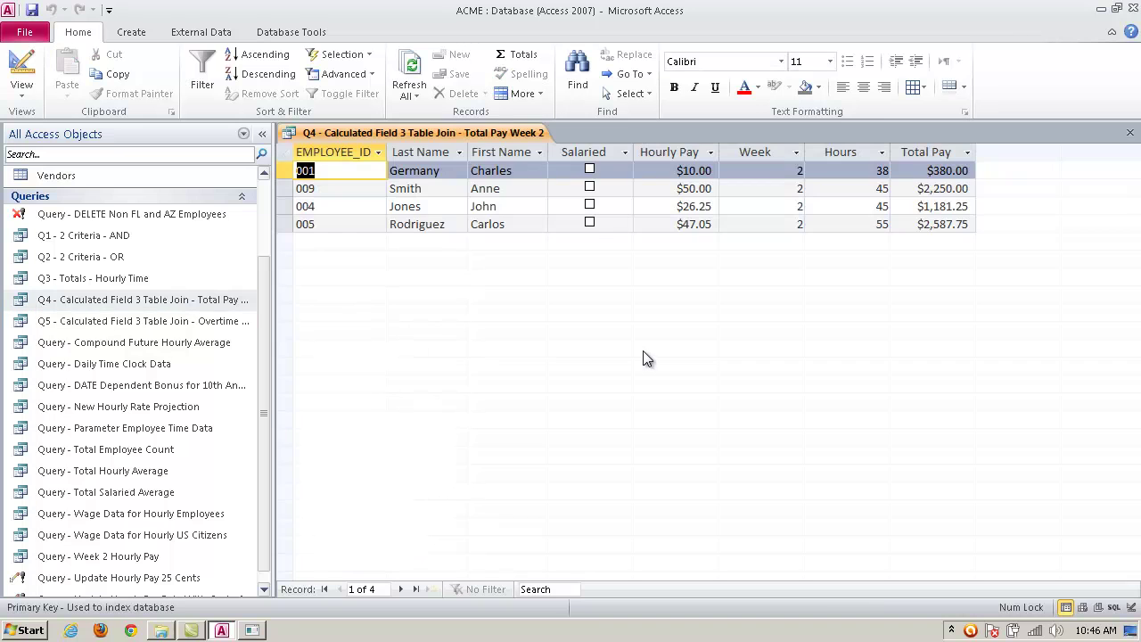
left_click(1131, 132)
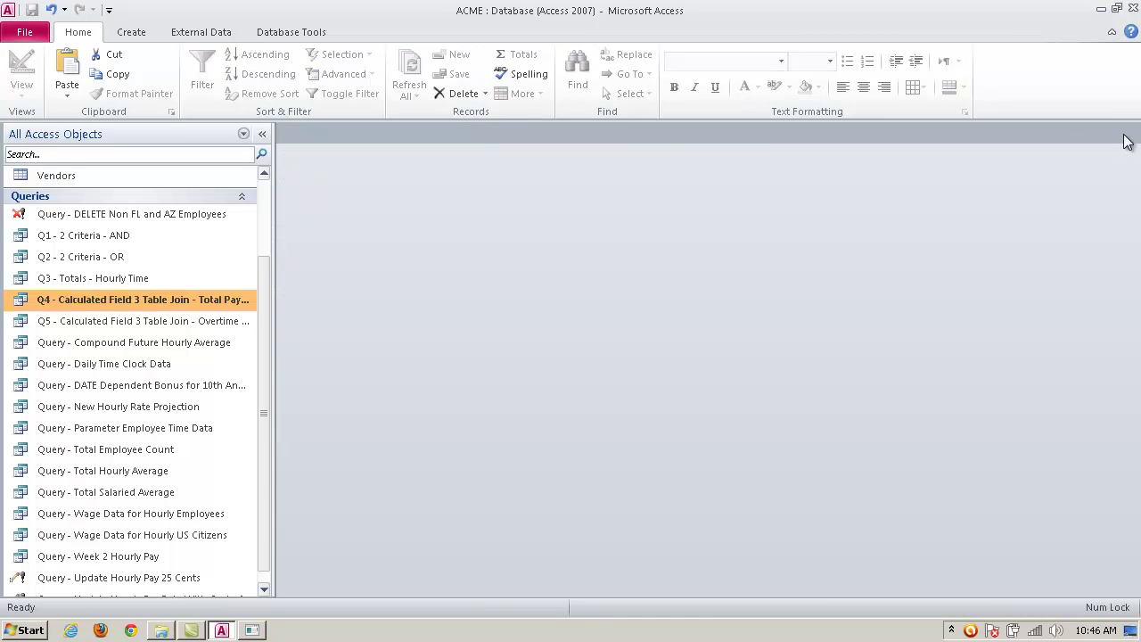
double_click(148, 321)
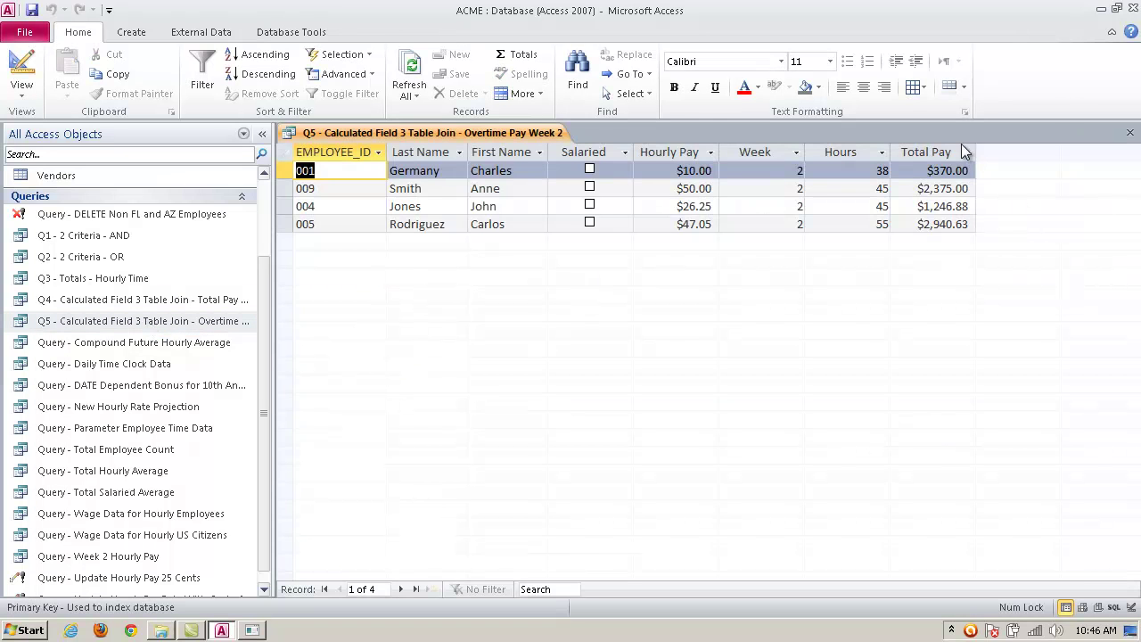
left_click(1130, 132)
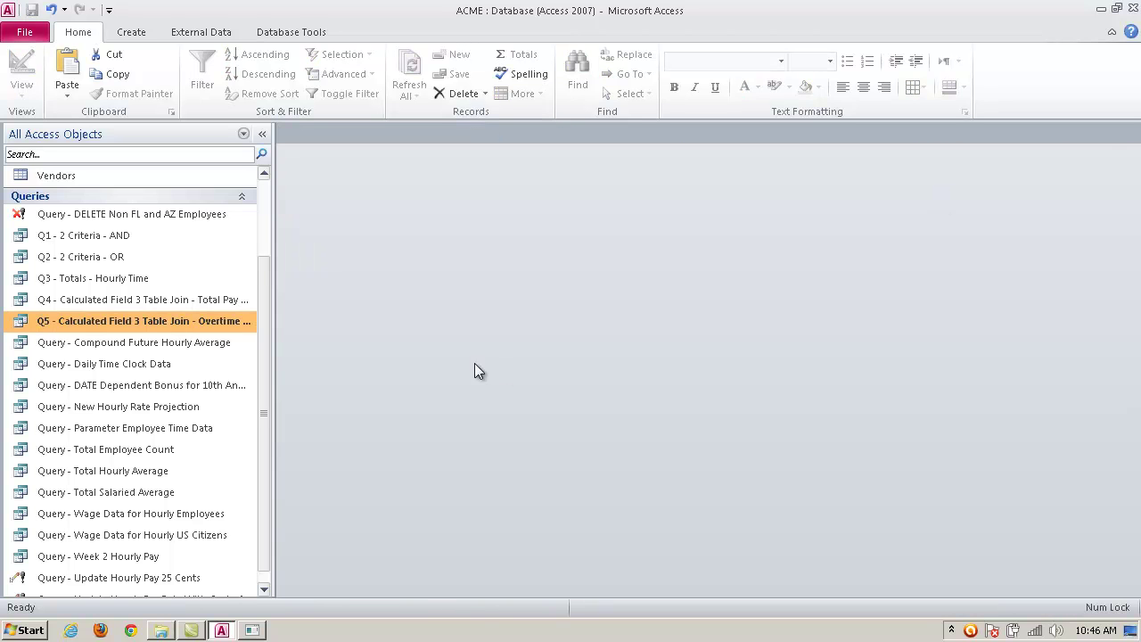
- Set the Hours criterion to >40 in the Q5 overtime query design, and save and close the query
right_click(216, 323)
left_click(297, 357)
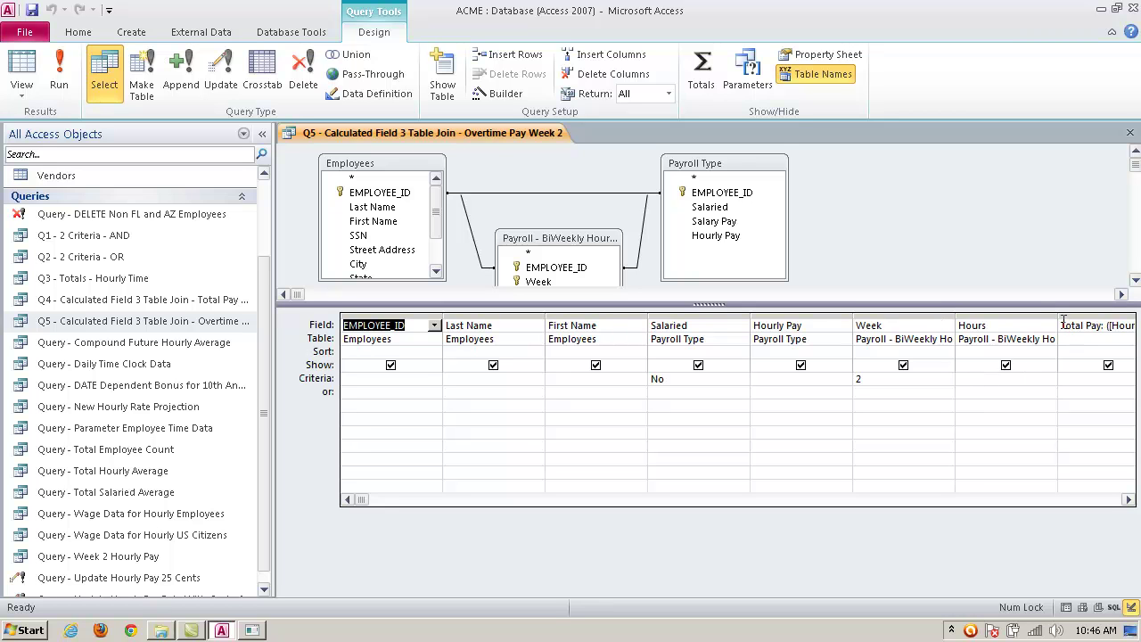
left_click(988, 379)
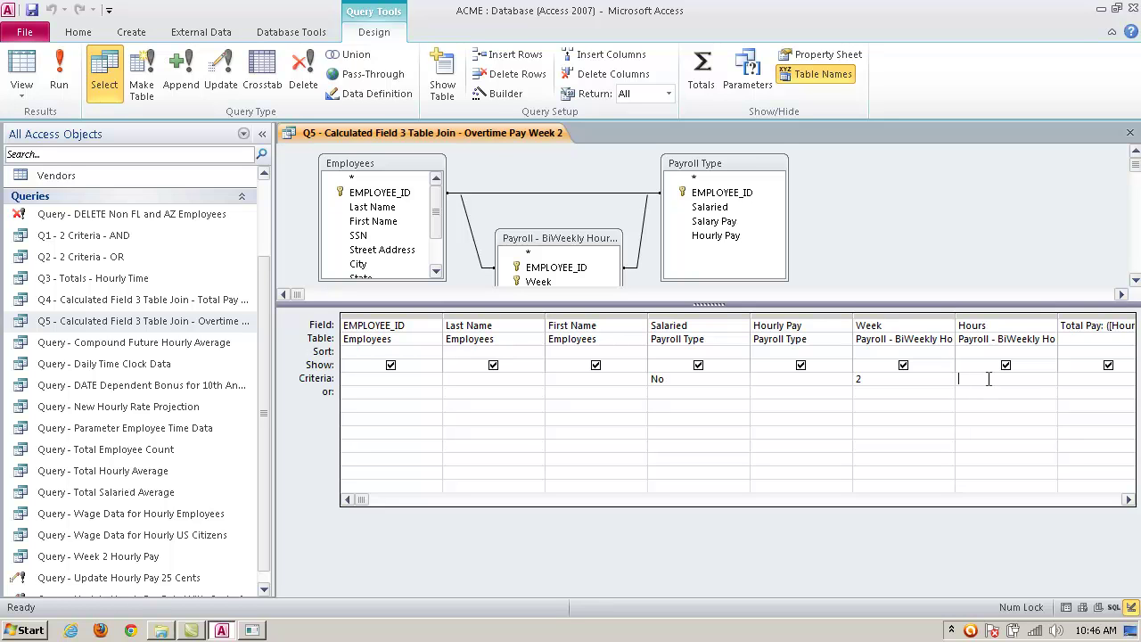
type(">40")
left_click(1093, 381)
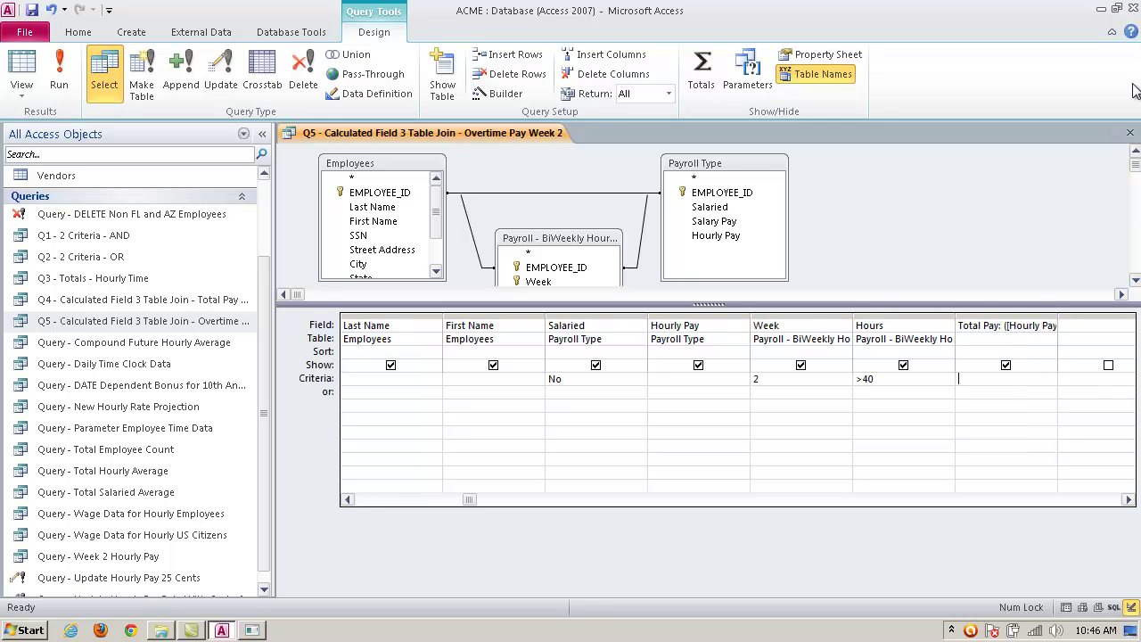
left_click(1130, 132)
left_click(497, 358)
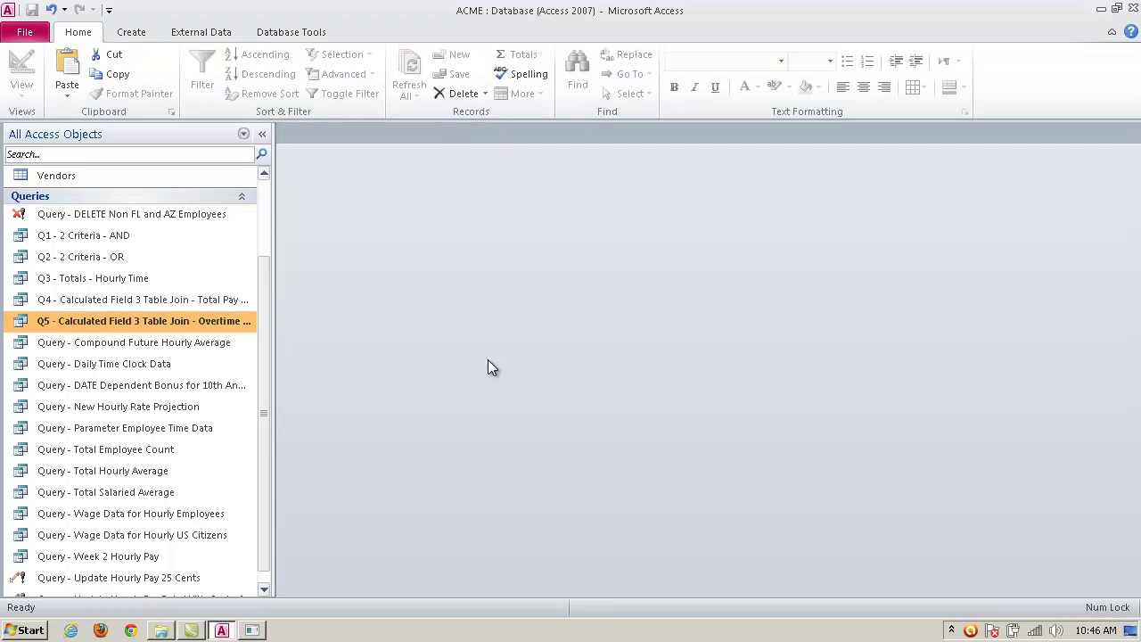
- Run the Q5 overtime query and the Q4 total pay query again to check which employees each lists, closing both
double_click(194, 322)
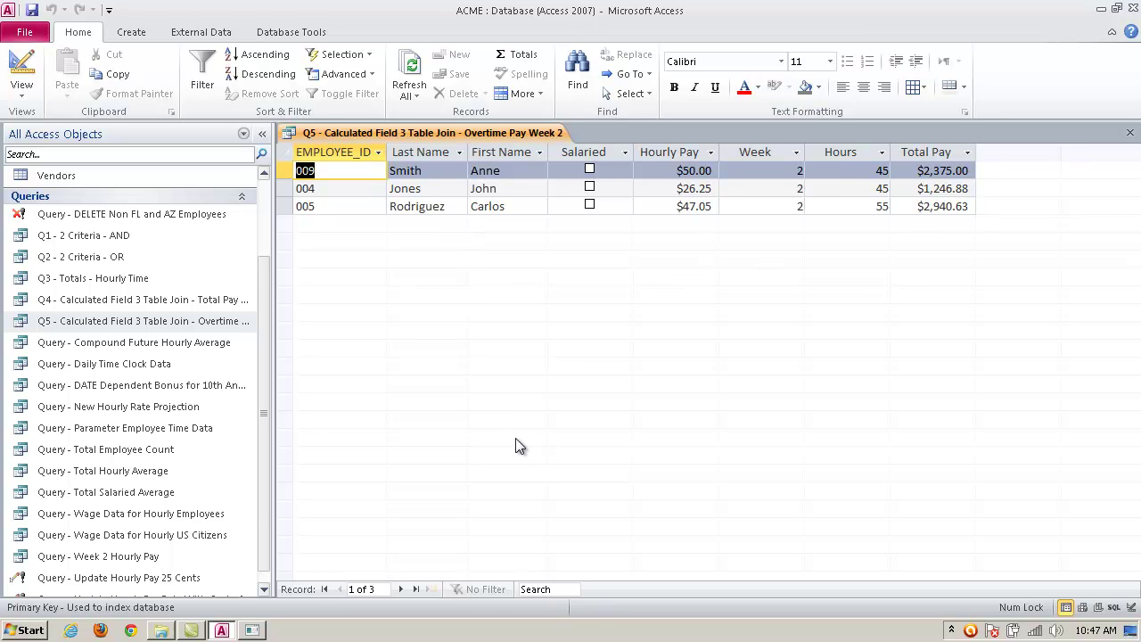
left_click(1131, 132)
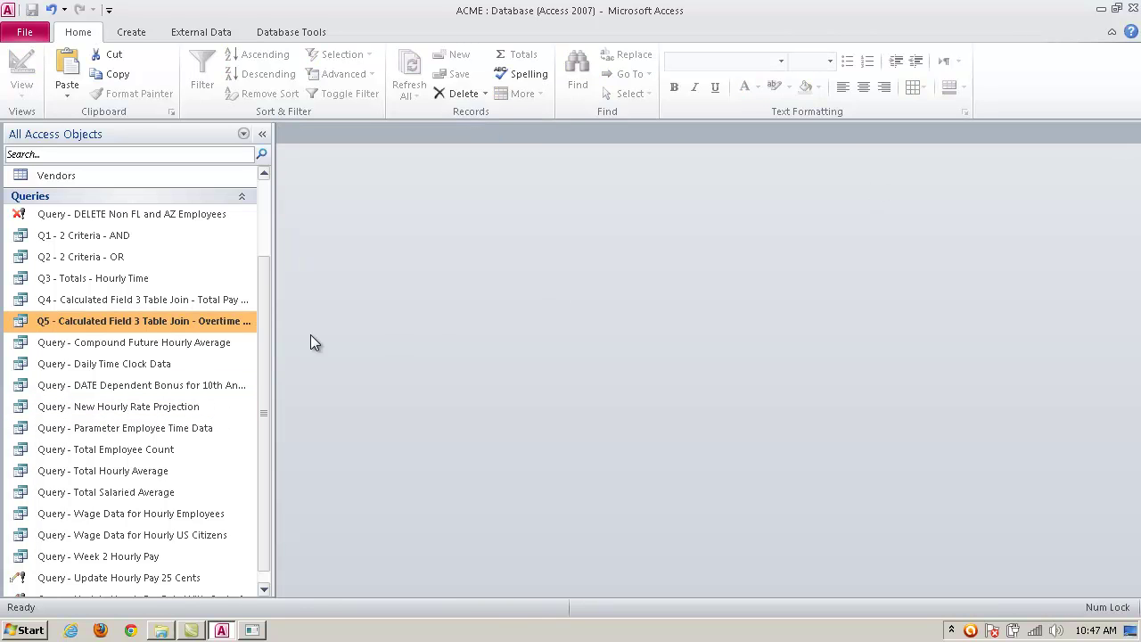
double_click(203, 305)
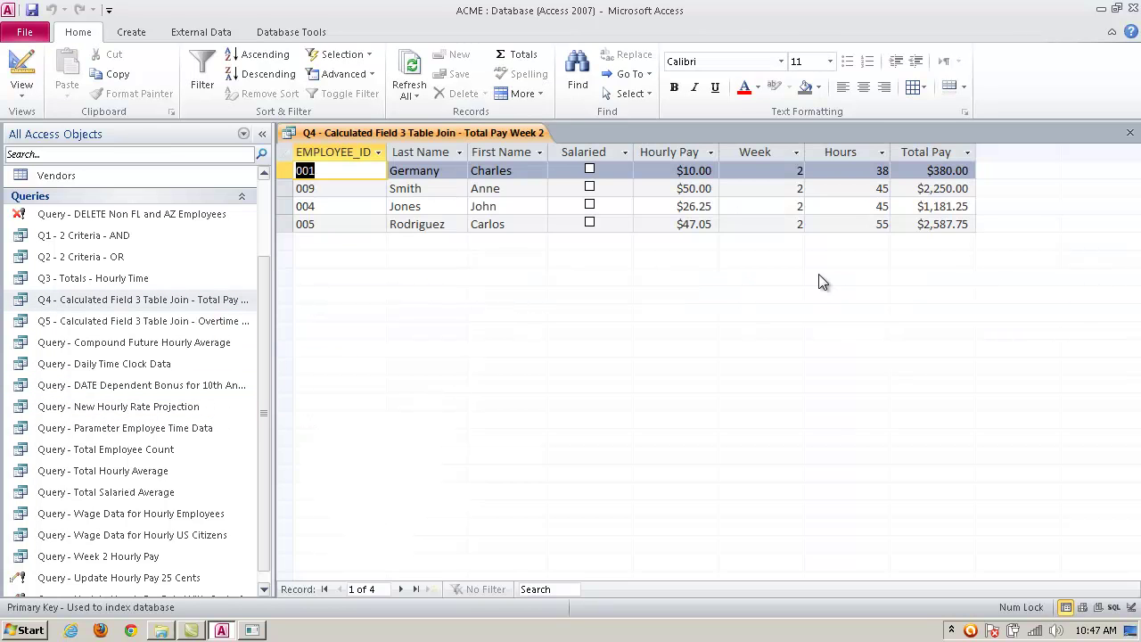
left_click(1130, 132)
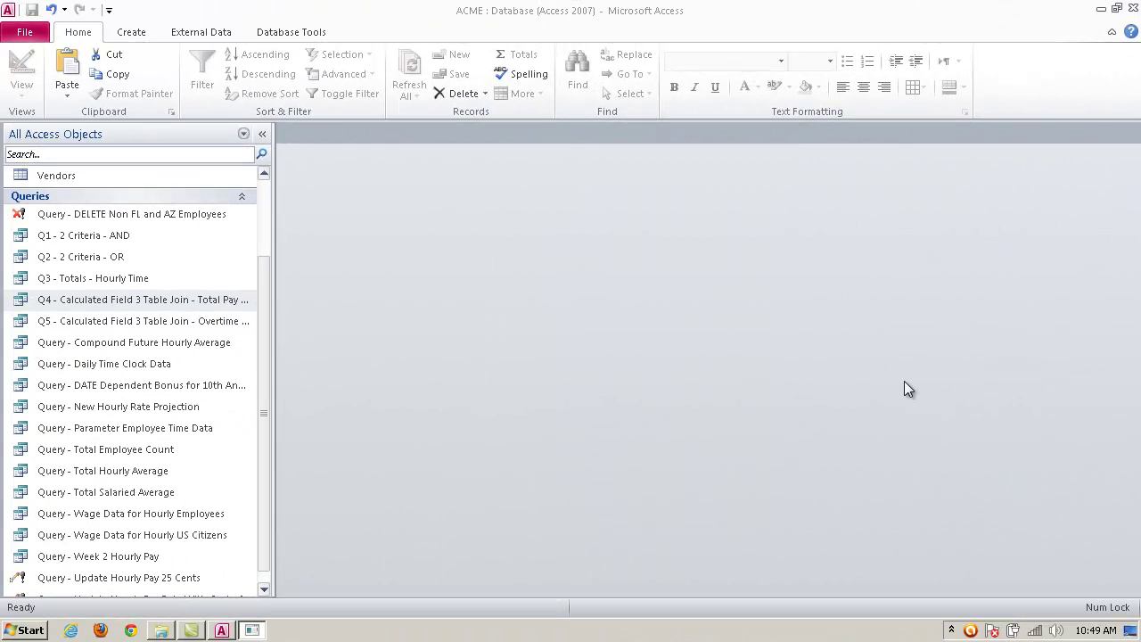
left_click_drag(265, 278, 259, 193)
left_click(207, 174)
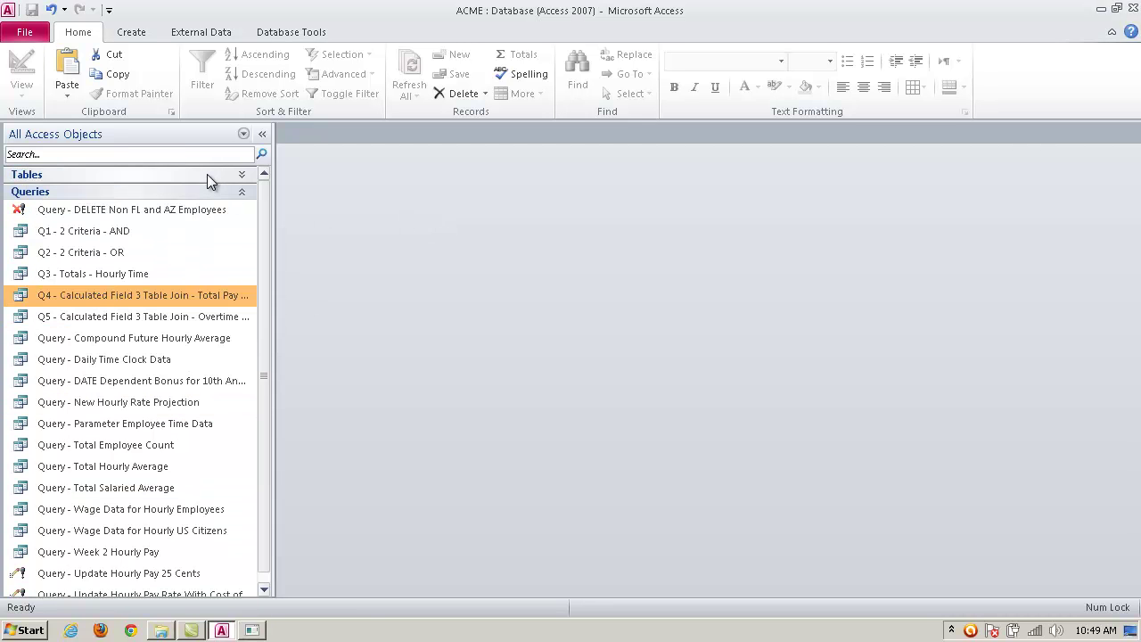
left_click(227, 191)
left_click(227, 191)
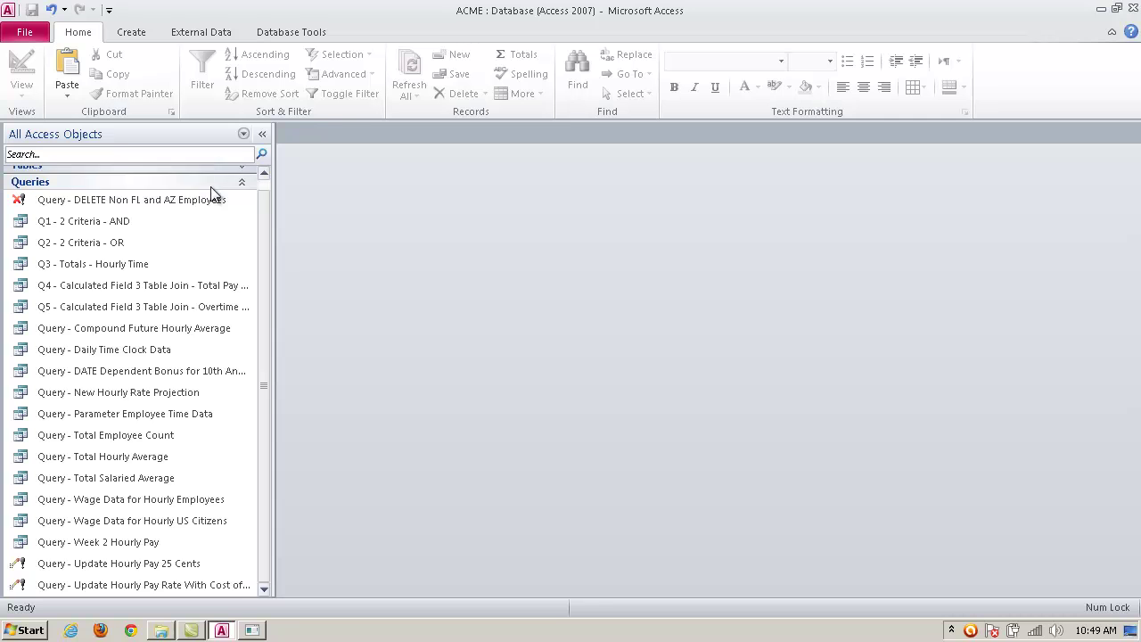
left_click(264, 175)
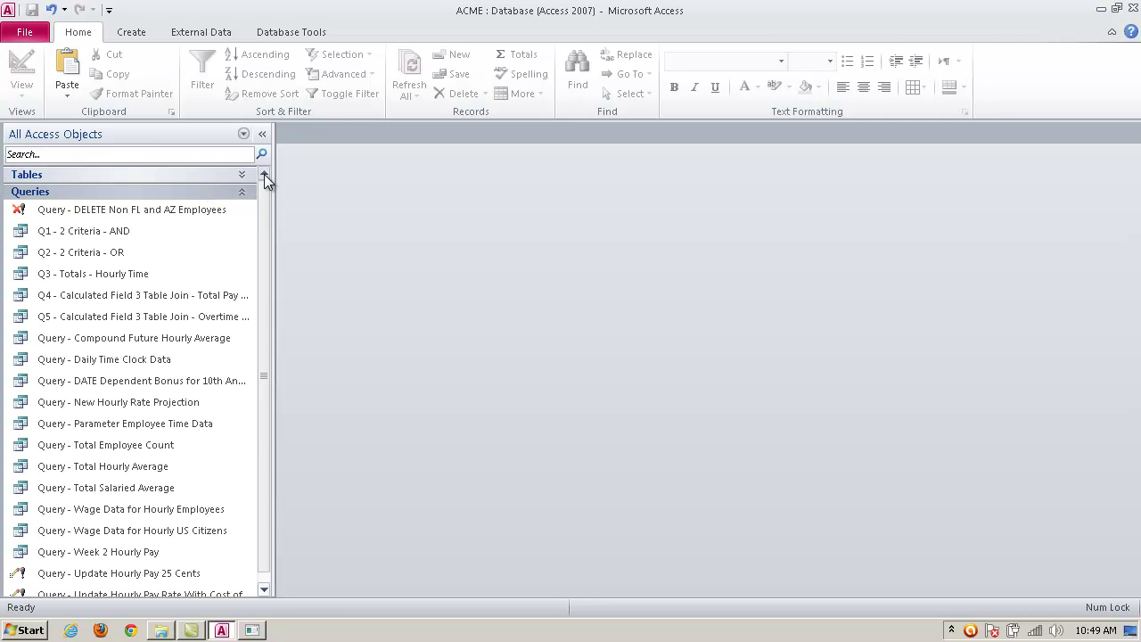
left_click(219, 176)
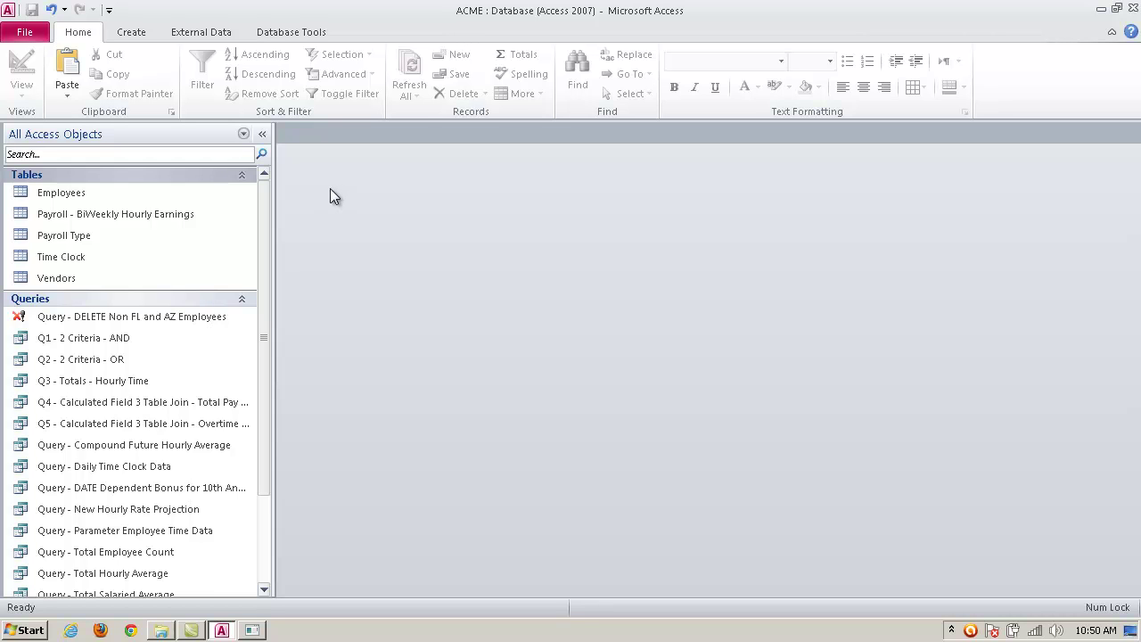
- Create a new table in Design View with a first field named Employee_ID of data type Text
left_click(138, 32)
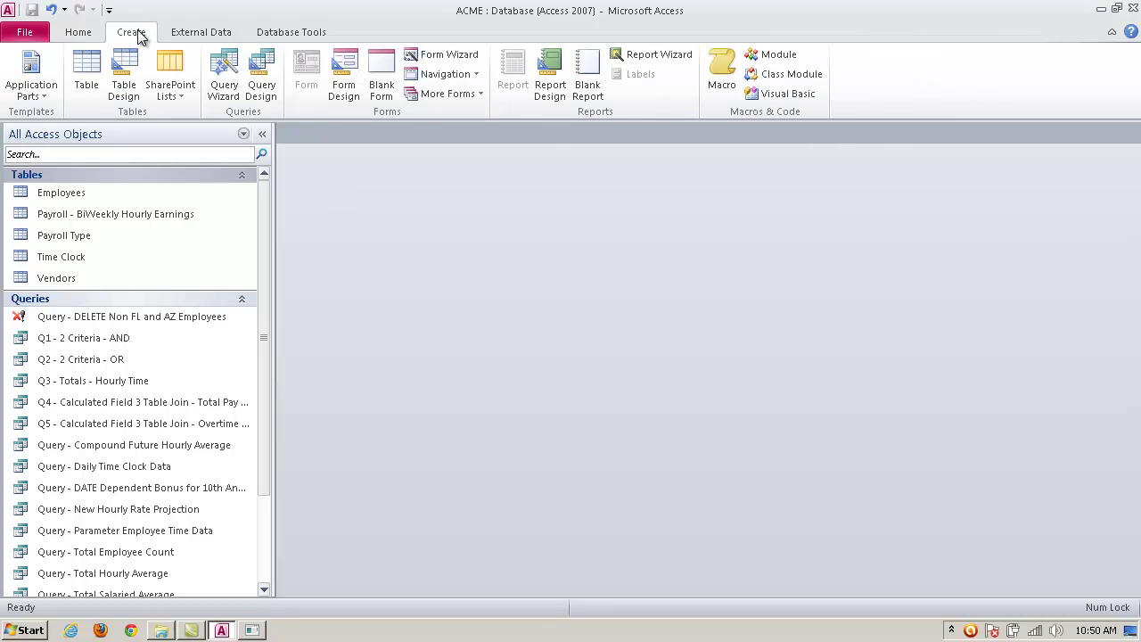
left_click(123, 76)
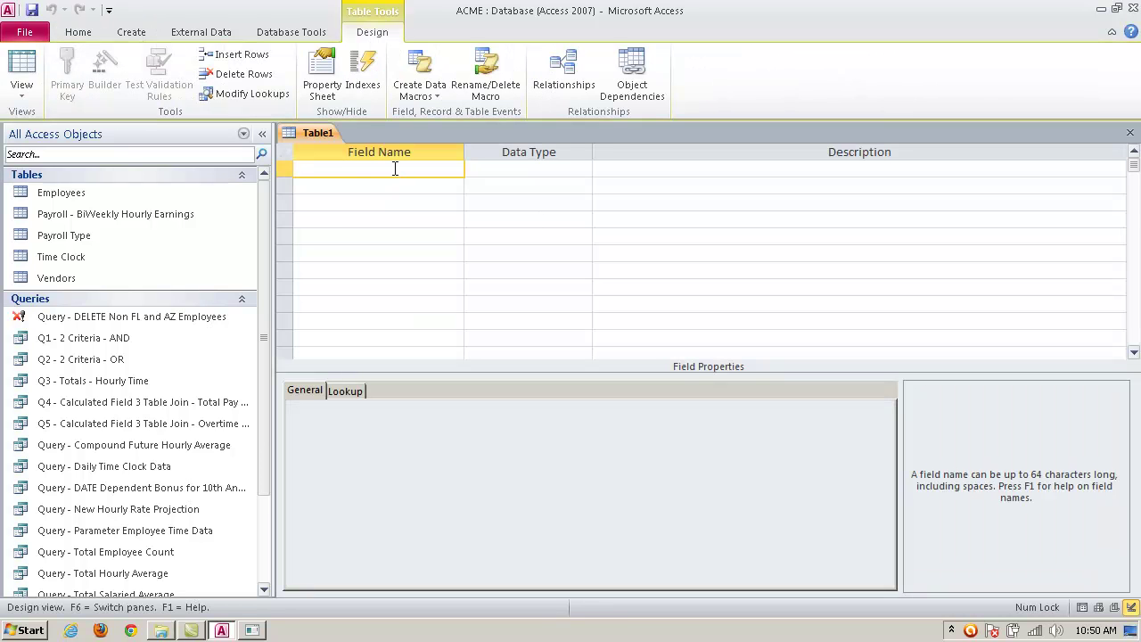
type("Employee_ID")
key("Tab")
key("Tab")
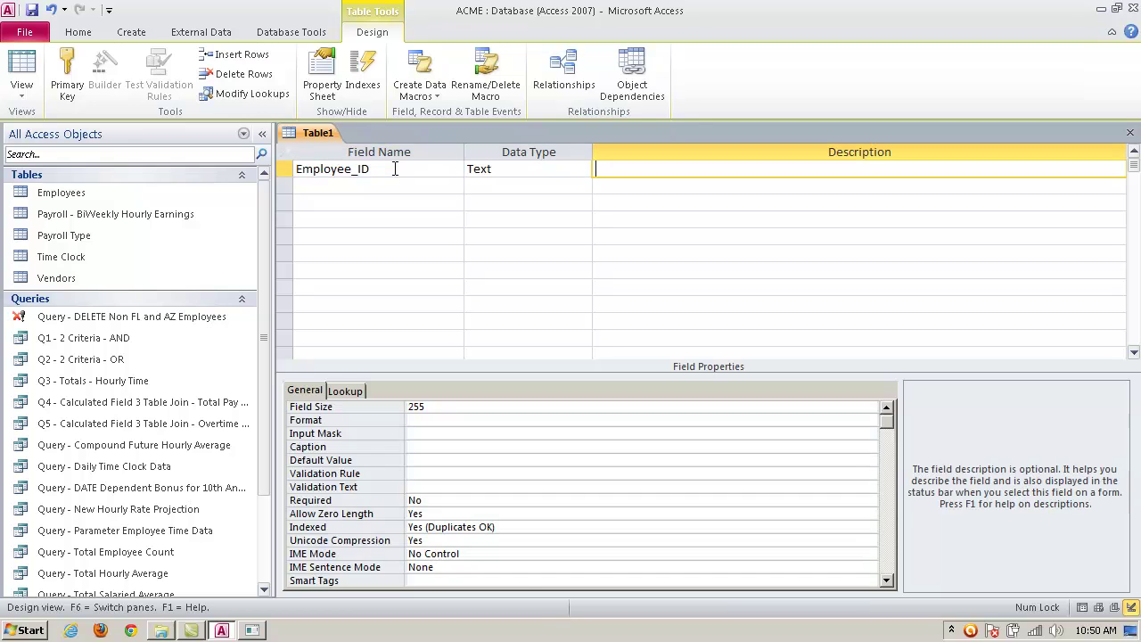
key("Tab")
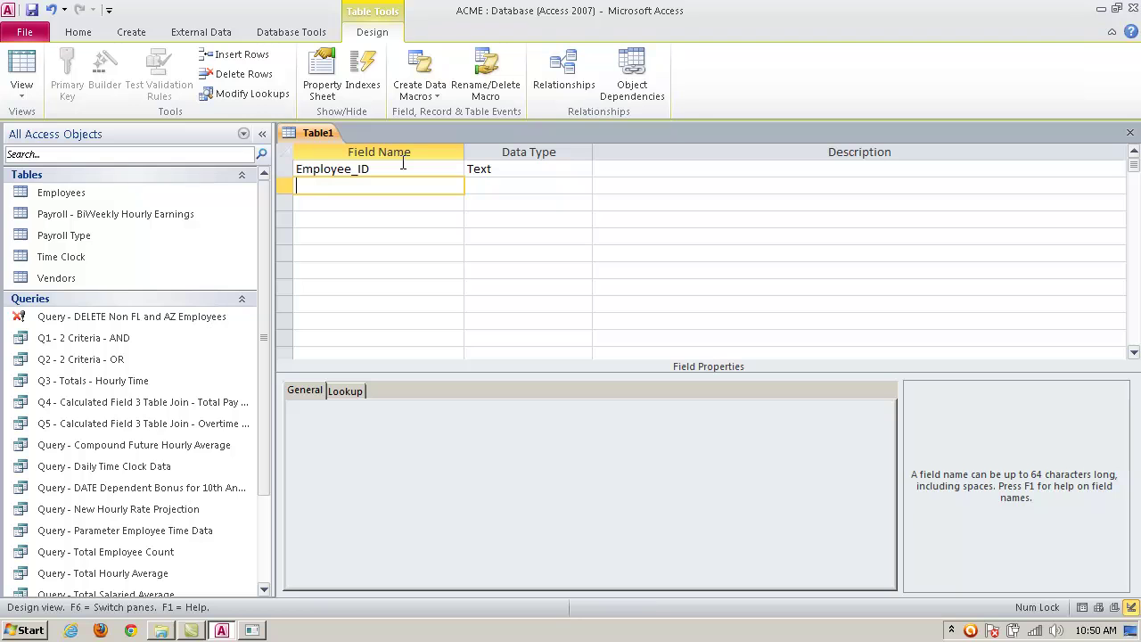
- Add a second field named BONUS to the new table with the data type Currency
type("BONUS")
left_click(543, 186)
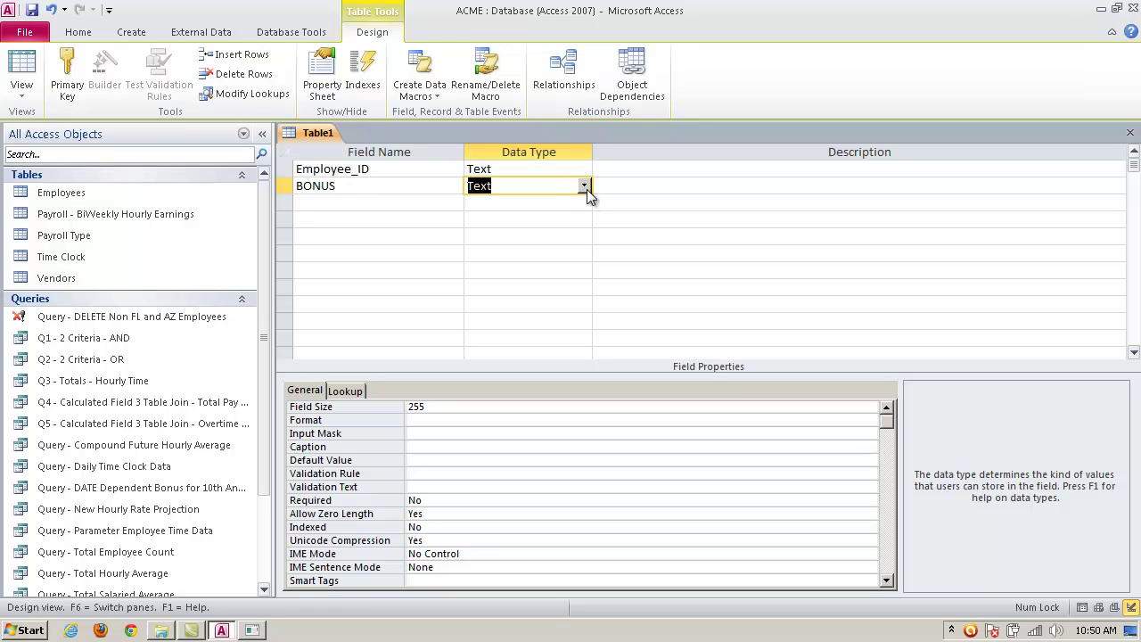
left_click(587, 189)
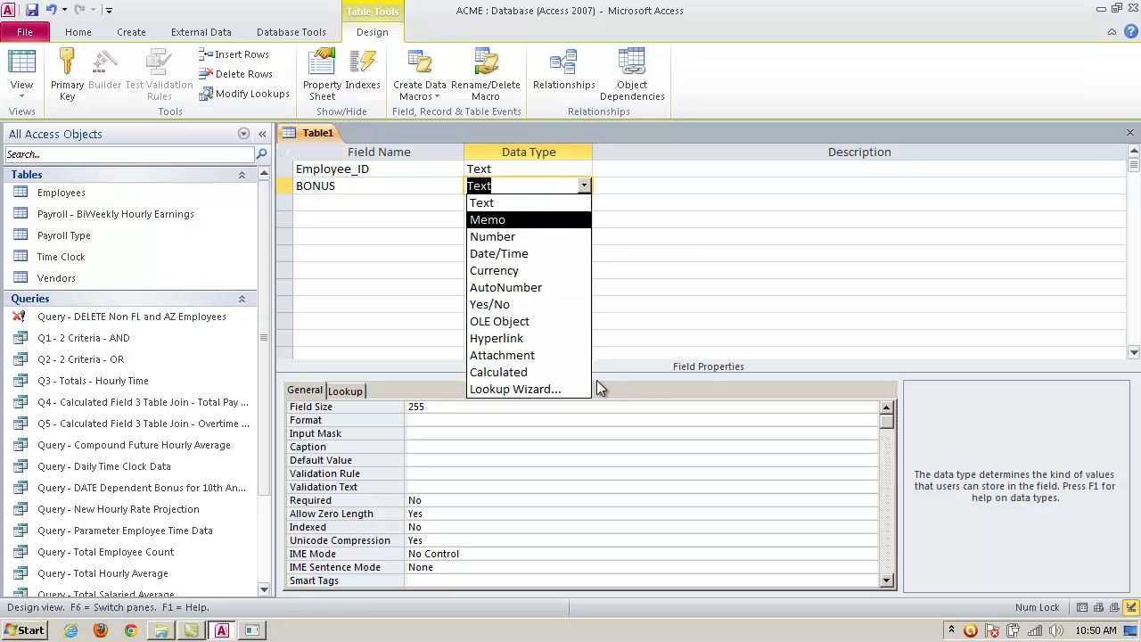
left_click(512, 253)
left_click(585, 186)
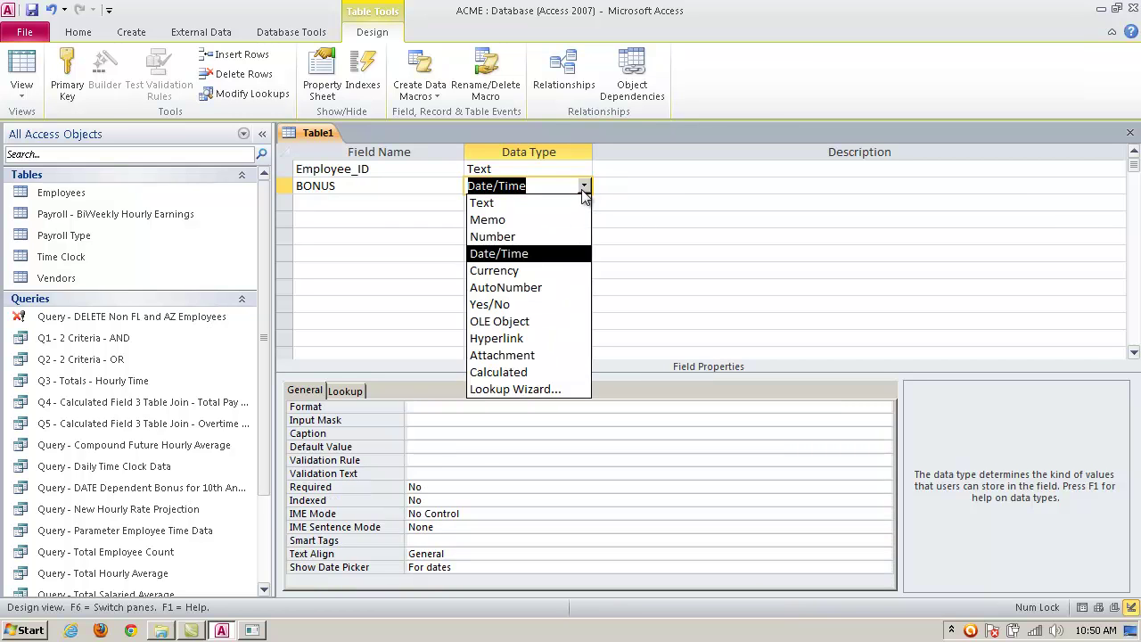
left_click(495, 267)
left_click(631, 184)
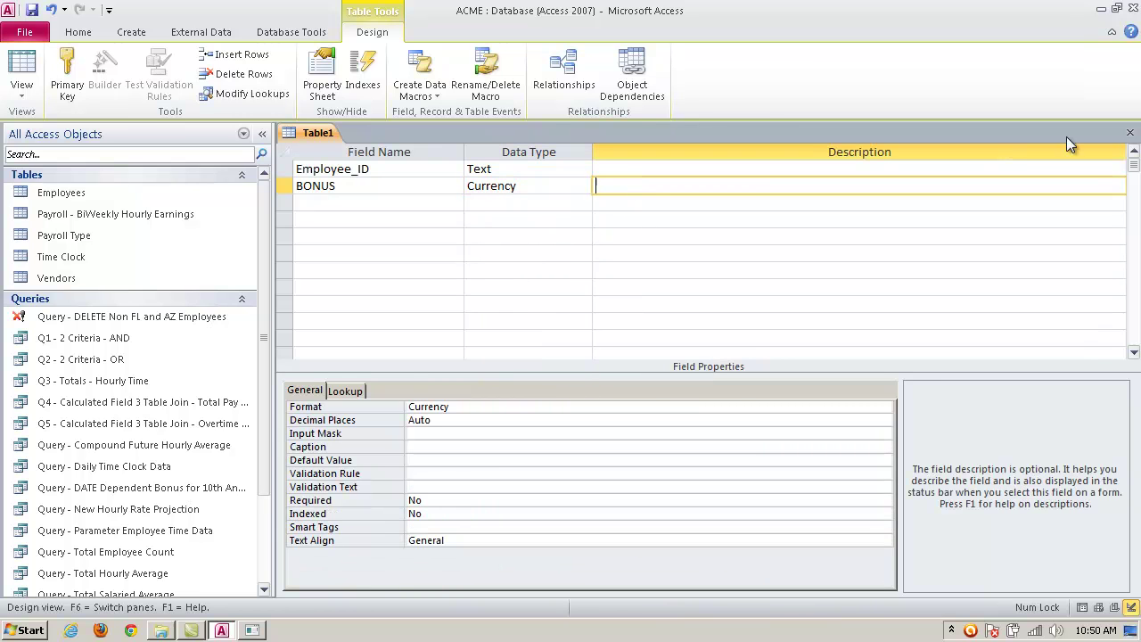
left_click(1130, 132)
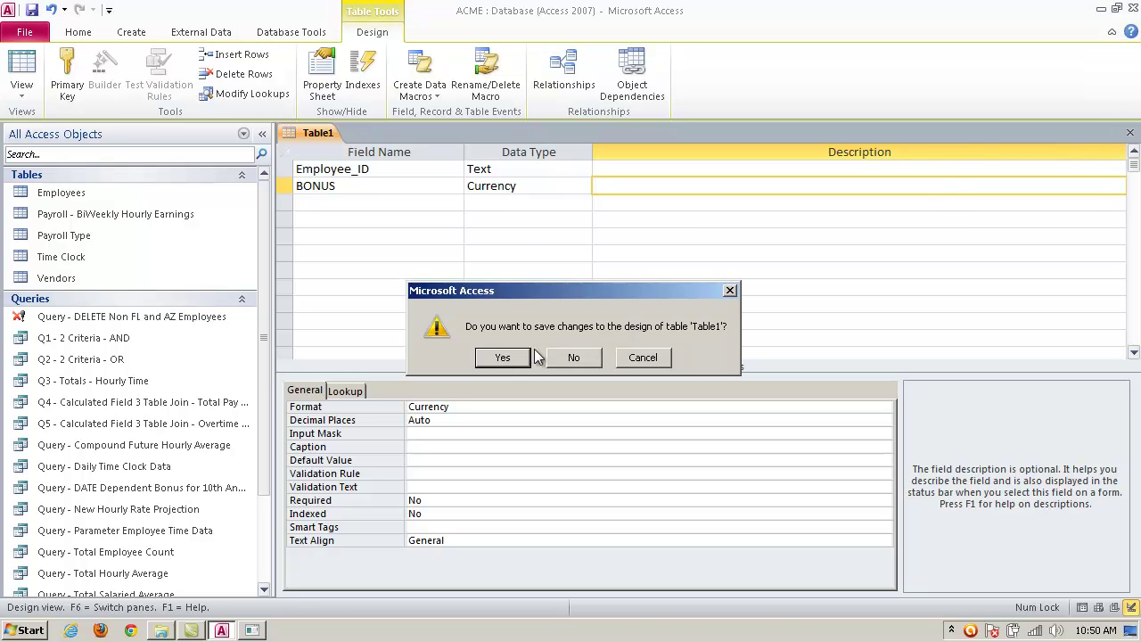
left_click(503, 358)
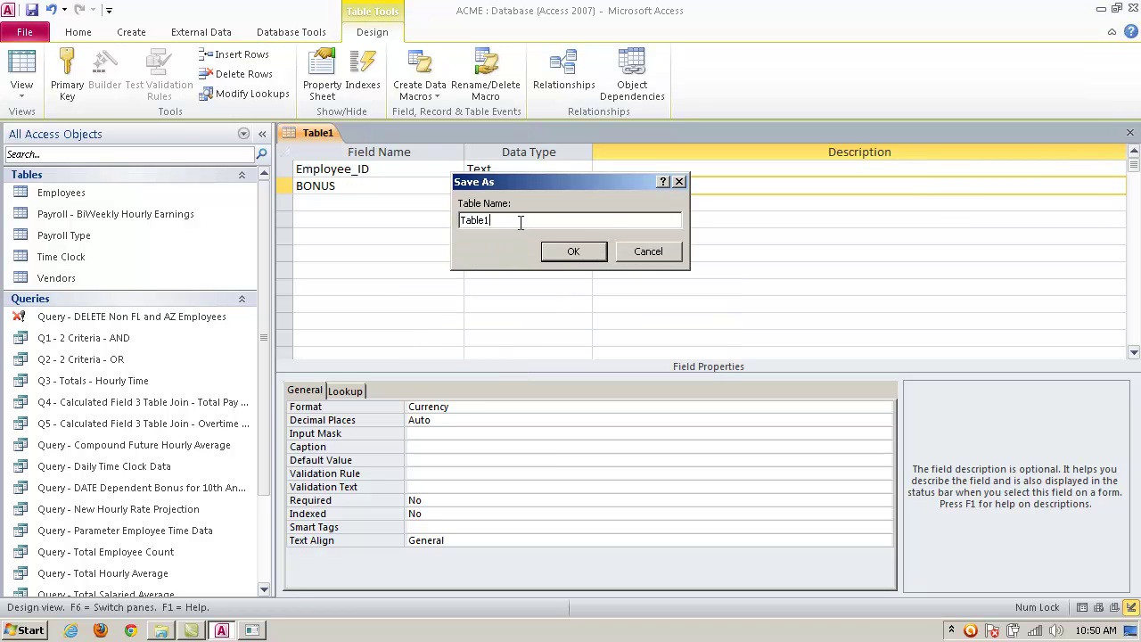
type("Bonuses")
key("Return")
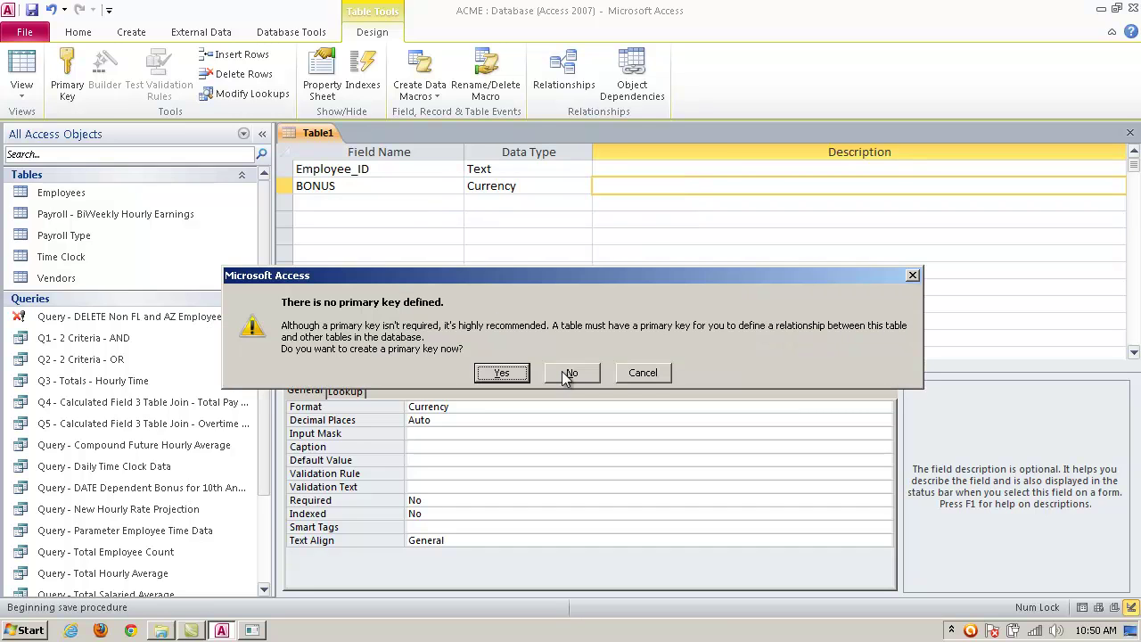
left_click(642, 374)
- Make Employee_ID the primary key of the new table, and save and close it as Bonuses
left_click(284, 168)
right_click(283, 169)
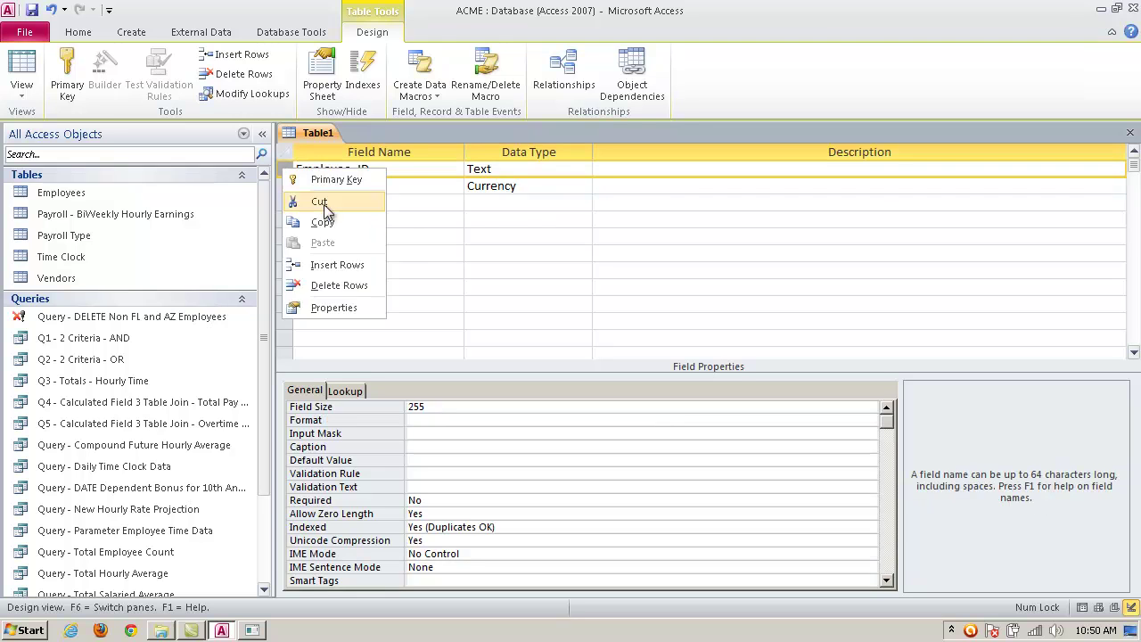
left_click(323, 178)
left_click(1130, 133)
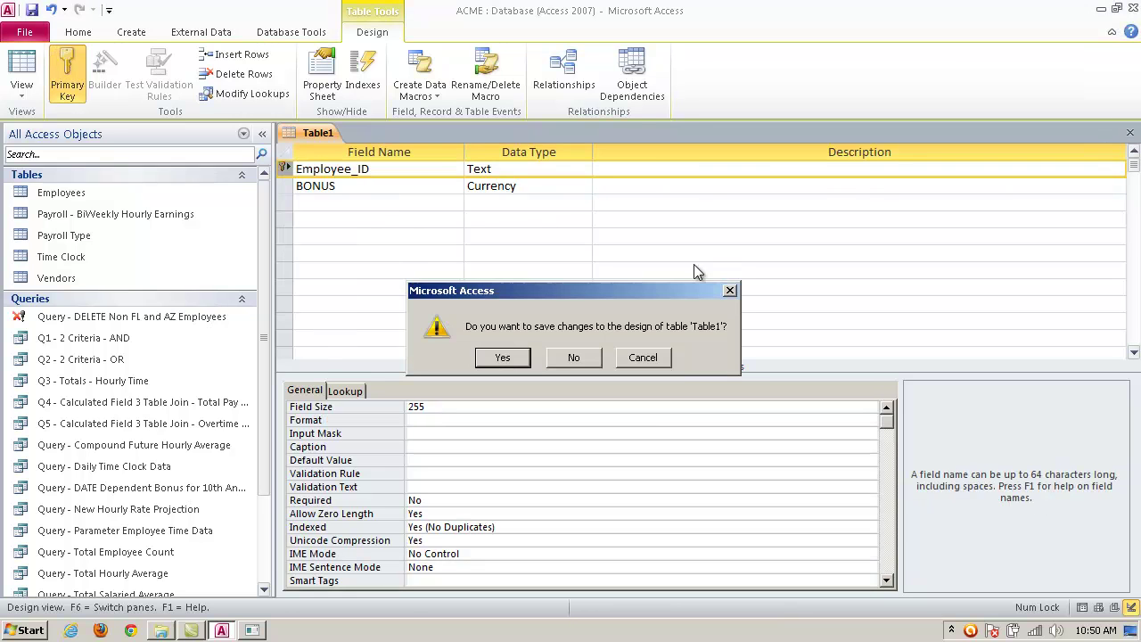
left_click(519, 355)
type("Bonuses")
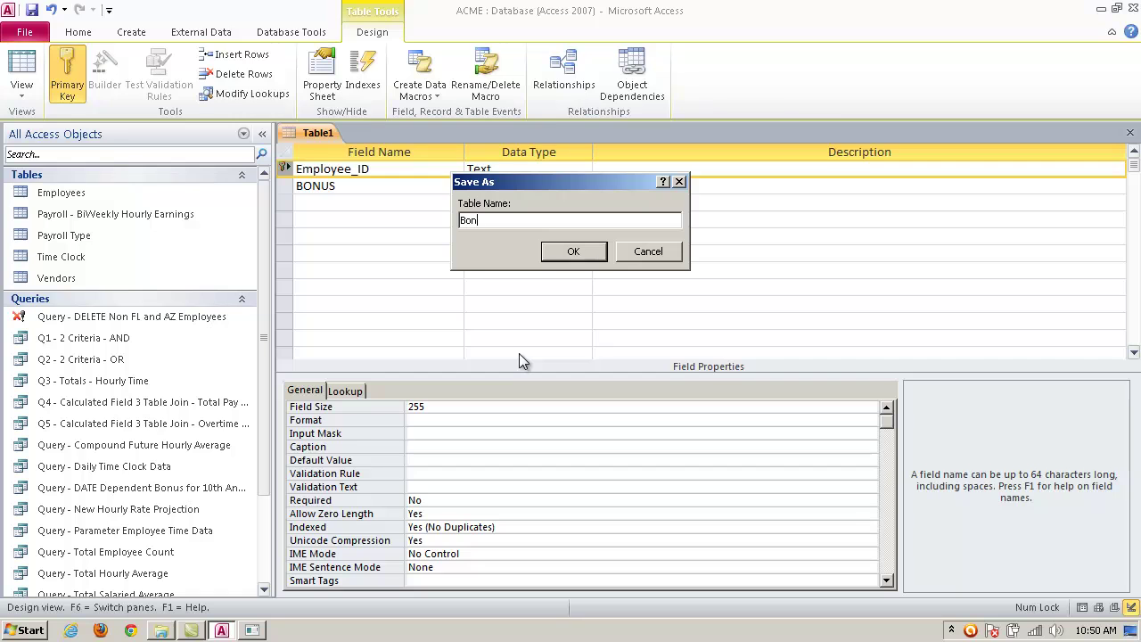
key("Return")
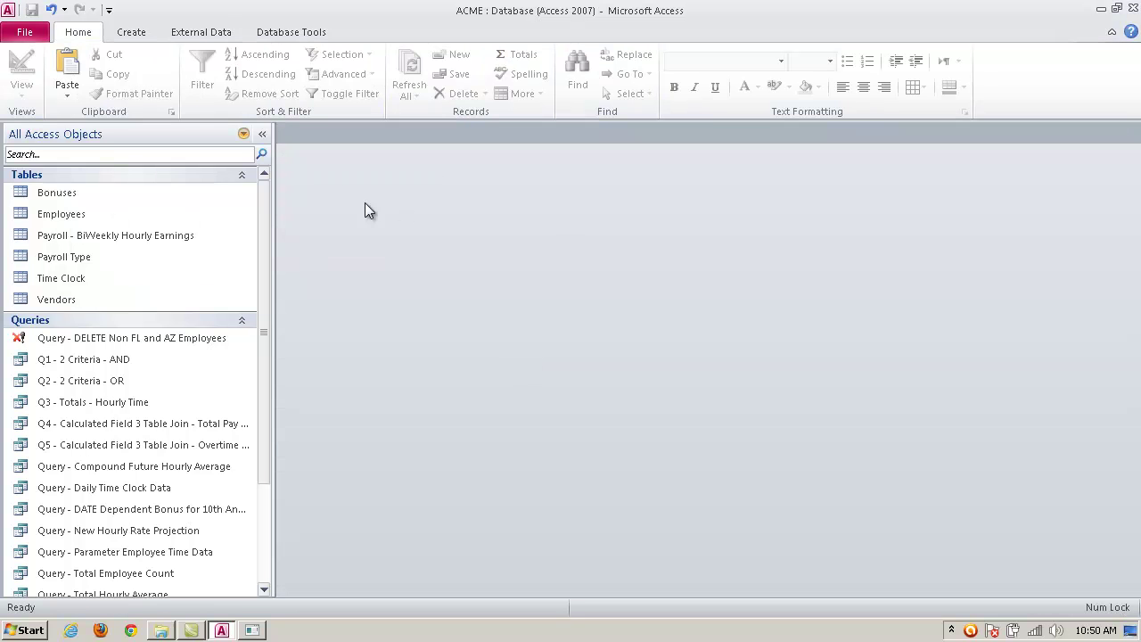
- Check the ID field's spelling in the Employees table, and rename the matching Bonuses field to EMPLOYEE_ID in Design View, saving the change
double_click(78, 214)
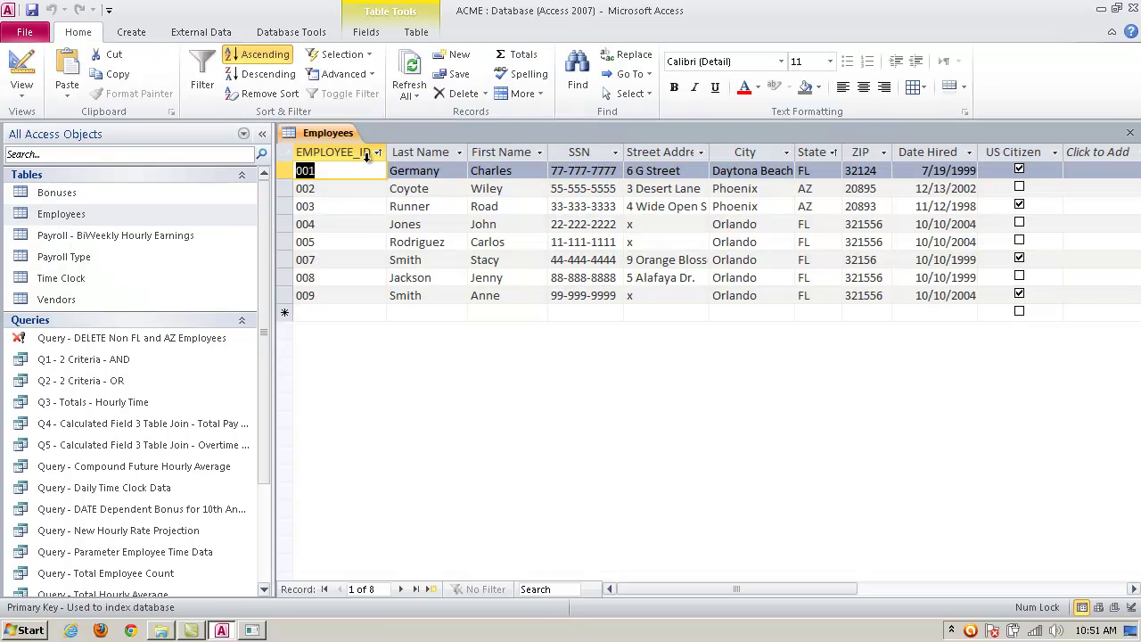
left_click(1131, 133)
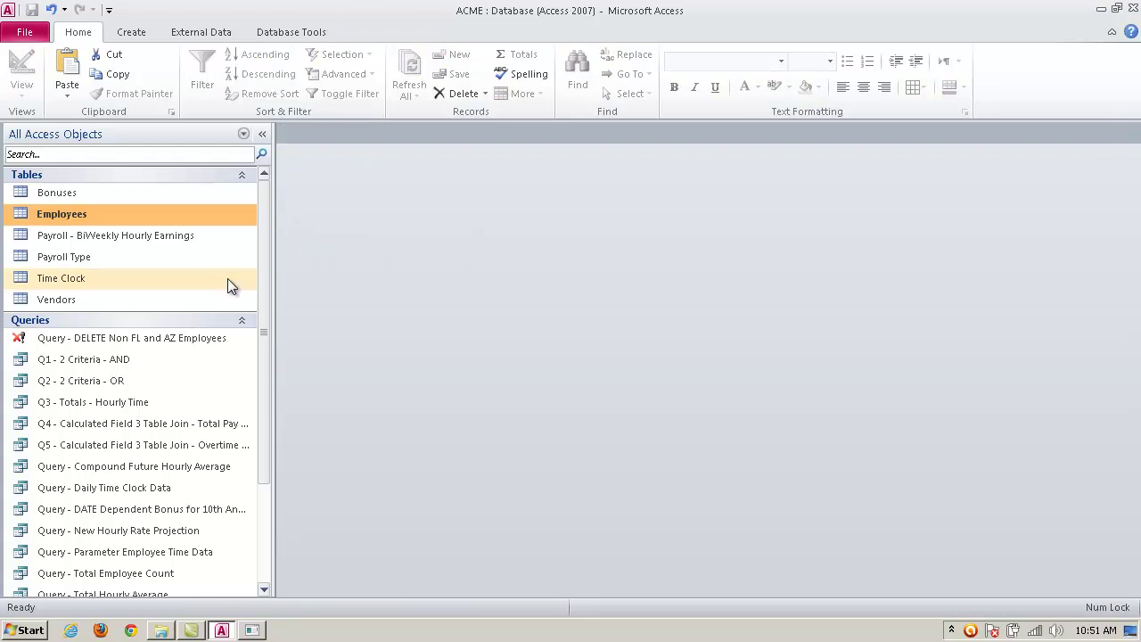
left_click(114, 194)
right_click(114, 193)
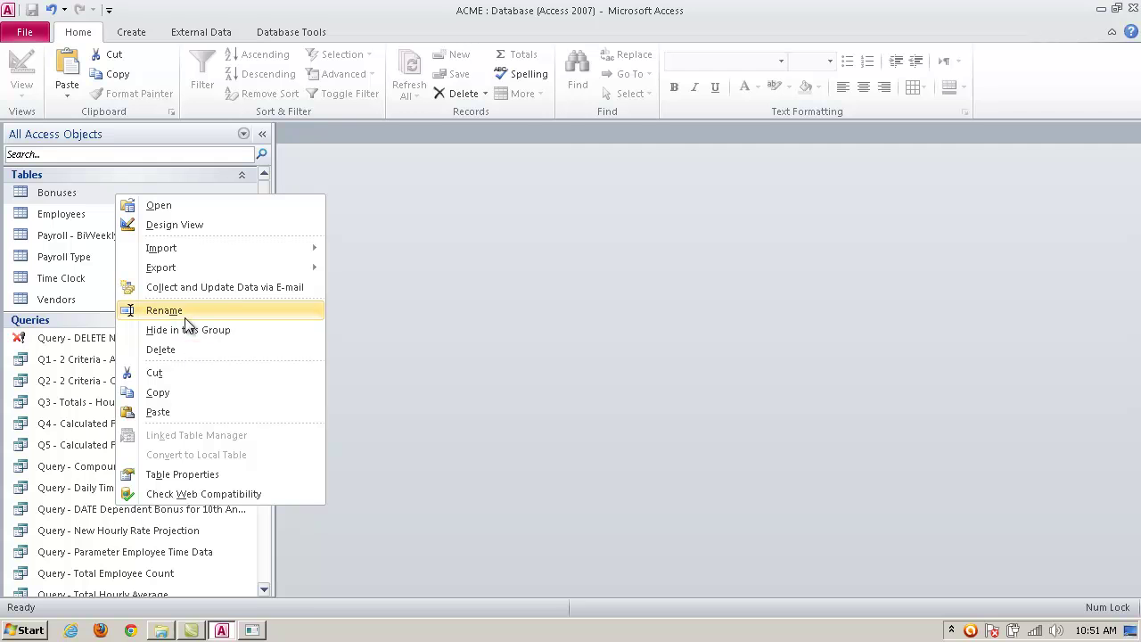
left_click(176, 226)
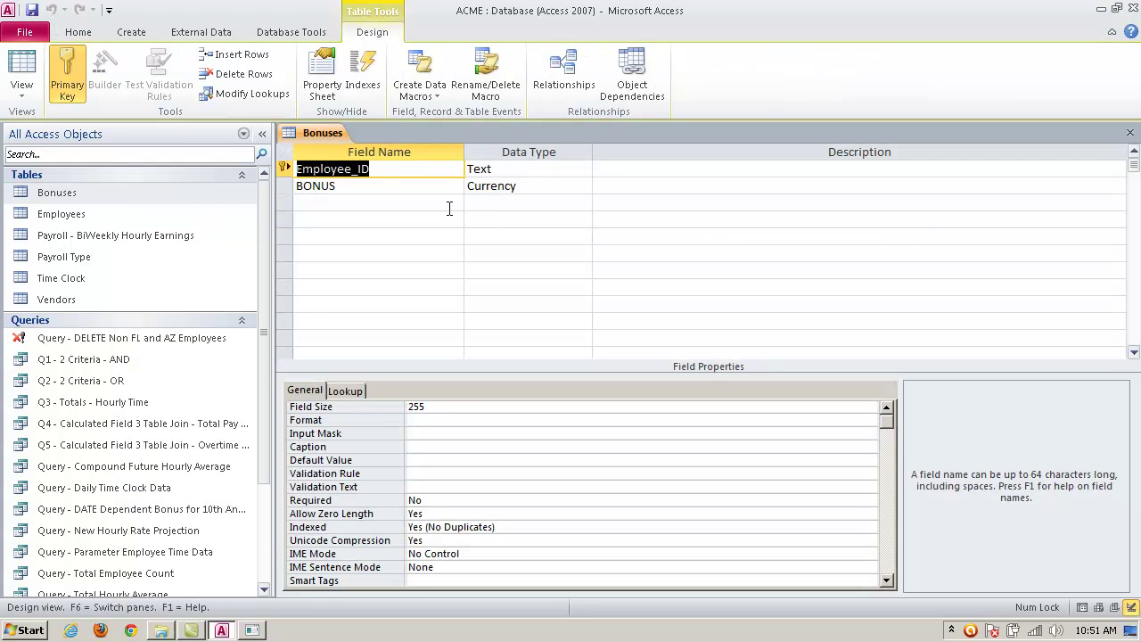
left_click(362, 168)
left_click_drag(354, 169, 304, 168)
type("MPLOYE")
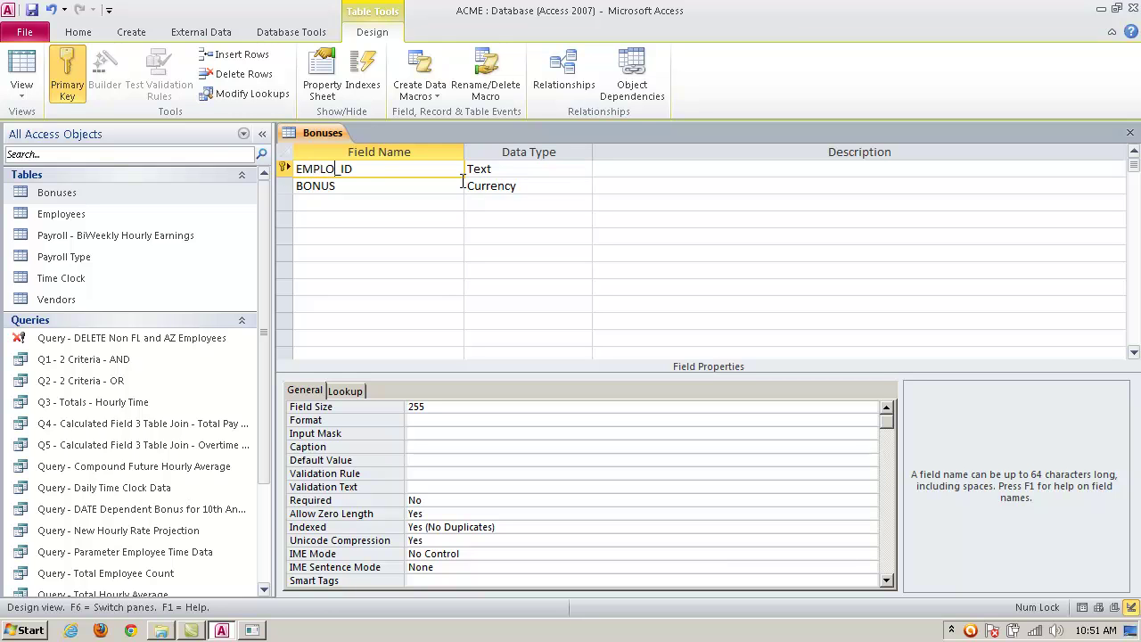
type("E")
left_click(1129, 132)
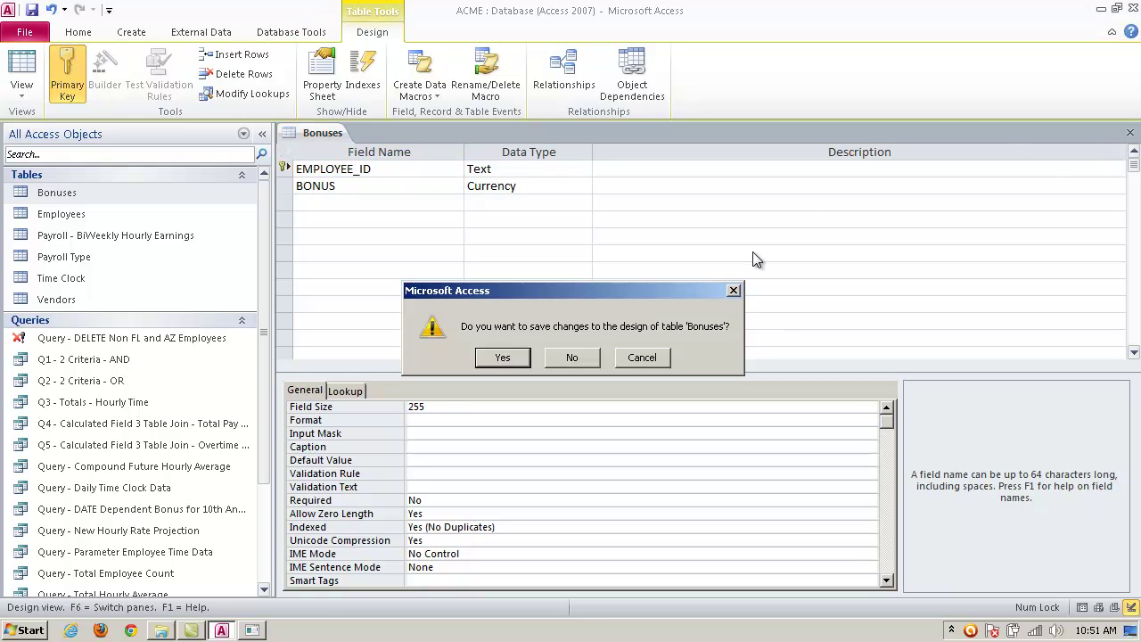
left_click(504, 357)
- Widen the Employee_ID column of the Bonuses table to fit its heading and enter a record for employee 001 with a 5.00 bonus
double_click(60, 190)
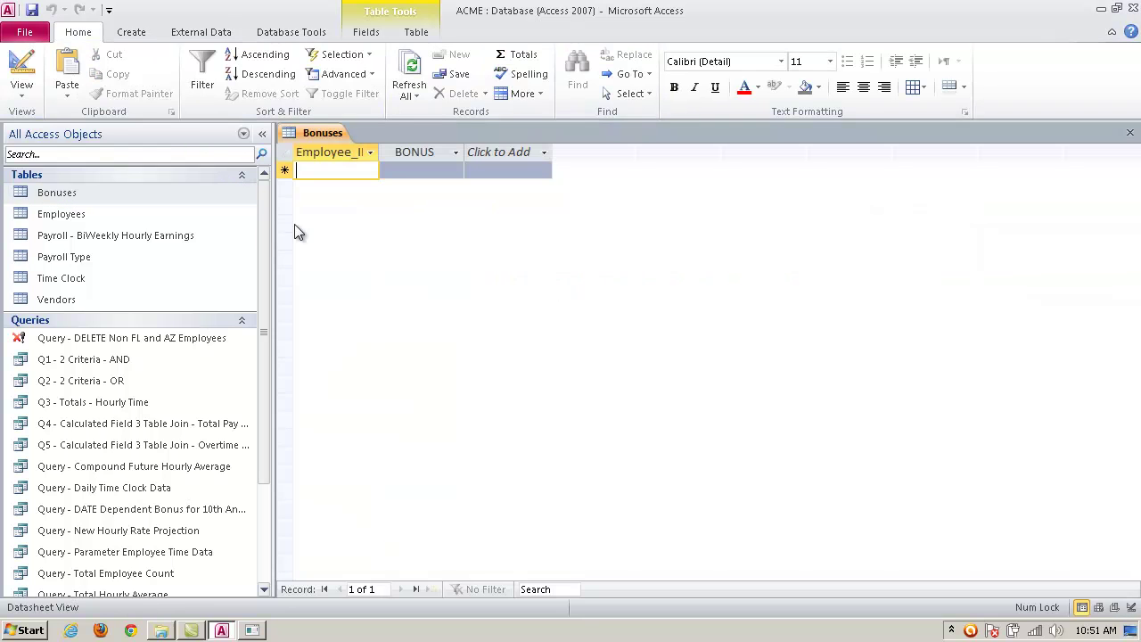
double_click(381, 154)
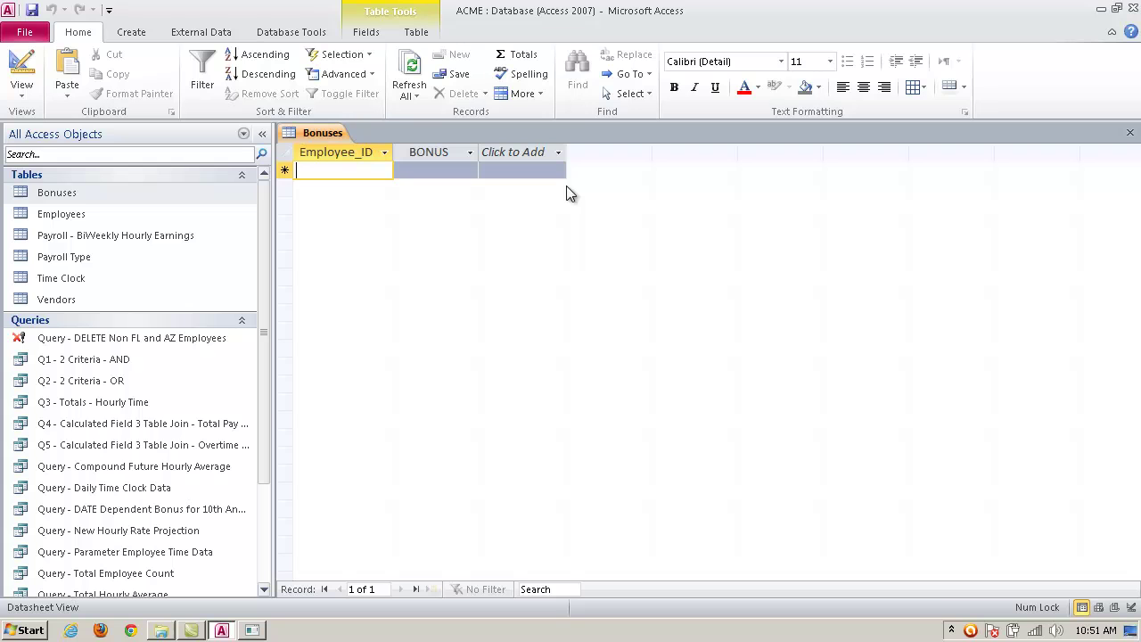
type("001")
key("Tab")
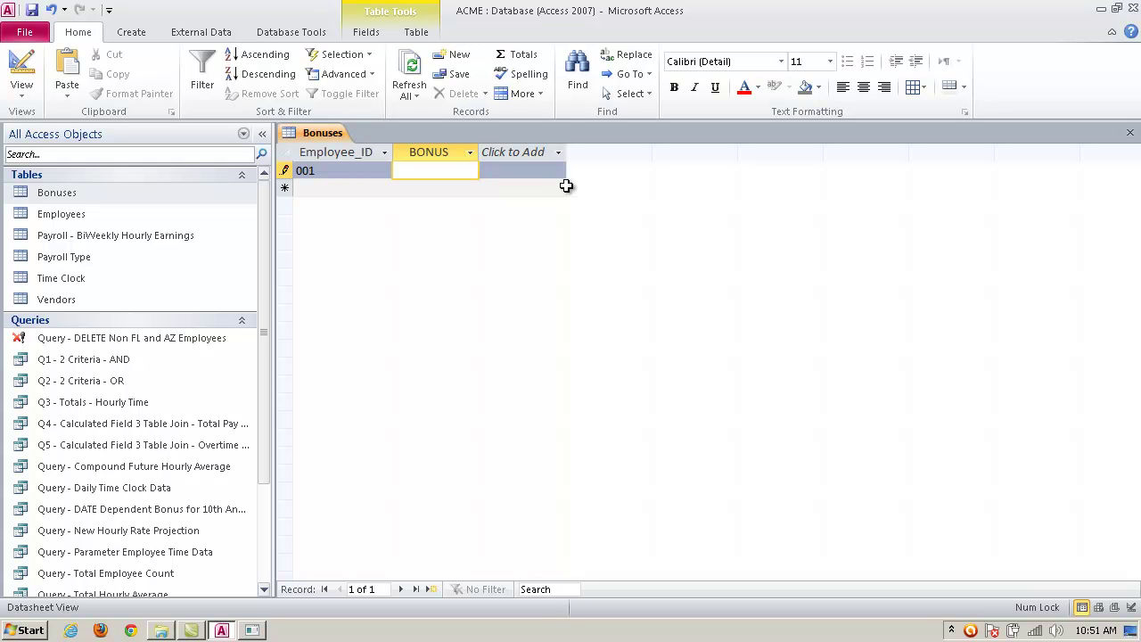
type("5.00")
key("Caps_Lock")
key("Caps_Lock")
key("Return")
- Add Bonuses records for employee 002 with 1.25 and employee 007 with 2.35, save the layout, and review the table before closing it
type("002")
key("Return")
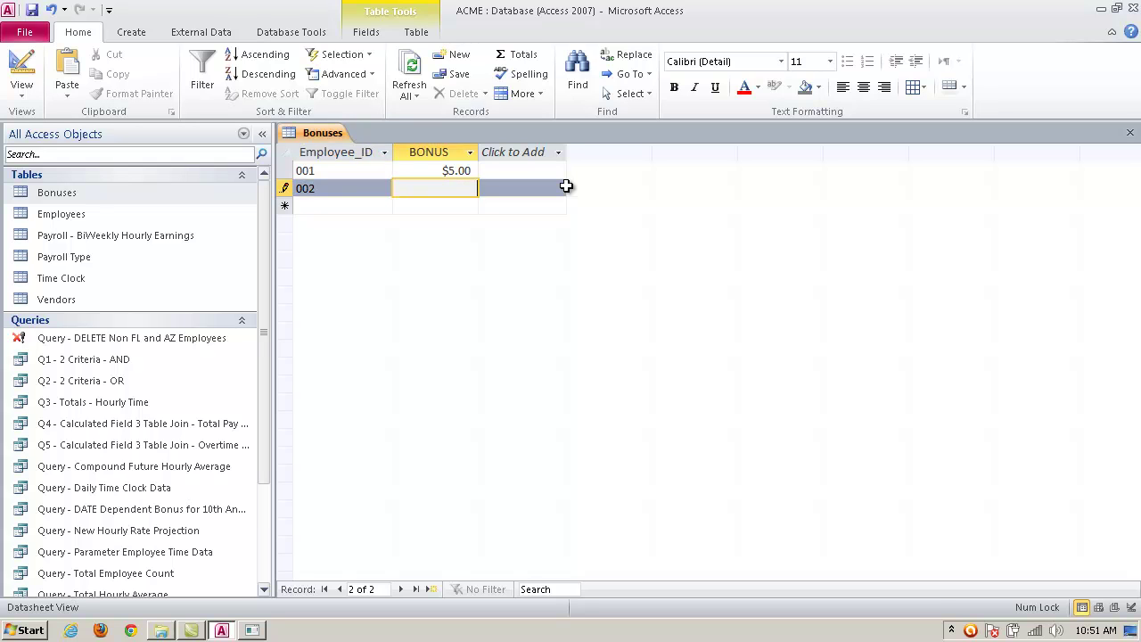
type("1.25")
key("Return")
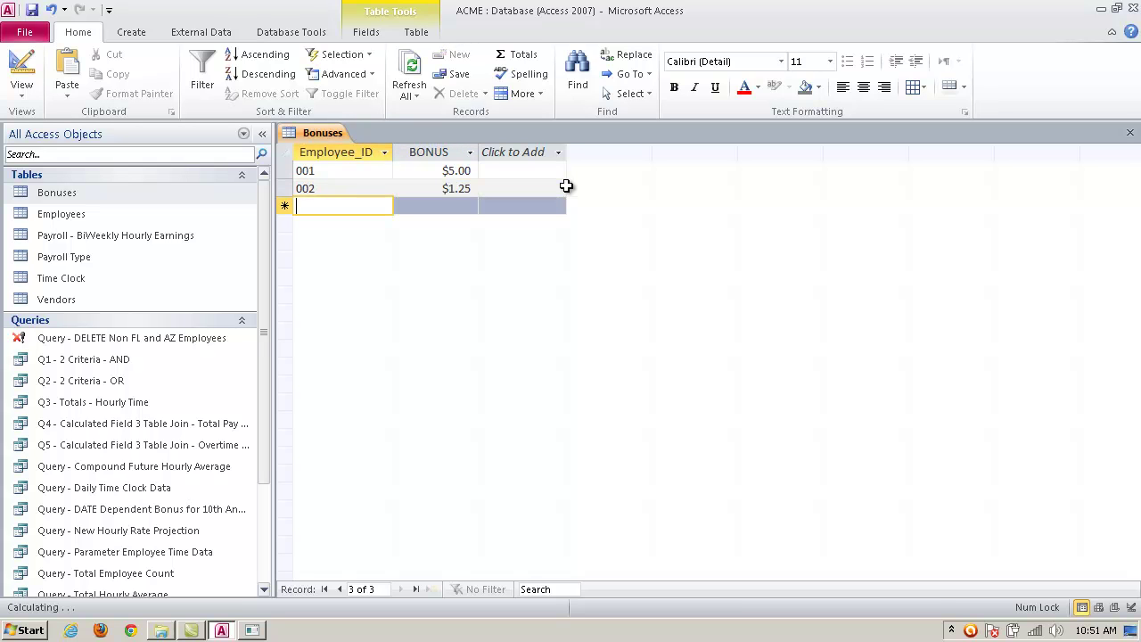
type("007")
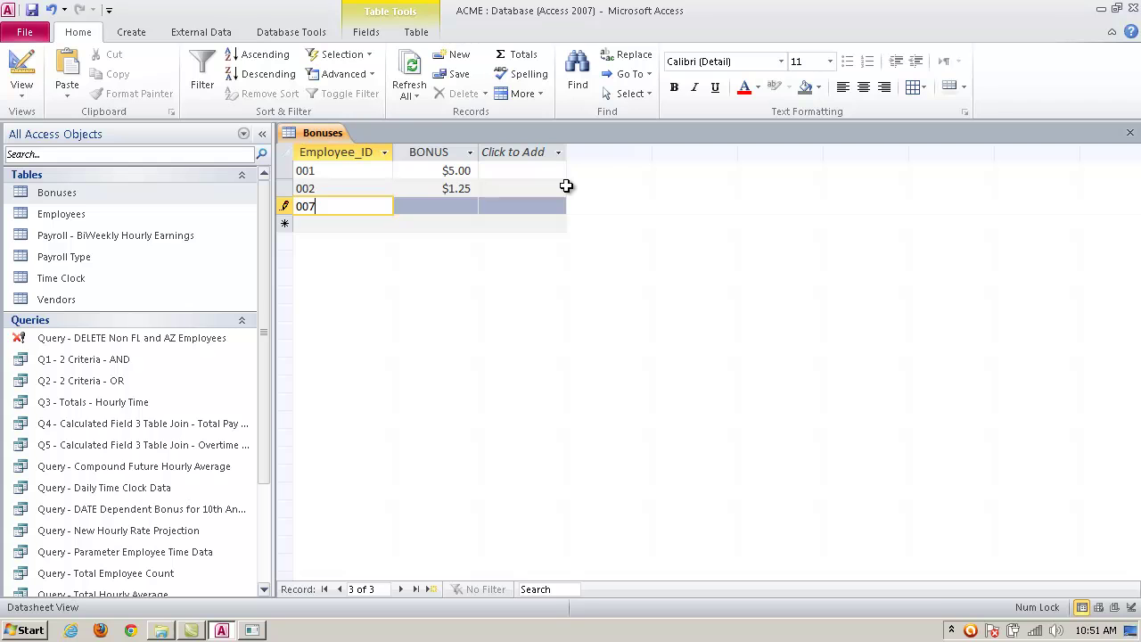
key("Return")
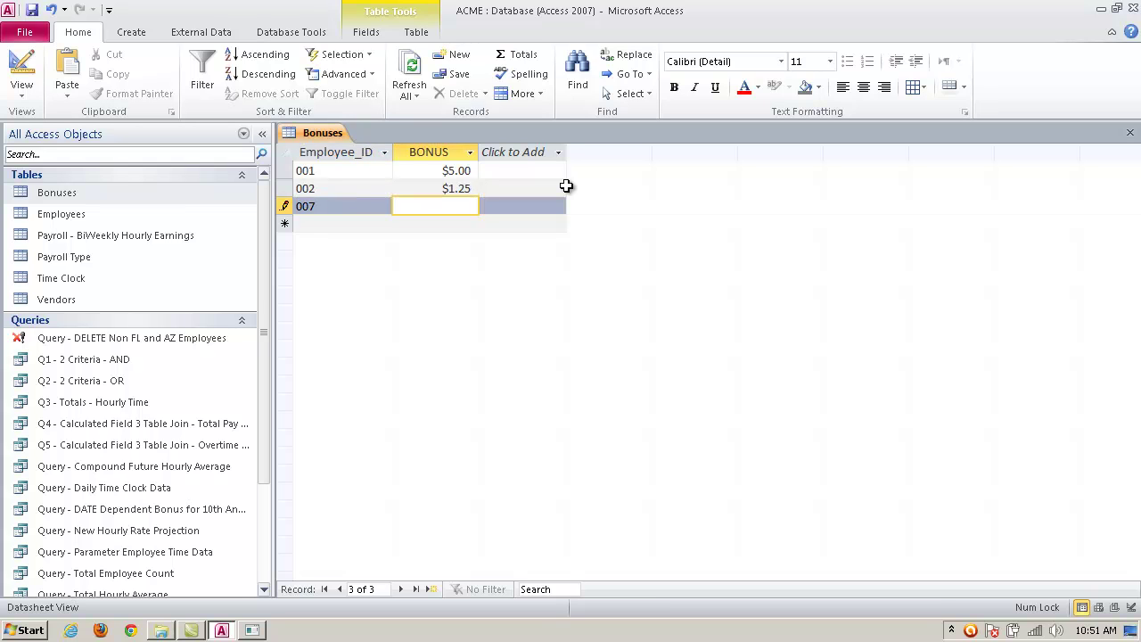
type("2.35")
key("Return")
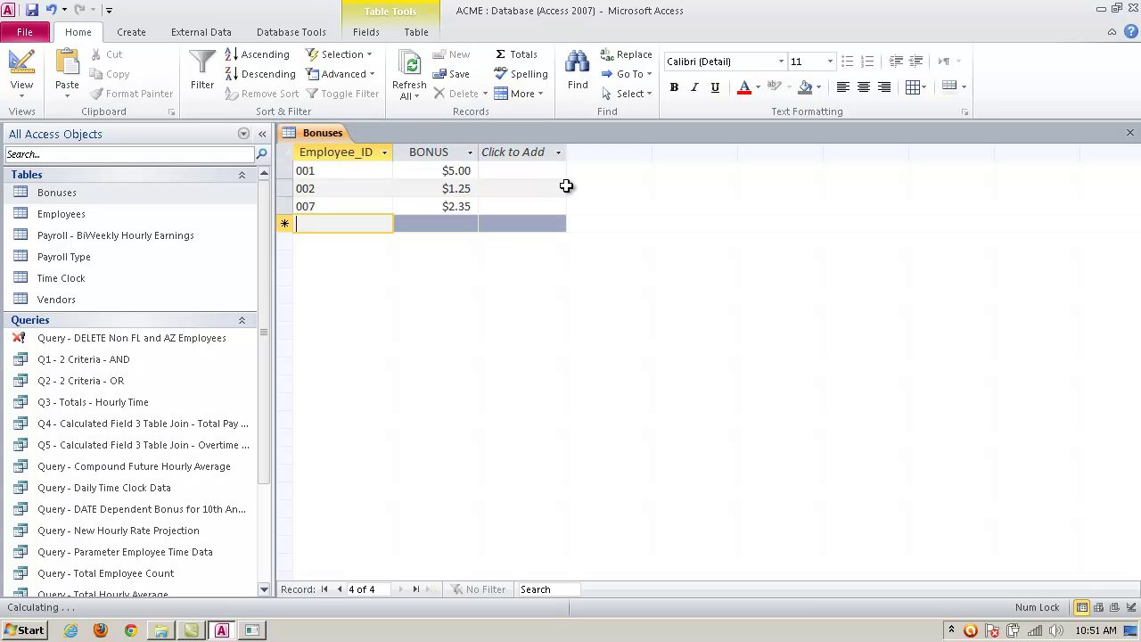
left_click(1130, 132)
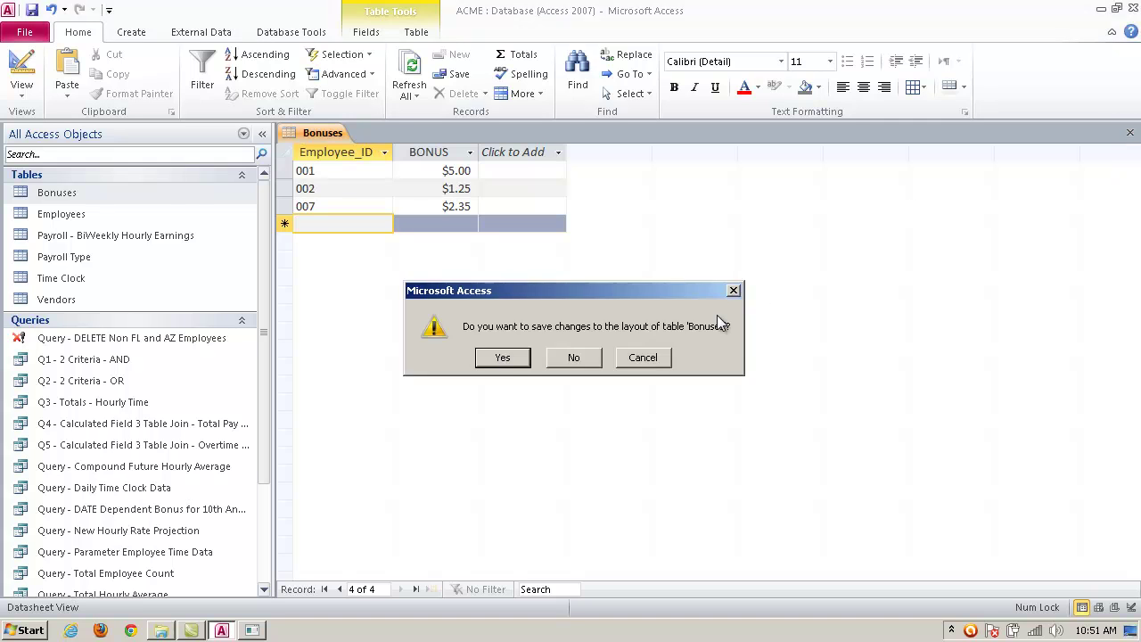
left_click(506, 360)
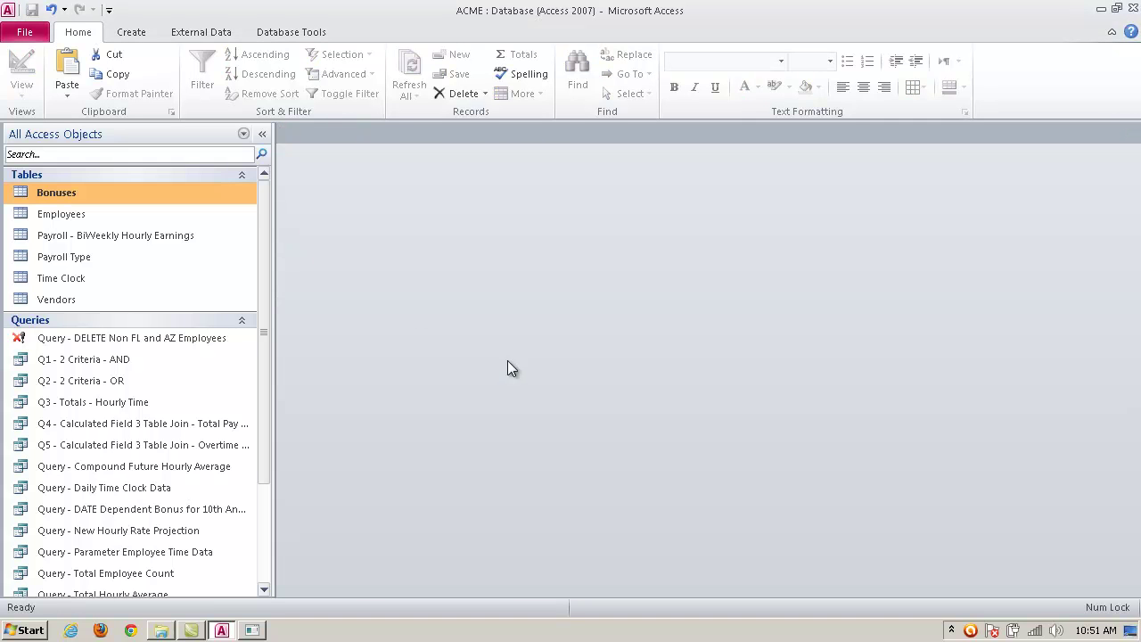
double_click(70, 192)
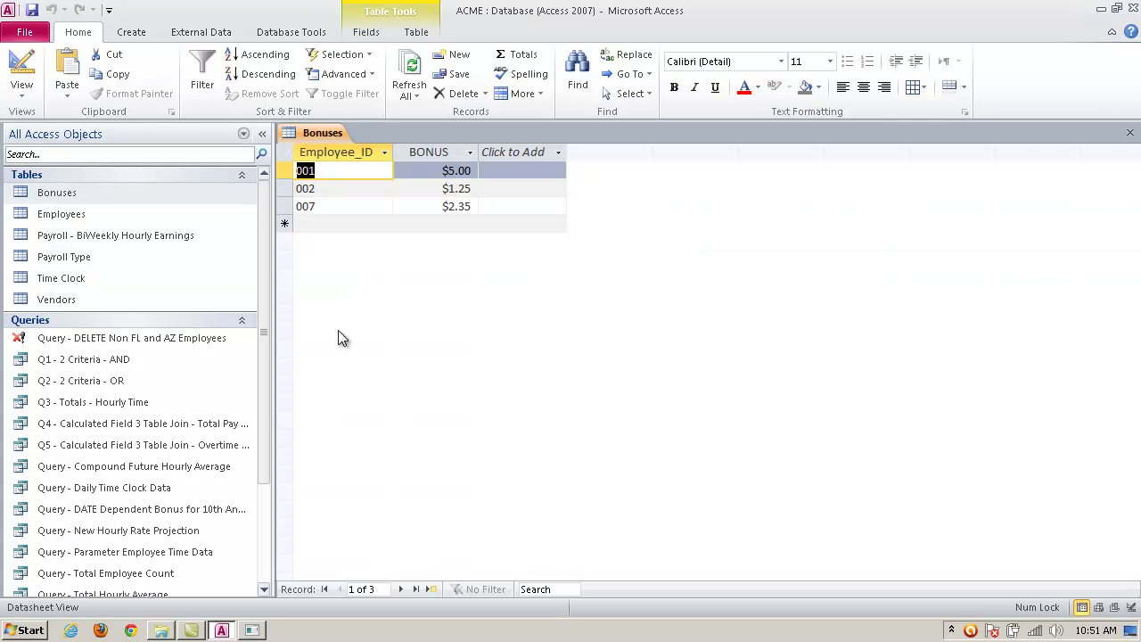
left_click(1131, 132)
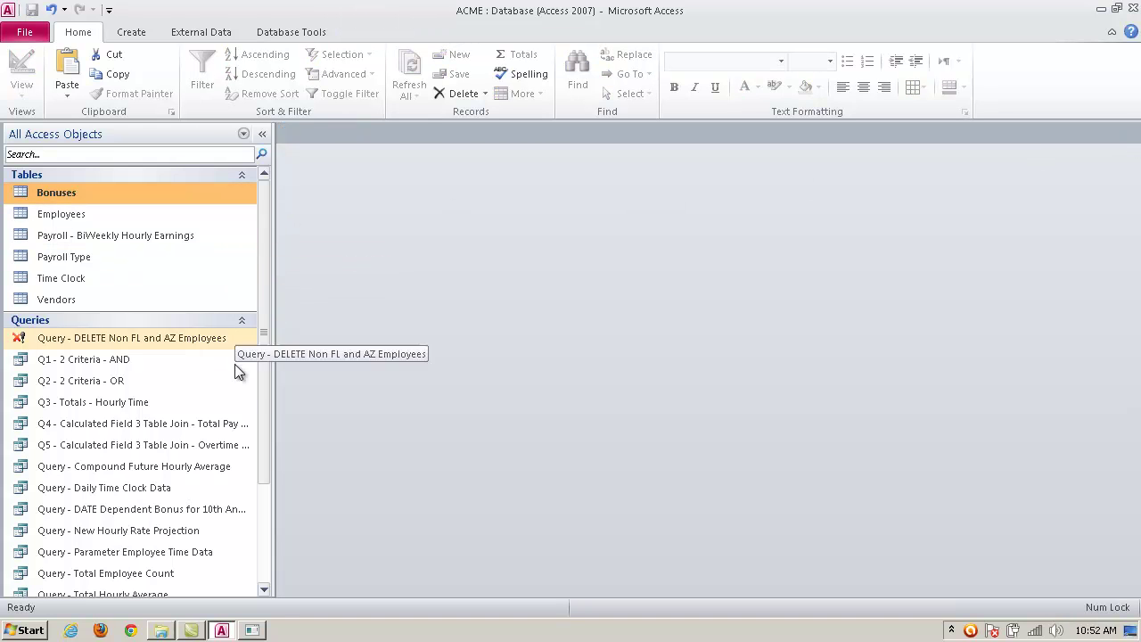
- Create a new query in Design View based on the Payroll Type table and make it an update query
left_click(131, 31)
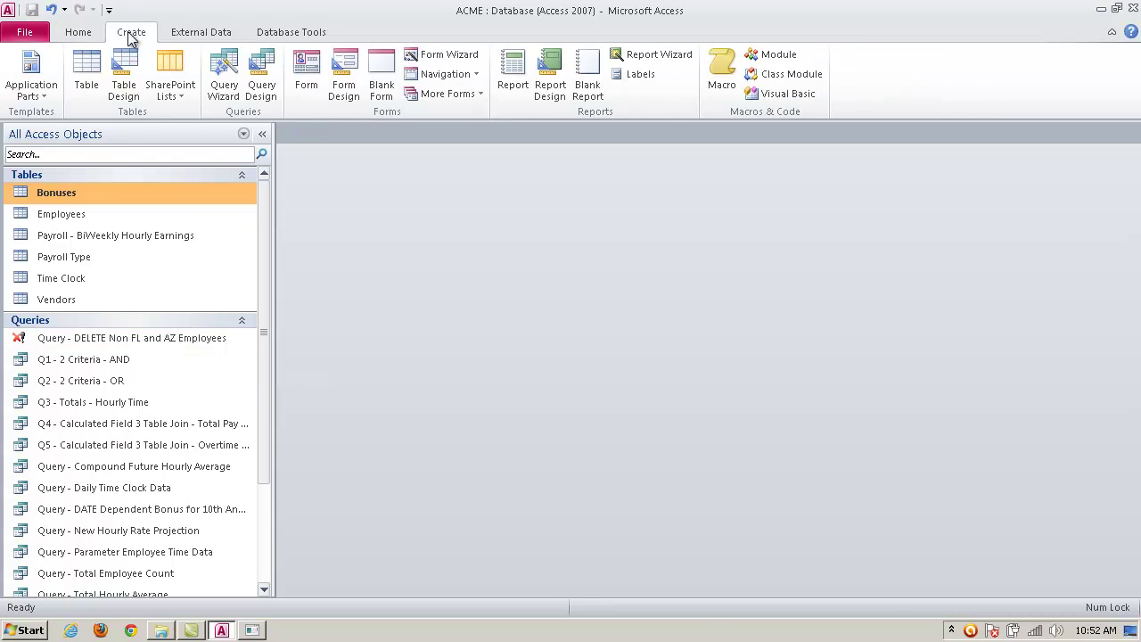
left_click(262, 85)
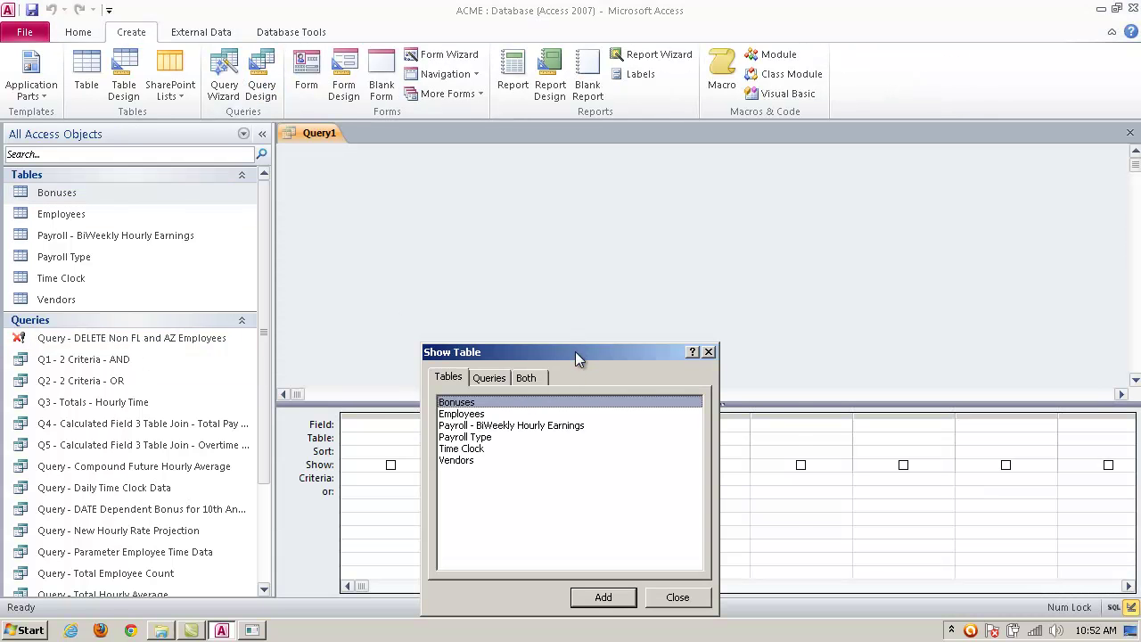
left_click_drag(575, 358, 651, 308)
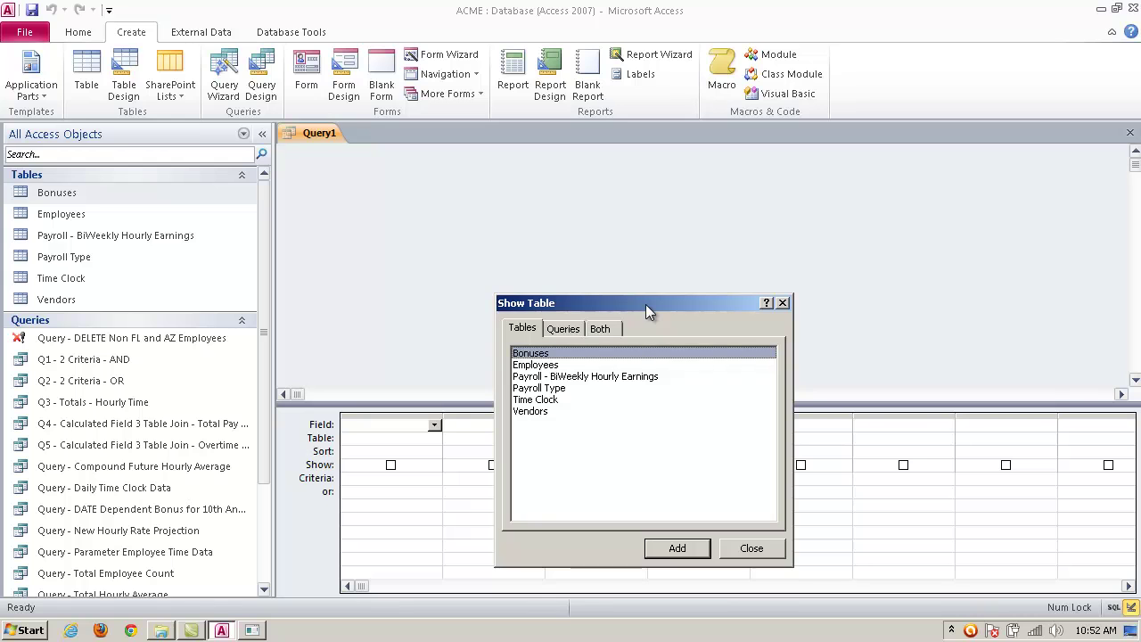
left_click(559, 389)
left_click(678, 548)
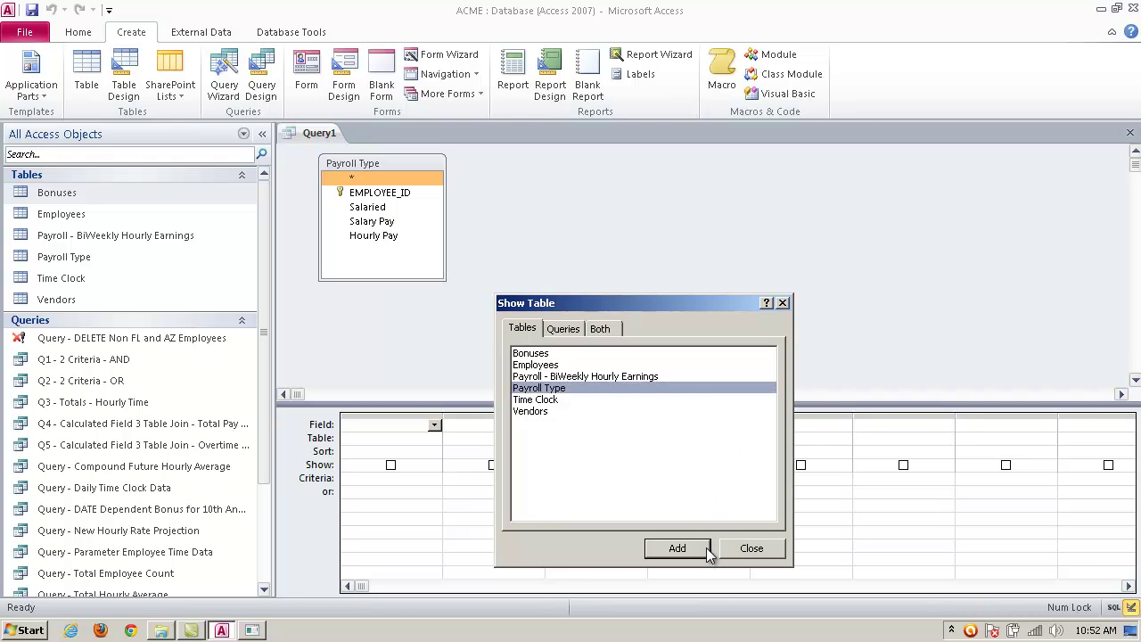
left_click(748, 549)
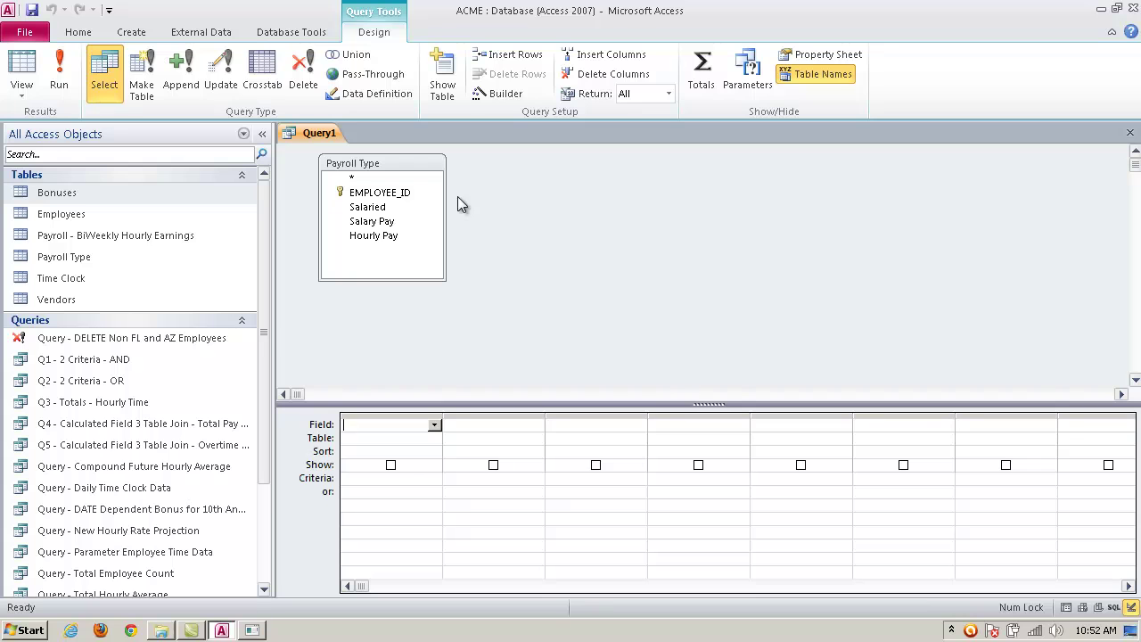
left_click(221, 76)
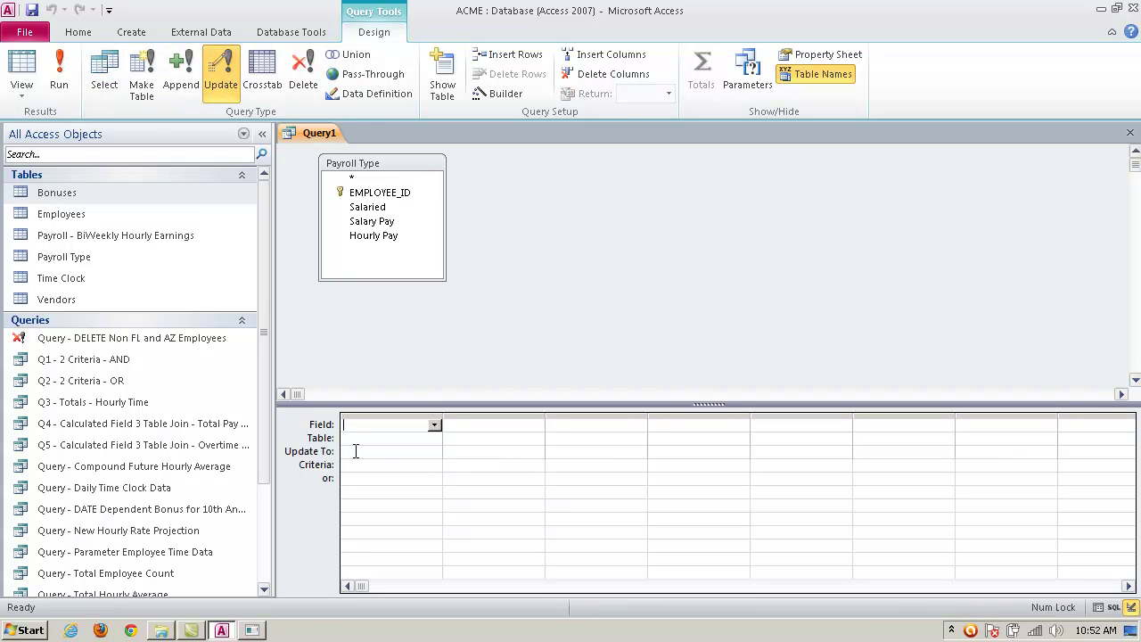
- Add the Salaried field to the update query with the criterion =No
left_click(436, 425)
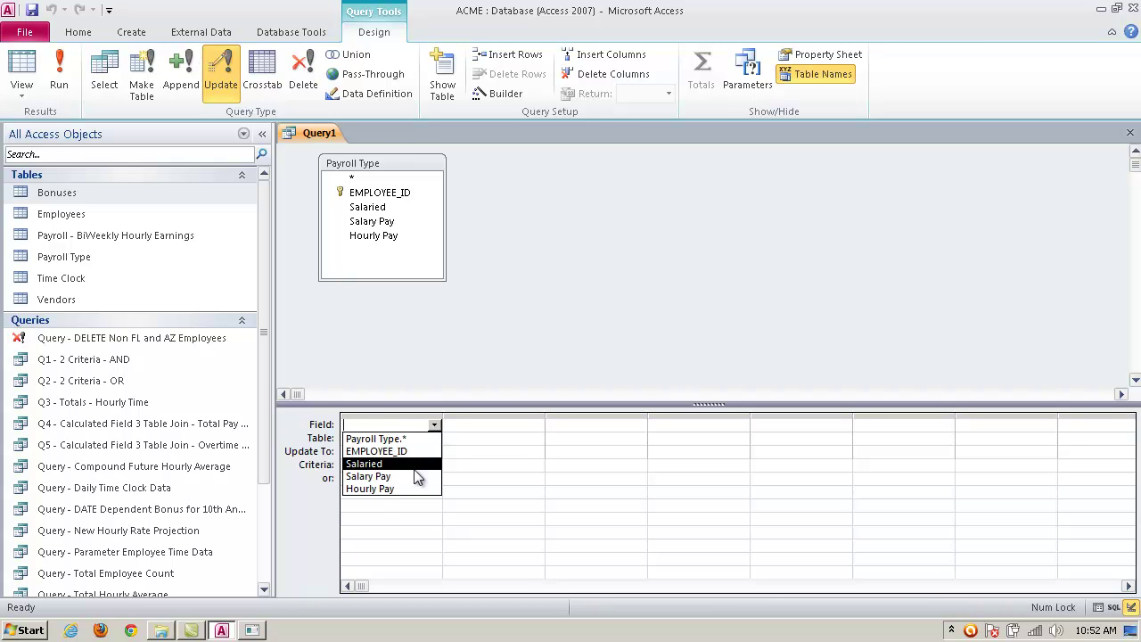
left_click(415, 465)
left_click(378, 466)
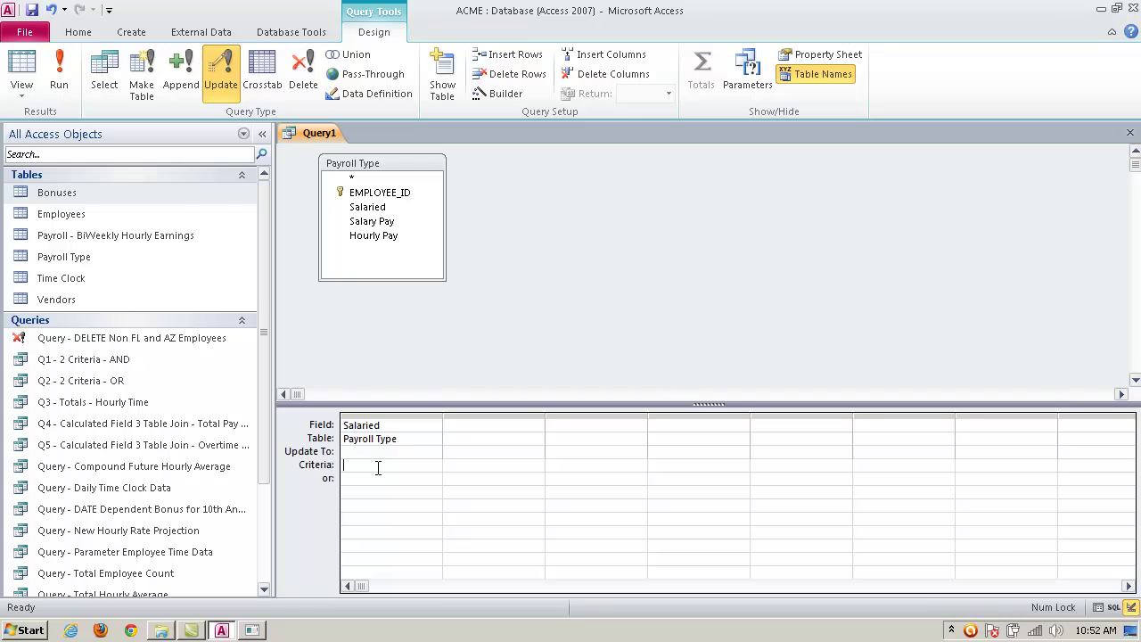
type("=No")
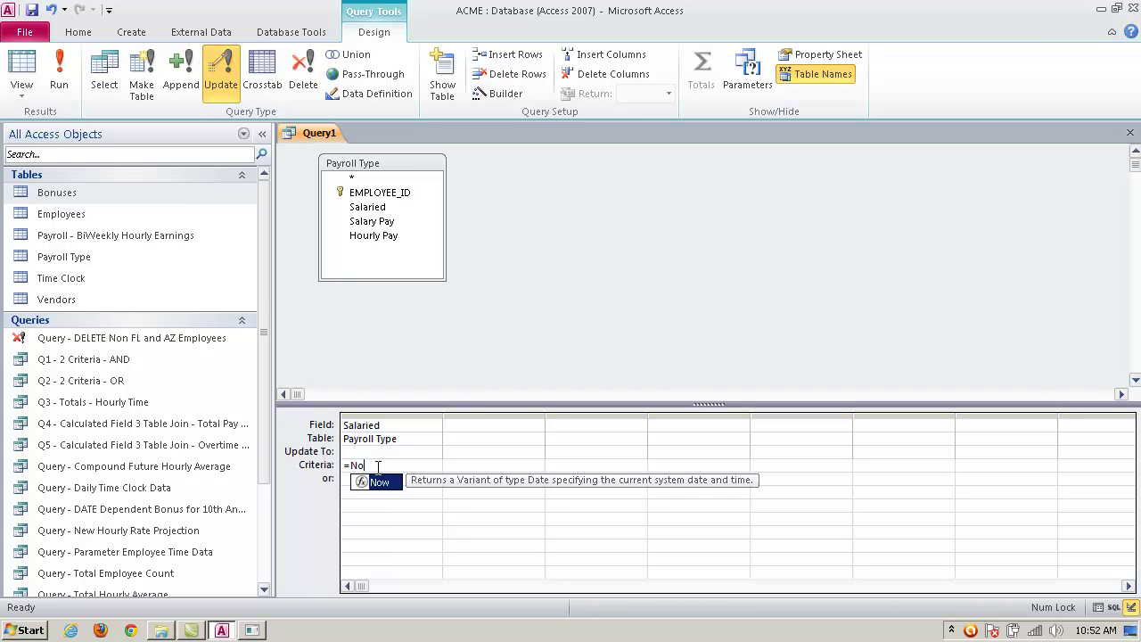
- Add the Hourly Pay field in a widened second column and start its update expression with [Hourly Pay] +
left_click(460, 424)
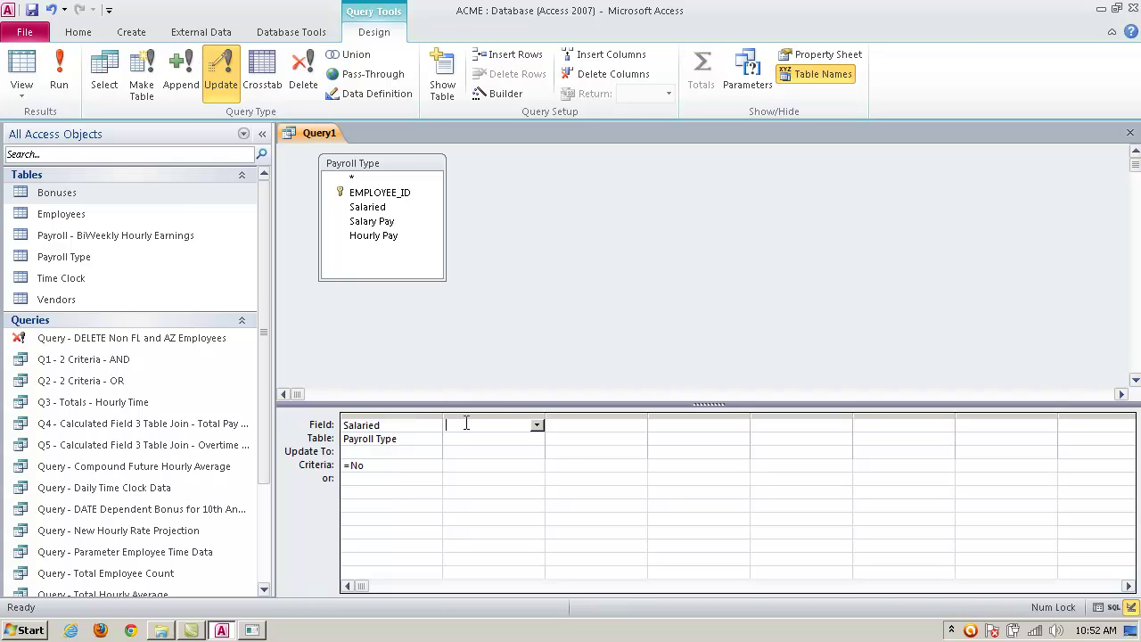
left_click(537, 426)
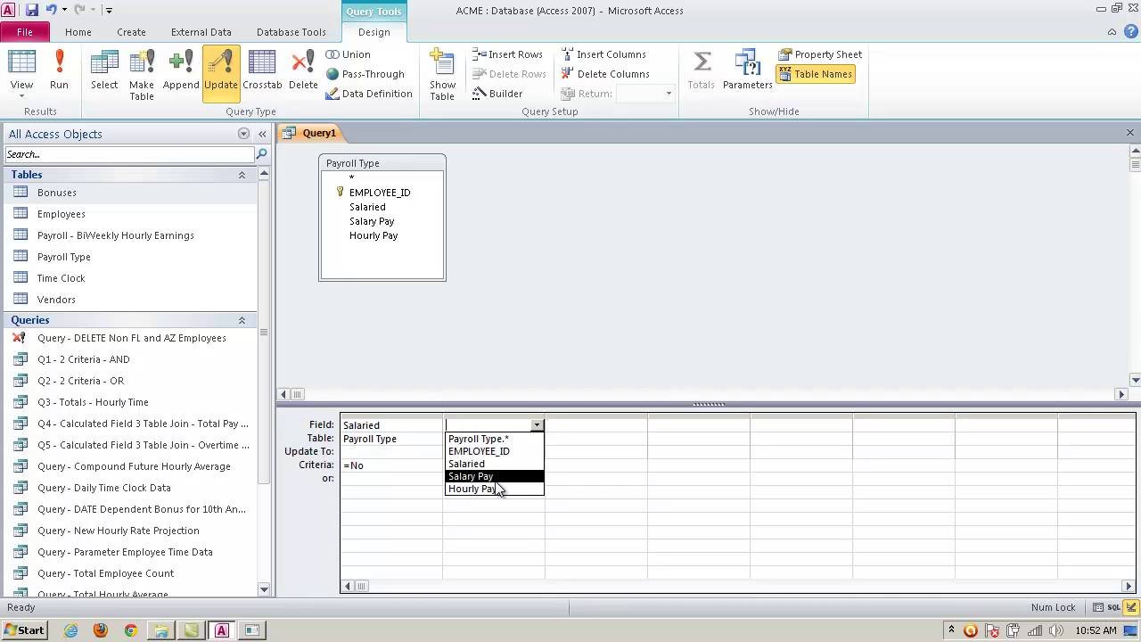
left_click(499, 489)
left_click(504, 452)
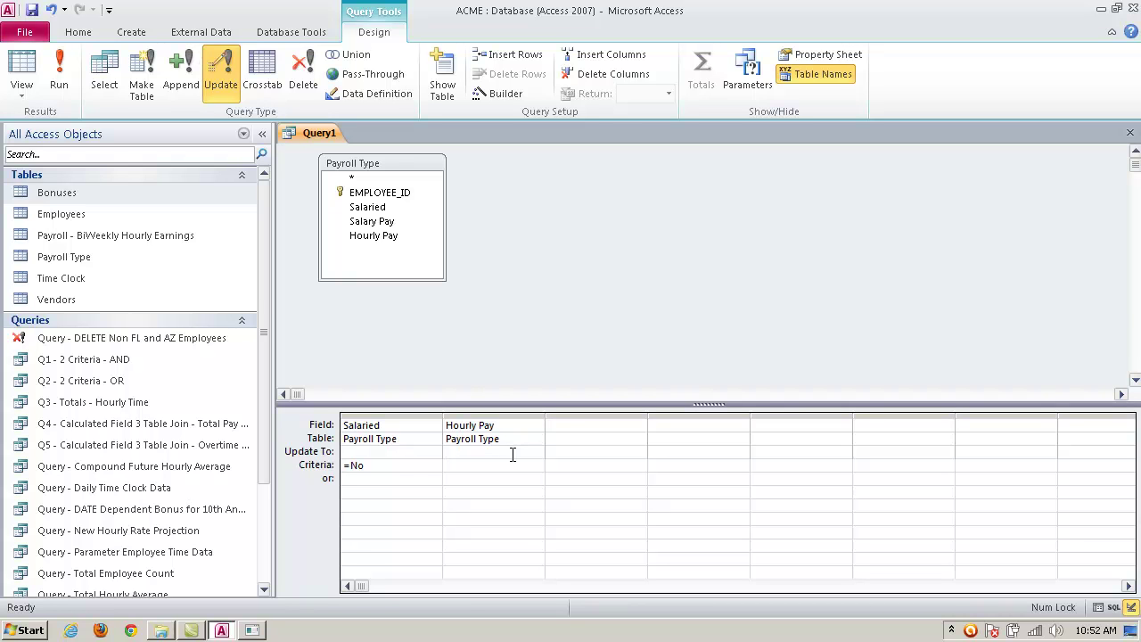
left_click_drag(542, 417, 579, 416)
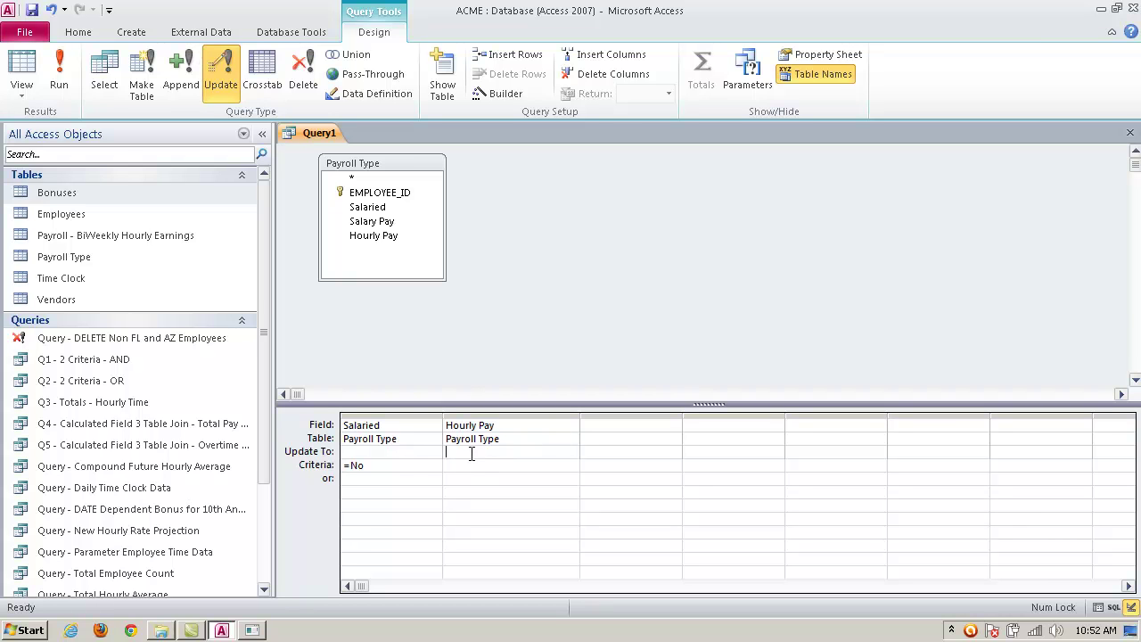
type("[Hourly Pay] +")
- Add the Bonuses table to the query and join it to Payroll Type on the EMPLOYEE_ID field
right_click(679, 211)
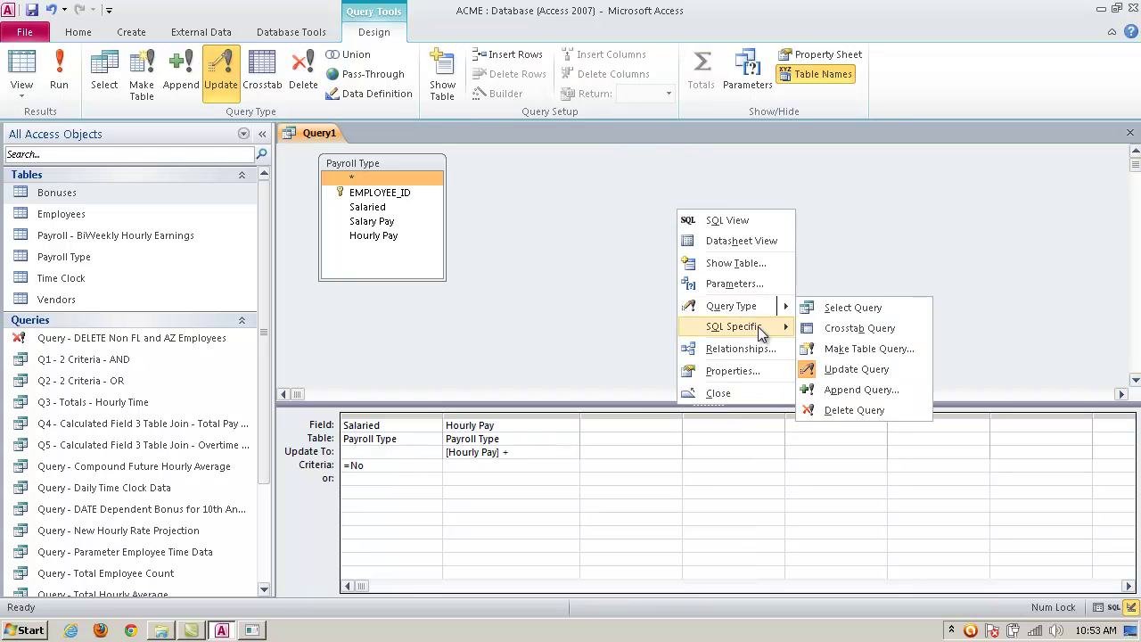
left_click(736, 264)
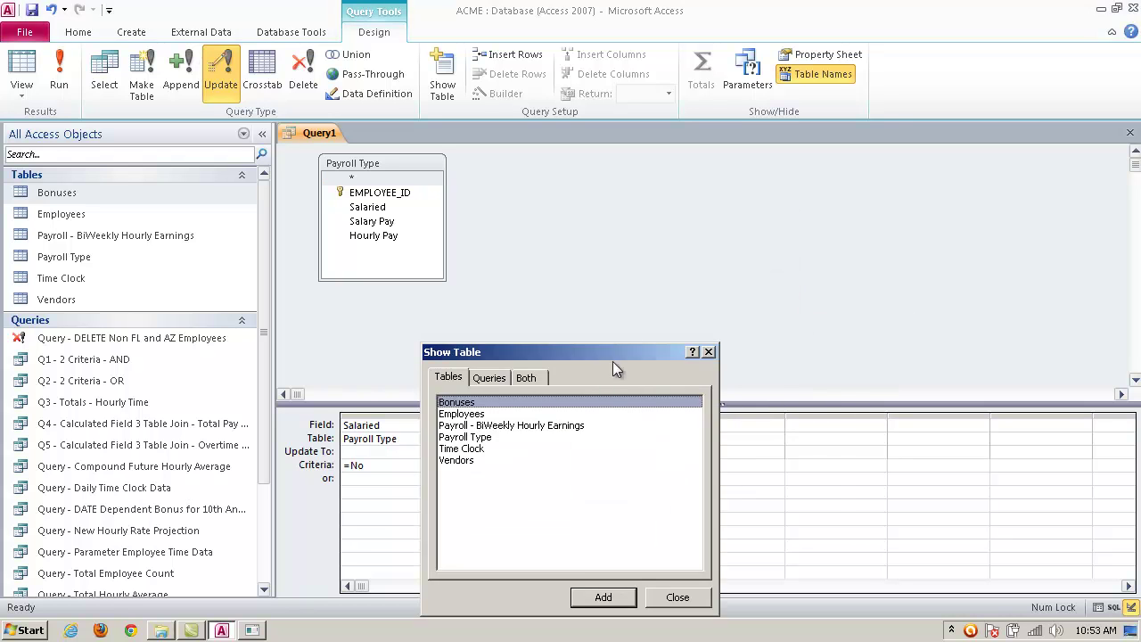
left_click_drag(615, 354, 735, 259)
left_click(716, 499)
left_click(813, 495)
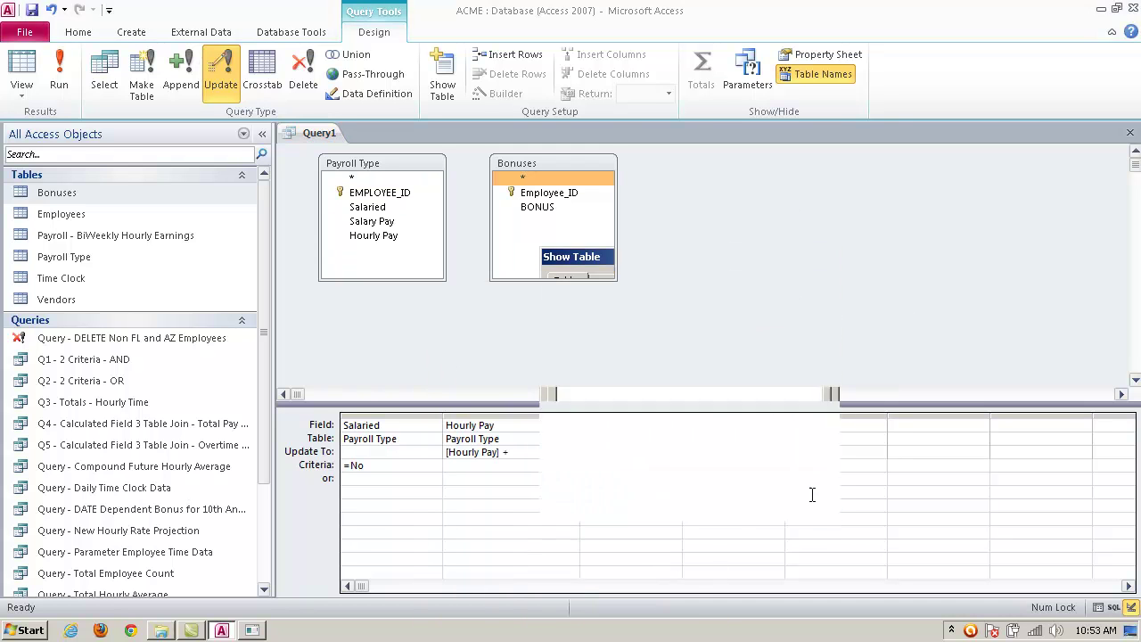
left_click_drag(407, 190, 583, 189)
left_click(577, 229)
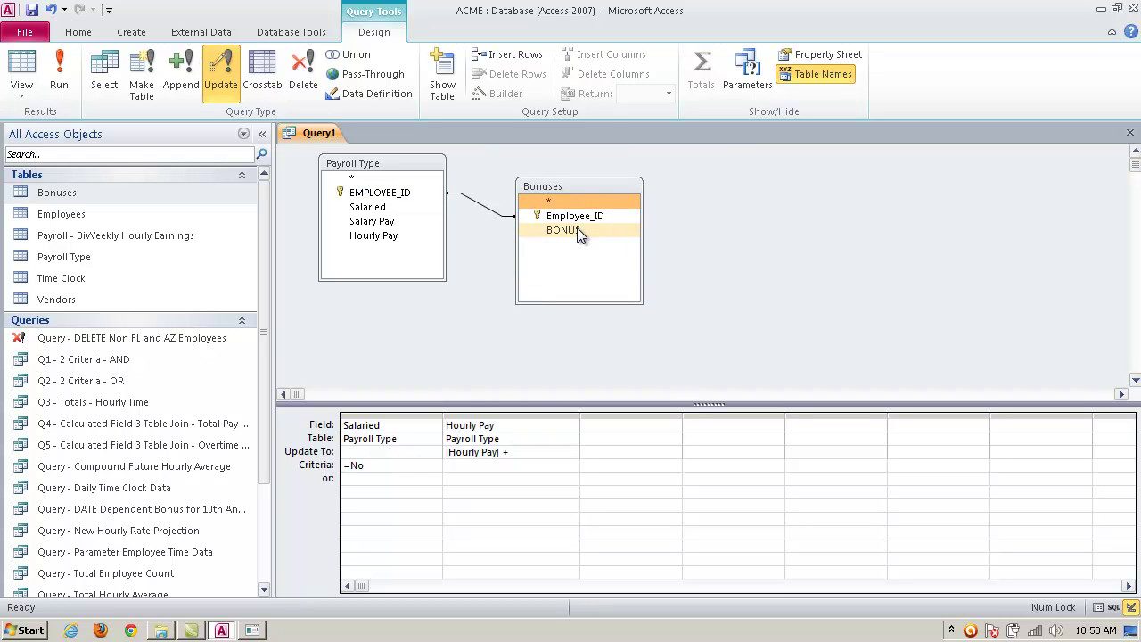
- Complete the Hourly Pay update expression with the bonus field as [Hourly Pay]+[BONUS]
left_click(524, 461)
type("[BONUS]")
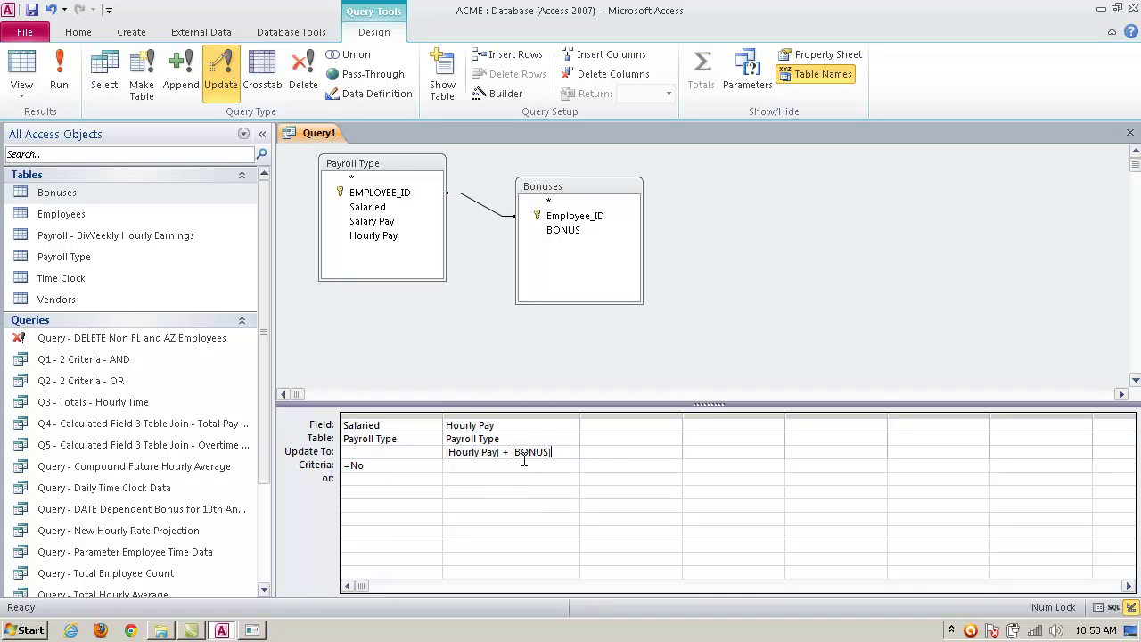
left_click(610, 452)
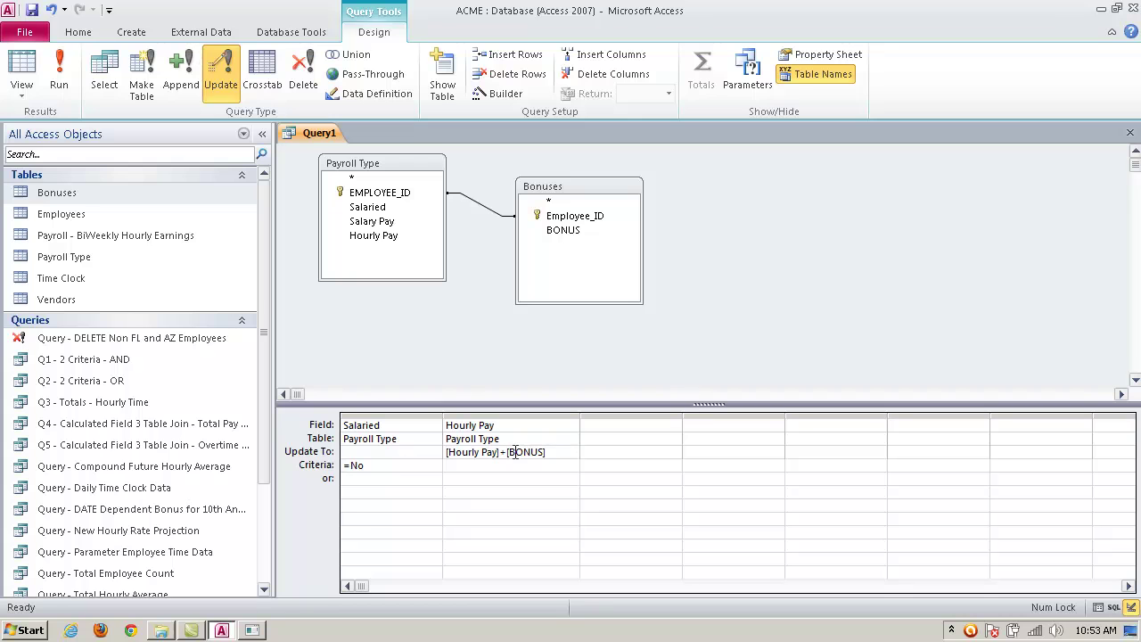
left_click(565, 454)
- Close the update query and save it as Q6 - Update Query - Bonuses
left_click(1131, 133)
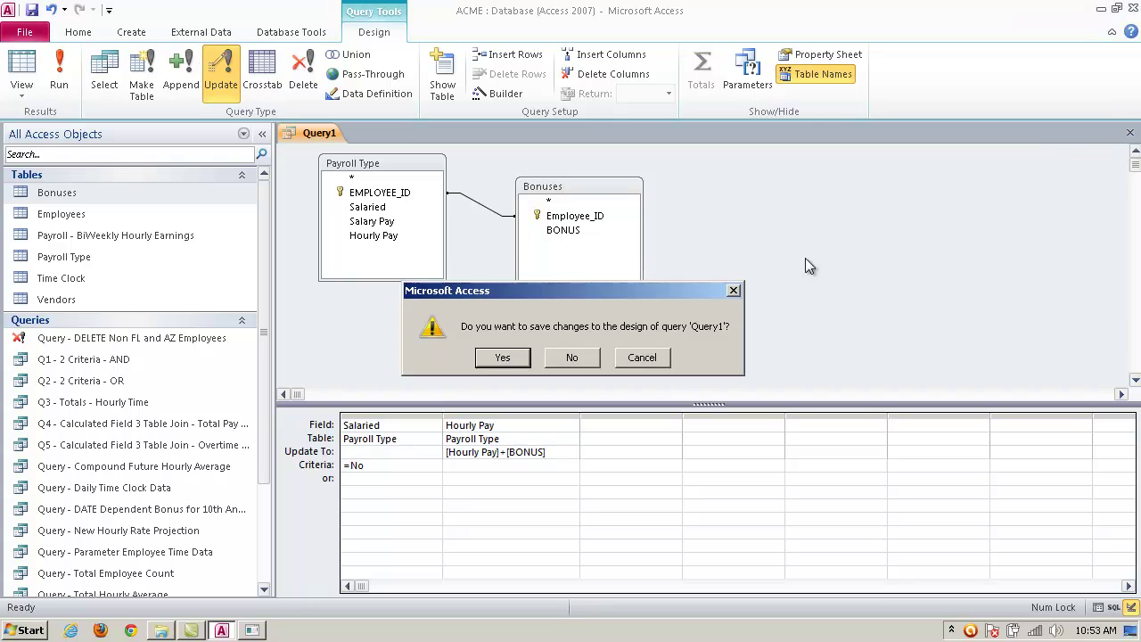
left_click(502, 356)
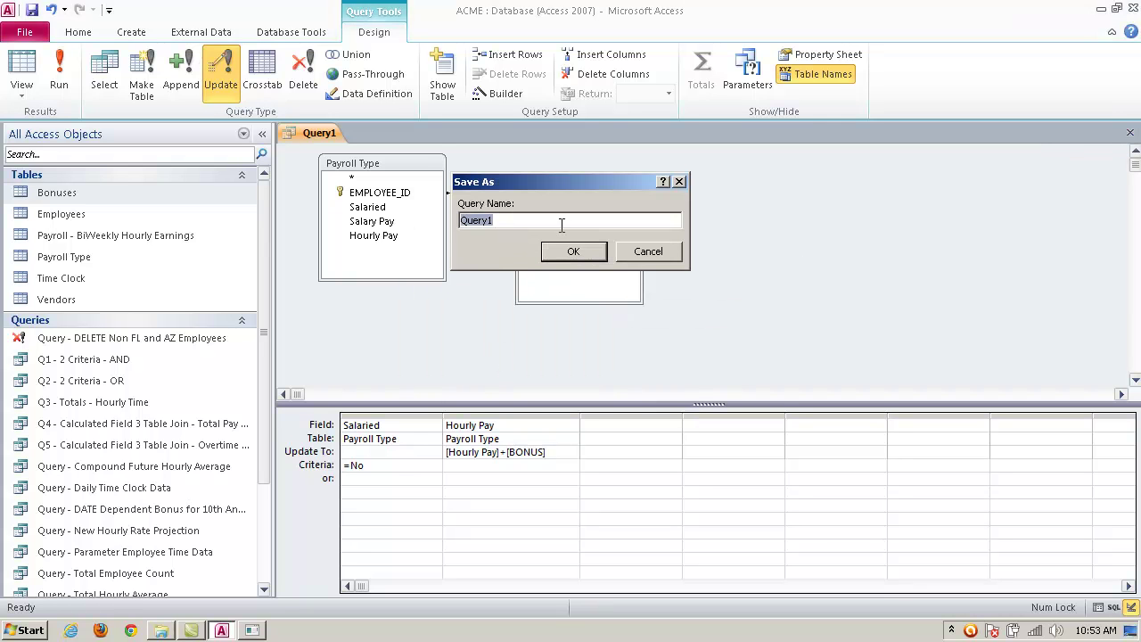
type("Q6 - Update Wuer")
key("BackSpace")
key("BackSpace")
key("BackSpace")
key("BackSpace")
key("BackSpace")
type("Query - Bonuses")
left_click(593, 251)
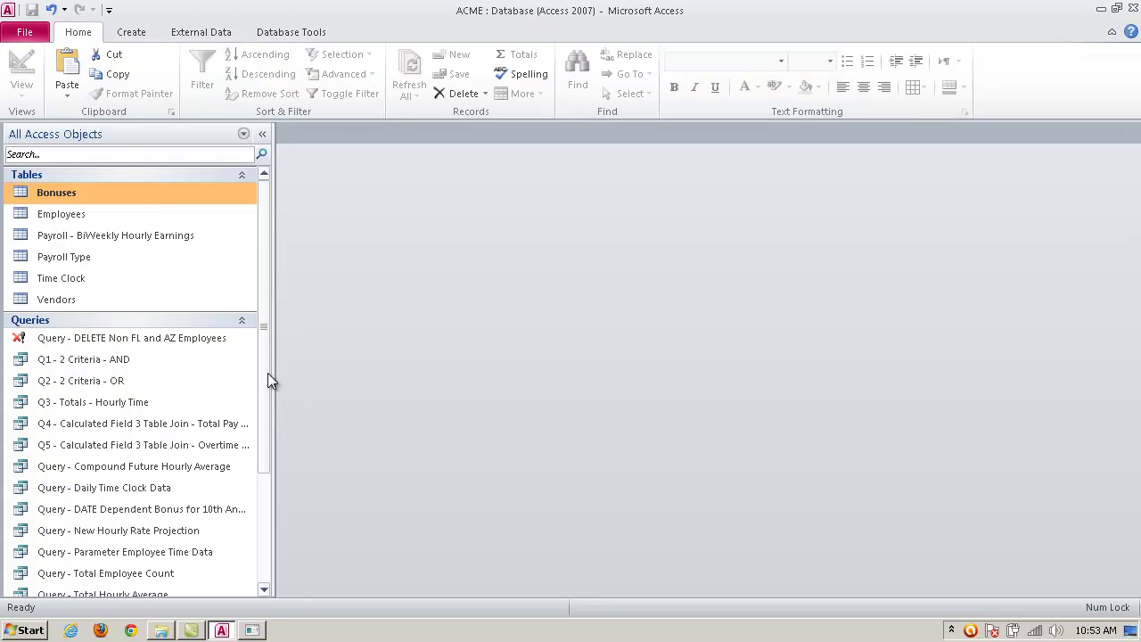
- Locate the saved Q6 query, and review the Hourly Pay values in the Payroll Type table before running it
left_click_drag(264, 379, 275, 521)
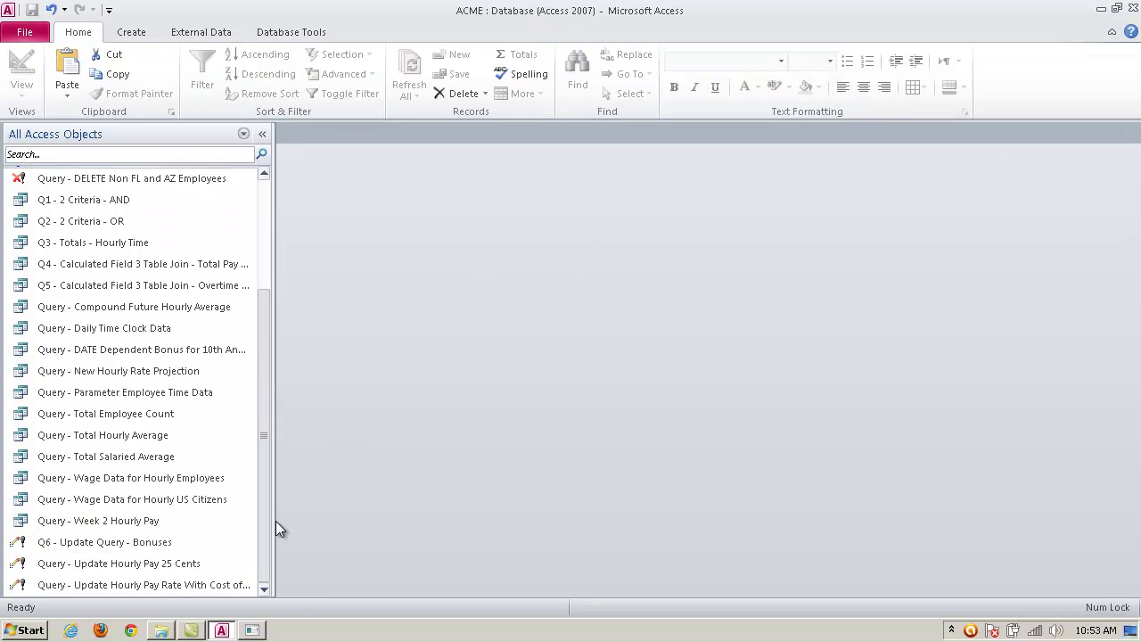
left_click(145, 544)
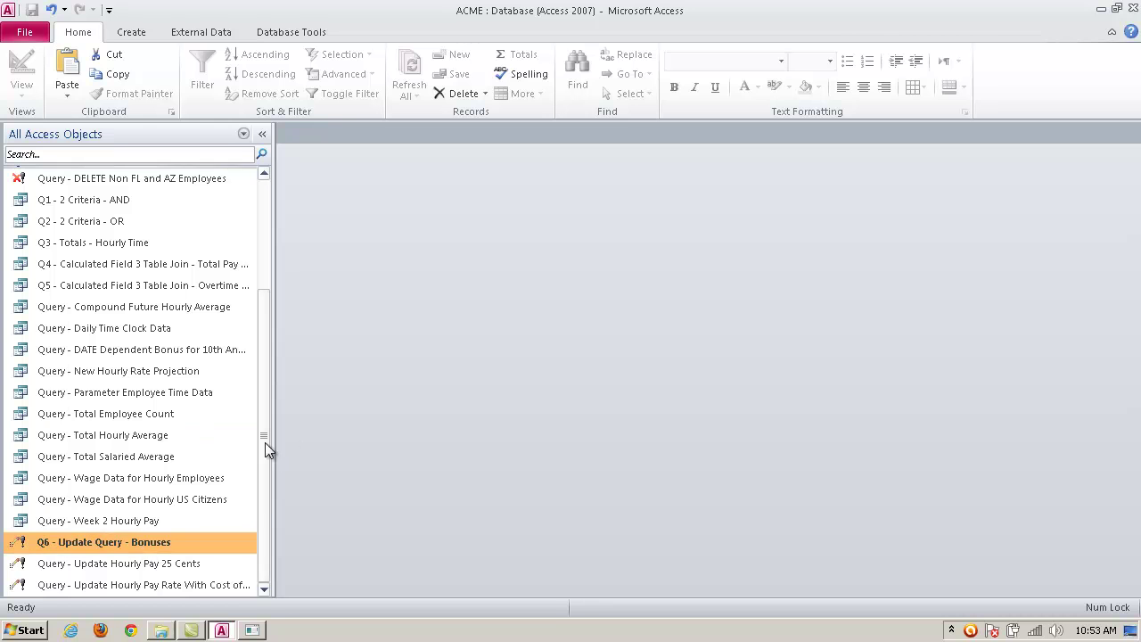
left_click_drag(265, 442, 265, 323)
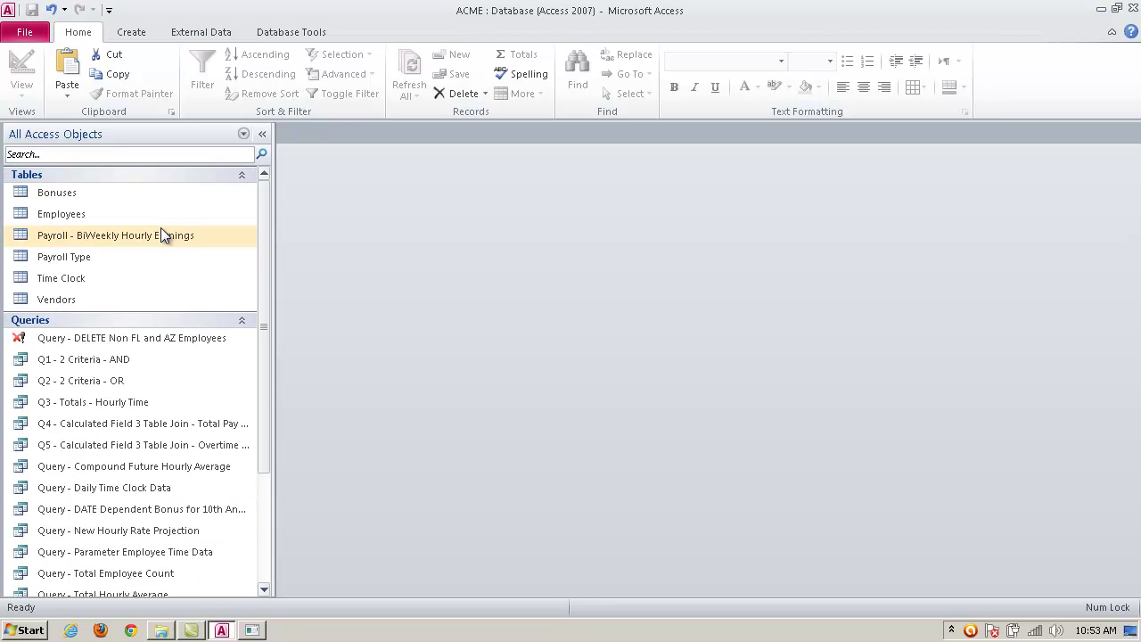
double_click(92, 257)
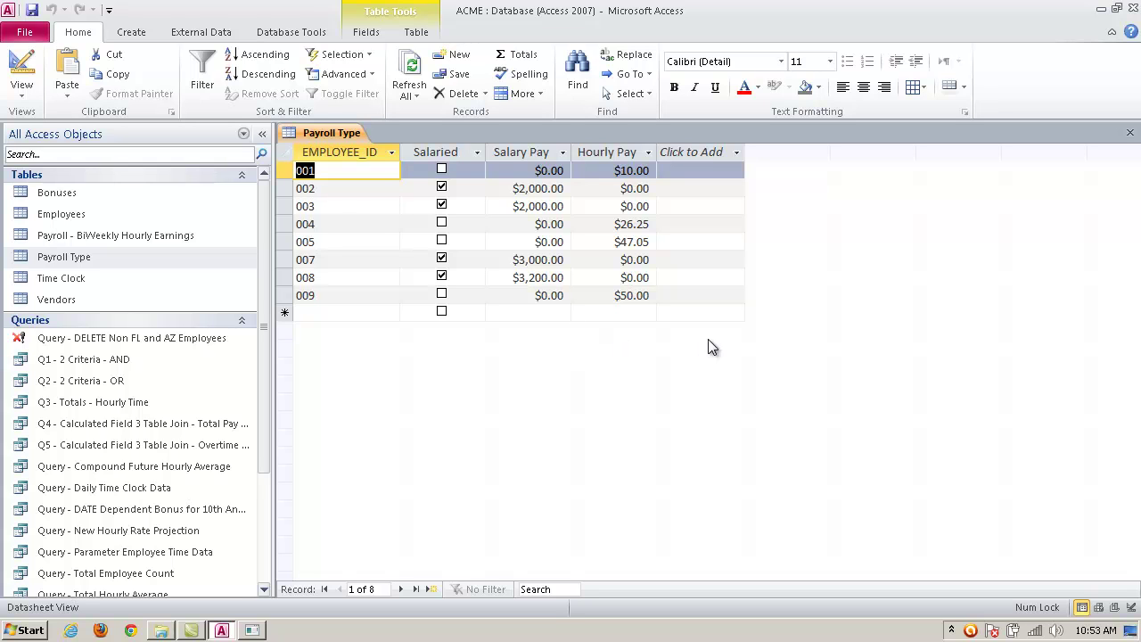
left_click(650, 171)
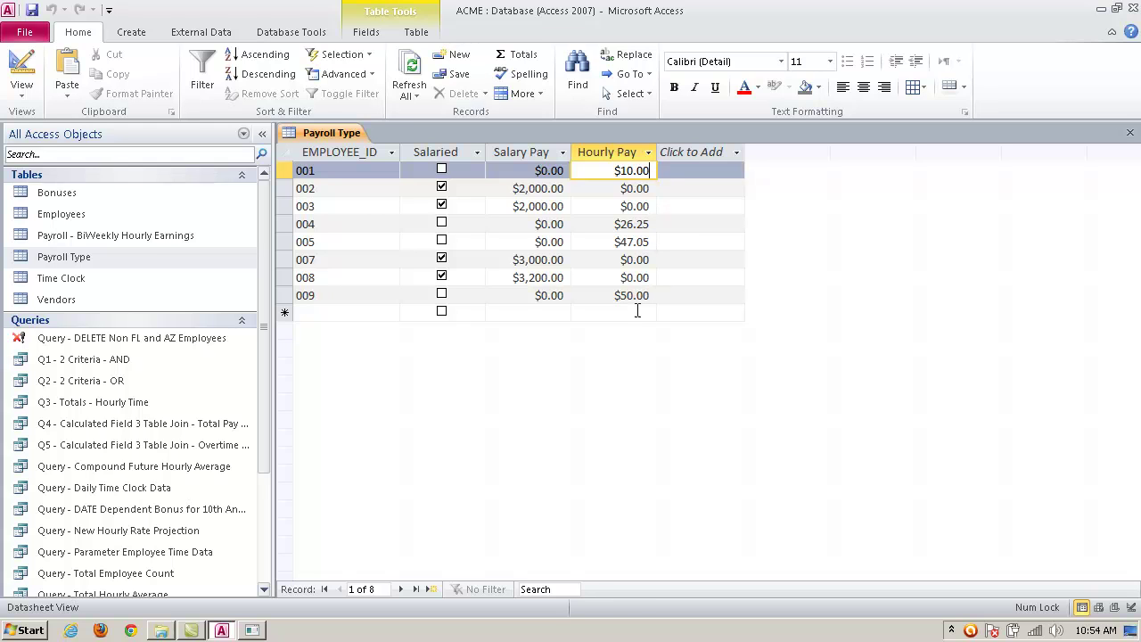
left_click(1130, 135)
- Run the Q6 - Update Query - Bonuses query and accept the record updates
left_click_drag(264, 357, 277, 506)
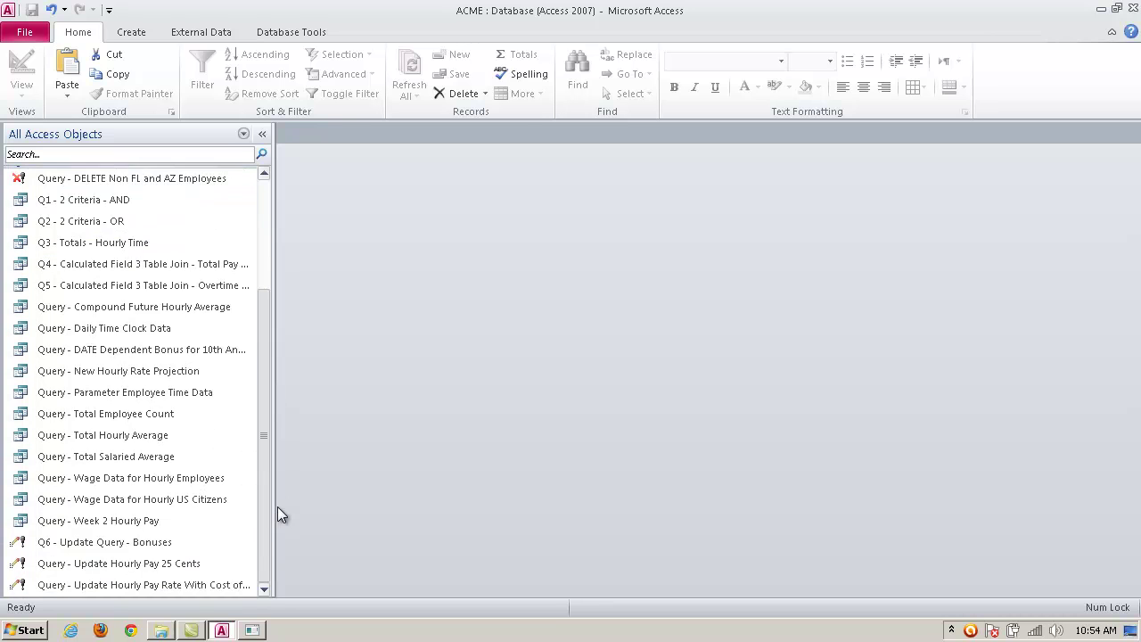
left_click(154, 547)
double_click(154, 544)
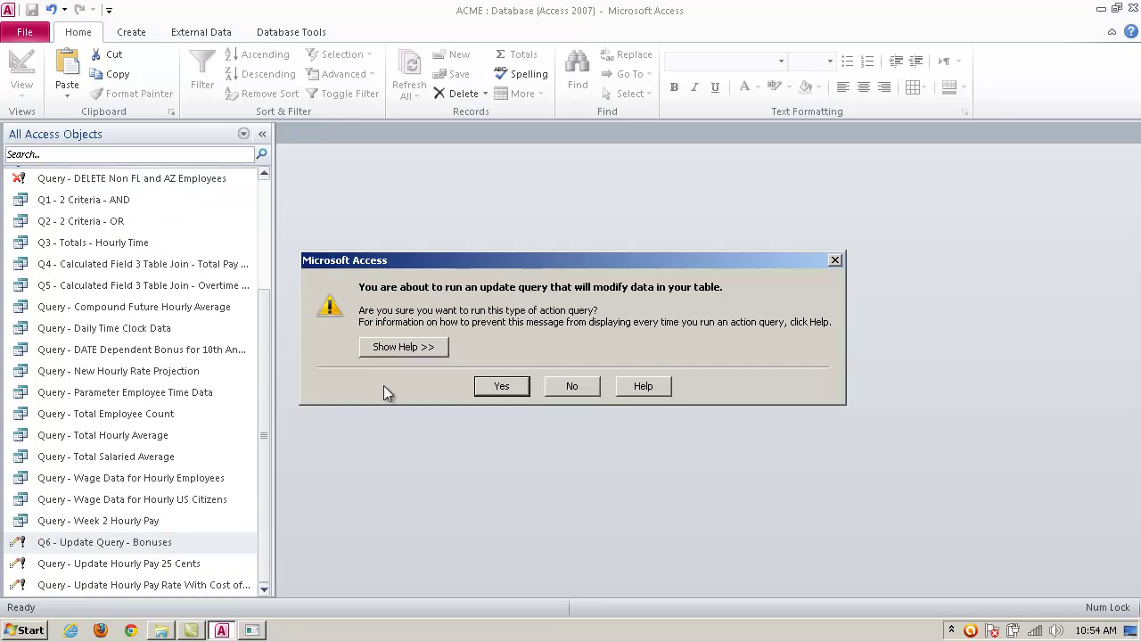
left_click(516, 386)
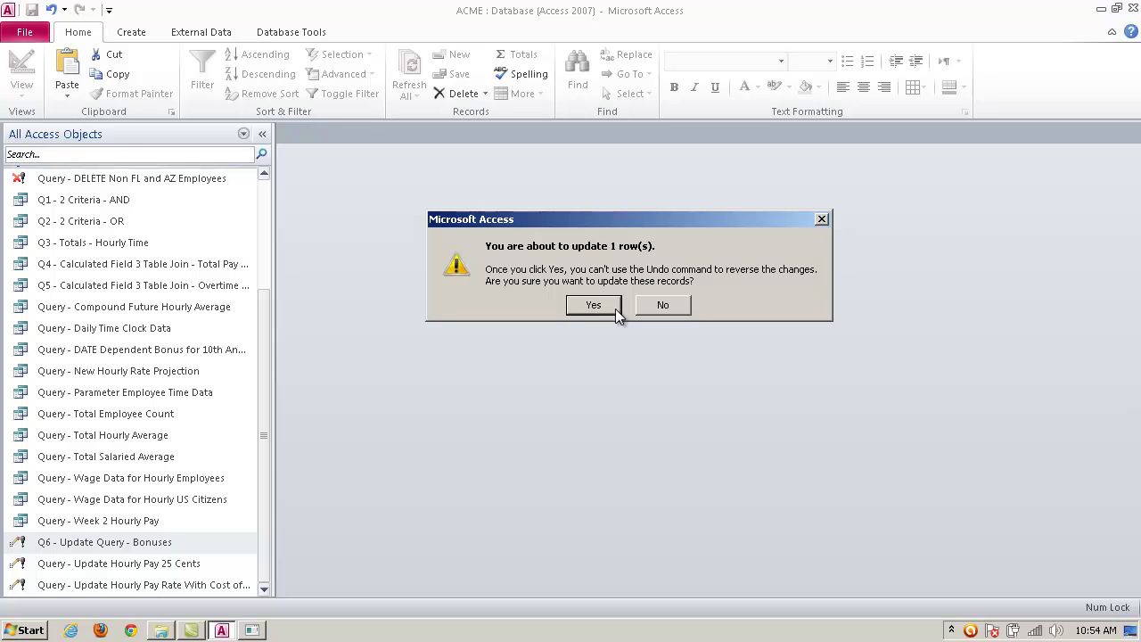
left_click(603, 309)
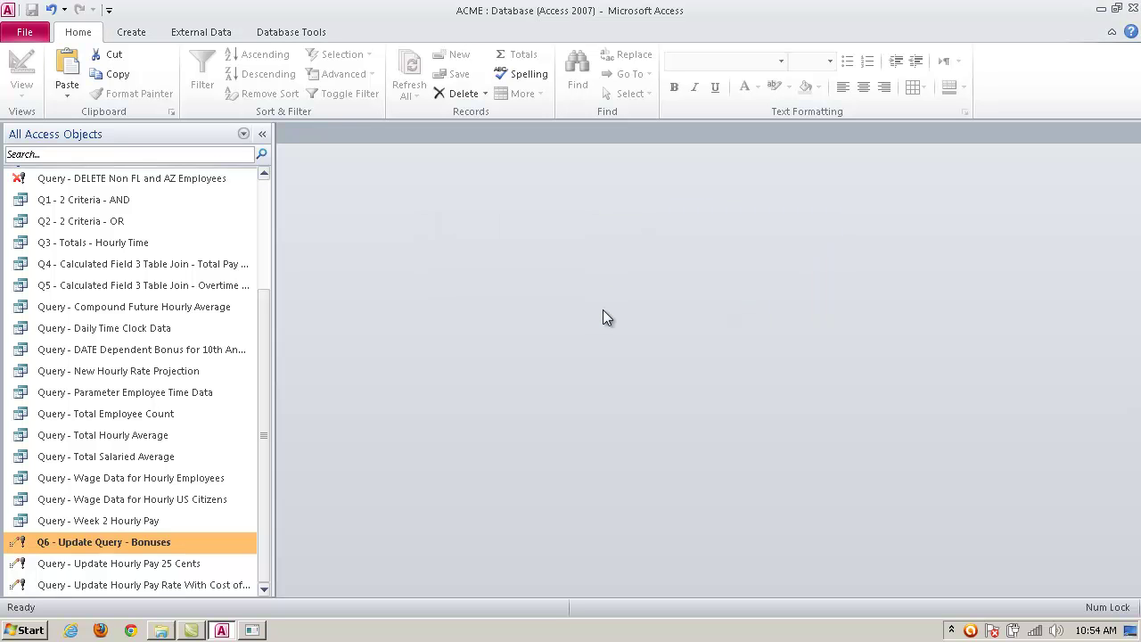
- Check the Hourly Pay column of the Payroll Type table after the update, and close the table
left_click_drag(264, 351, 266, 163)
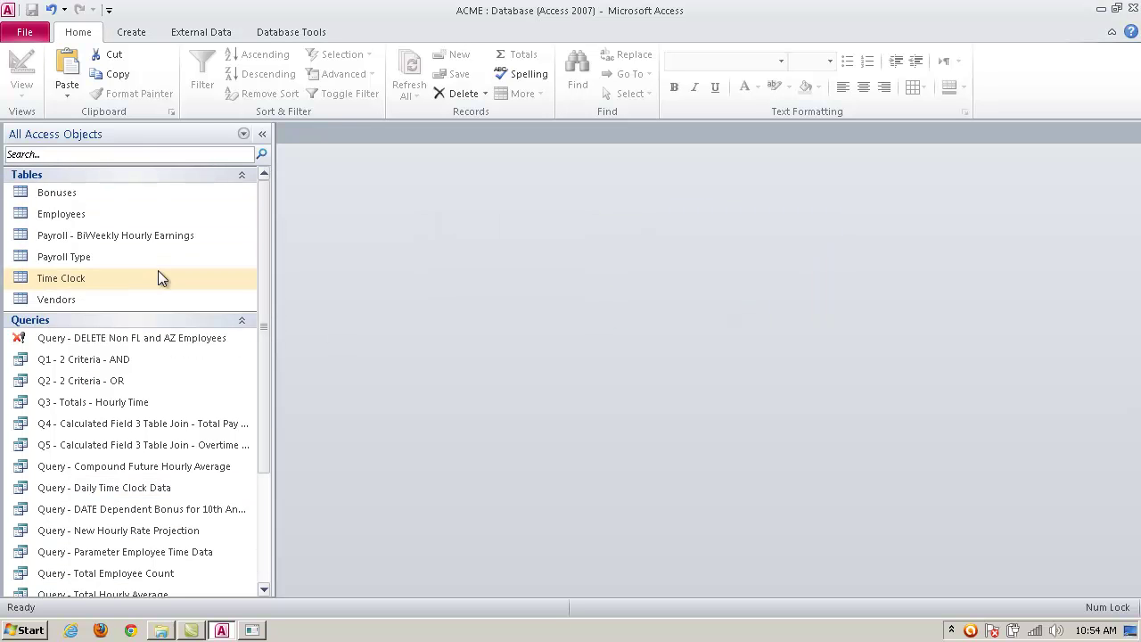
double_click(88, 257)
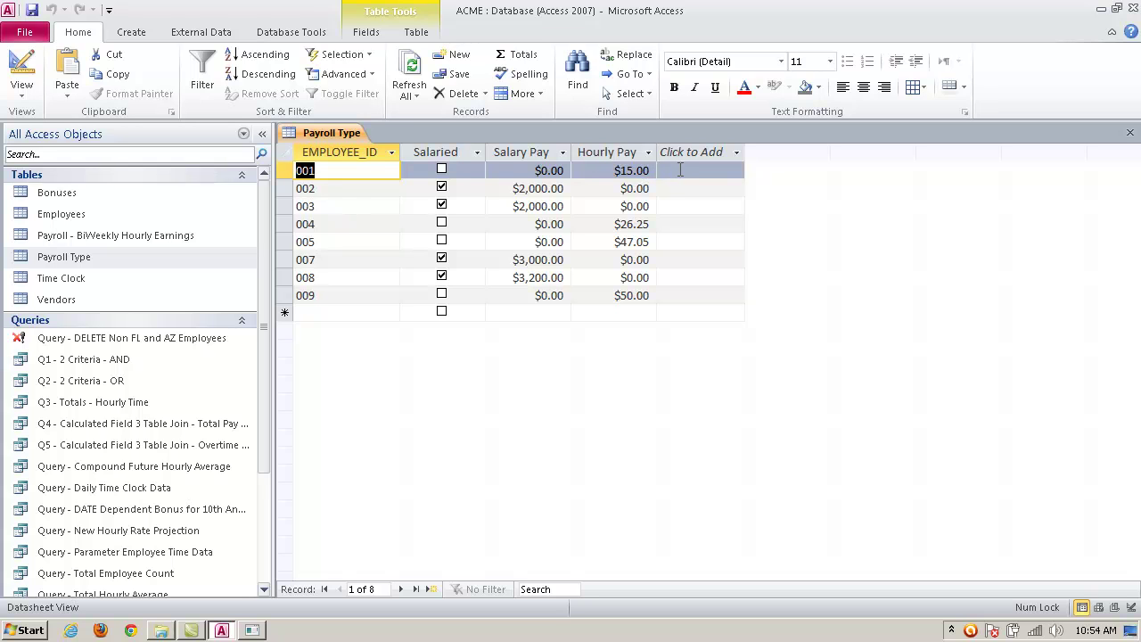
left_click(1131, 132)
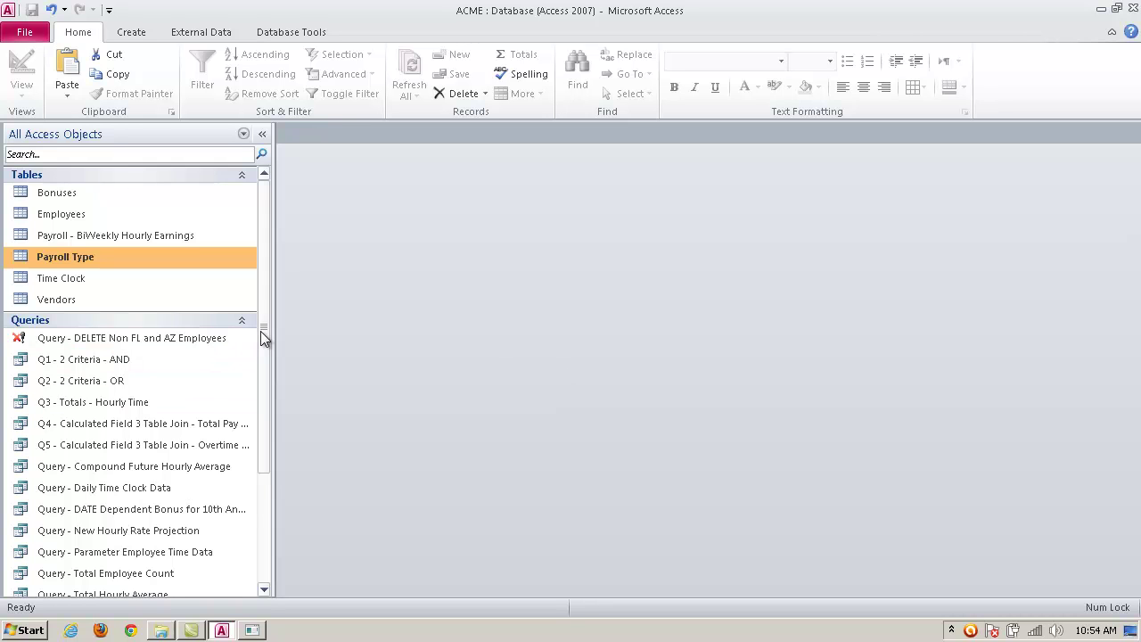
- Review the table join and update expression of Q6 in Design View, and close it without saving layout changes
left_click_drag(263, 334, 283, 502)
right_click(145, 544)
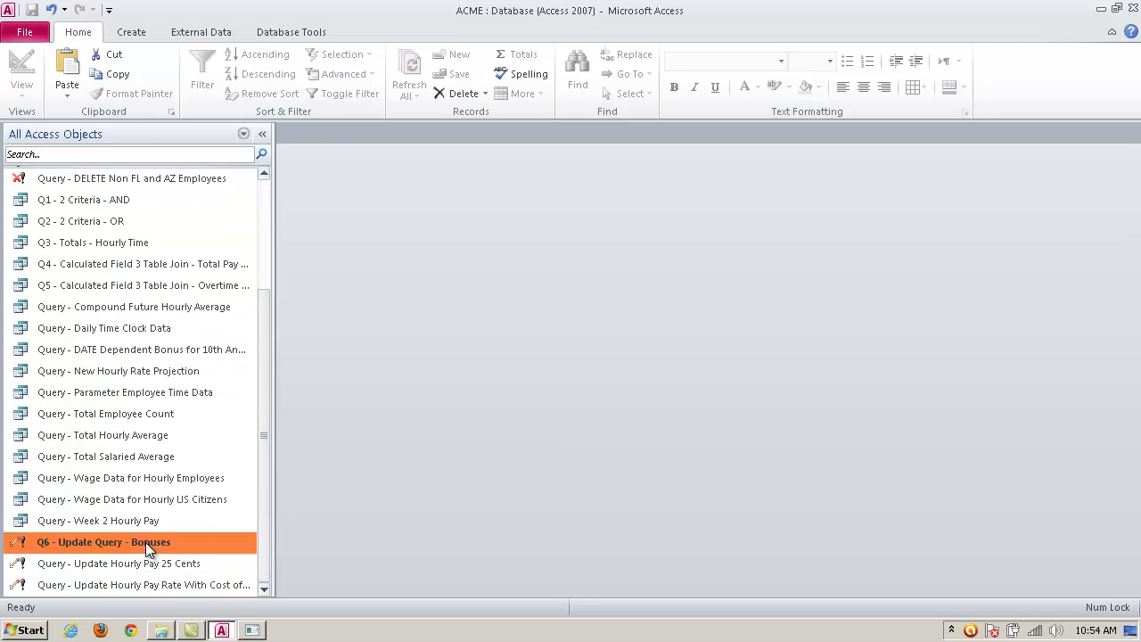
left_click(216, 251)
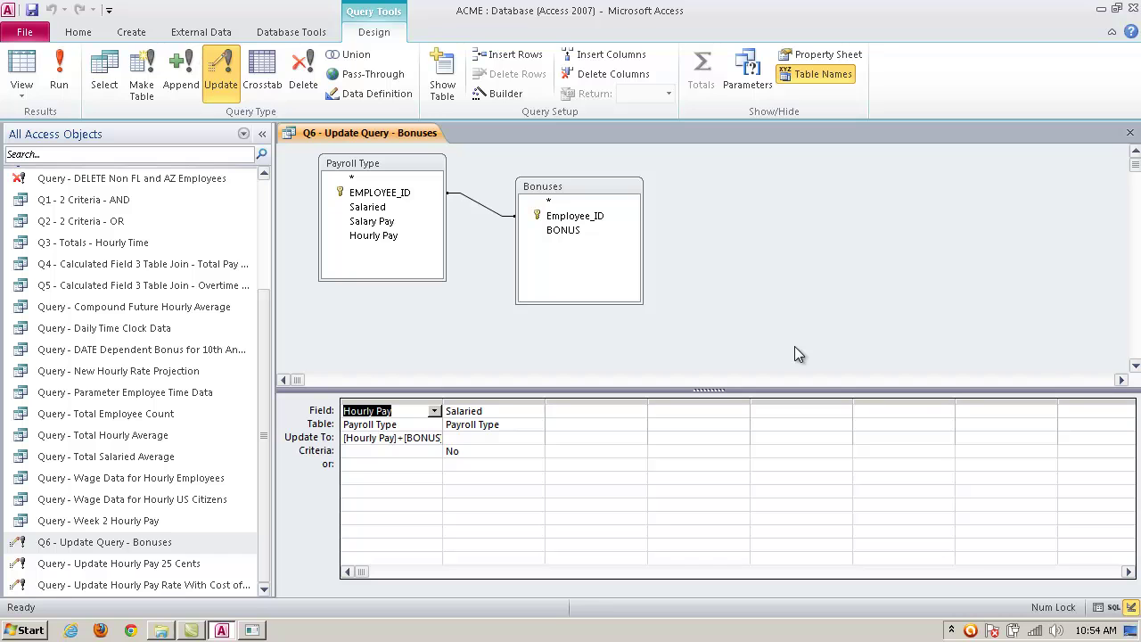
left_click_drag(620, 185, 662, 203)
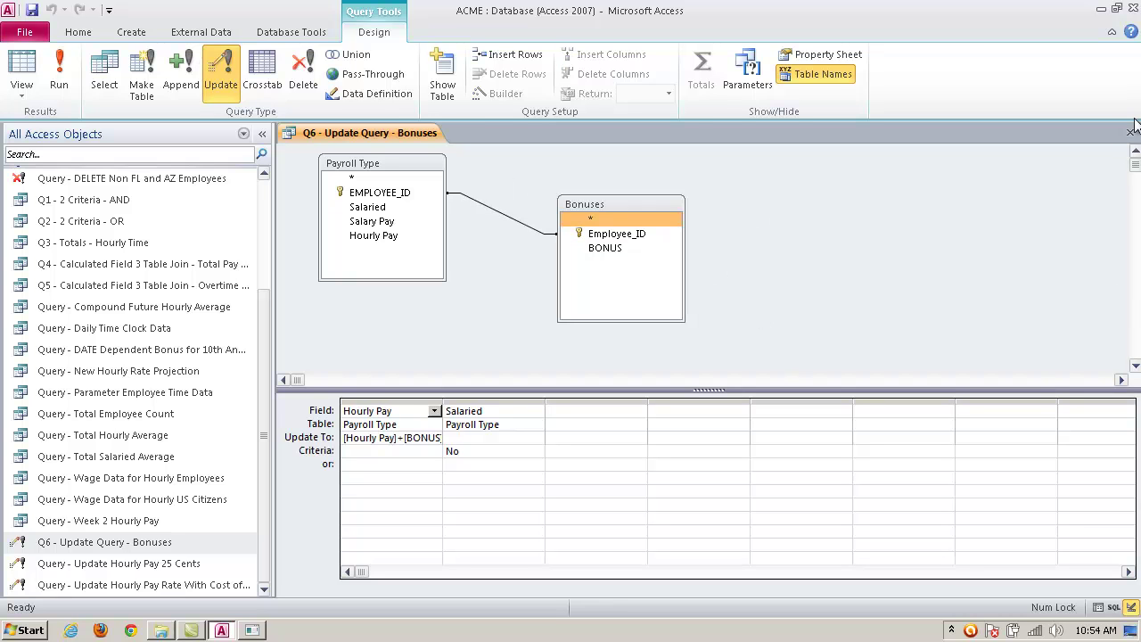
left_click(1131, 131)
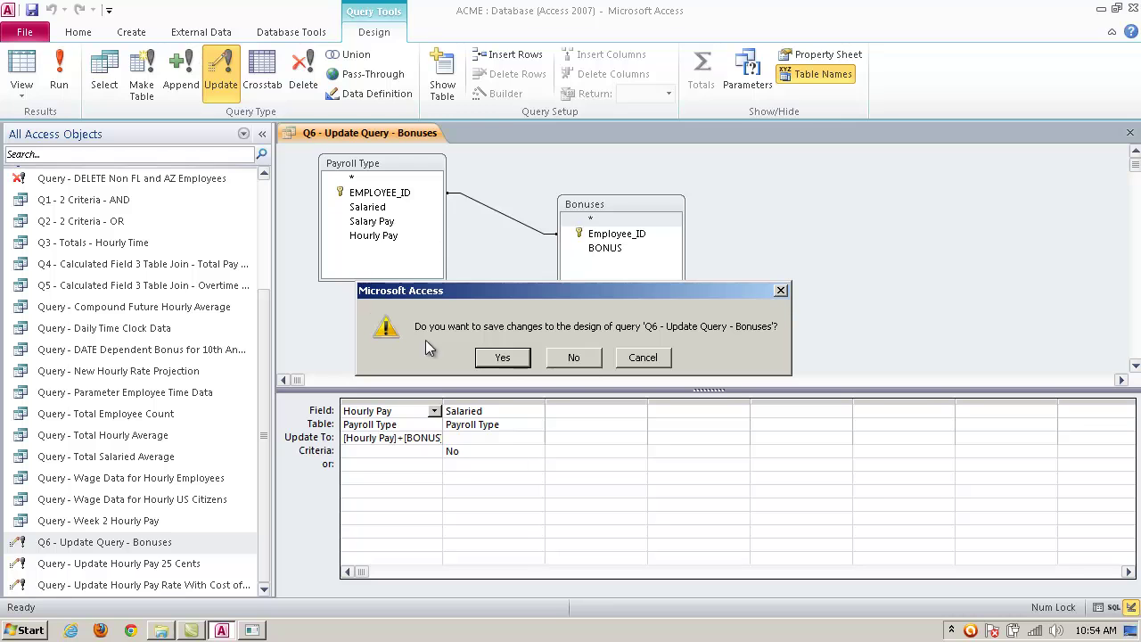
left_click(584, 356)
- Examine which employee IDs have a bonus in the Bonuses table, and close the table
left_click_drag(256, 350, 260, 242)
left_click_drag(261, 313, 270, 175)
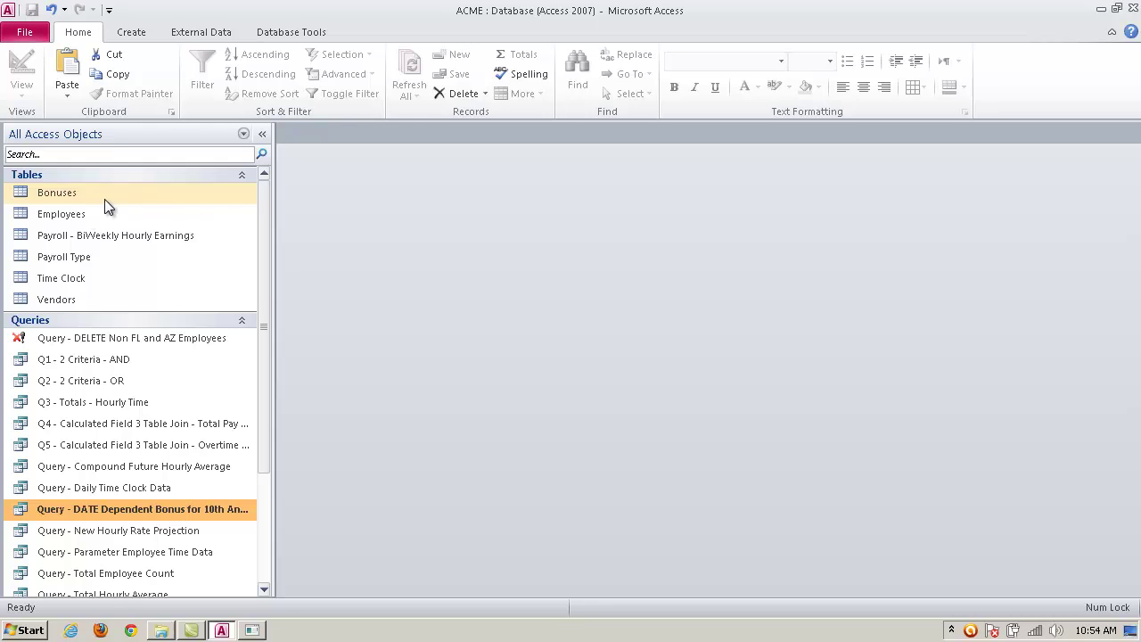
left_click(140, 239)
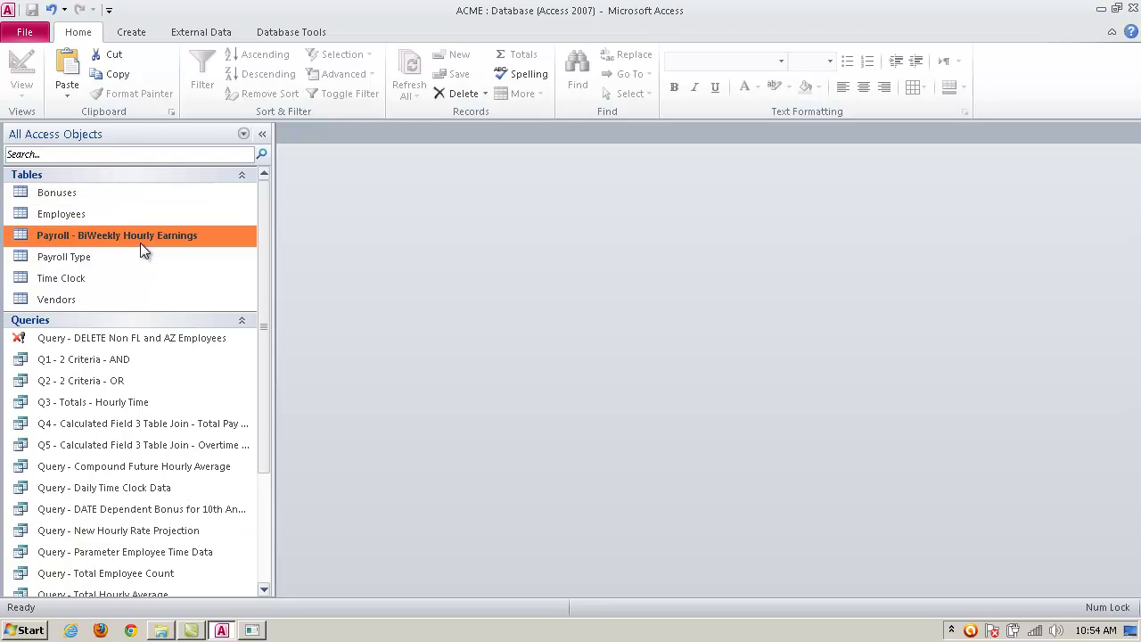
double_click(82, 194)
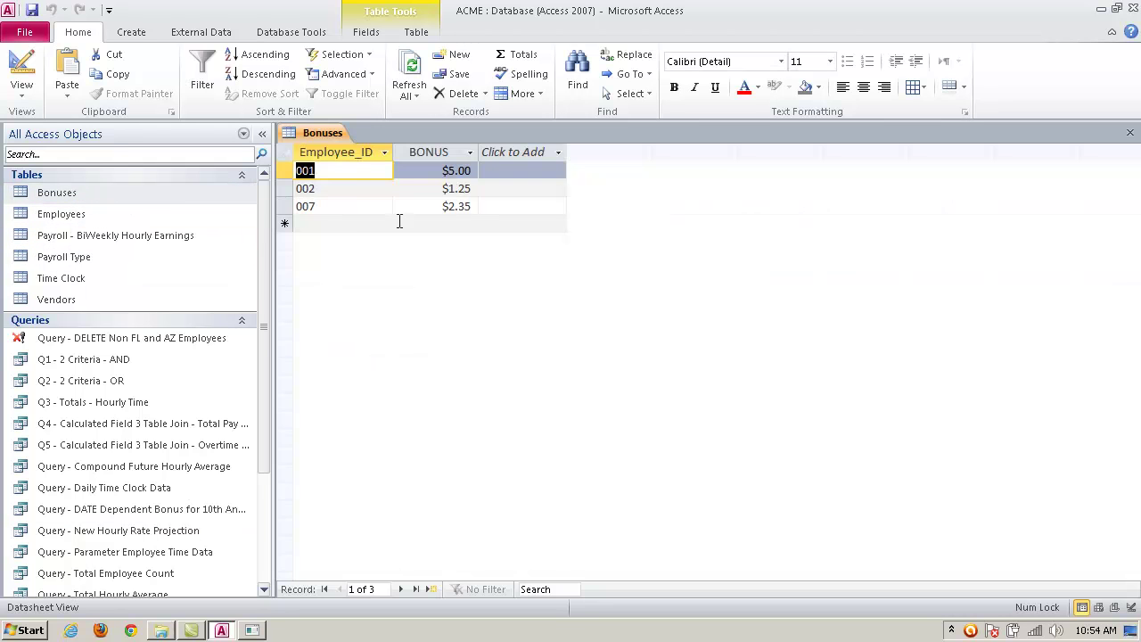
left_click(350, 172)
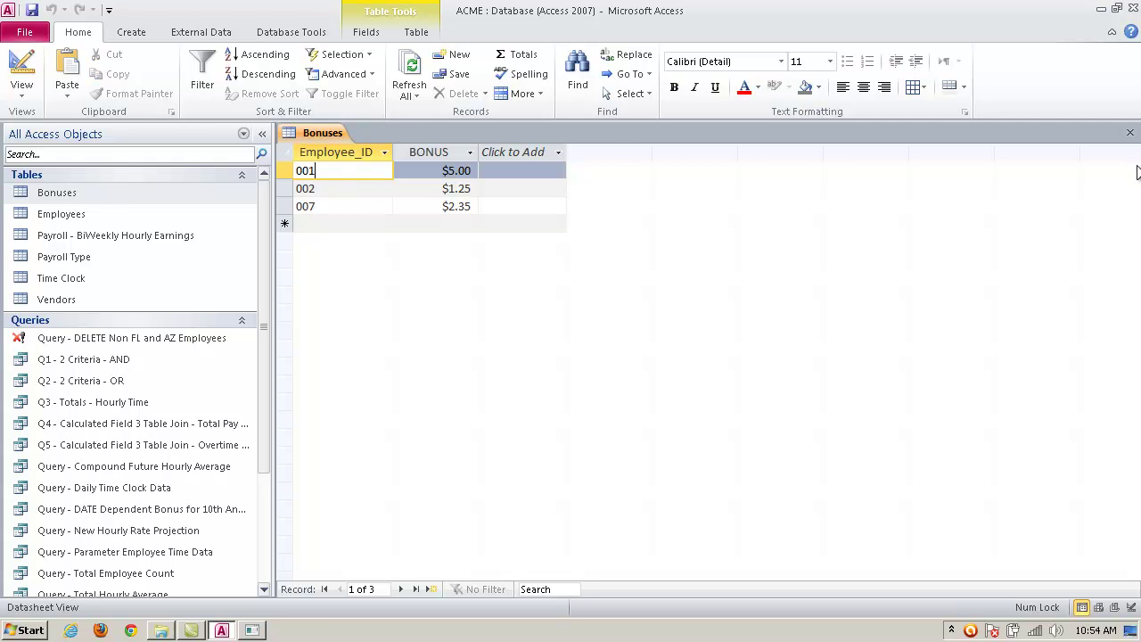
left_click(1130, 132)
- Examine the Payroll Type table to see which employees are non-salaried, and close it
left_click(96, 256)
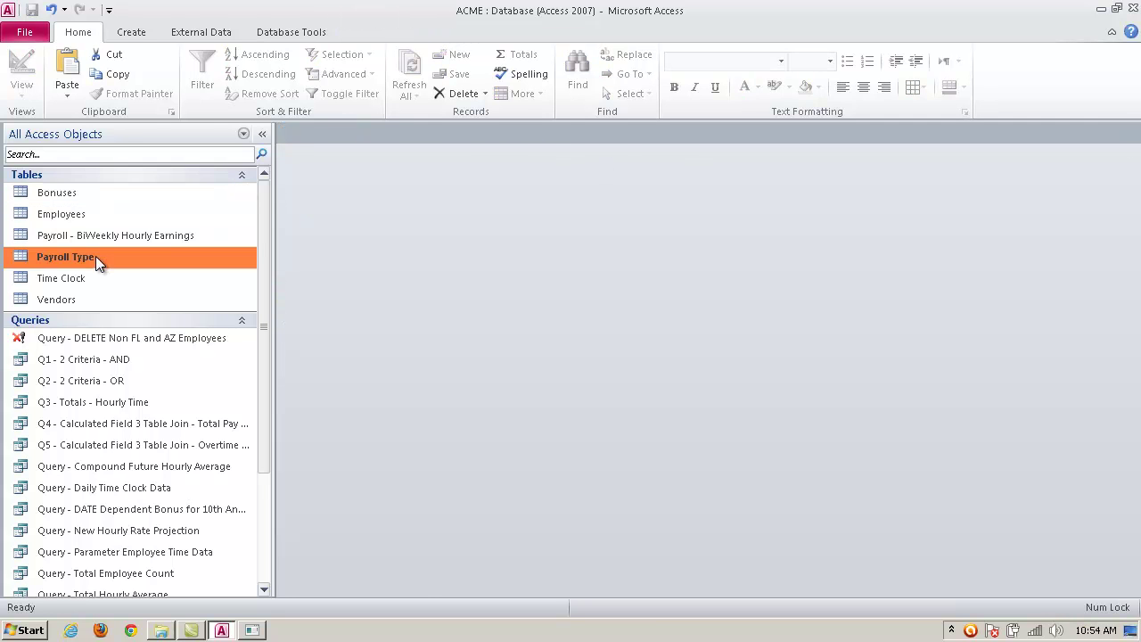
double_click(95, 256)
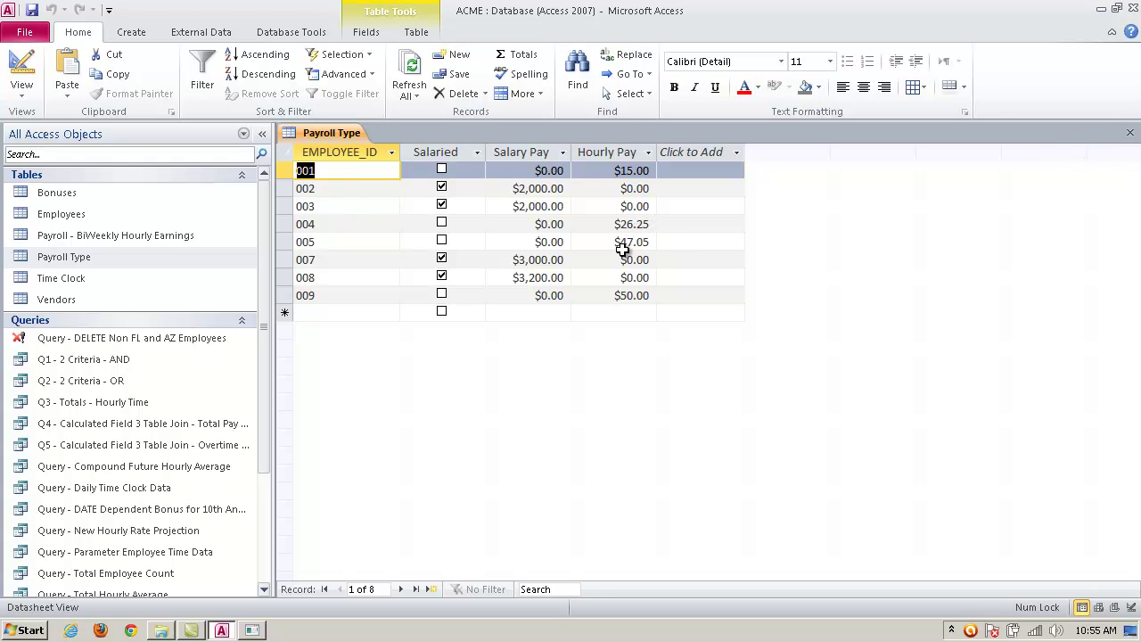
left_click(1129, 132)
- Change the Employee_ID of the second and third Bonuses records to 004 and 005, and close the table
double_click(45, 194)
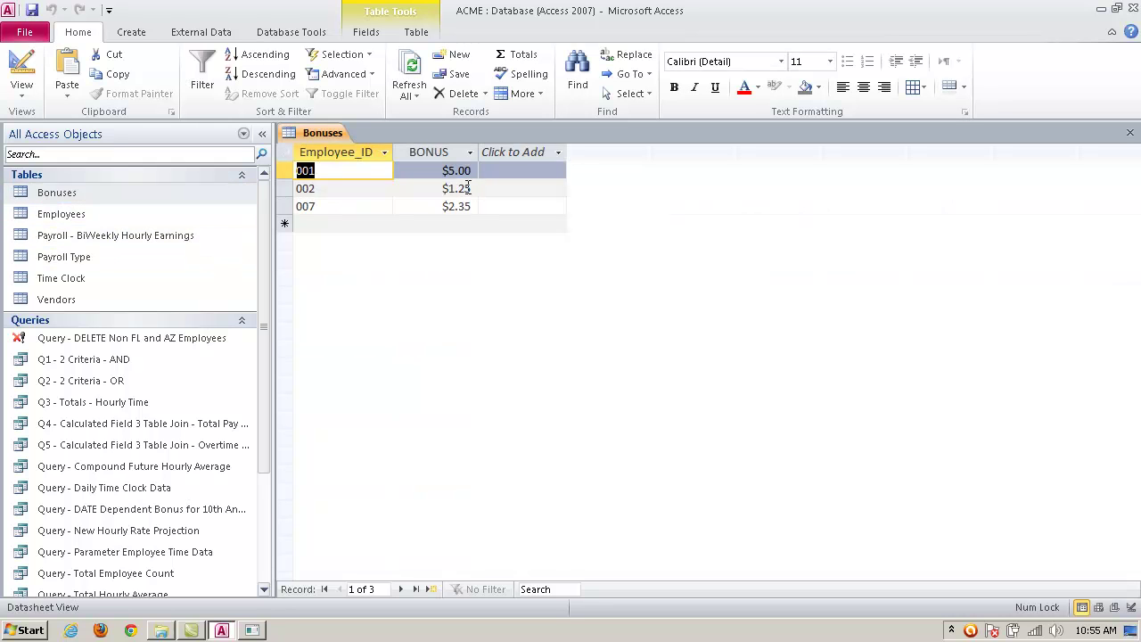
left_click_drag(324, 186, 306, 206)
type("4")
type("05")
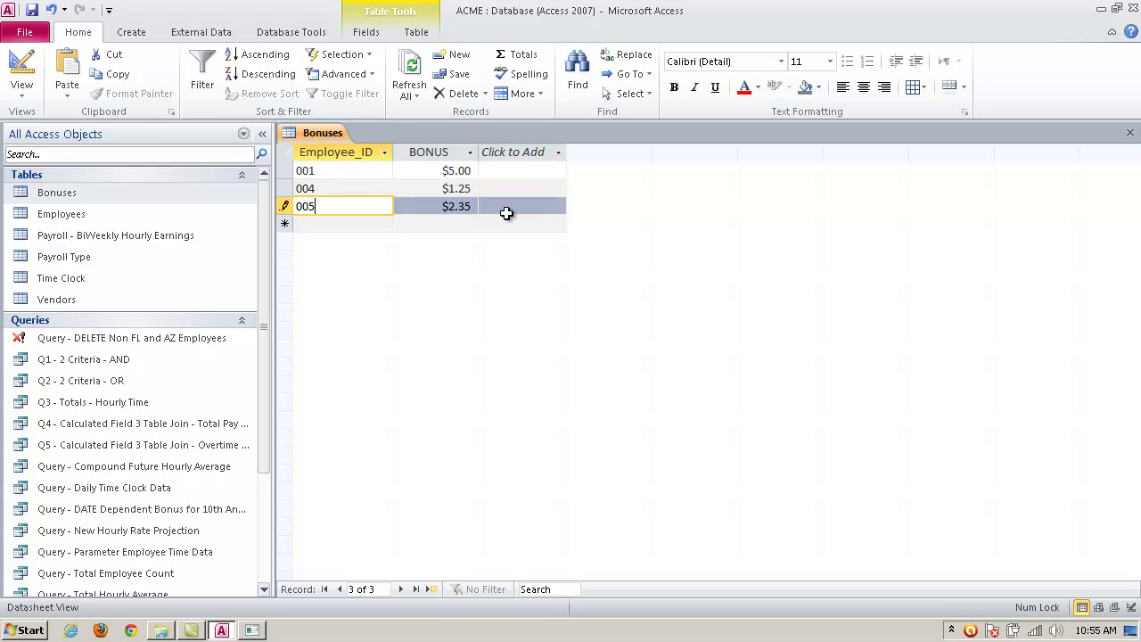
left_click(1131, 133)
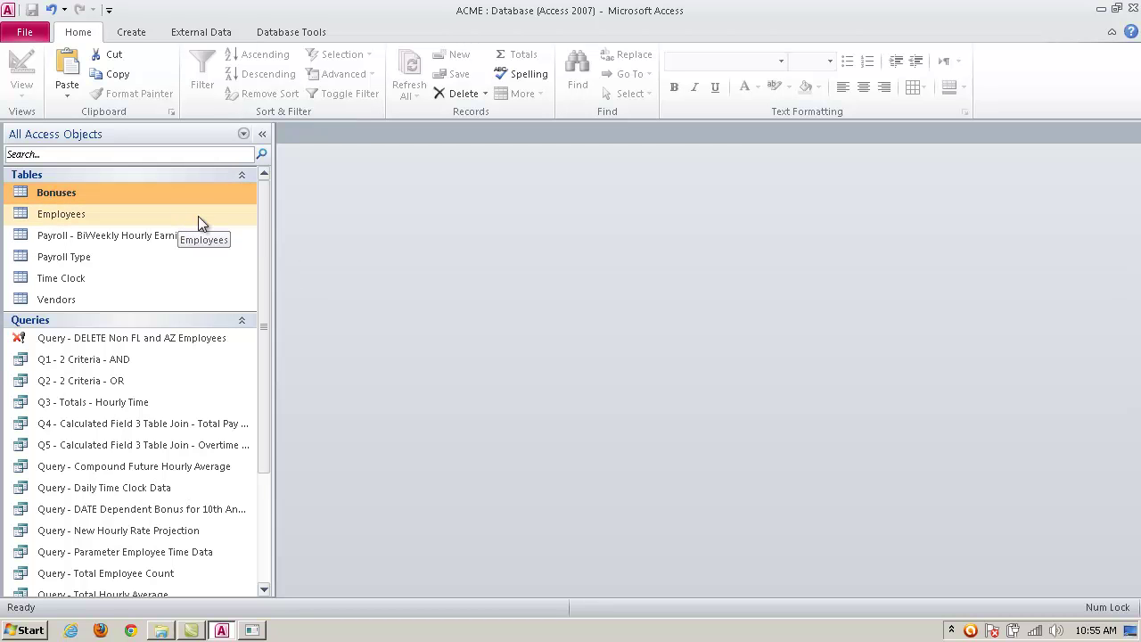
- Check the Salaried status and hourly pay of employees 004 and 005 in the Payroll Type table
left_click_drag(263, 370, 245, 254)
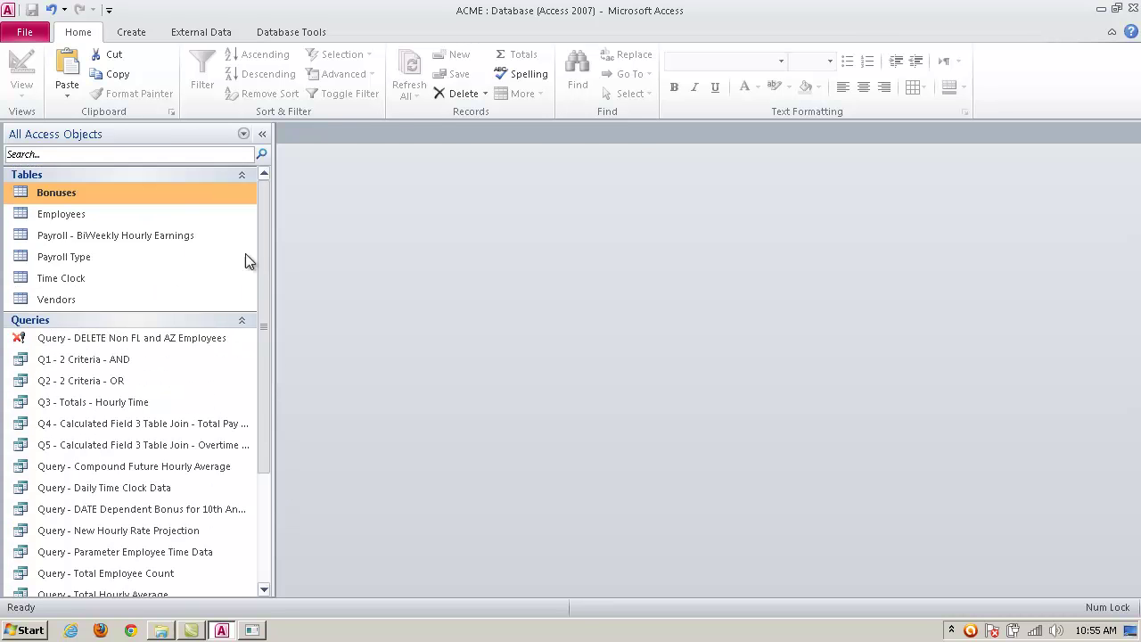
left_click(90, 256)
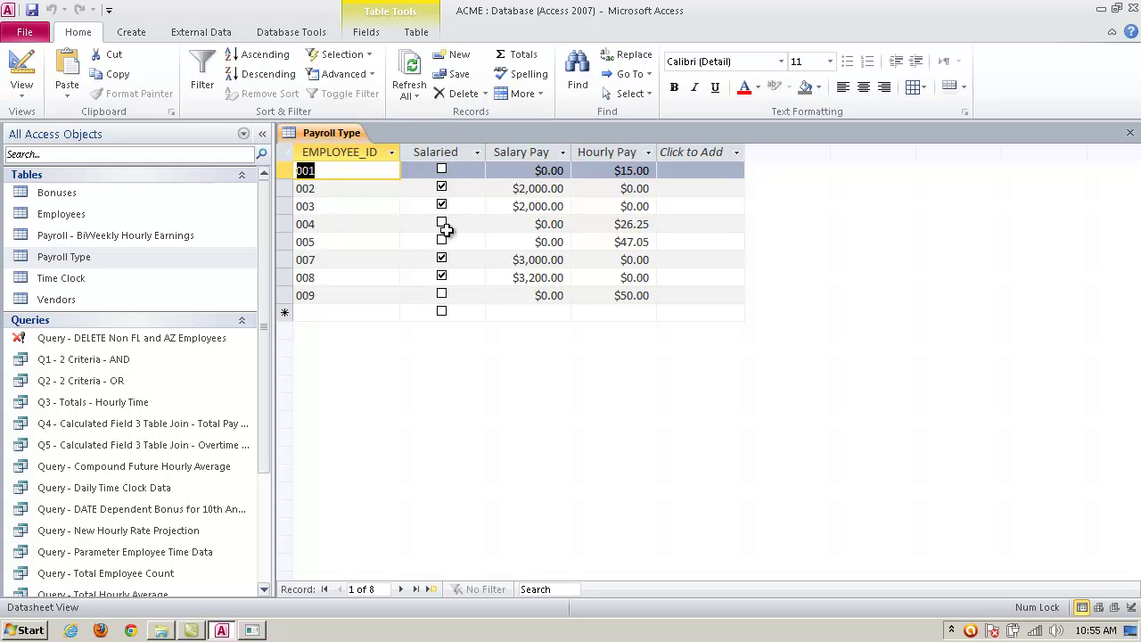
left_click(1130, 132)
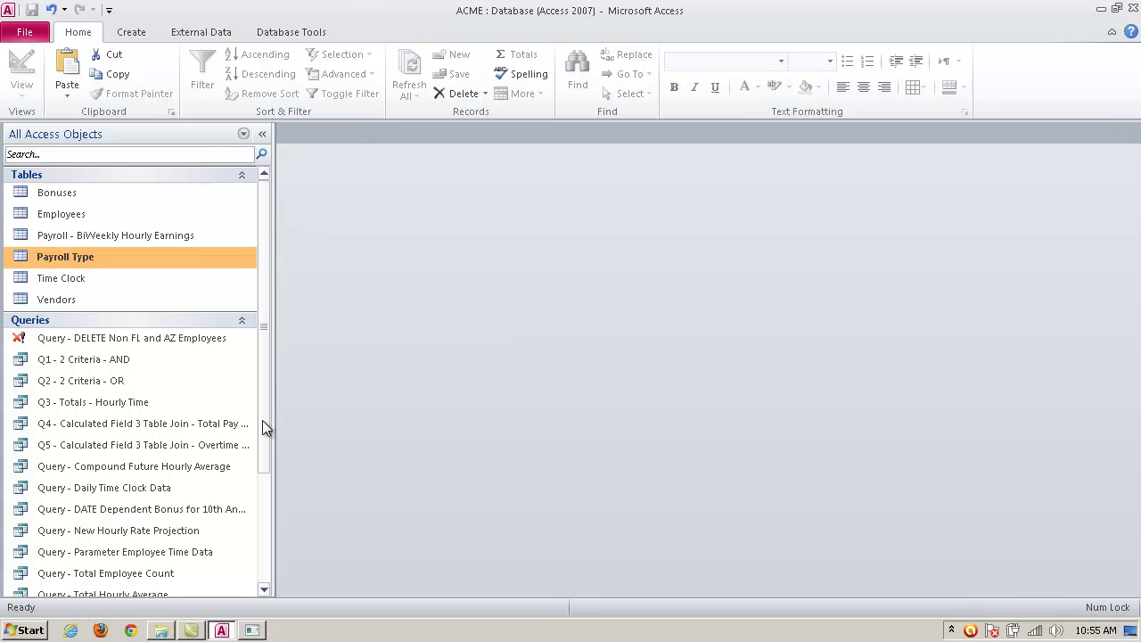
- Open the Q6 - Update Query - Bonuses query in Design View to review its fields and criterion
scroll(258, 499, "down", 3)
right_click(180, 544)
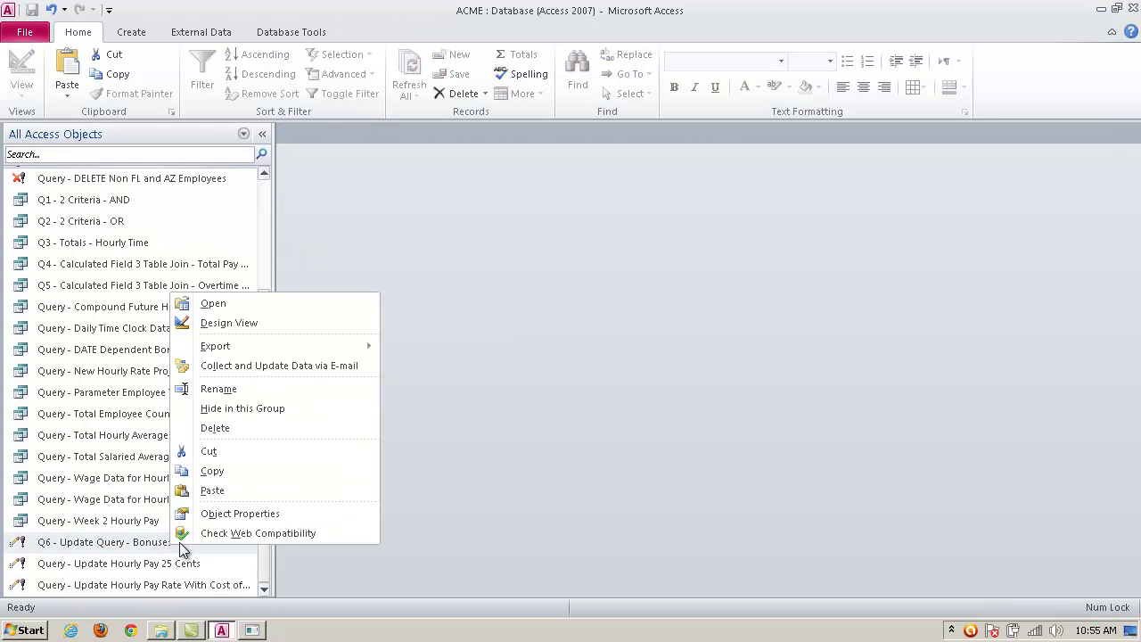
left_click(253, 324)
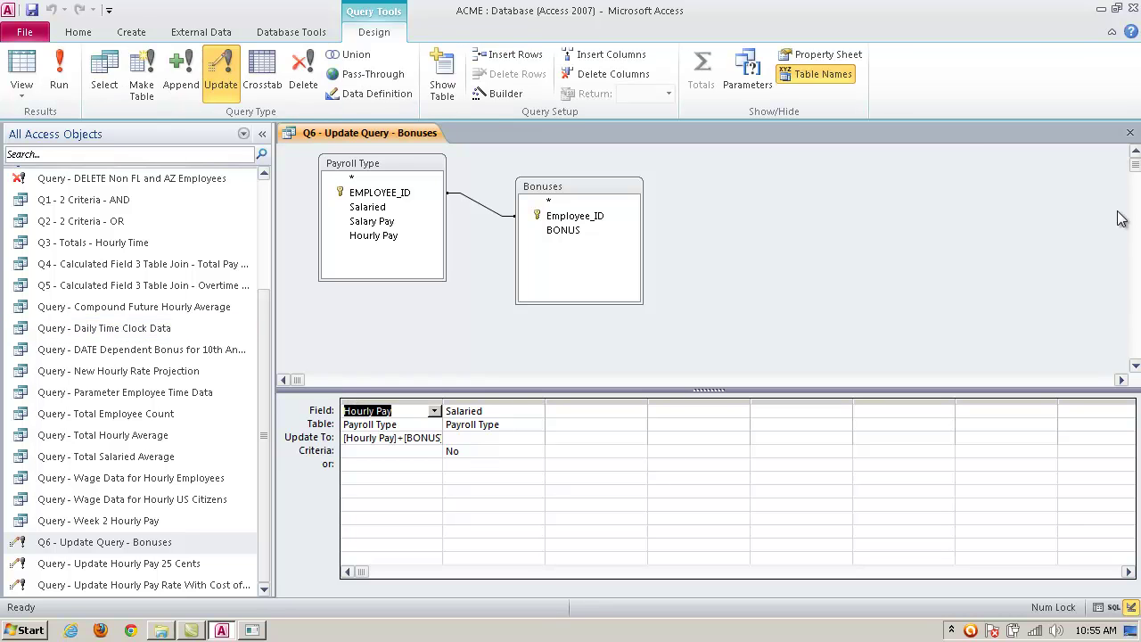
- Close the query design, run Q6 - Update Query - Bonuses, and accept the update of the matching rows
left_click(1131, 133)
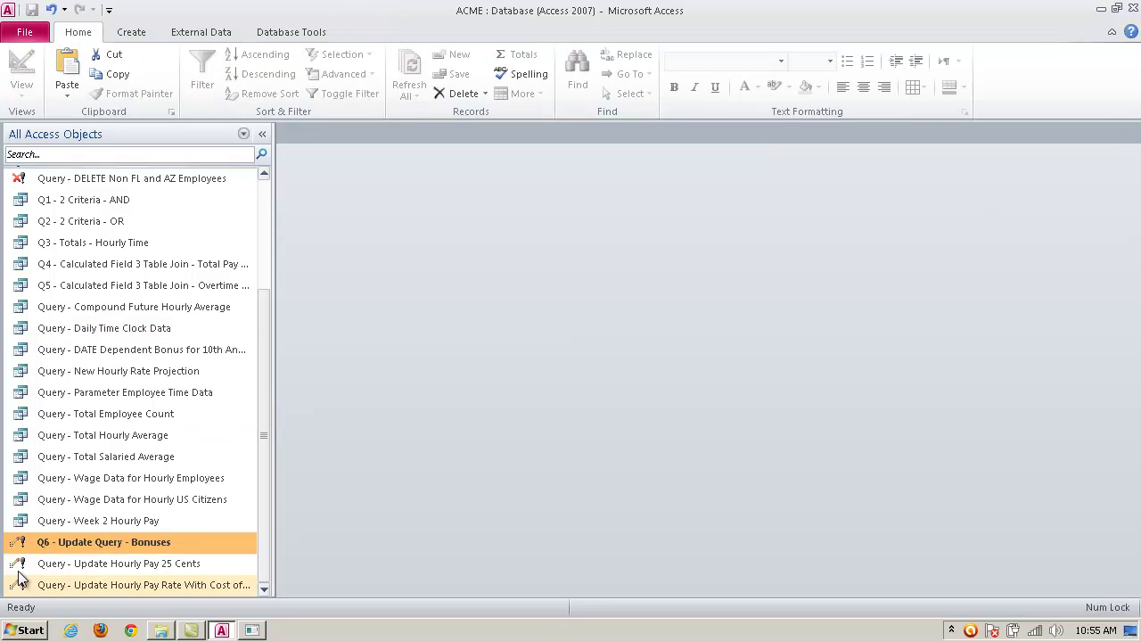
double_click(154, 544)
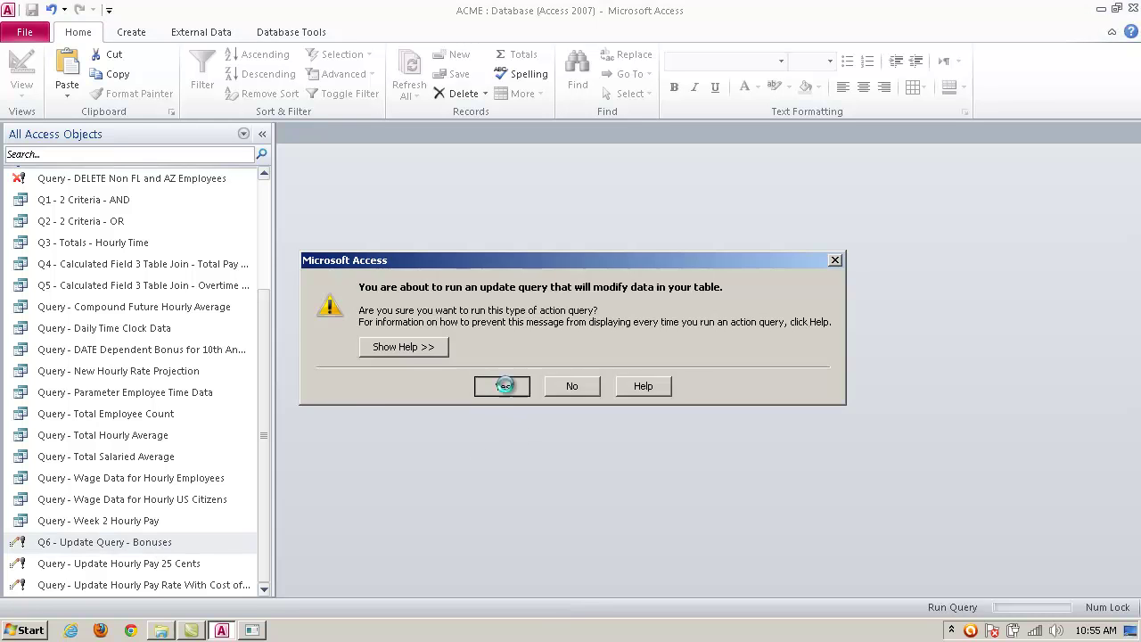
left_click(505, 385)
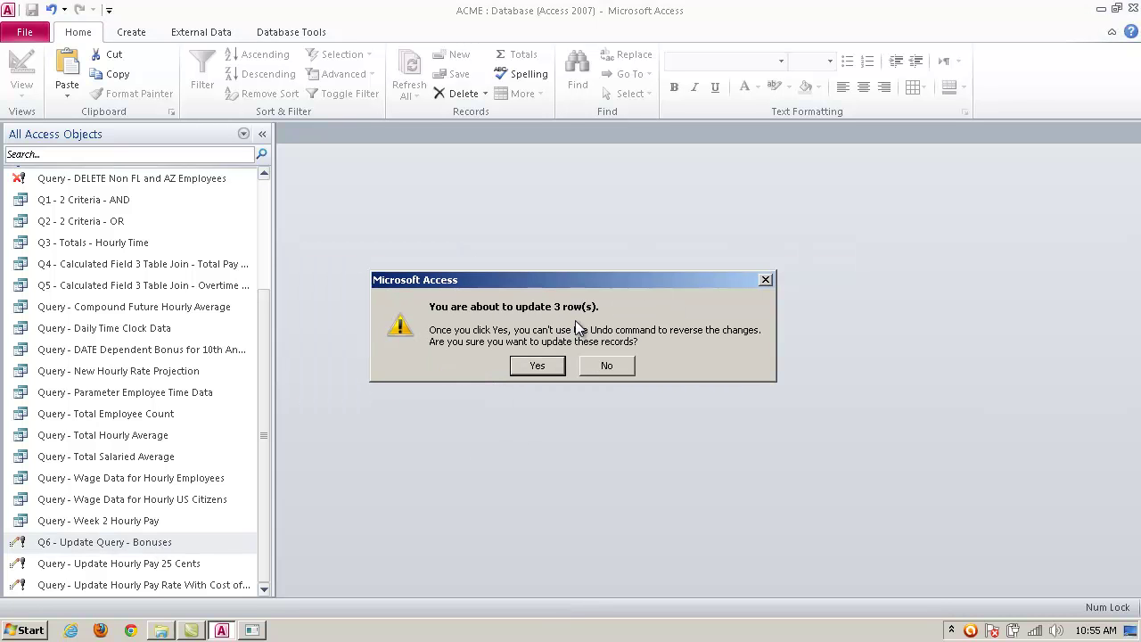
left_click(544, 366)
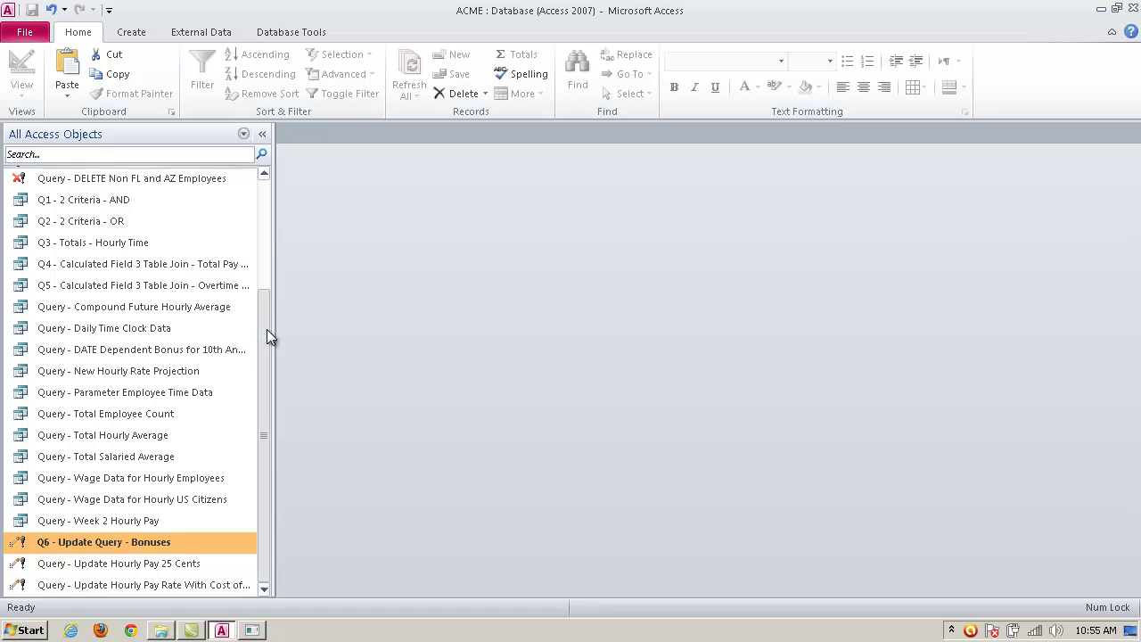
- Compare the hourly pay in the Payroll Type table with the amounts in the Bonuses table, and close both tables
left_click_drag(267, 329, 265, 173)
double_click(78, 259)
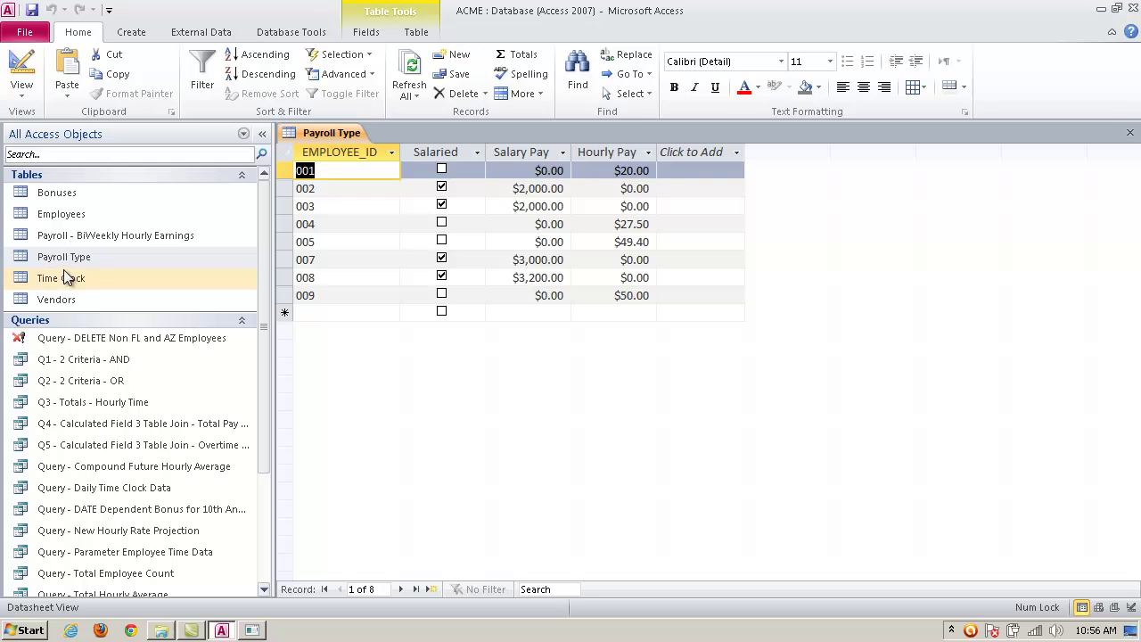
double_click(70, 192)
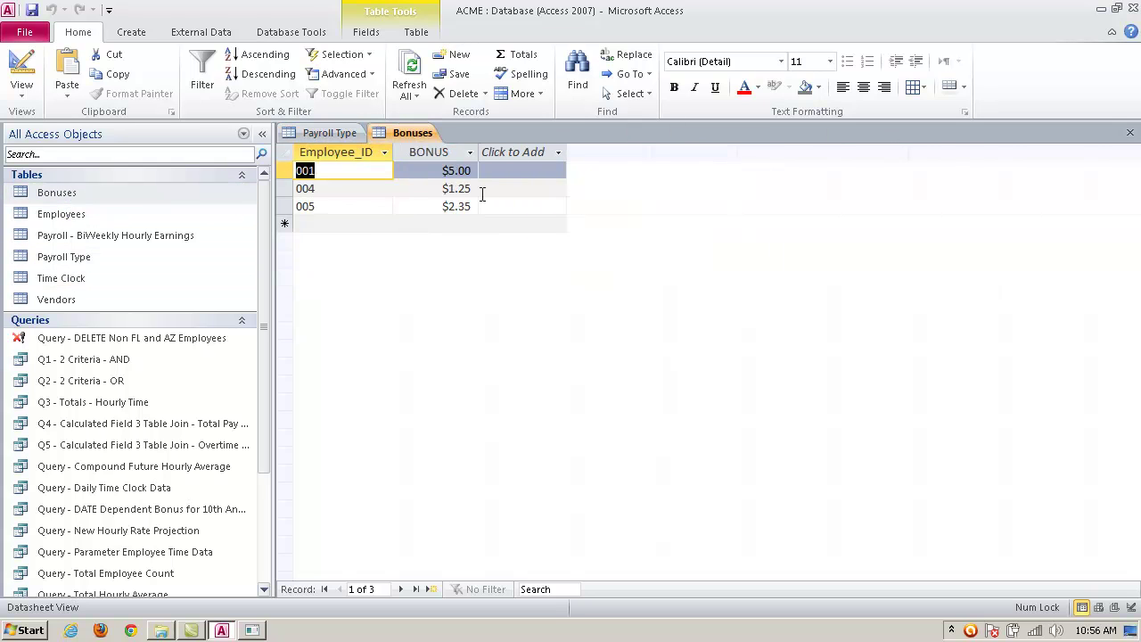
left_click(337, 133)
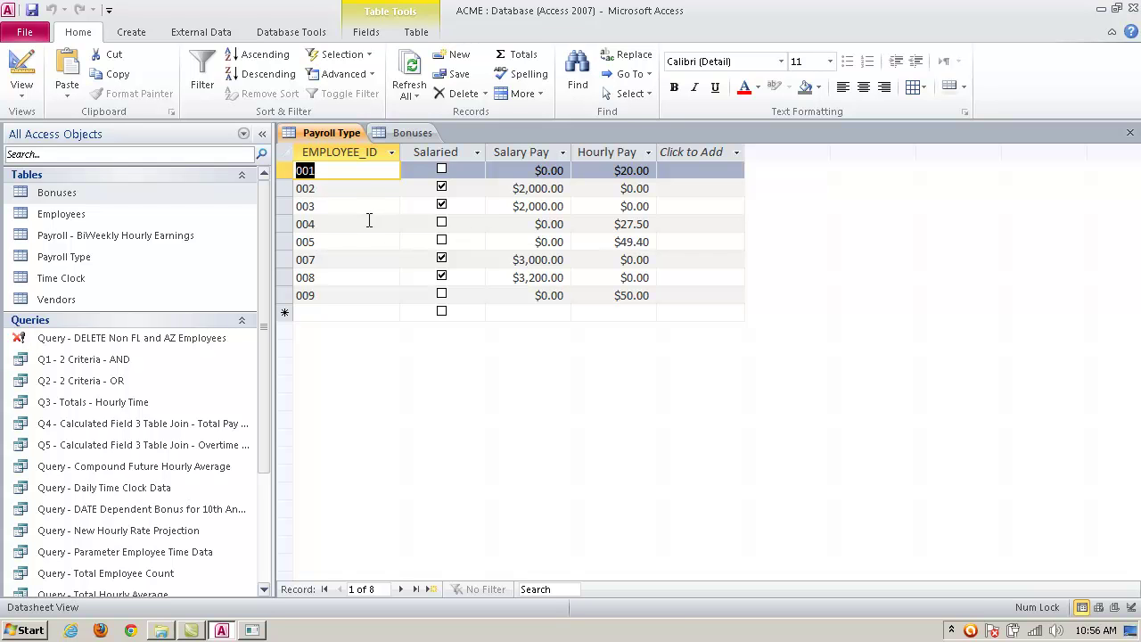
left_click(1131, 132)
left_click(1130, 132)
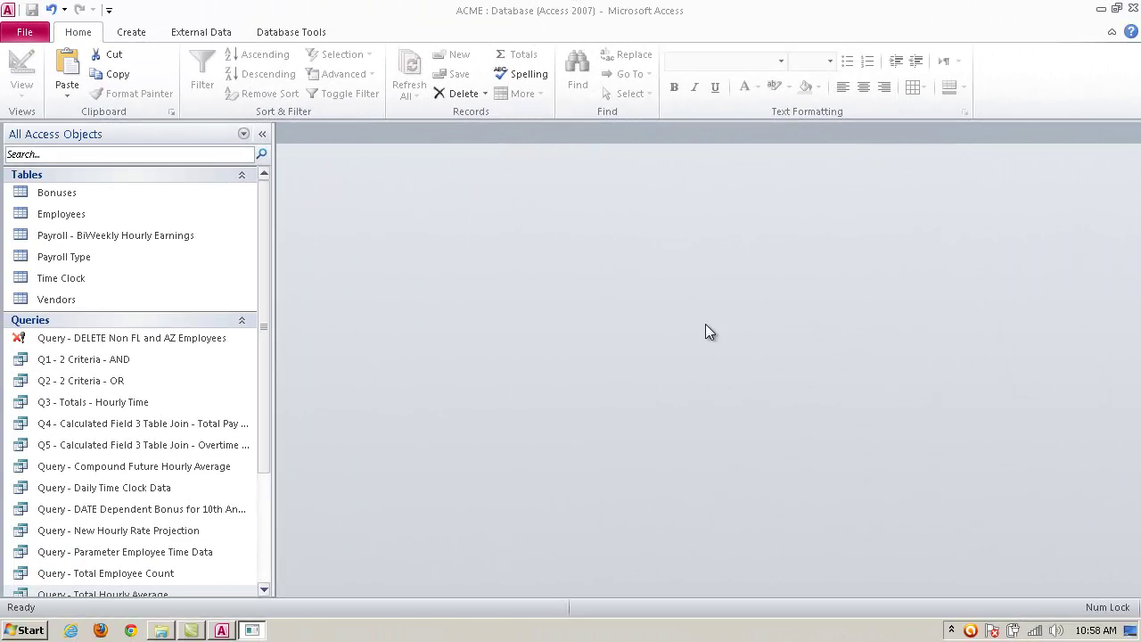
- Create a new query in design view with the Employees, Payroll - BiWeekly Hourly Earnings and Payroll Type tables
left_click(134, 32)
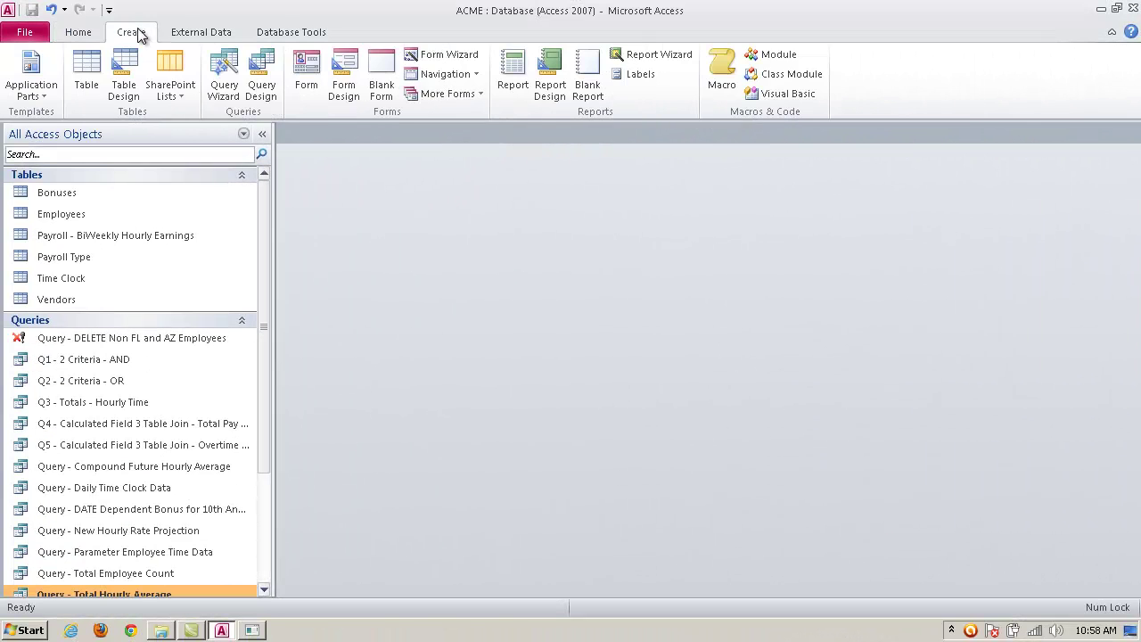
left_click(262, 75)
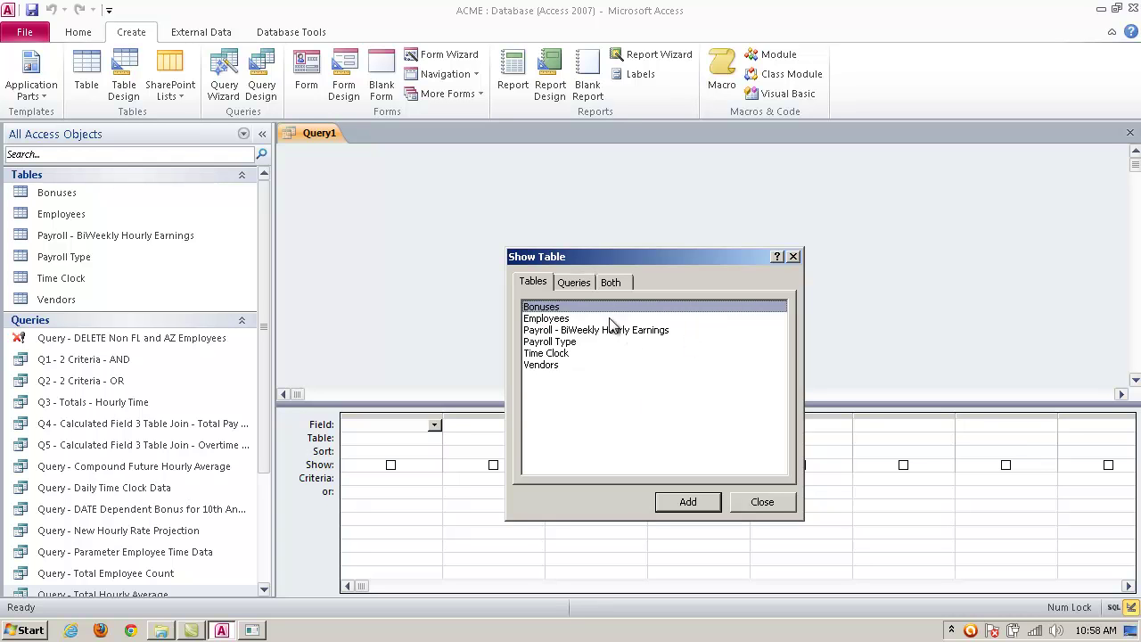
left_click(578, 319)
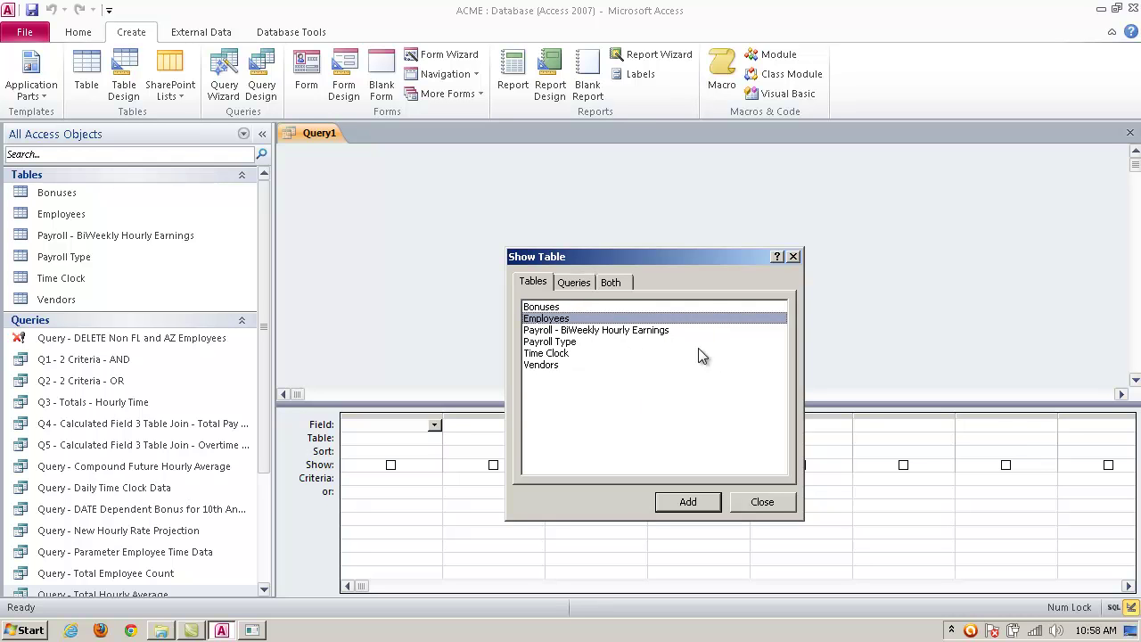
left_click(650, 332, "ctrl")
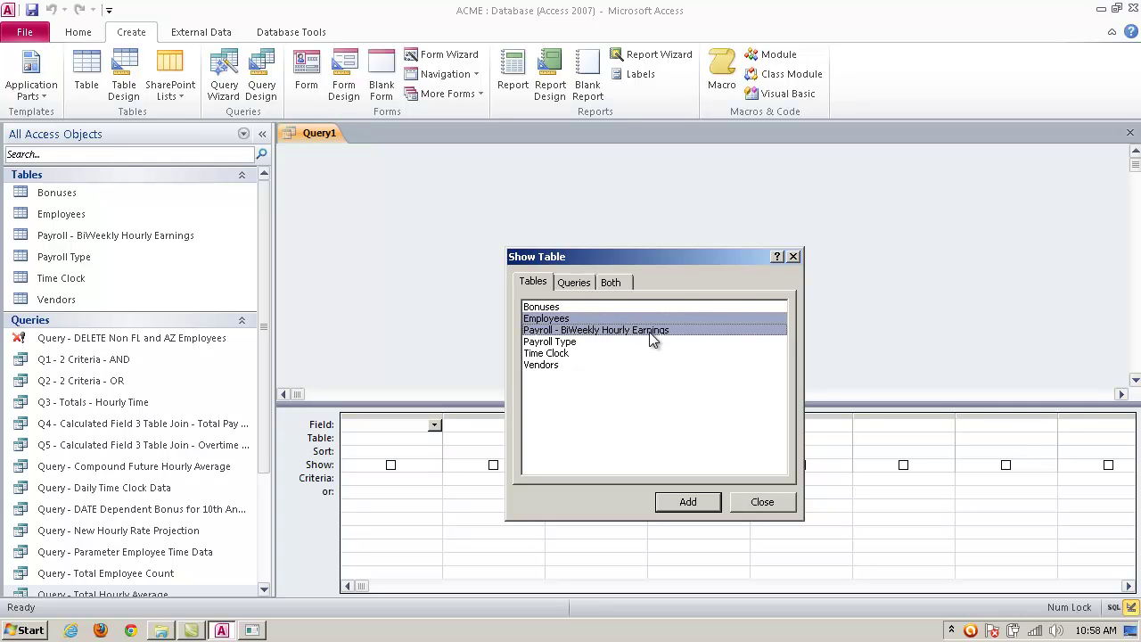
left_click(592, 343, "ctrl")
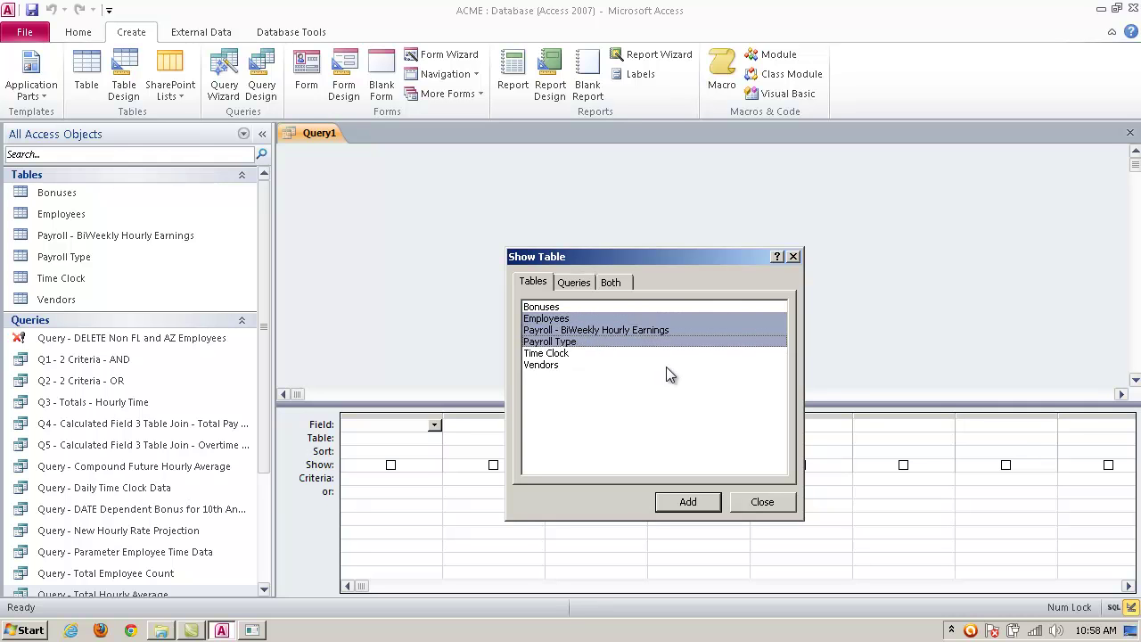
left_click(675, 503)
left_click(760, 502)
- Reposition the Payroll - BiWeekly Hourly Earnings table between and below the other two, and join Employees to Payroll Type on EMPLOYEE_ID
left_click(594, 177)
left_click_drag(540, 164, 561, 212)
left_click_drag(379, 193, 704, 194)
left_click_drag(590, 220, 582, 225)
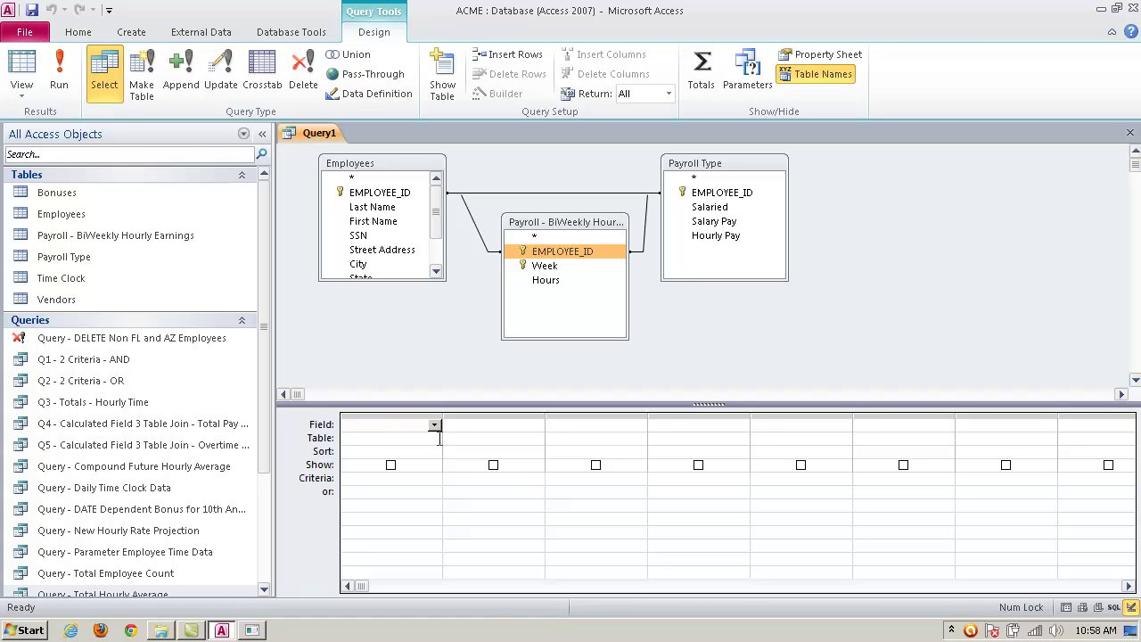
- Set the source table of the first three query columns to Employees
left_click(435, 437)
left_click(367, 451)
left_click(537, 439)
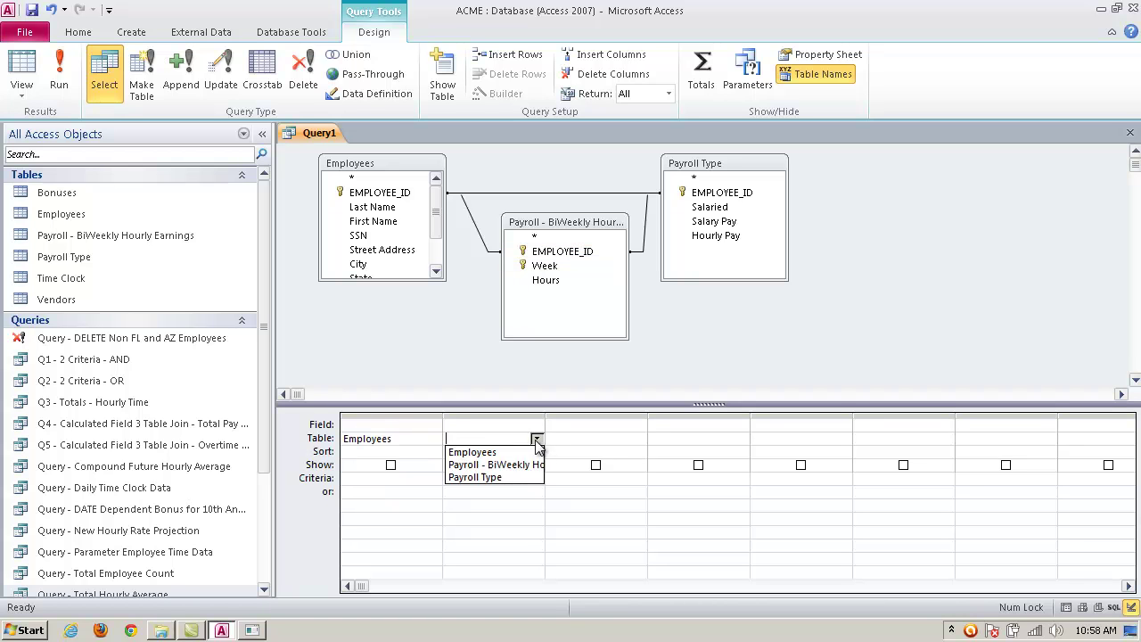
left_click(533, 452)
left_click(606, 440)
left_click(639, 439)
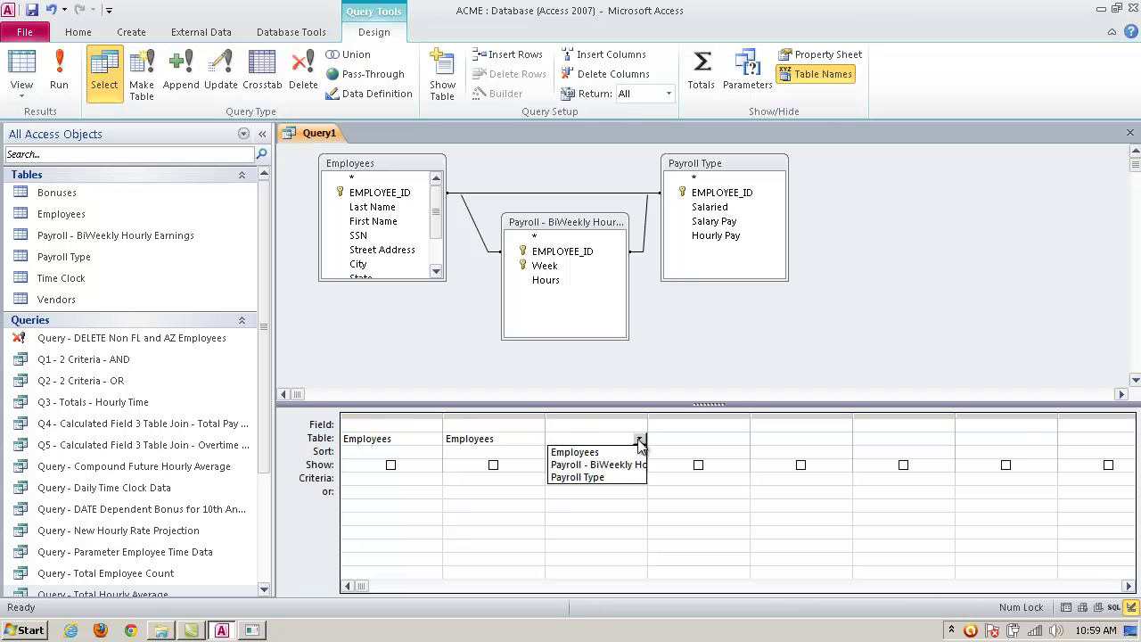
left_click(580, 448)
- Set the fields of the three Employees columns to EMPLOYEE_ID, Last Name and First Name
left_click(436, 428)
left_click(434, 425)
left_click(379, 451)
left_click(537, 426)
left_click(518, 464)
left_click(605, 426)
left_click(640, 426)
left_click(624, 476)
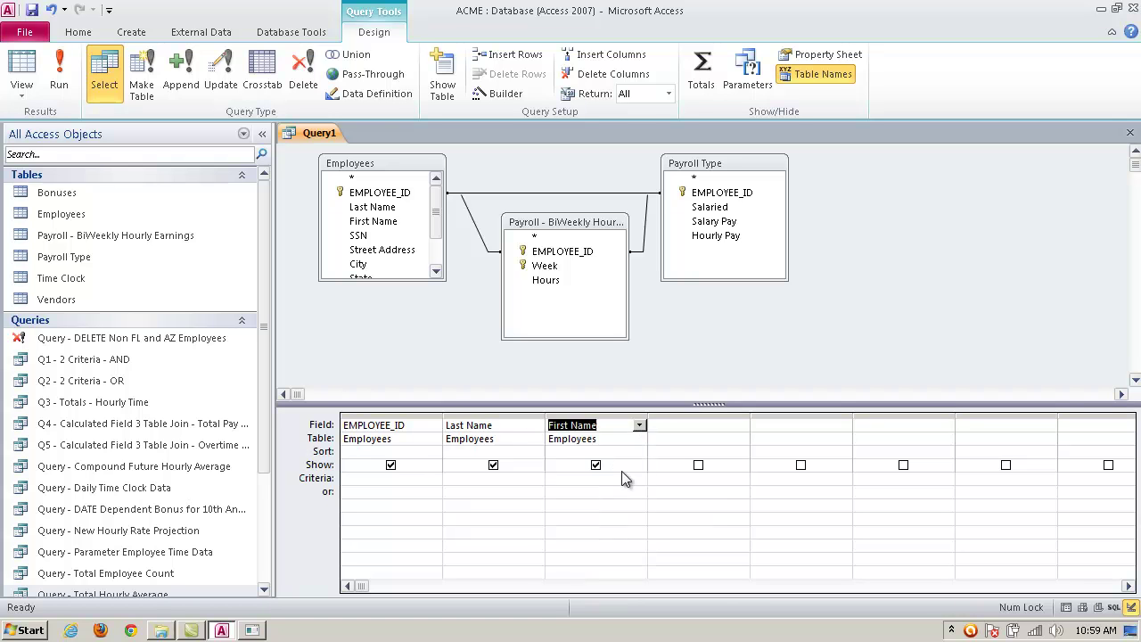
- Narrow the EMPLOYEE_ID, Last Name and First Name columns in the design grid
left_click_drag(442, 420, 416, 417)
left_click_drag(521, 420, 480, 420)
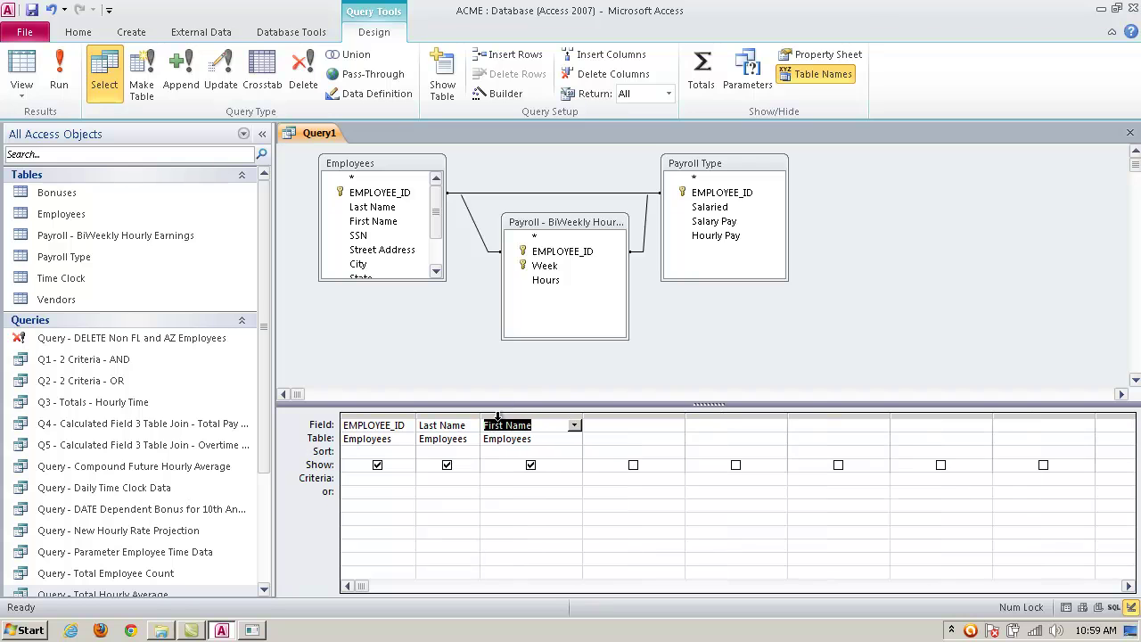
left_click_drag(582, 420, 557, 420)
- Set the source table of the fourth and fifth query columns to Payroll - BiWeekly Hourly Earnings
left_click(596, 425)
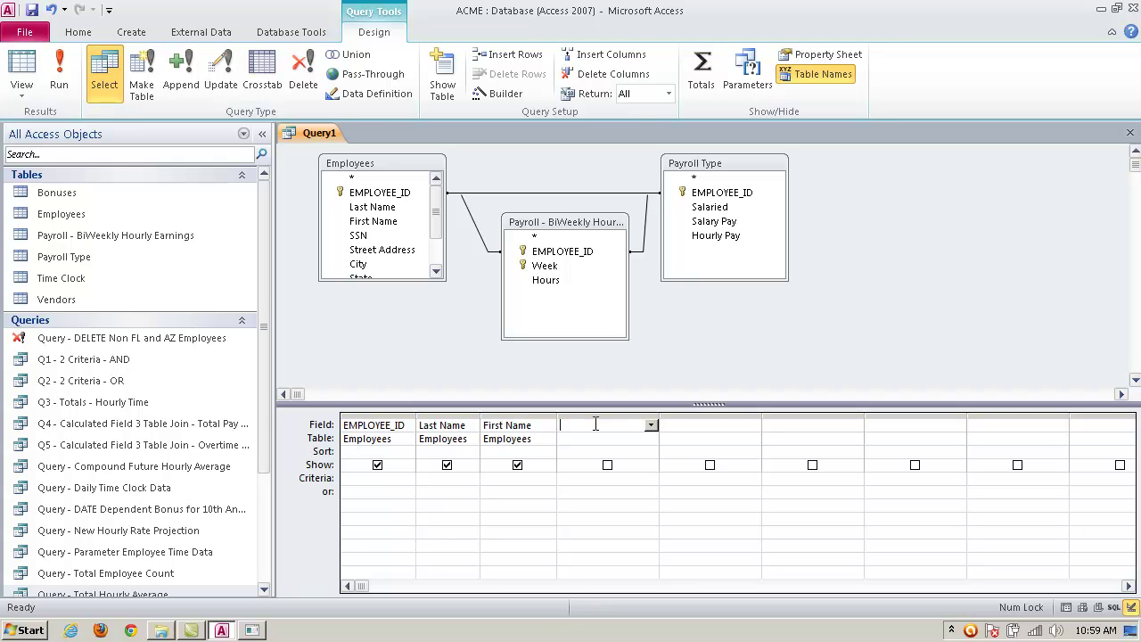
left_click(651, 438)
left_click(650, 463)
left_click(729, 438)
left_click(754, 438)
left_click(705, 464)
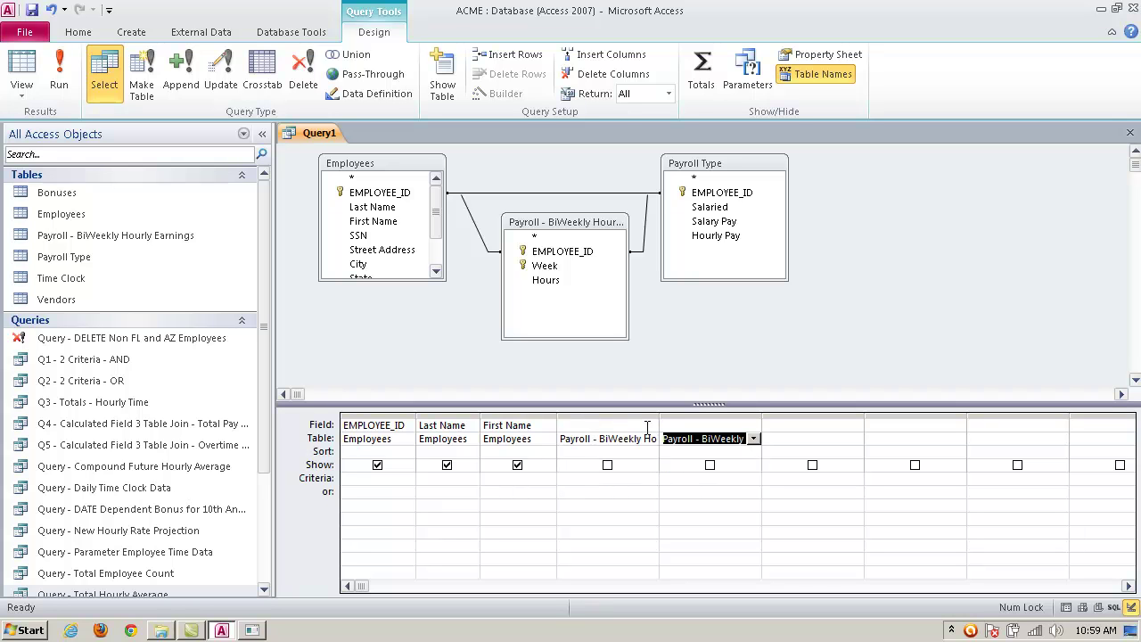
- Set the fields of the fourth and fifth columns to Week and Hours, and narrow both columns
left_click(651, 425)
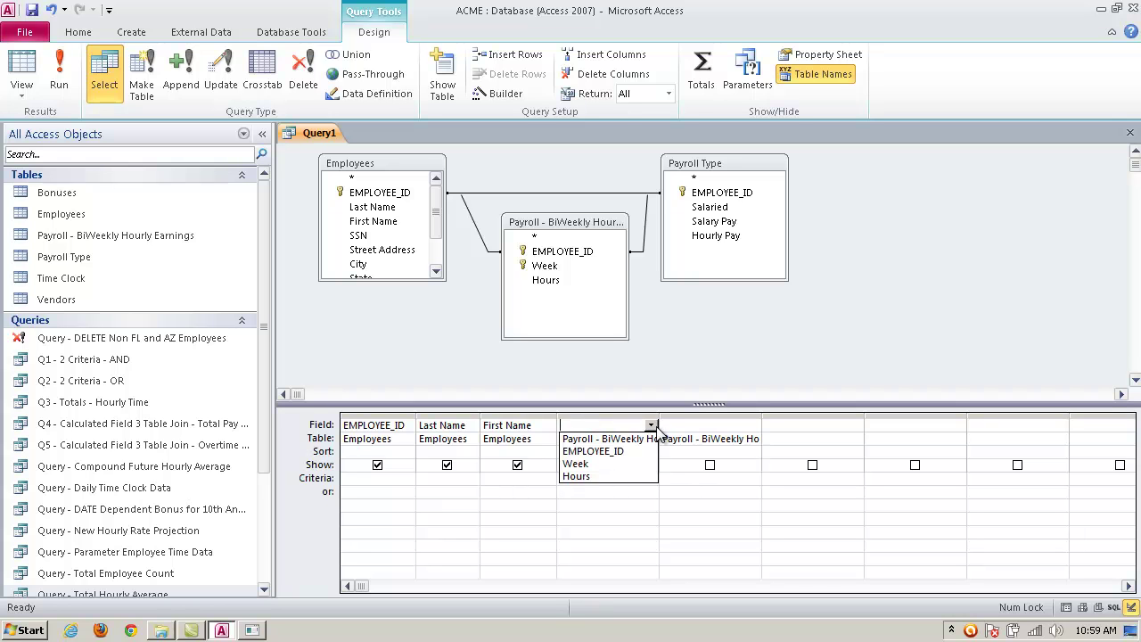
left_click(634, 472)
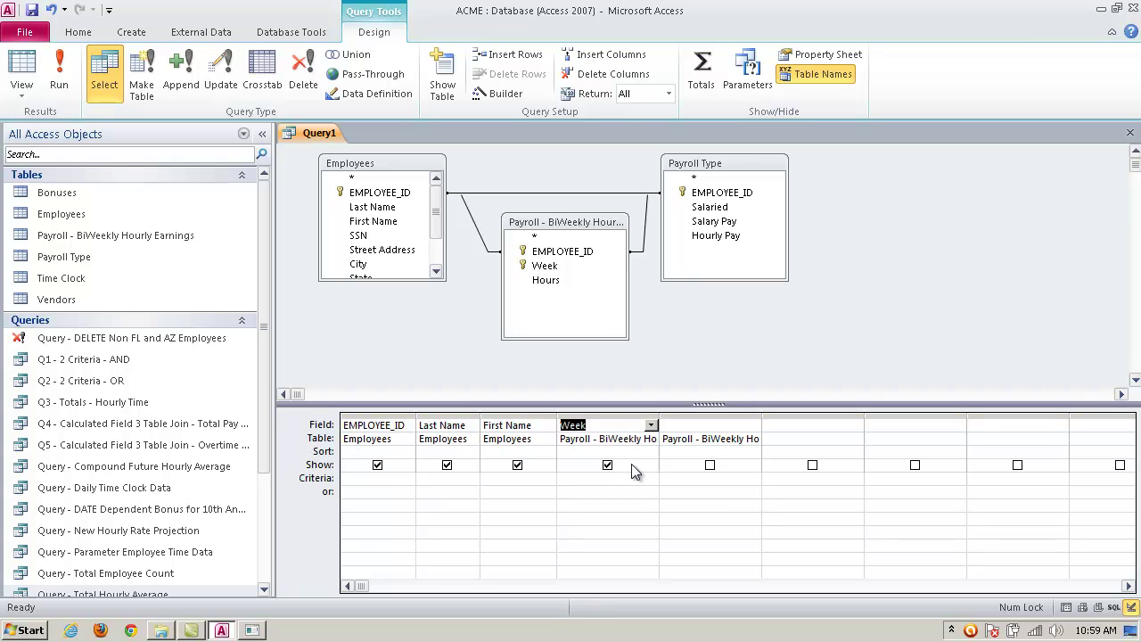
left_click(747, 424)
left_click(754, 425)
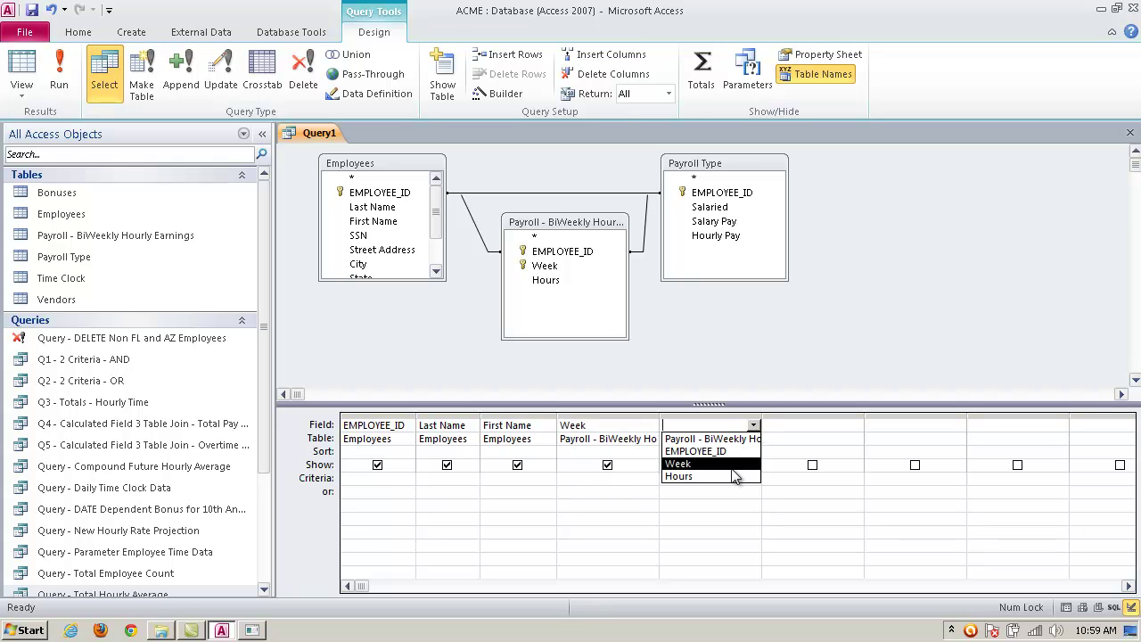
left_click(731, 480)
left_click_drag(762, 419, 734, 417)
left_click_drag(660, 413, 647, 415)
- Add the Salaried field from the Payroll Type table as the sixth query column
left_click(752, 424)
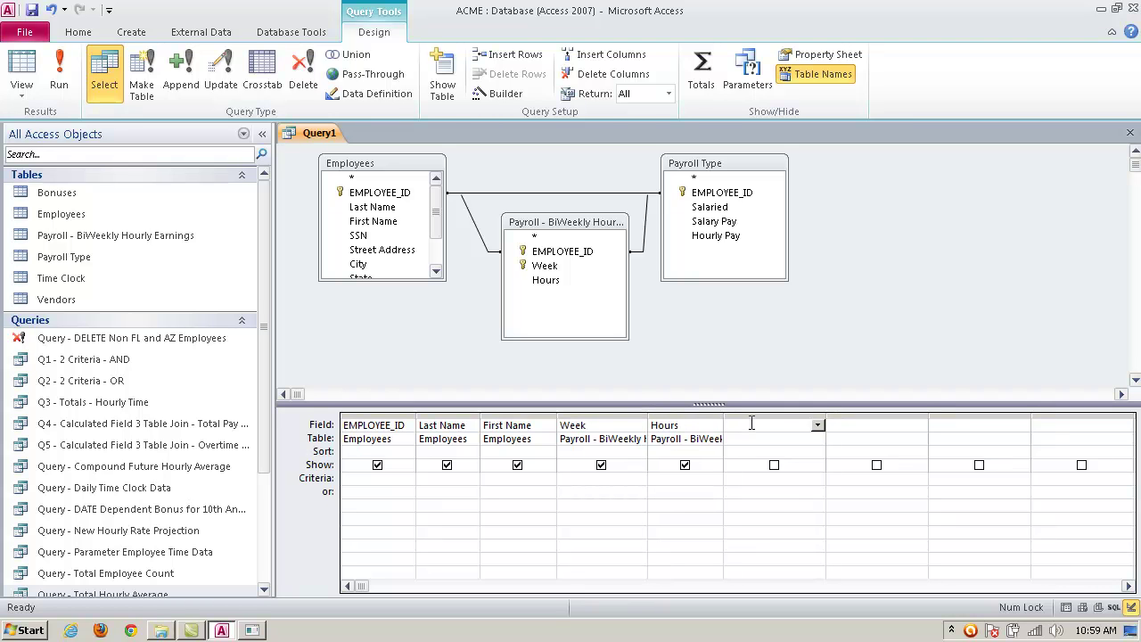
left_click(817, 426)
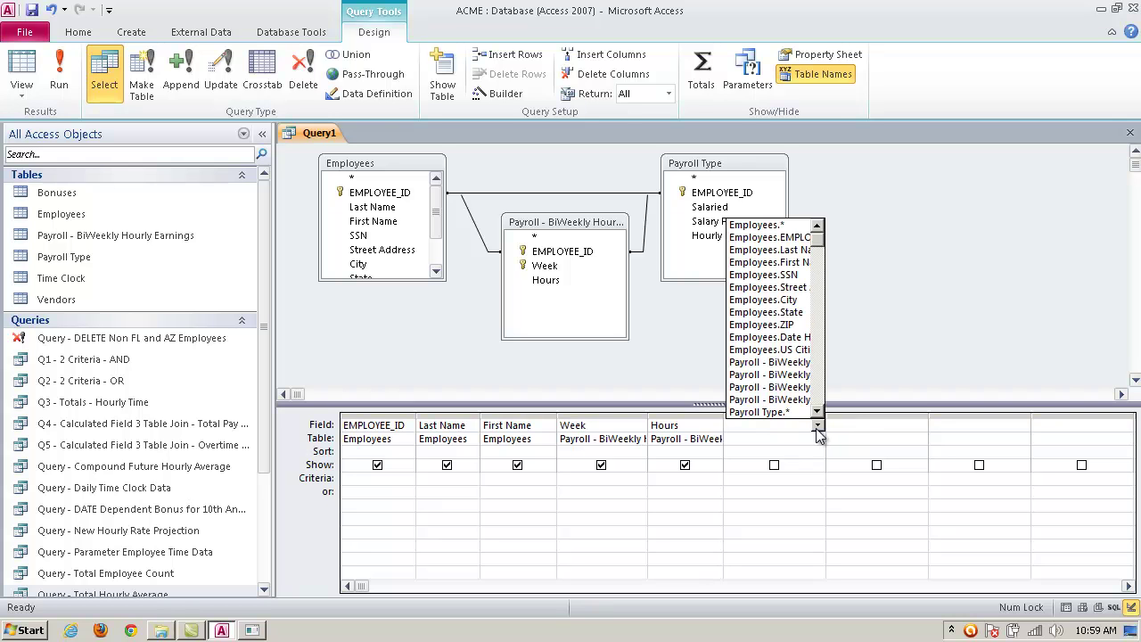
left_click(818, 439)
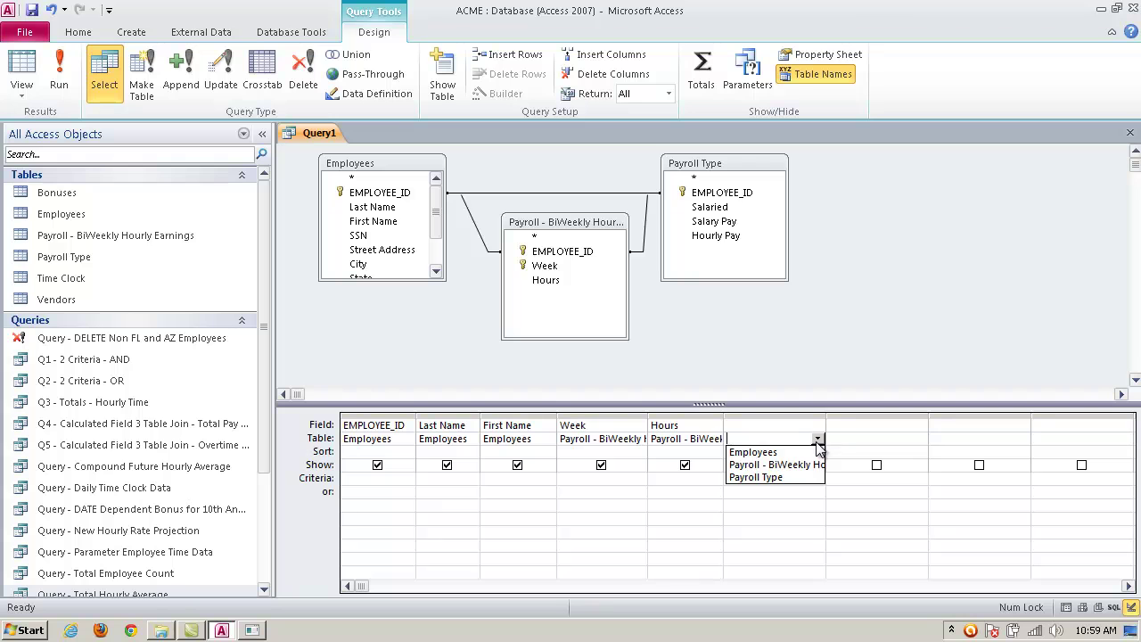
left_click(811, 478)
left_click(818, 427)
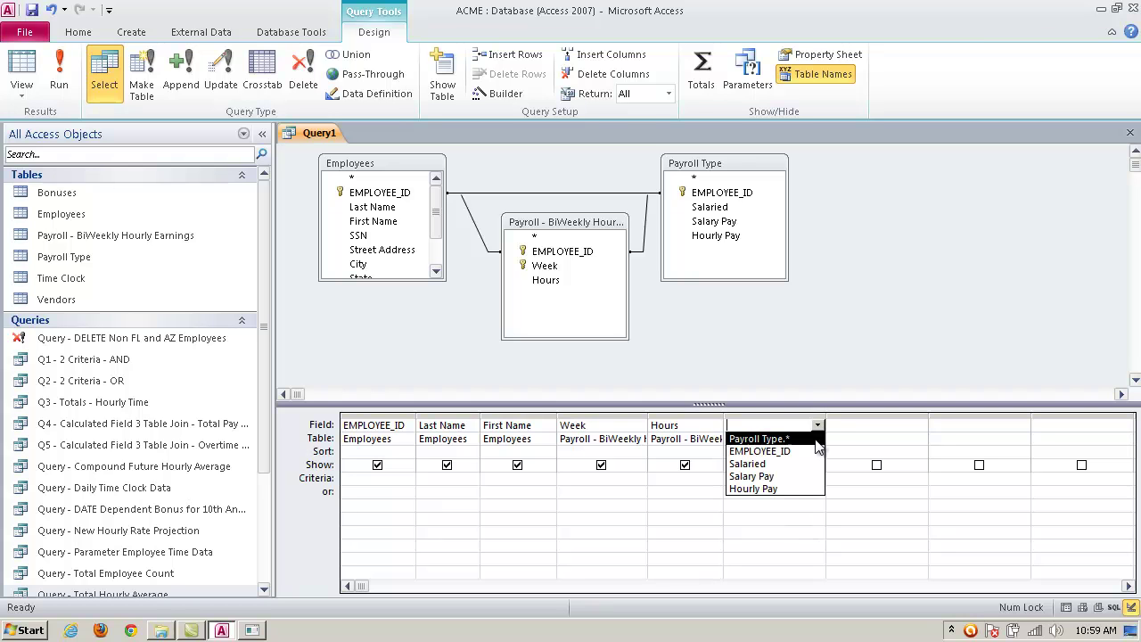
left_click(791, 463)
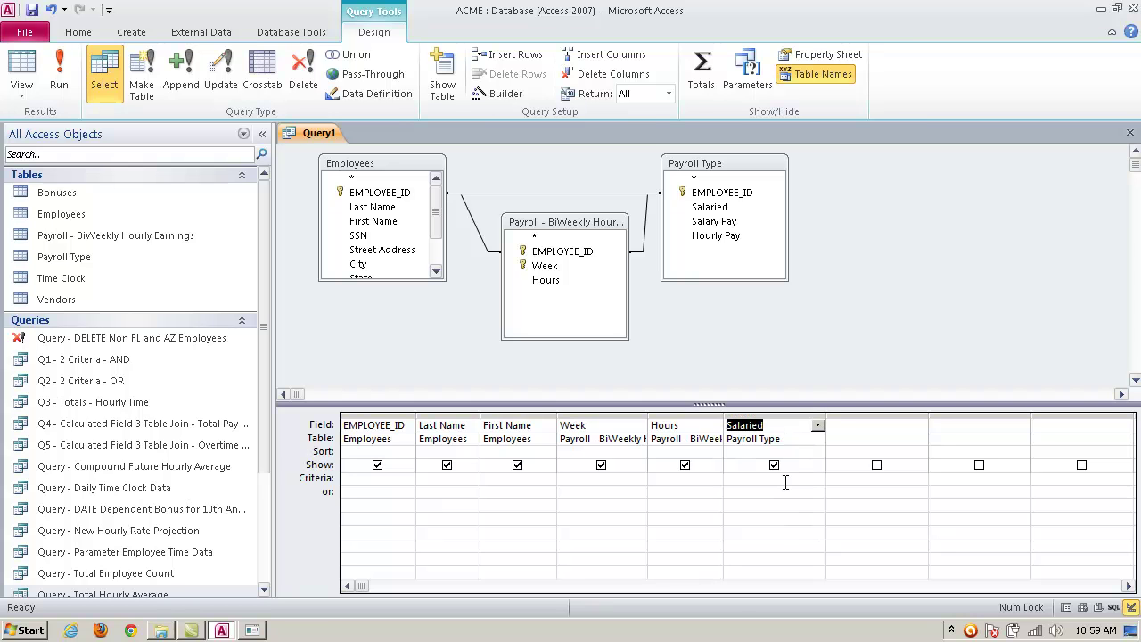
- Set the Salaried criterion to =No and the Week criterion to the parameter prompt [Input WEEK #]
left_click(786, 482)
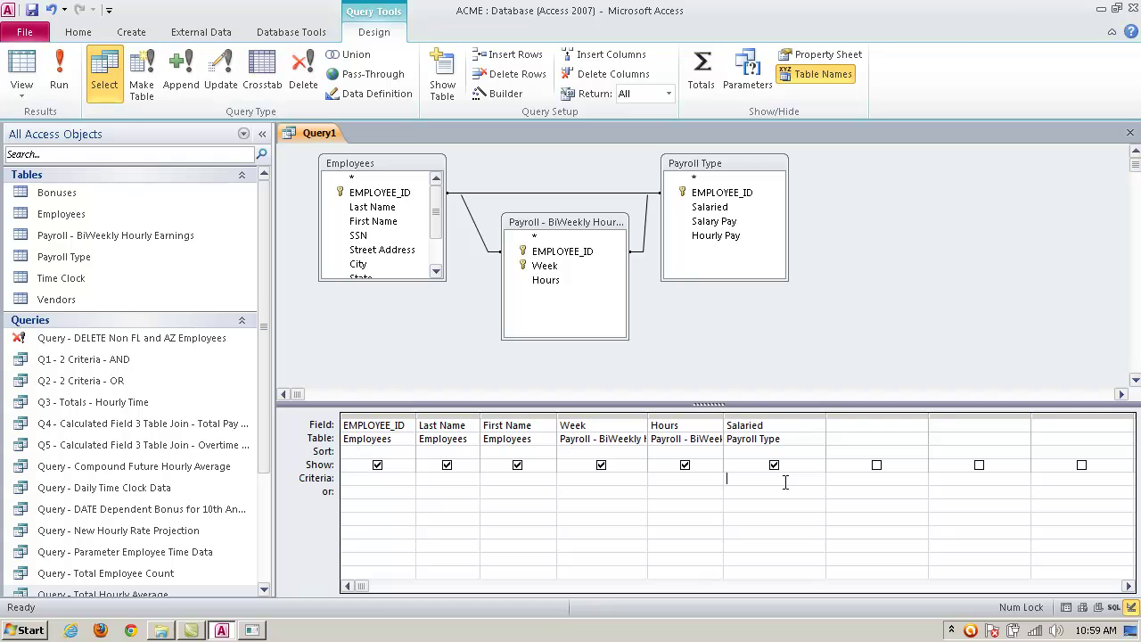
left_click(864, 478)
type("Input WEEK #]")
- Sort the query in ascending order by EMPLOYEE_ID and Last Name
right_click(362, 455)
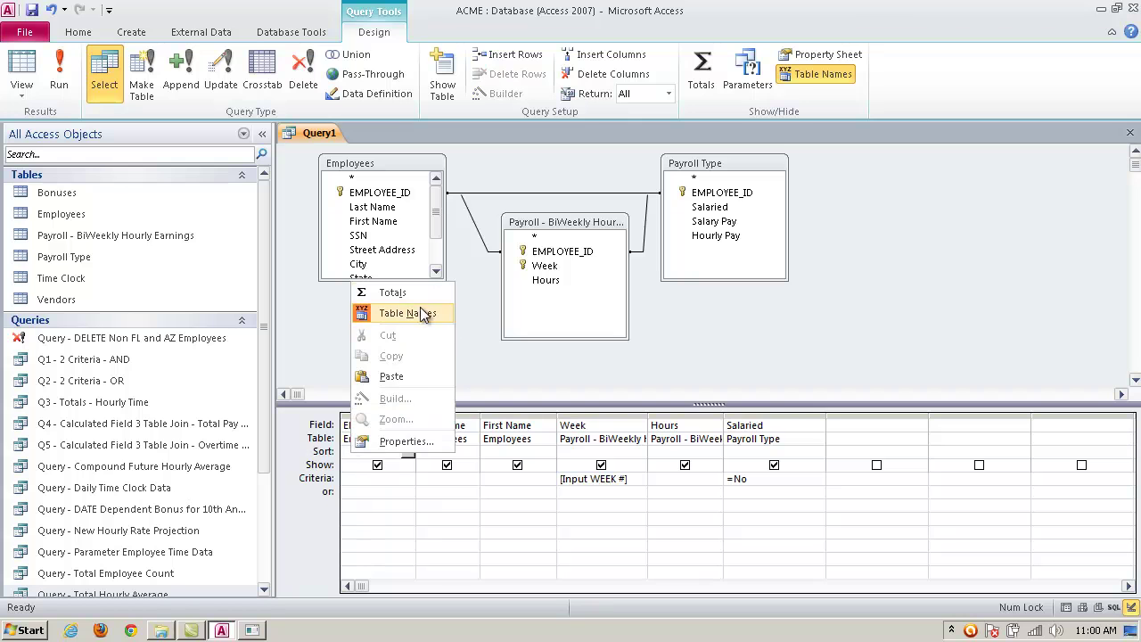
left_click(387, 534)
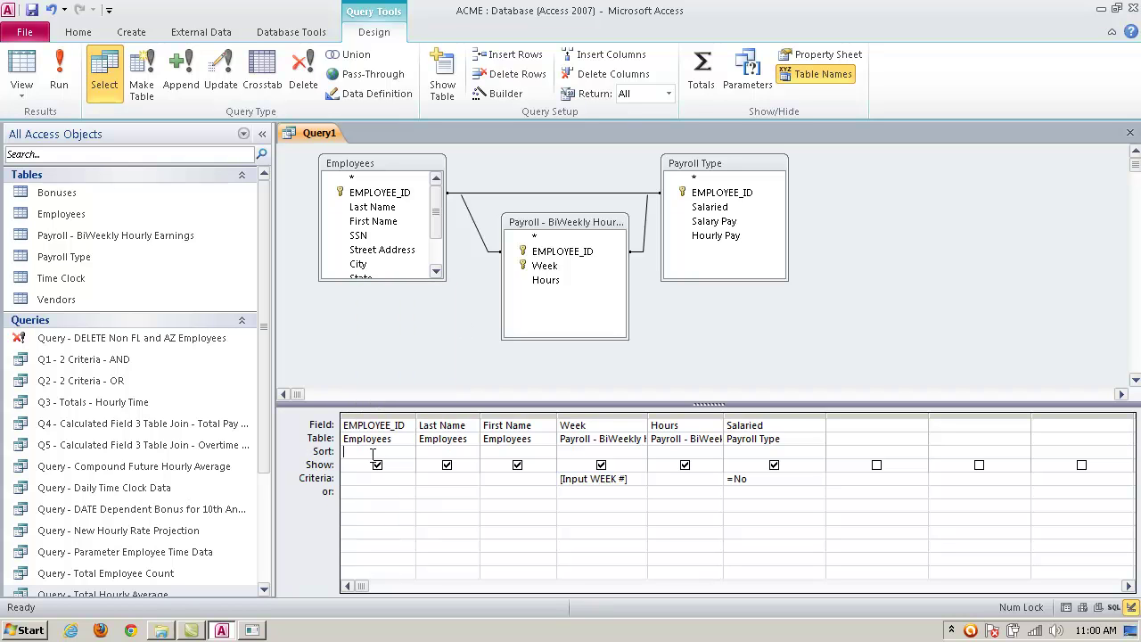
left_click(409, 453)
left_click(371, 466)
left_click(454, 452)
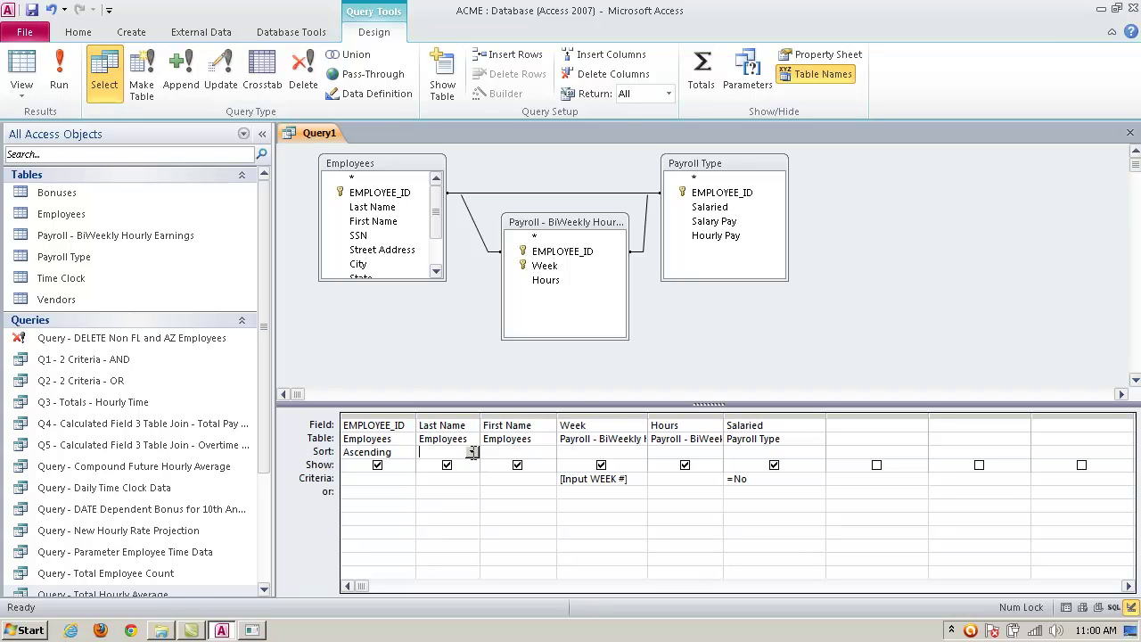
left_click(407, 450)
left_click(472, 452)
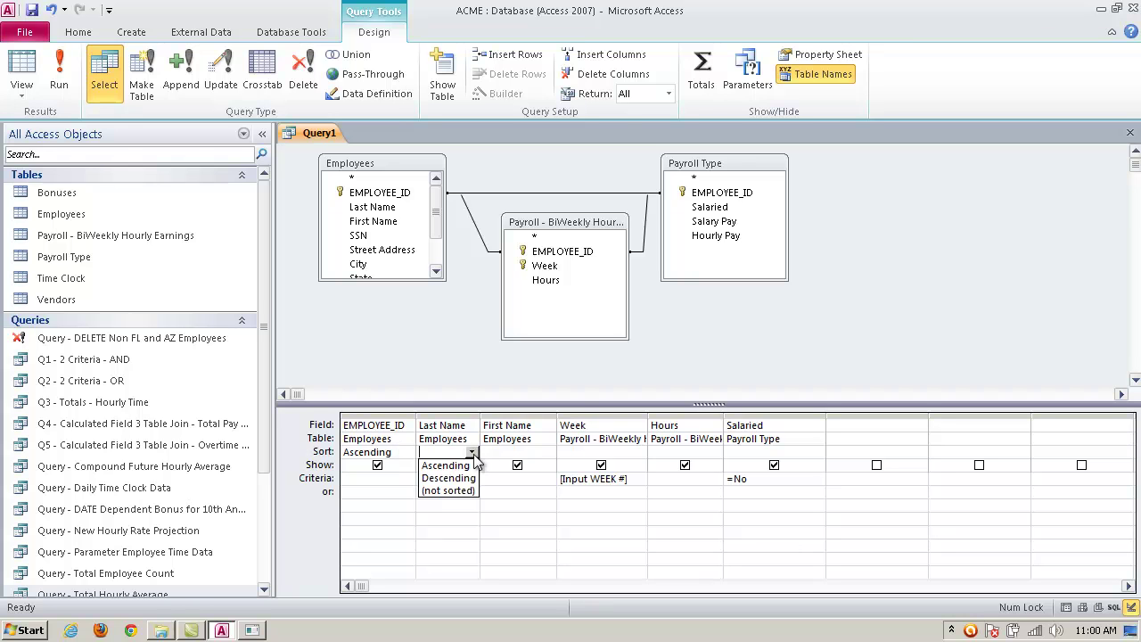
left_click(446, 465)
left_click(508, 452)
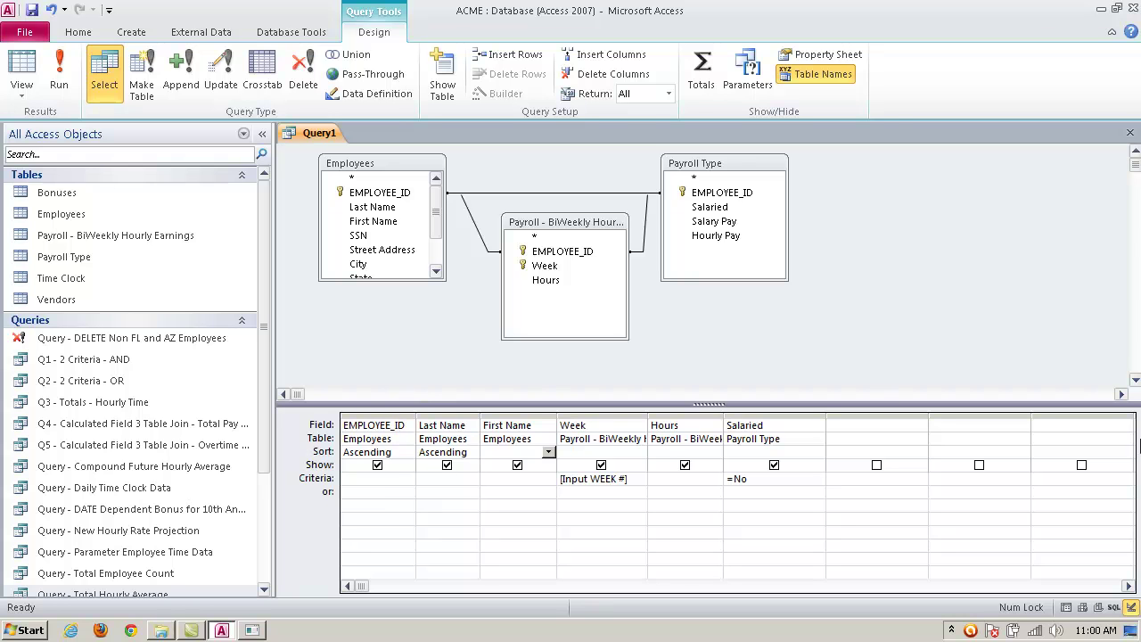
- Close the new query and save it as Q7 - Parameter Query - Weekly Hours
left_click(1130, 133)
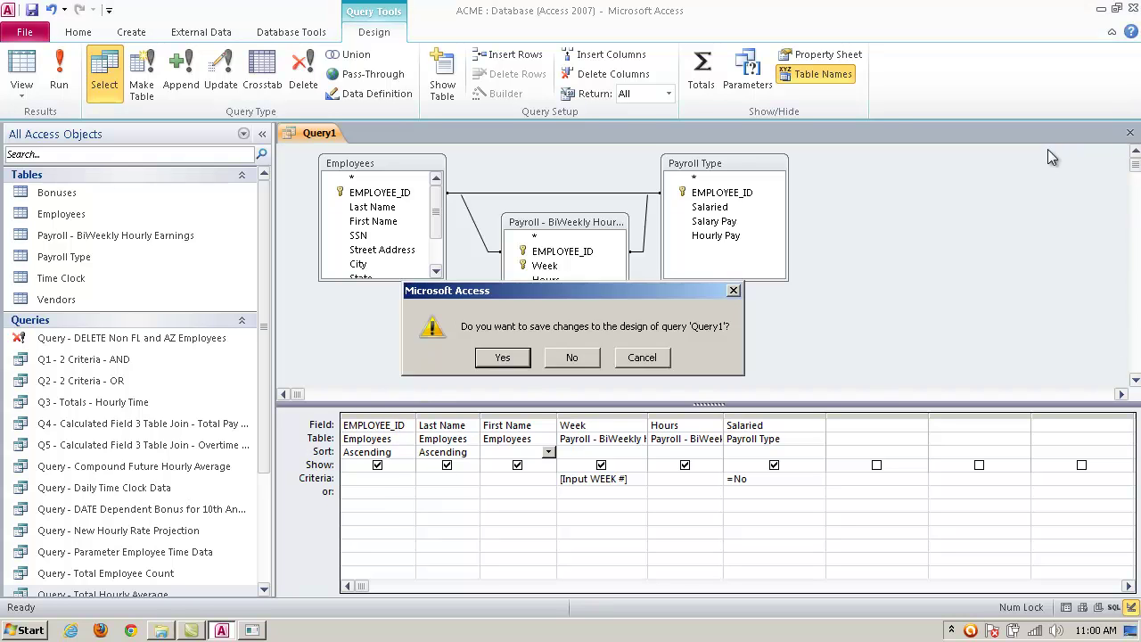
left_click(503, 357)
left_click_drag(528, 218, 421, 223)
type("Q")
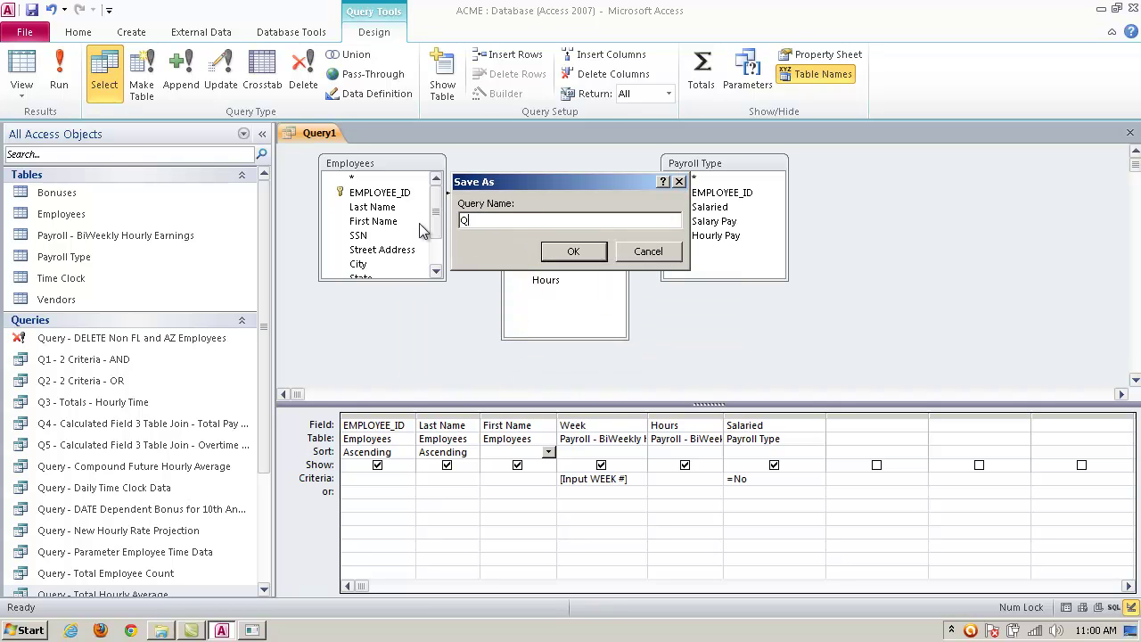
type("7 - Parameter Query -")
type("eekly Hours")
left_click(585, 249)
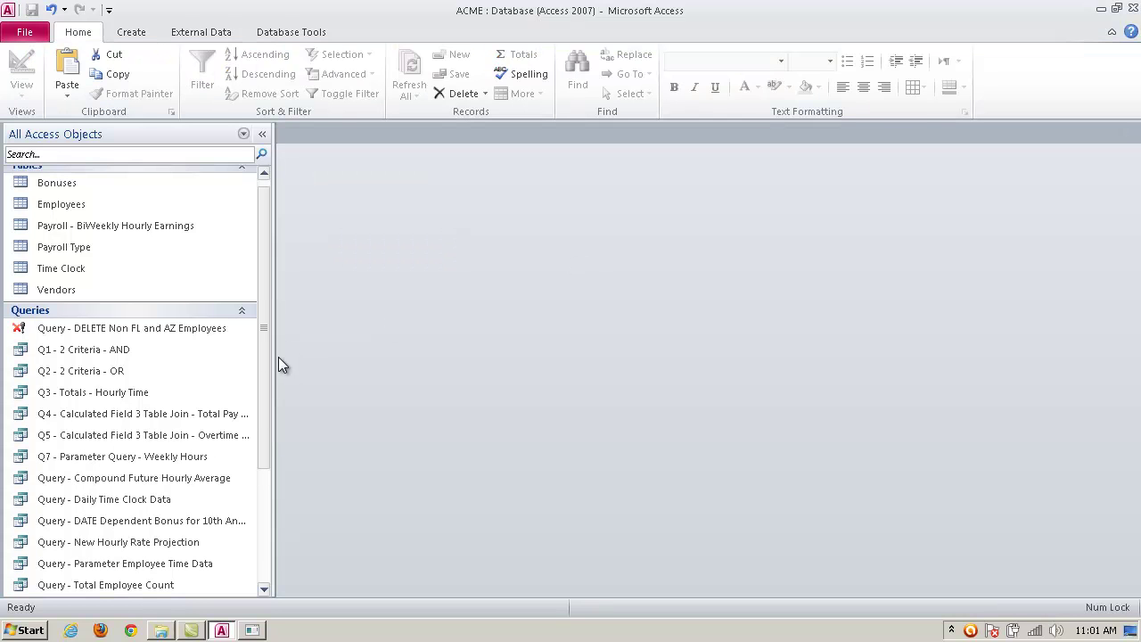
- Run the Q7 weekly hours query for week 1, check the returned records, and close the results
double_click(199, 458)
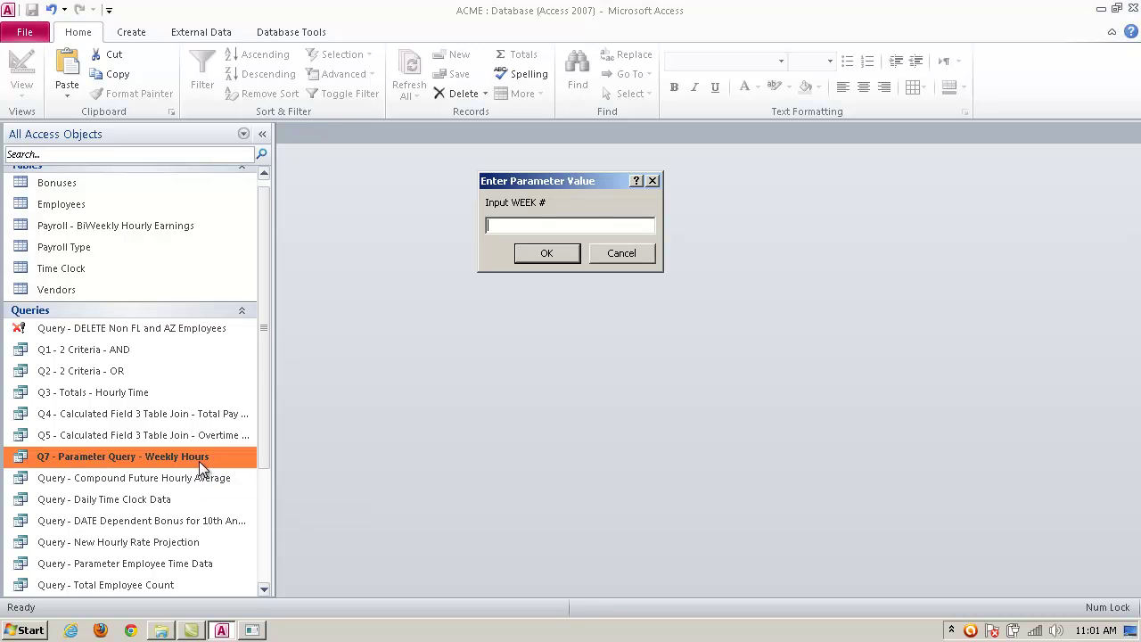
left_click_drag(590, 181, 600, 226)
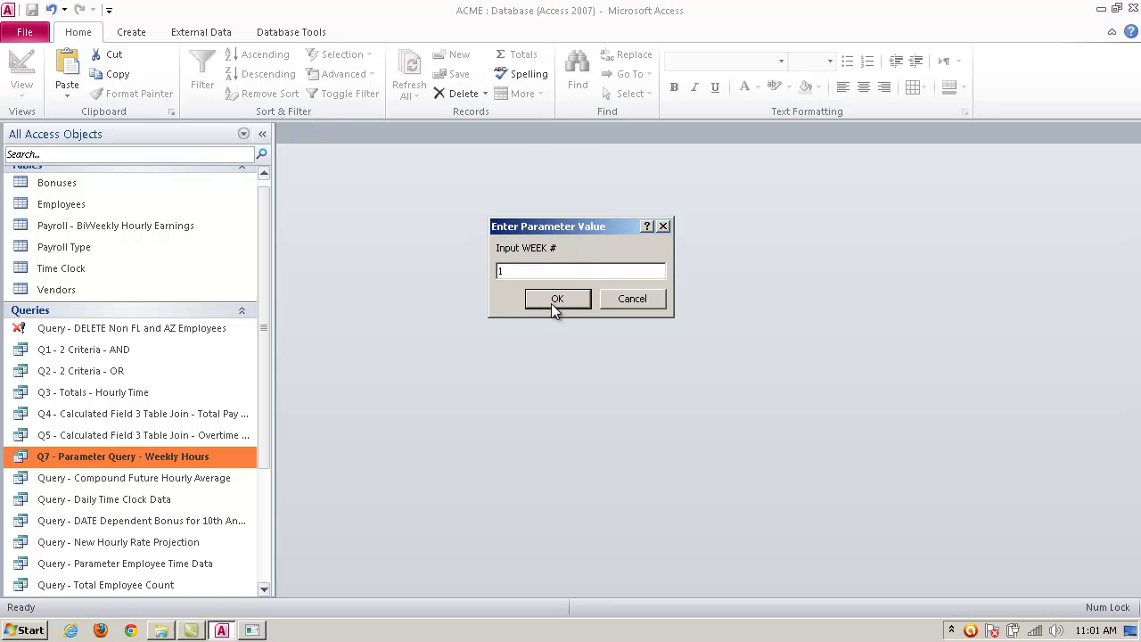
left_click(554, 300)
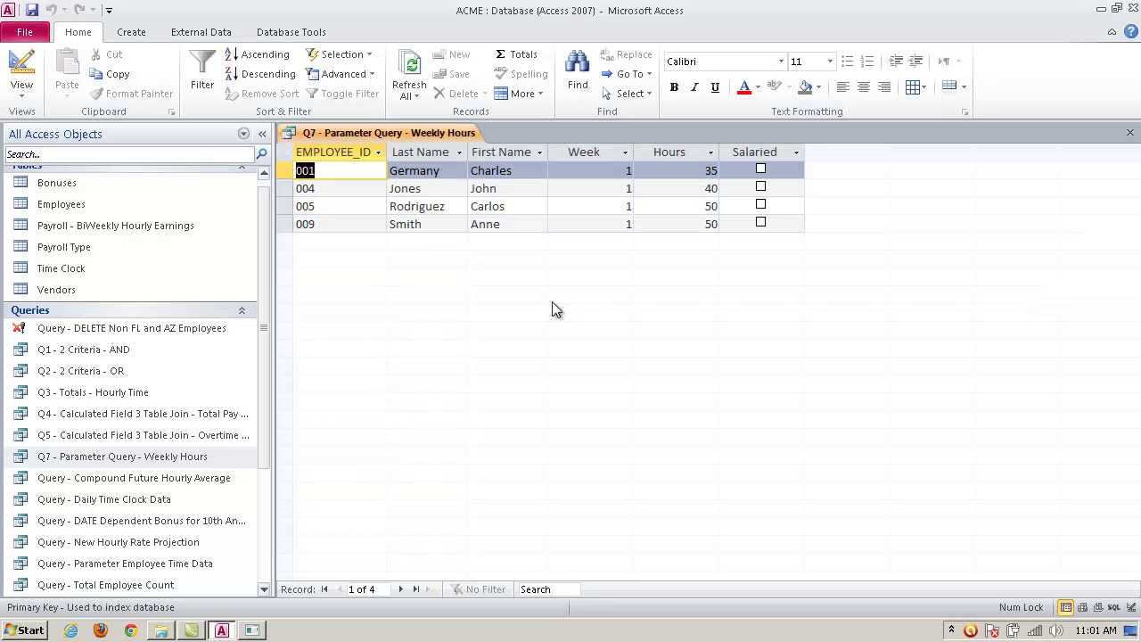
left_click(1130, 132)
- Run the Q7 weekly hours query again for week 2, check its records, and close it
double_click(220, 456)
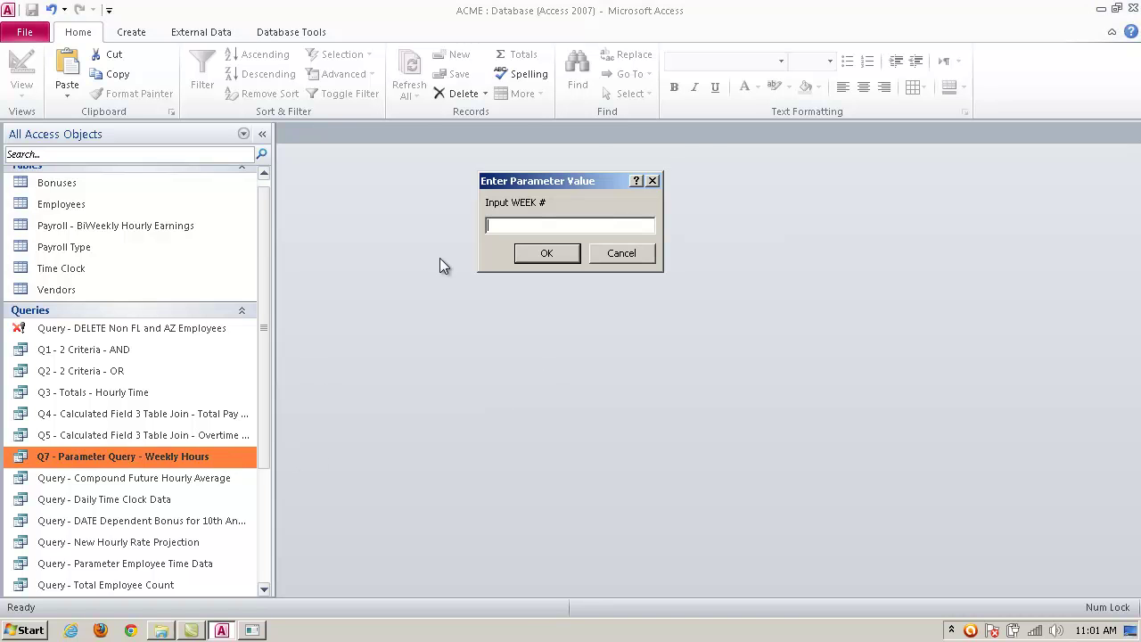
type("2")
left_click(536, 253)
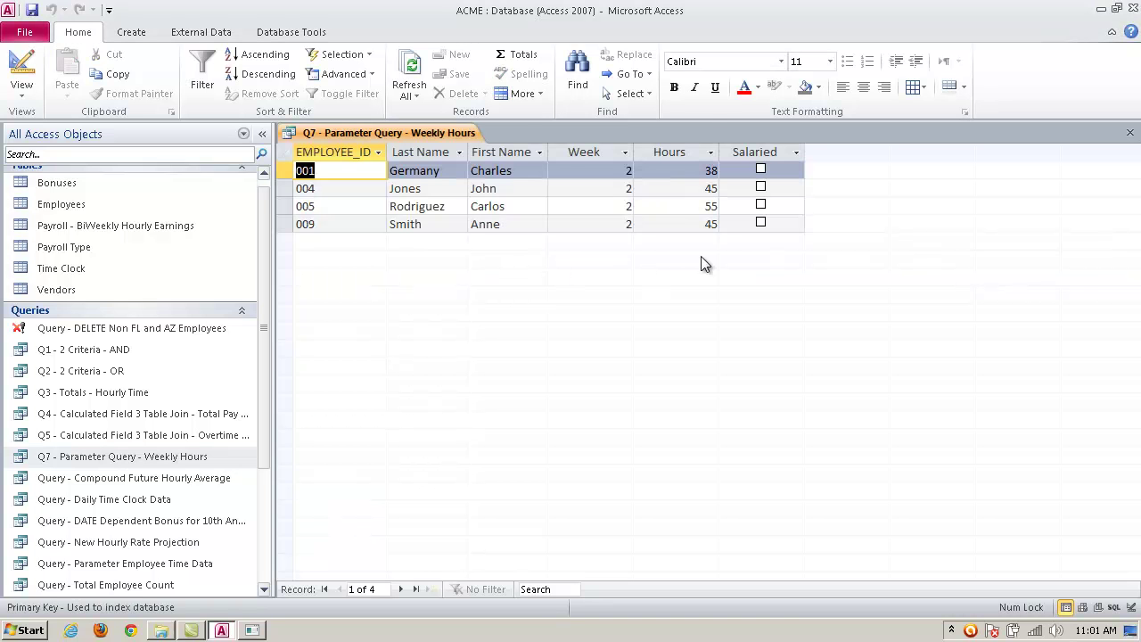
left_click(1130, 132)
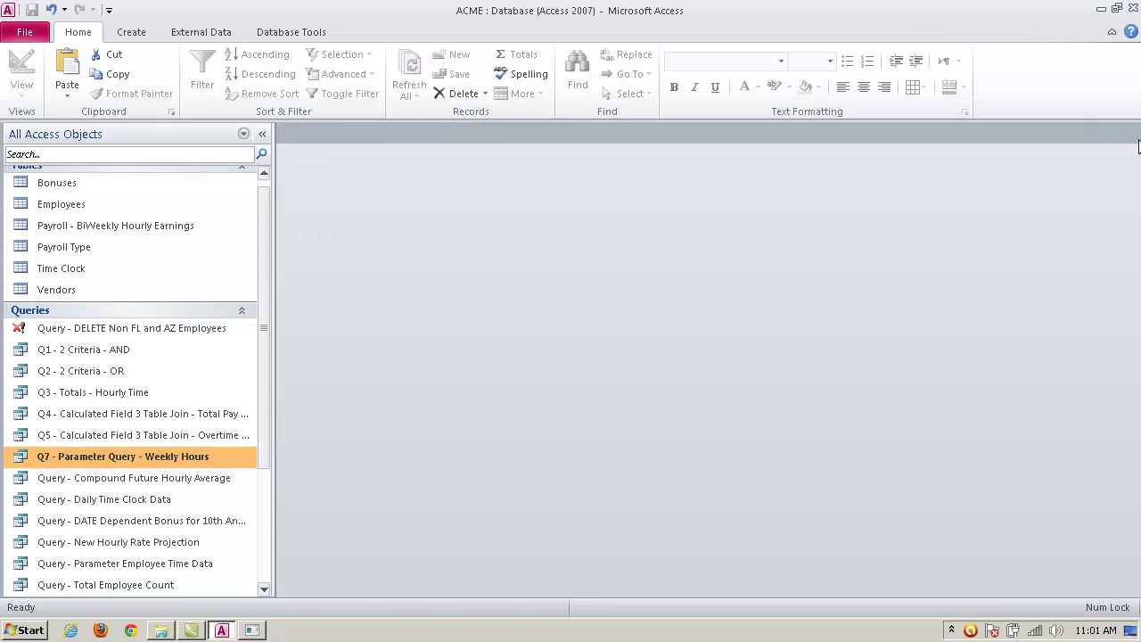